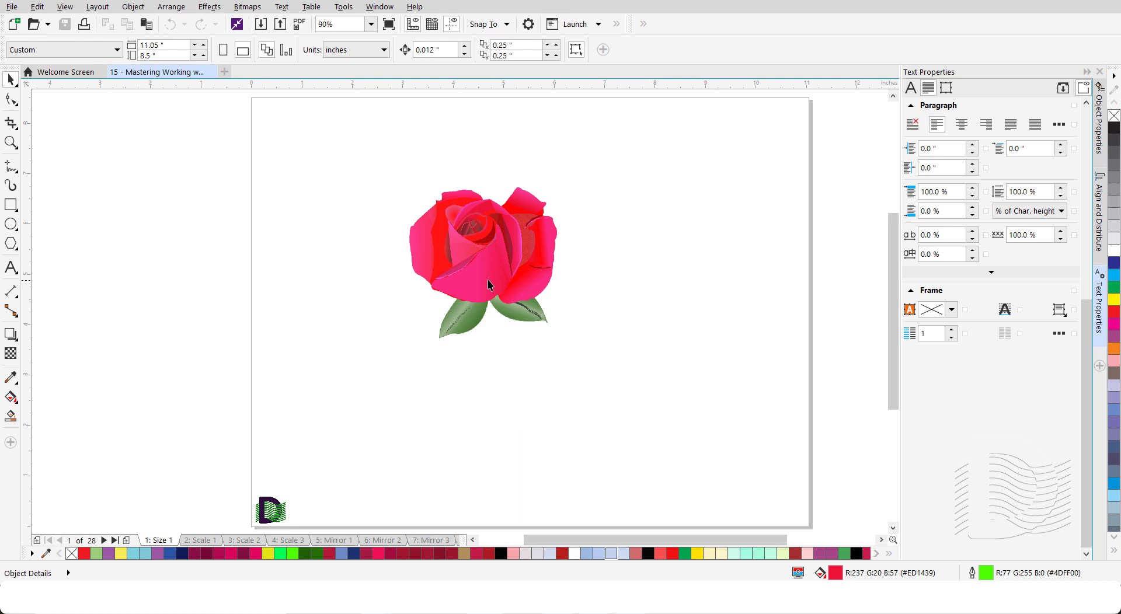
Select the red rose image on the Size 1 page.
{"action": "left_click", "coordinate": [482, 274]}
{"action": "left_click", "coordinate": [479, 212]}
{"action": "left_click", "coordinate": [535, 299]}
{"action": "left_click", "coordinate": [483, 297]}
{"action": "left_click", "coordinate": [477, 266]}
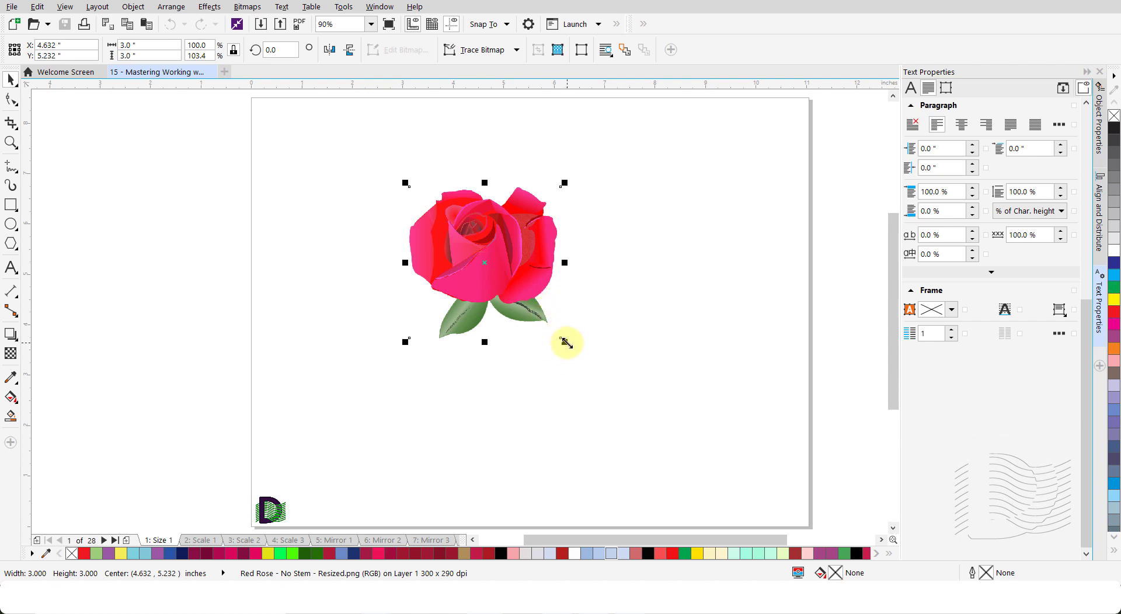
Try enlarging the rose freehand to about 5.14 inches, undo it, and try a locked-ratio width of 5 inches, undoing that too.
{"action": "left_click_drag", "start_coordinate": [566, 343], "coordinate": [685, 456]}
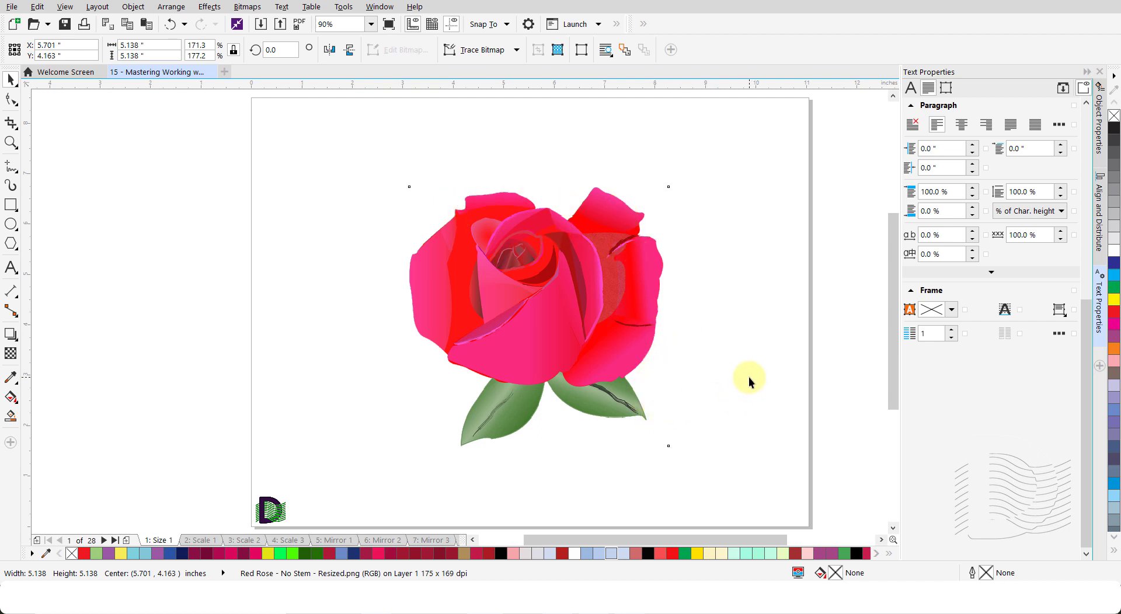
{"action": "key", "text": "ctrl+z"}
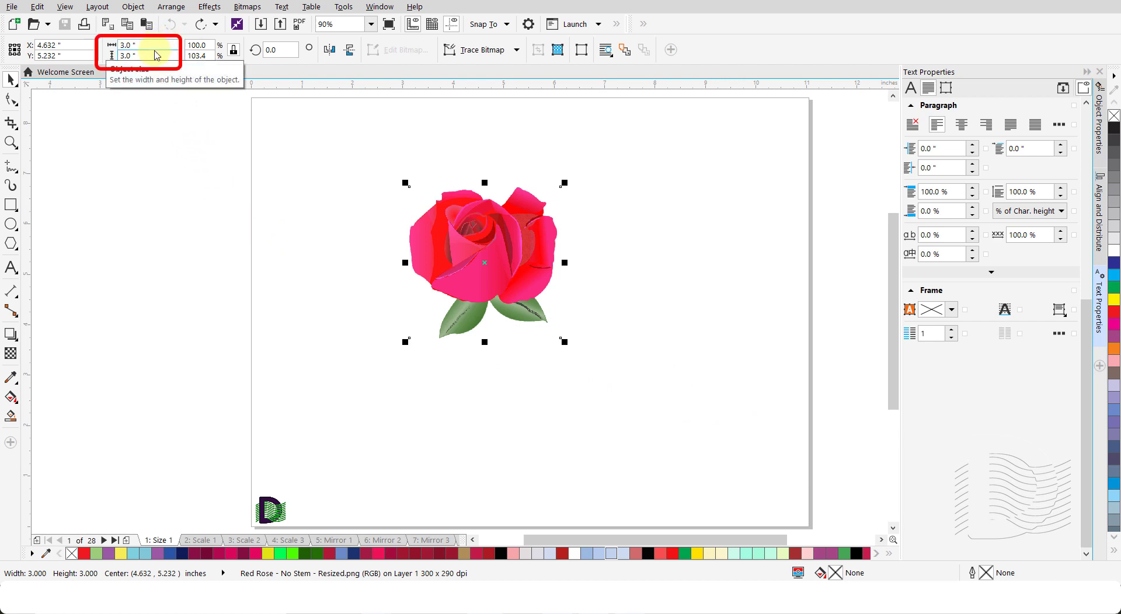
{"action": "left_click", "coordinate": [234, 54]}
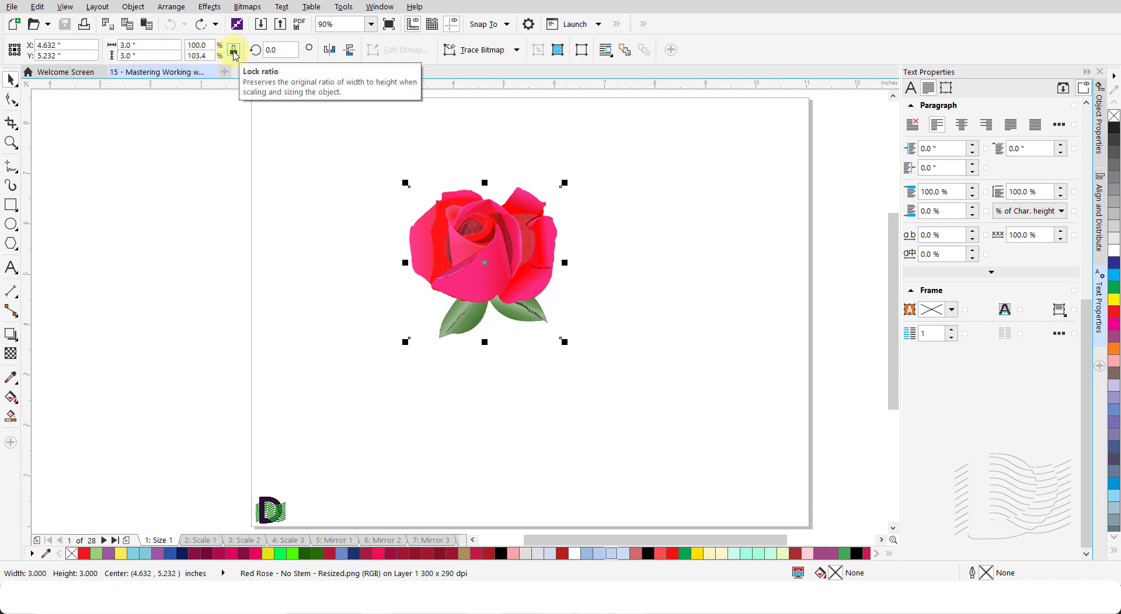
{"action": "left_click", "coordinate": [234, 52]}
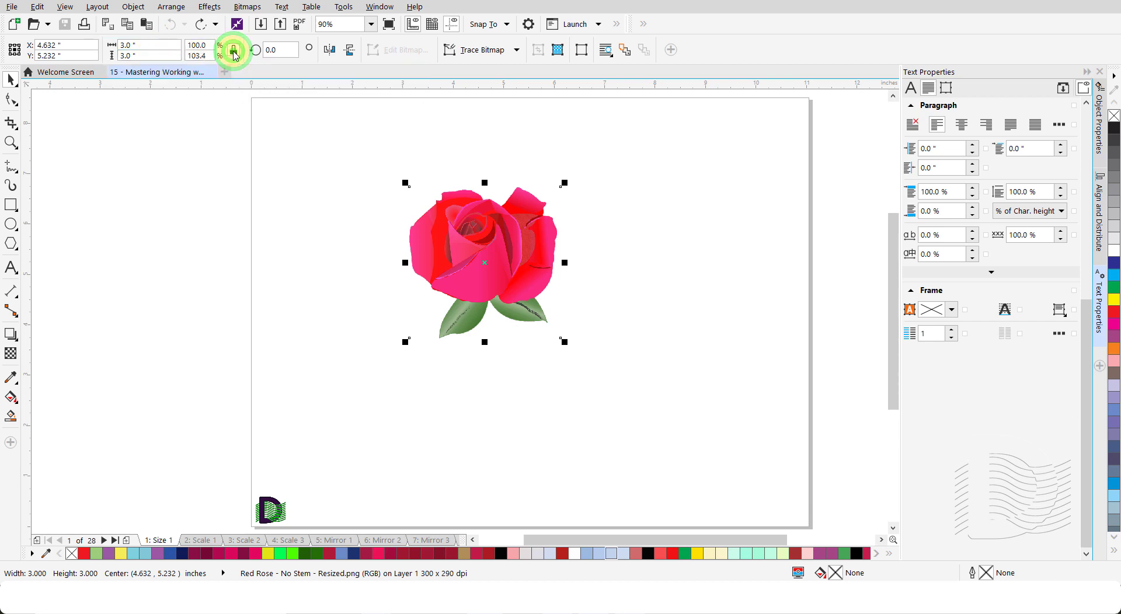
{"action": "left_click", "coordinate": [156, 46]}
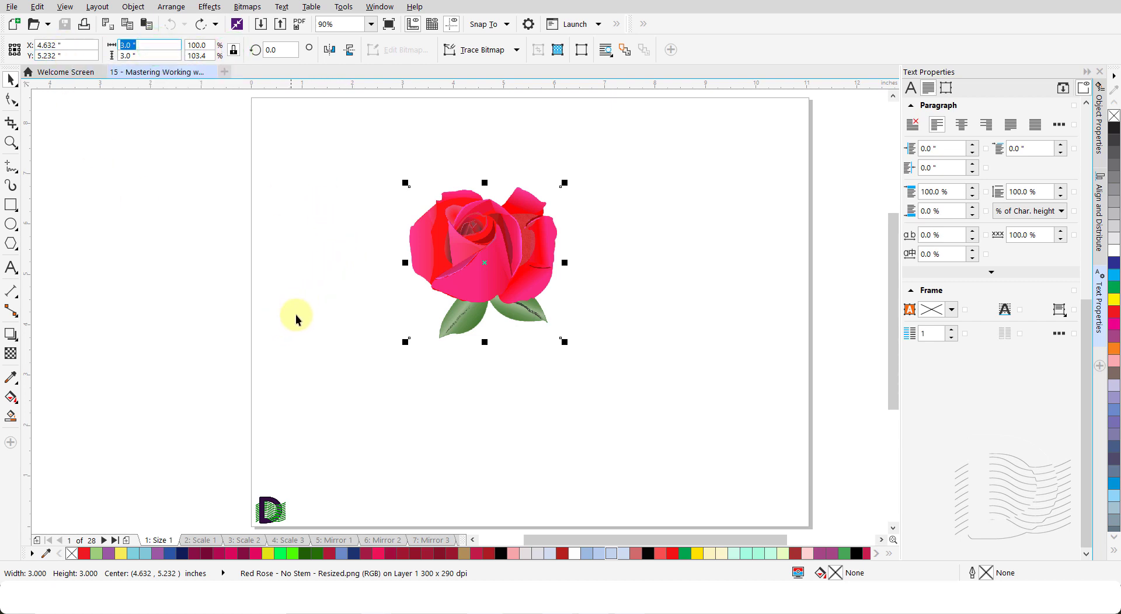
{"action": "type", "text": "5"}
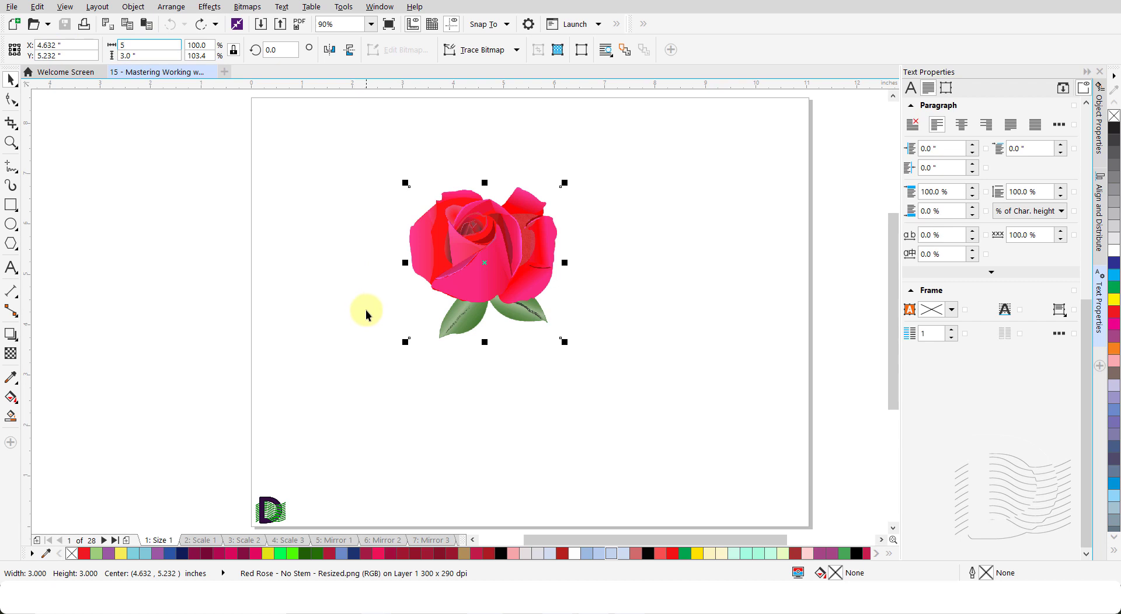
{"action": "key", "text": "Return"}
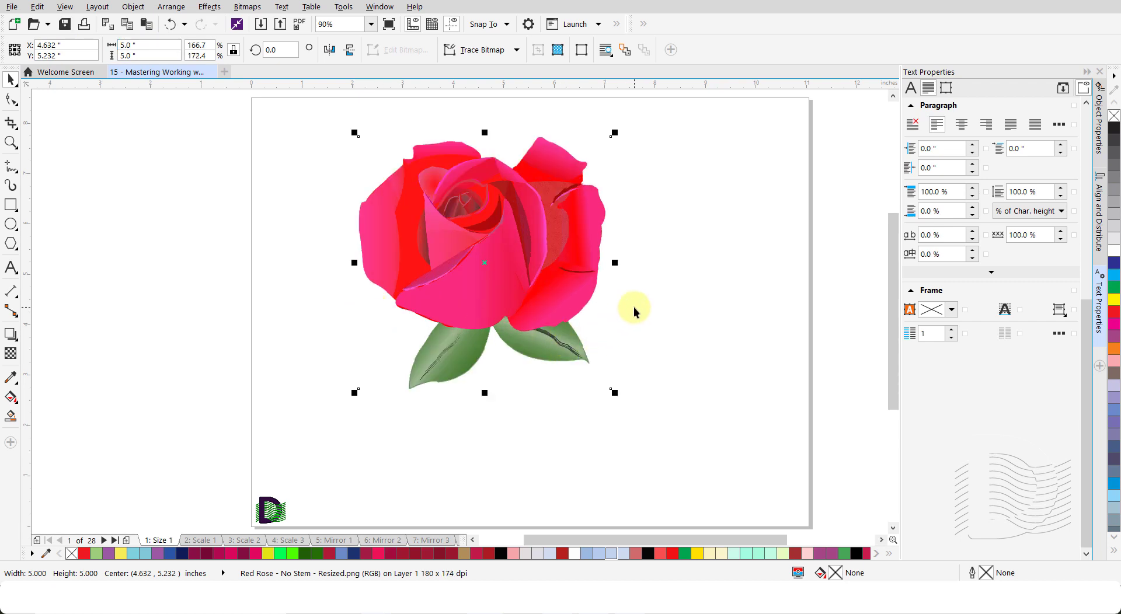
{"action": "key", "text": "ctrl+z"}
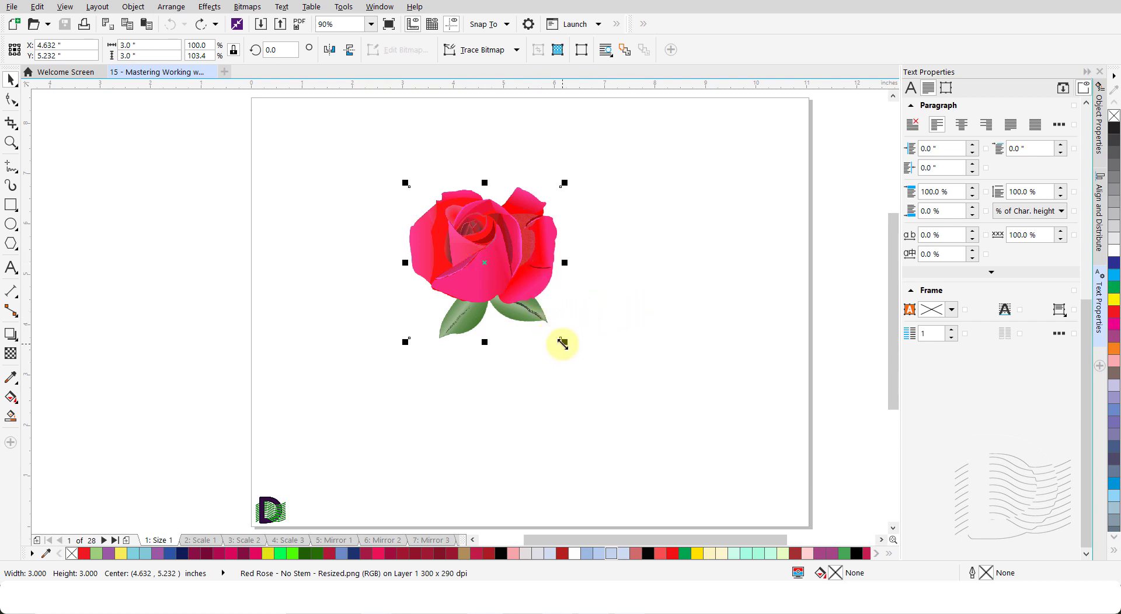
Try enlarging the rose from its lower-right corner, undo it, and try doubling its size to 6 by 6 inches, undoing that too.
{"action": "left_click_drag", "start_coordinate": [563, 343], "coordinate": [614, 413]}
{"action": "key", "text": "ctrl+z"}
{"action": "left_click", "coordinate": [563, 342]}
{"action": "left_click_drag", "start_coordinate": [563, 342], "coordinate": [656, 450]}
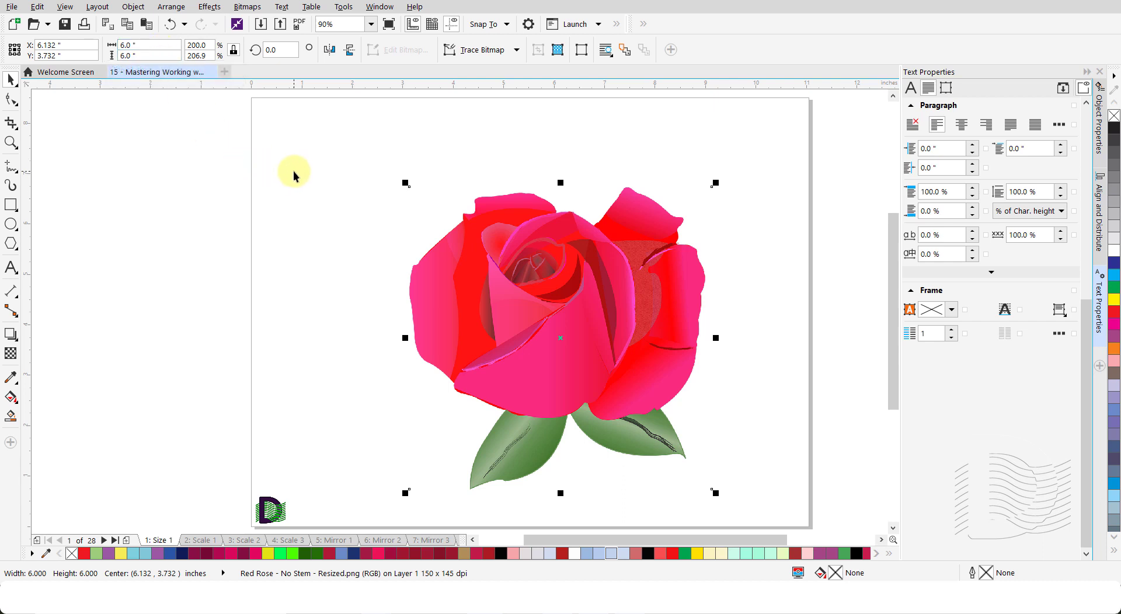
{"action": "key", "text": "ctrl+z"}
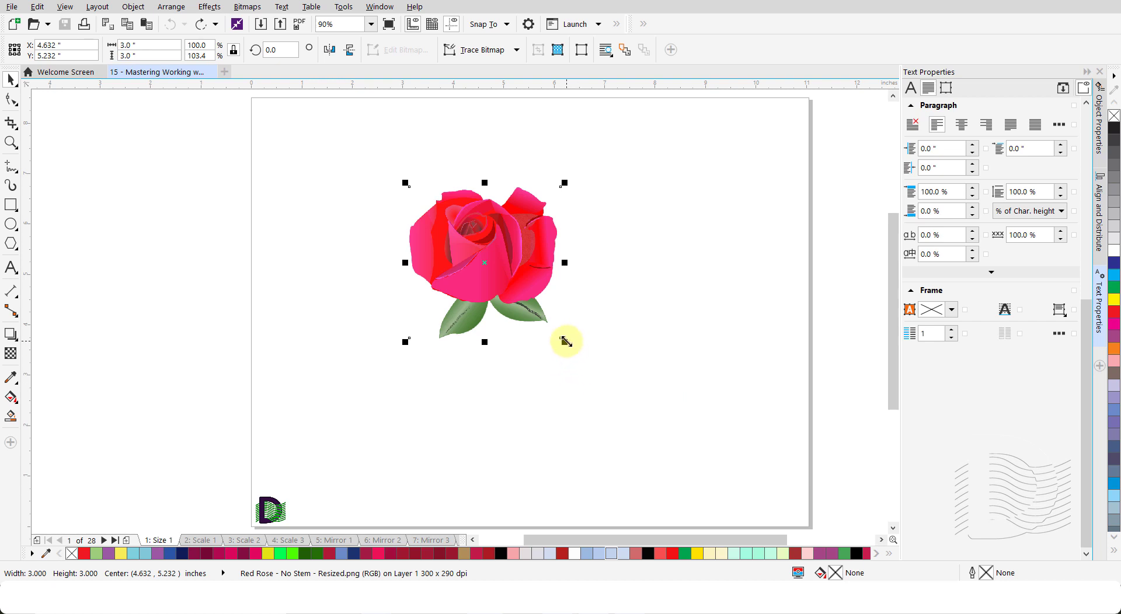
Try stretching the rose non-proportionally from its lower-right corner to about 7.18 by 4.24 inches, and undo it.
{"action": "left_click_drag", "start_coordinate": [565, 341], "coordinate": [775, 404]}
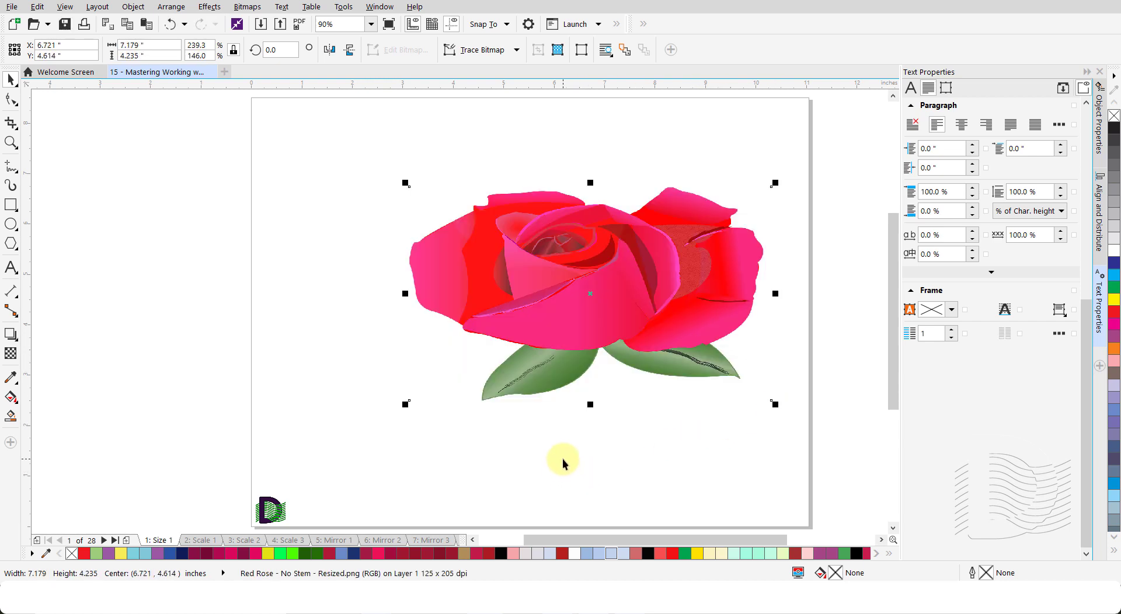
{"action": "key", "text": "ctrl+z"}
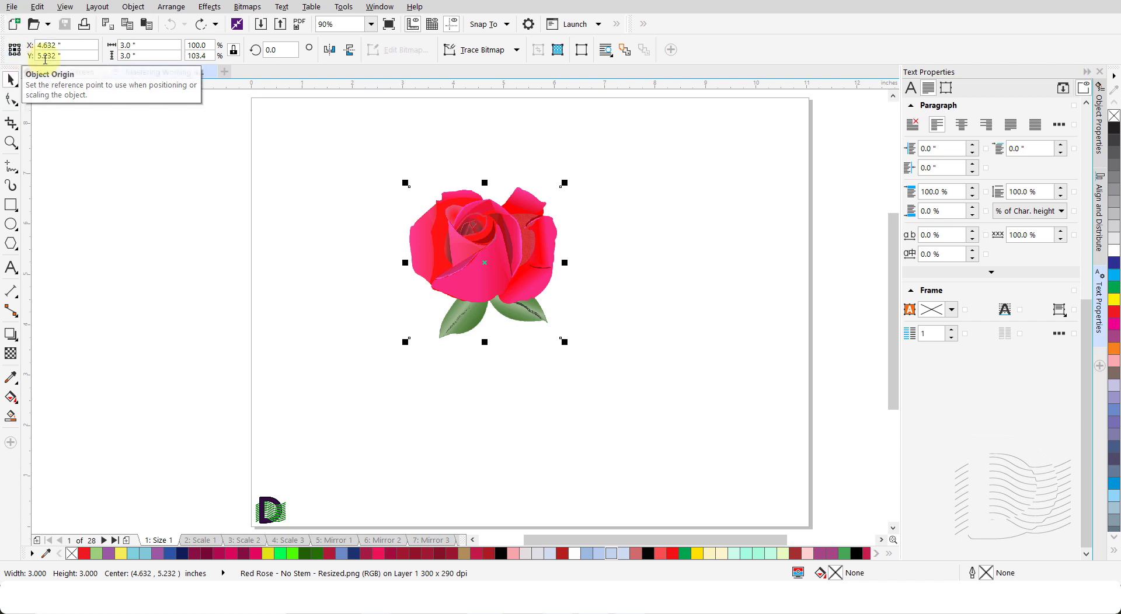
Try setting the rose's width to 5 inches with the object origin at its center, and undo the resize.
{"action": "left_click", "coordinate": [150, 45]}
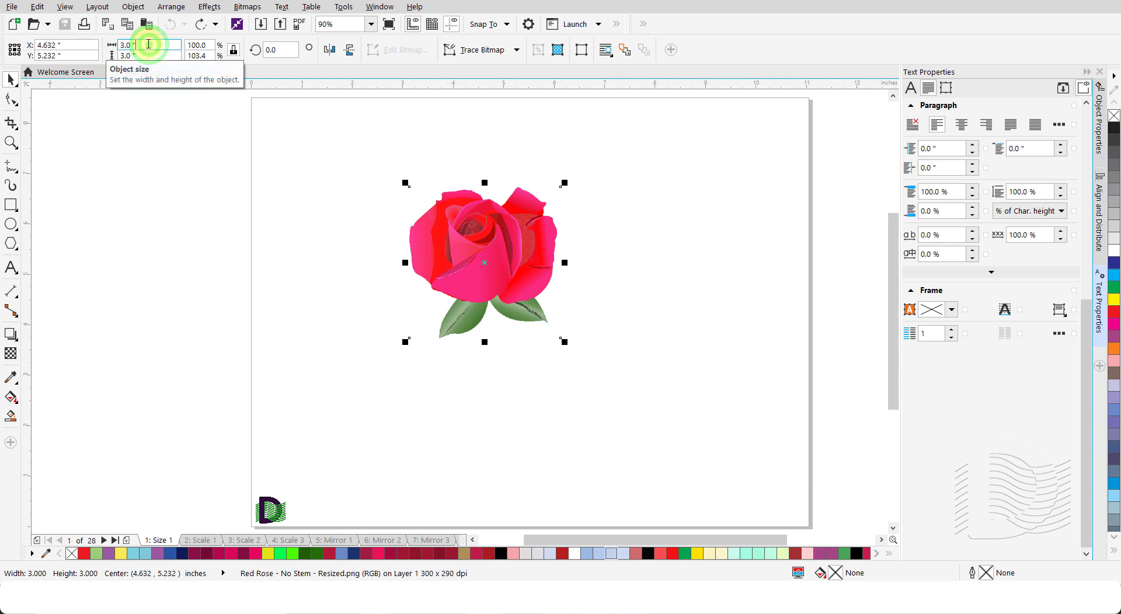
{"action": "type", "text": "5"}
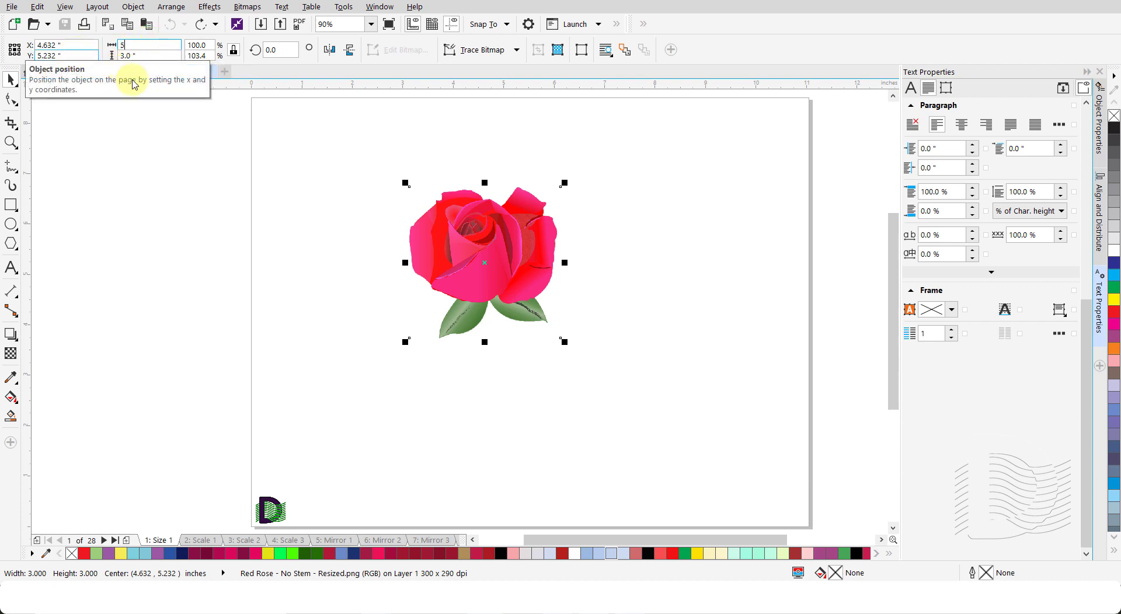
{"action": "key", "text": "Return"}
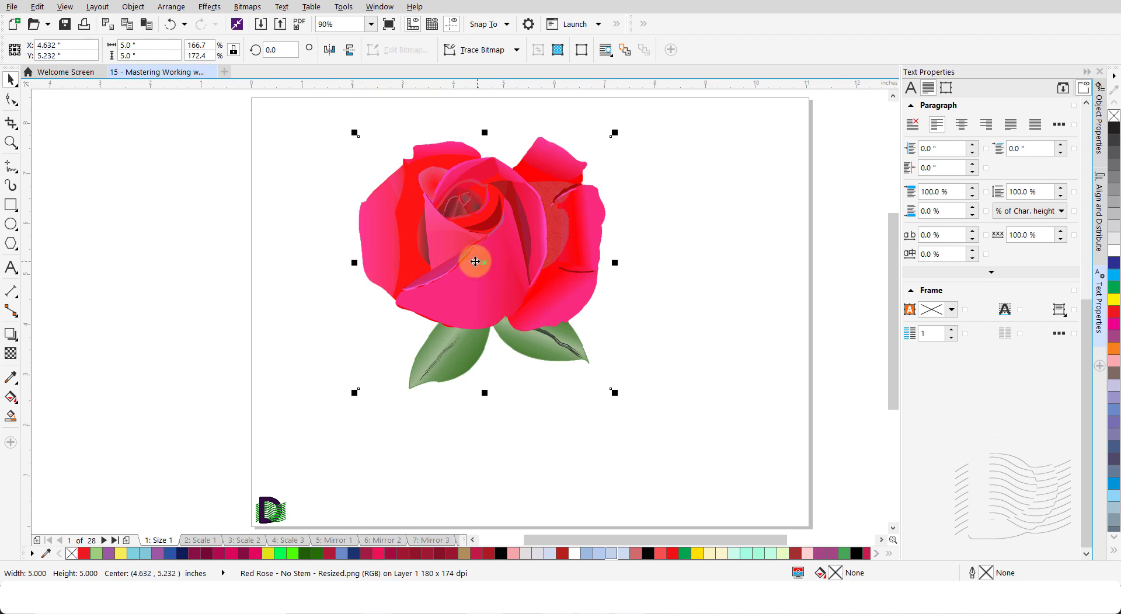
{"action": "key", "text": "ctrl+z"}
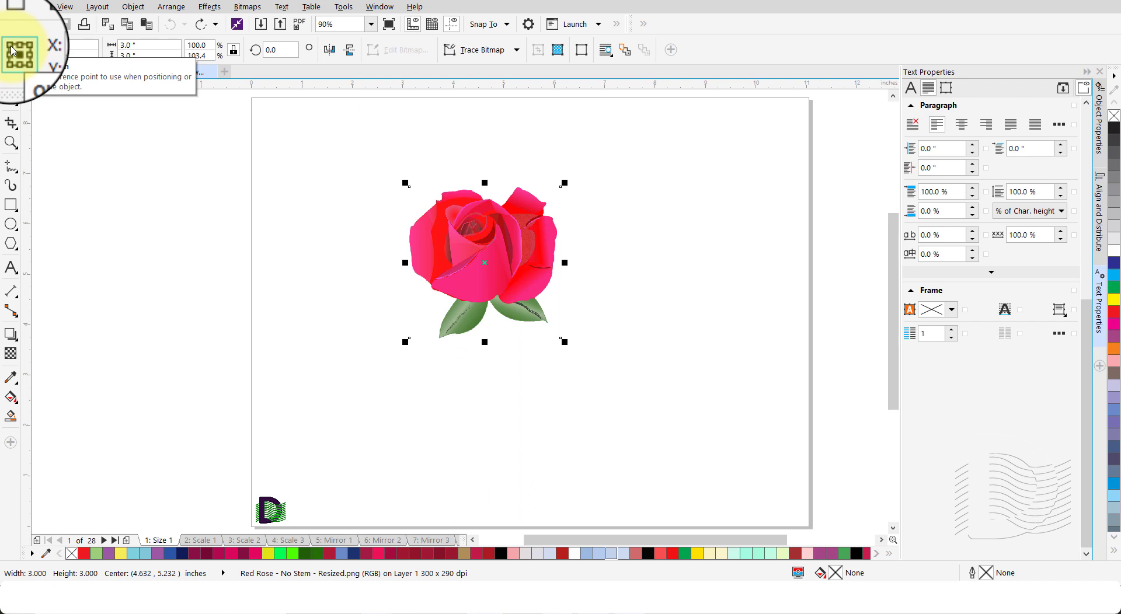
Try a 5-inch width with the rose's object origin at its upper-left corner, undo the resize and restore the center origin.
{"action": "left_click", "coordinate": [10, 47]}
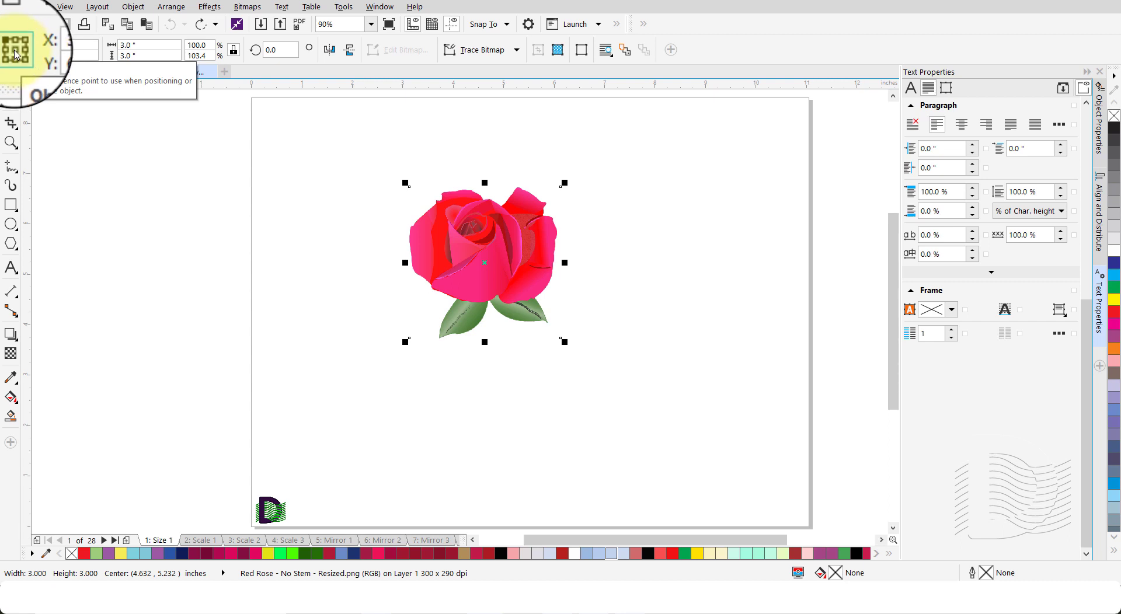
{"action": "left_click", "coordinate": [147, 43]}
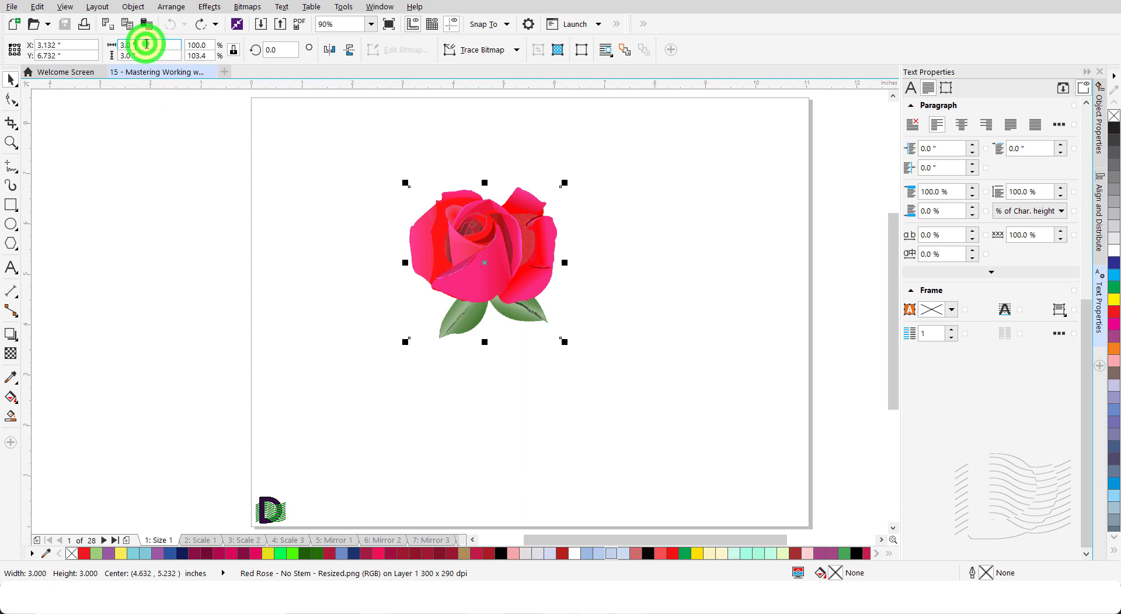
{"action": "left_click_drag", "start_coordinate": [147, 44], "coordinate": [63, 43]}
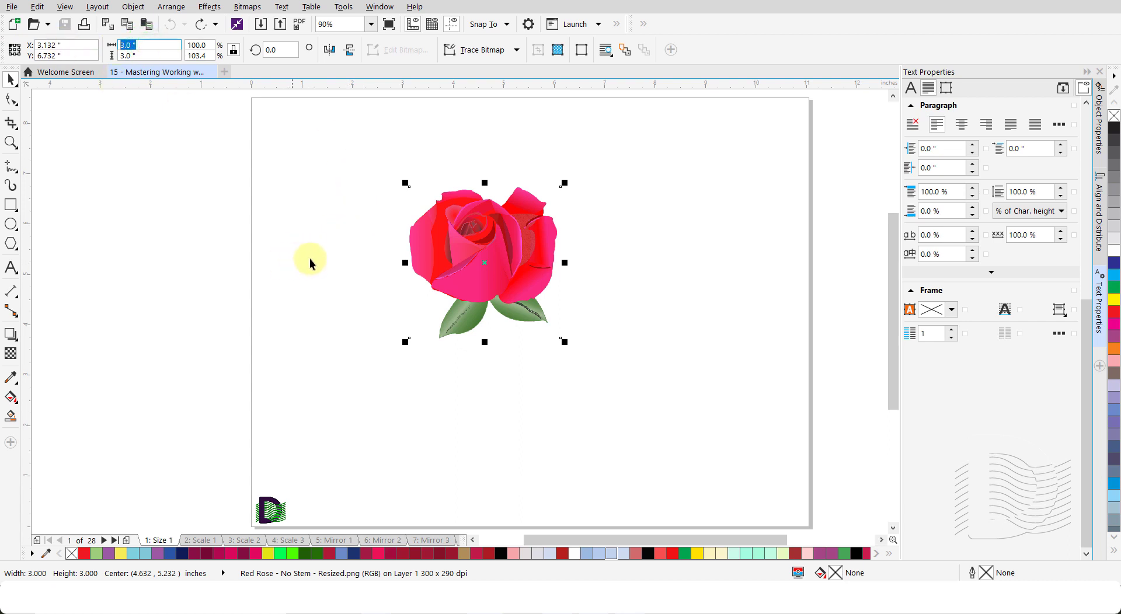
{"action": "type", "text": "5"}
{"action": "key", "text": "Return"}
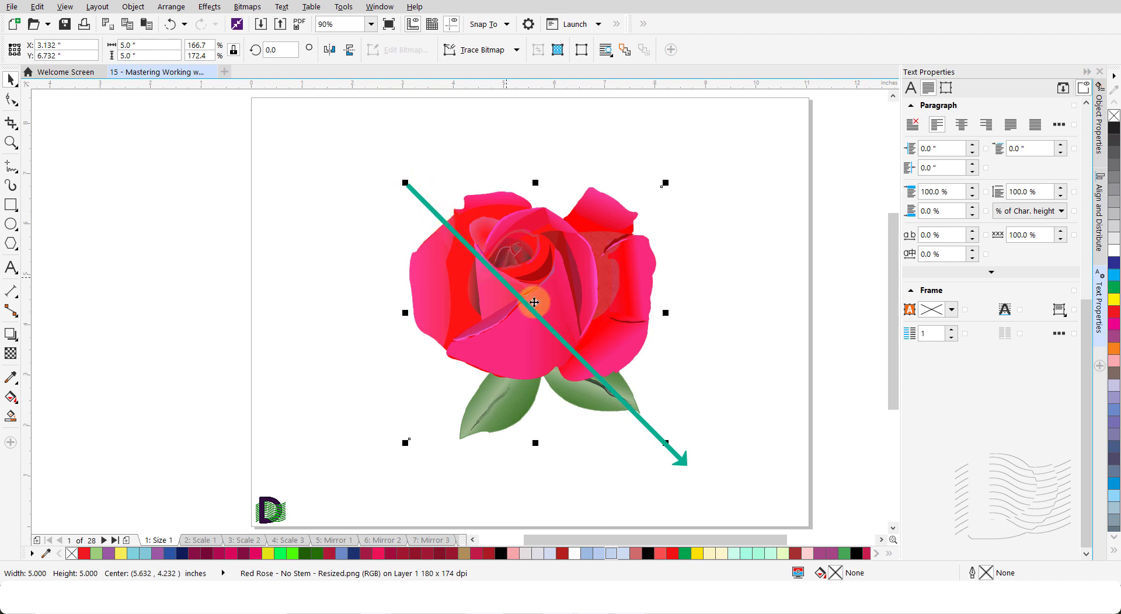
{"action": "left_click", "coordinate": [705, 395]}
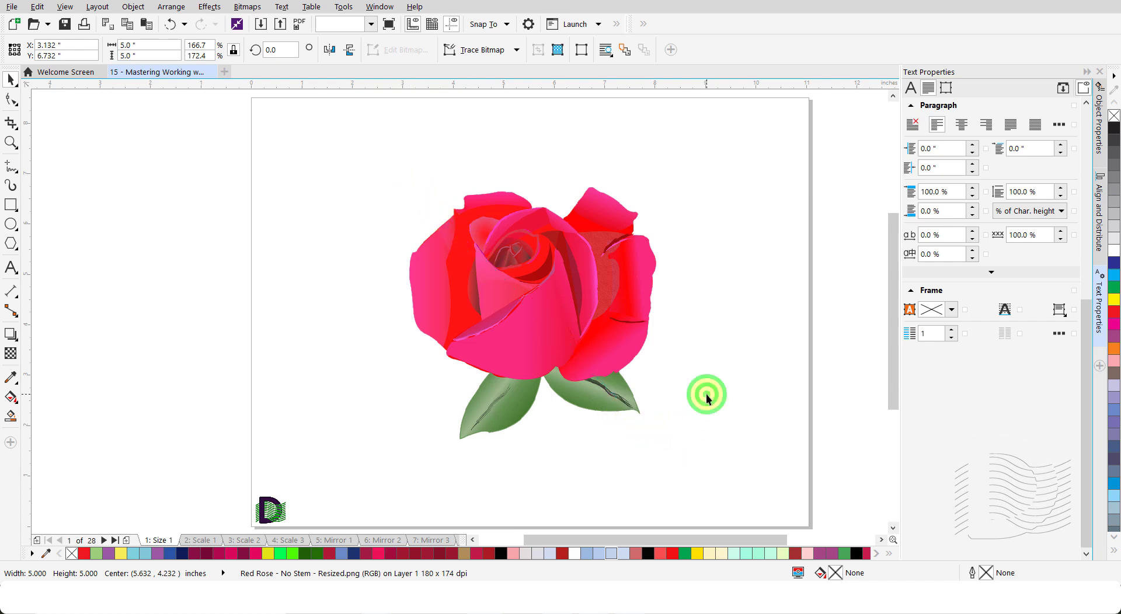
{"action": "key", "text": "ctrl+z"}
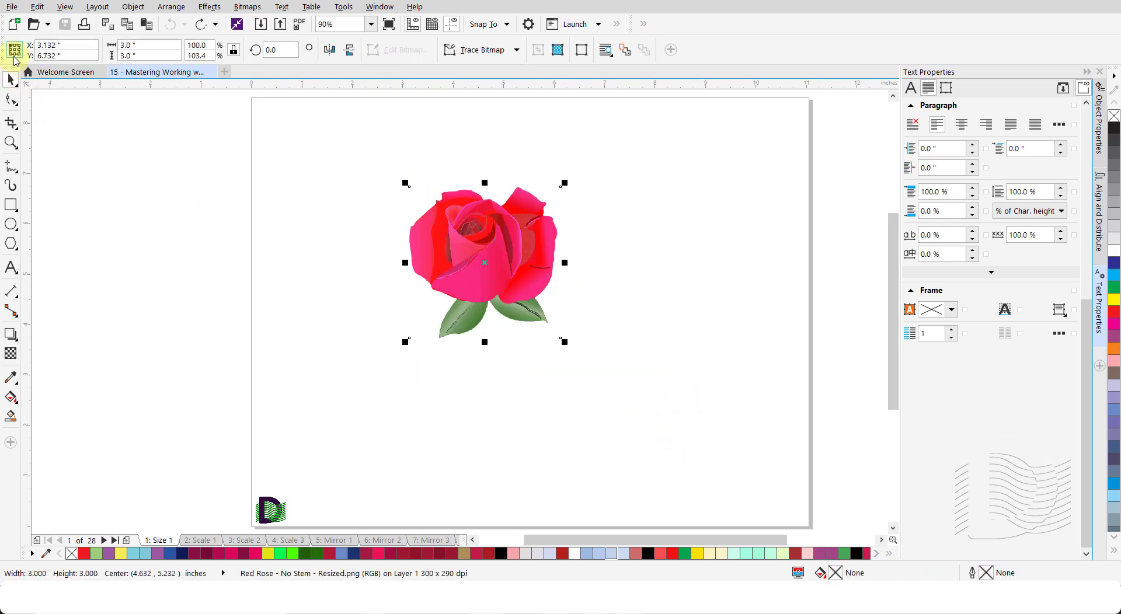
{"action": "left_click", "coordinate": [16, 51]}
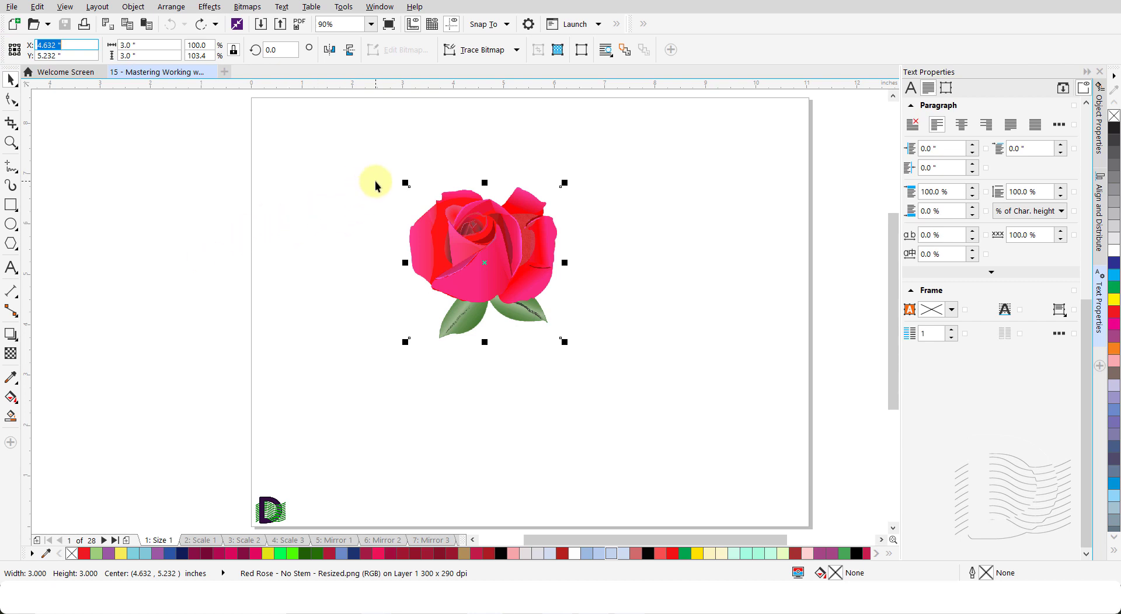
Use the Size transformation to resize the rose proportionally to 5 by 5 inches from its upper-right anchor, with 0 copies, and deselect it.
{"action": "left_click", "coordinate": [380, 7]}
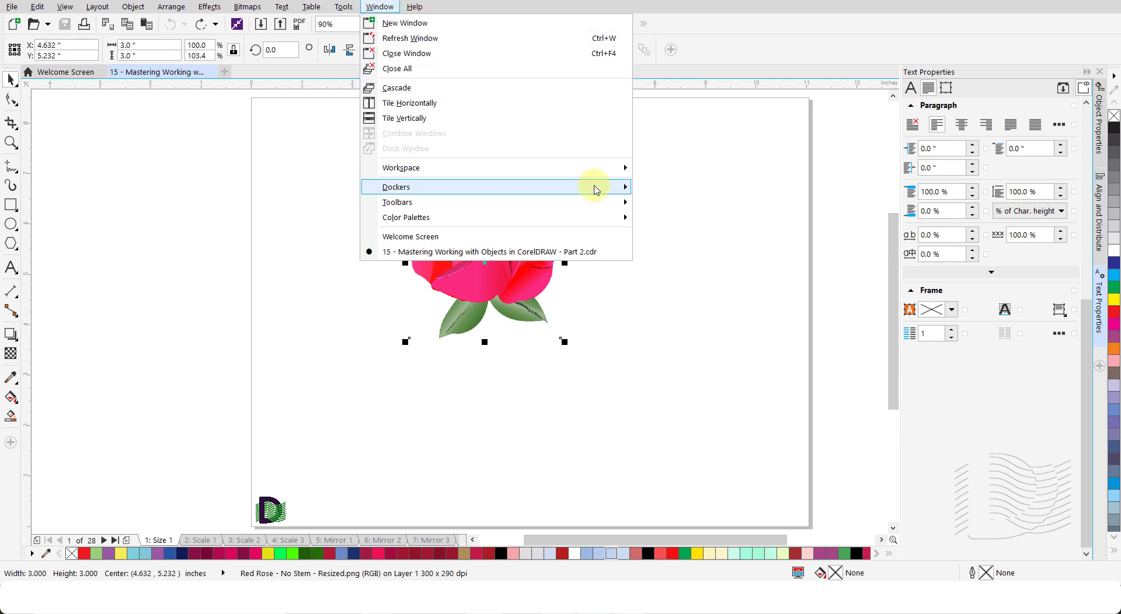
{"action": "mouse_move", "coordinate": [596, 190]}
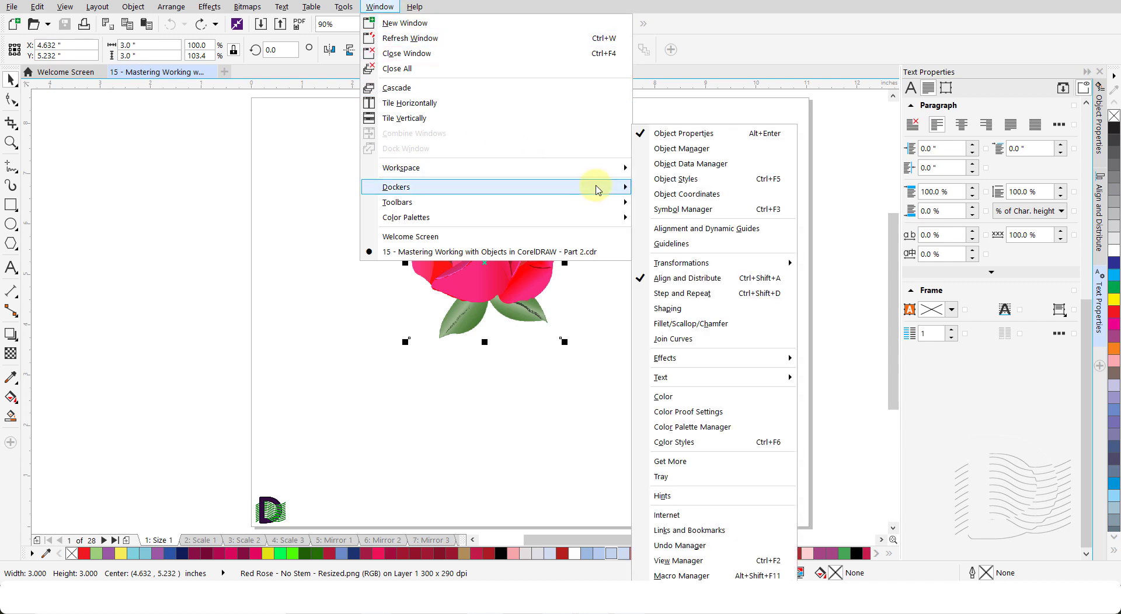
{"action": "mouse_move", "coordinate": [739, 264]}
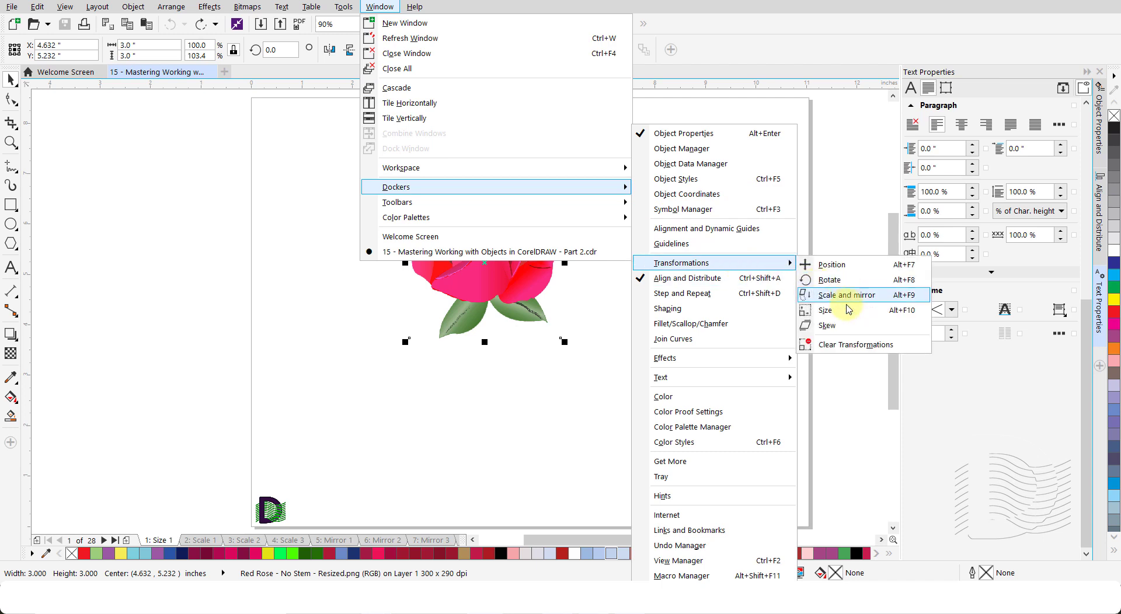
{"action": "left_click", "coordinate": [851, 317]}
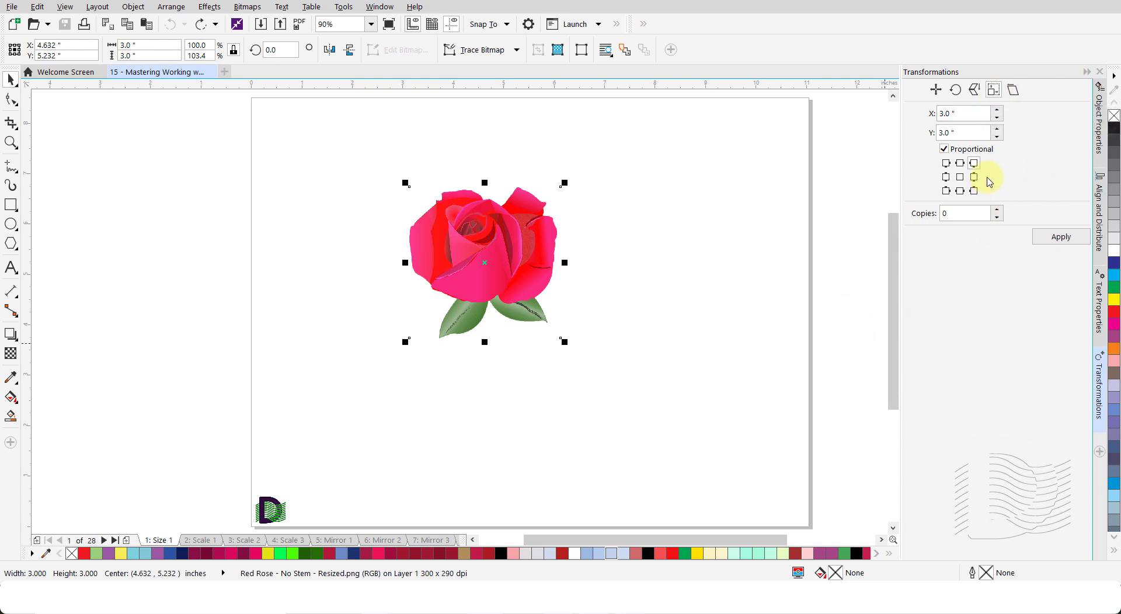
{"action": "double_click", "coordinate": [962, 114]}
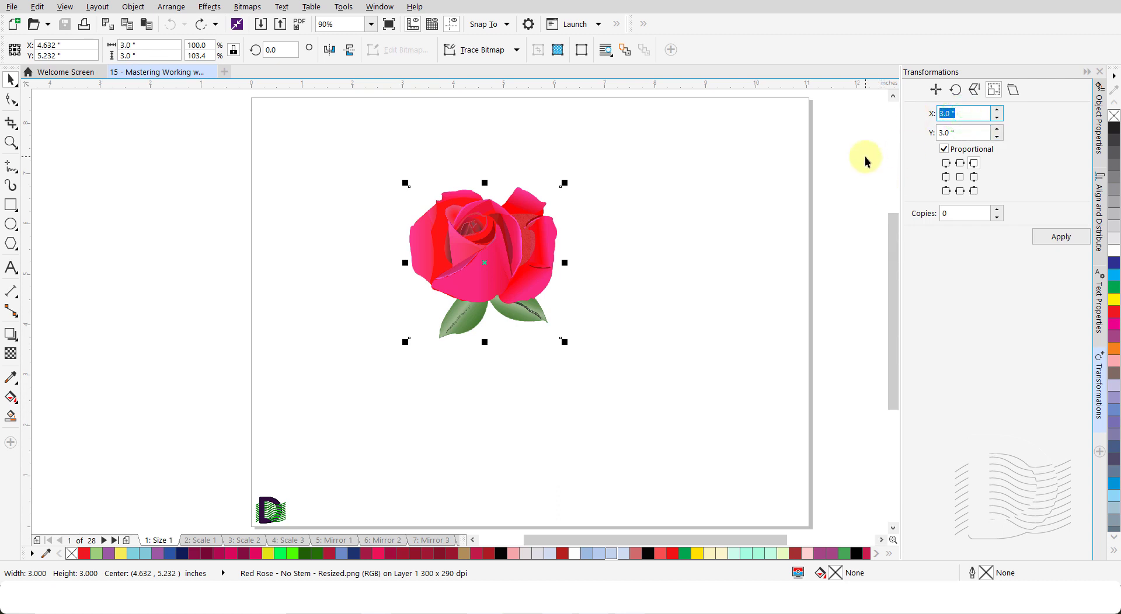
{"action": "type", "text": "5"}
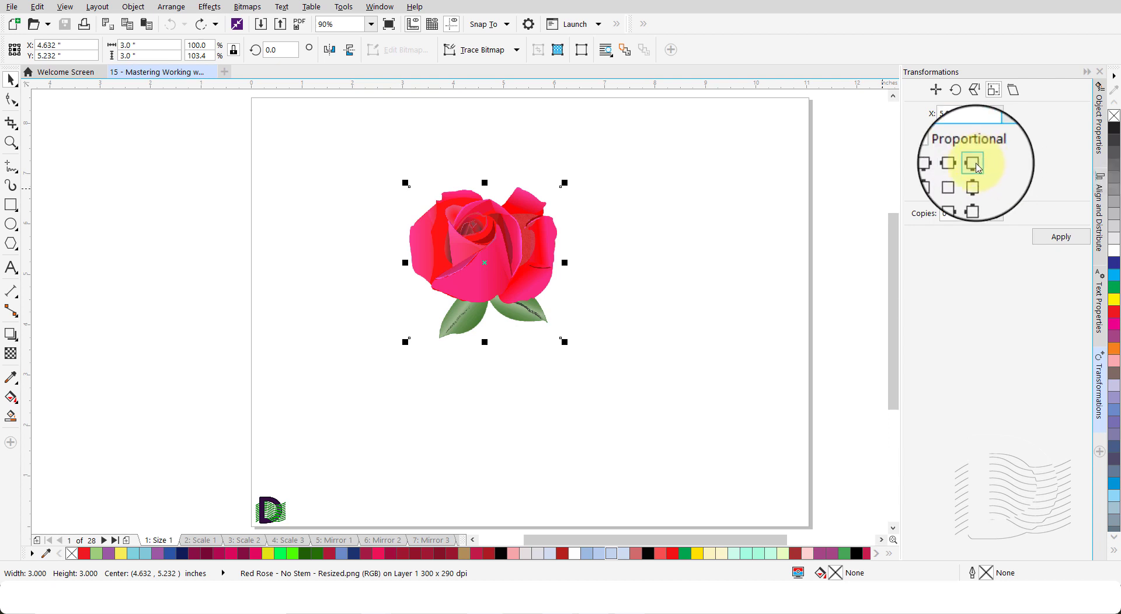
{"action": "left_click", "coordinate": [974, 164]}
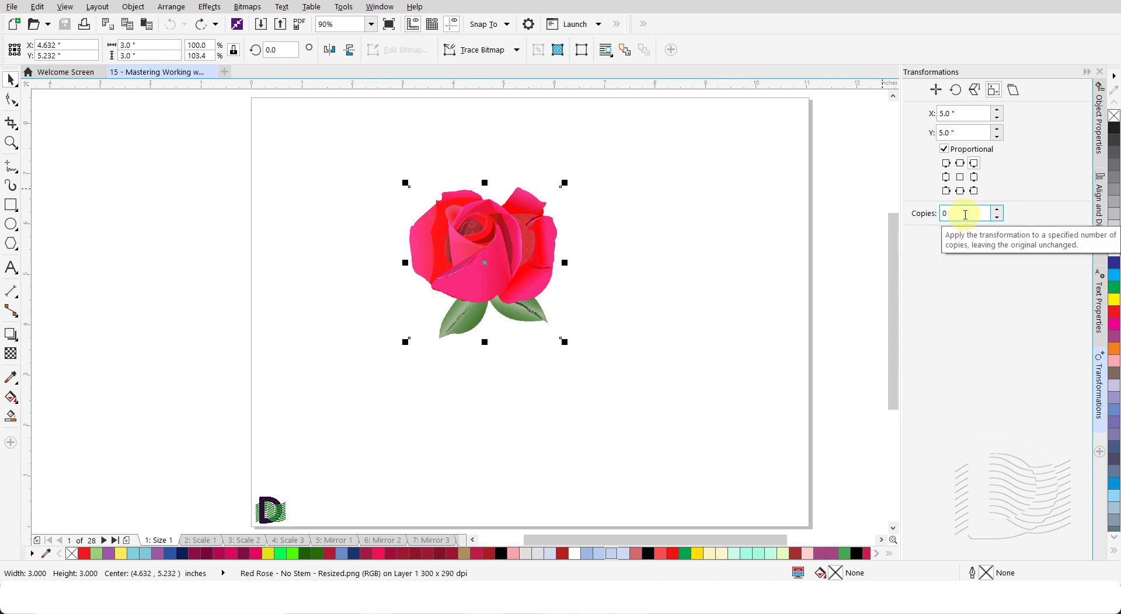
{"action": "left_click", "coordinate": [1054, 239]}
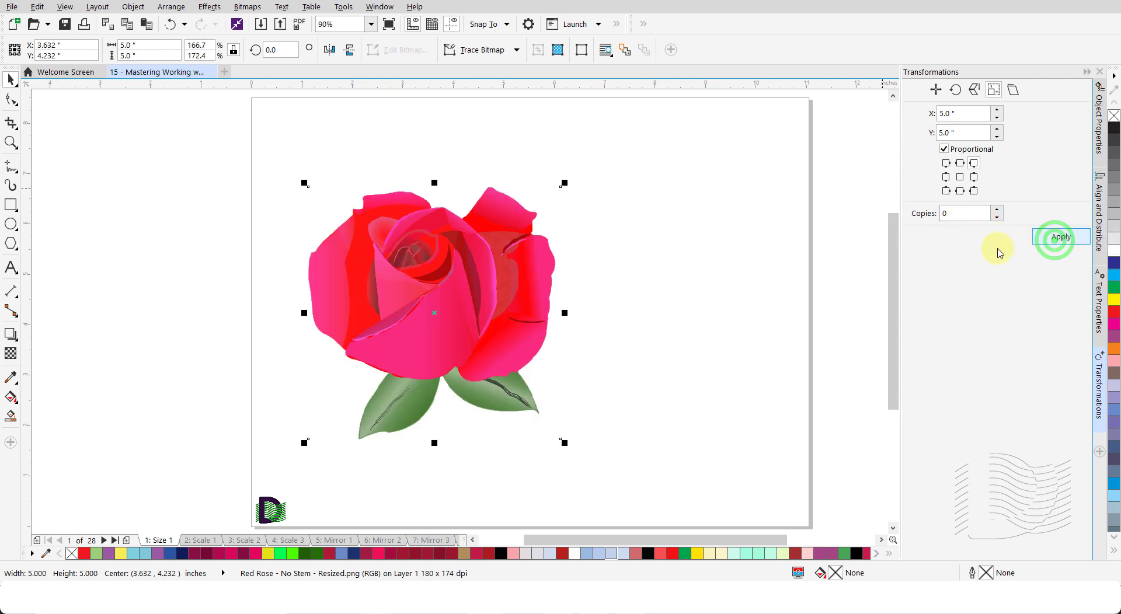
{"action": "left_click", "coordinate": [635, 271]}
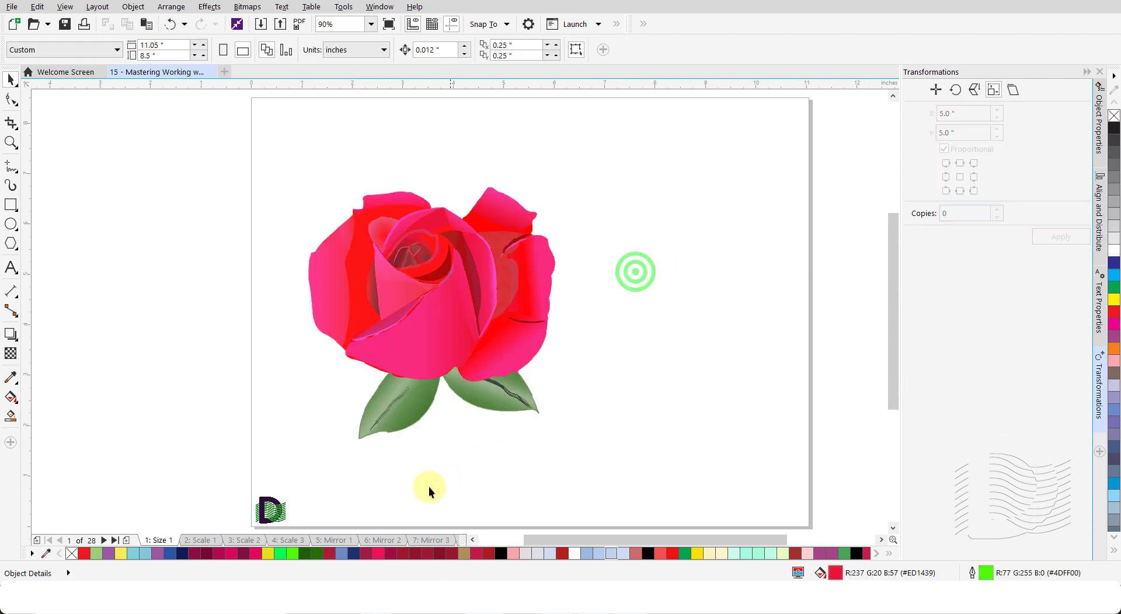
Try scaling the tree on the Scale 1 page to 150% from the object properties, and undo the scaling.
{"action": "left_click", "coordinate": [200, 540]}
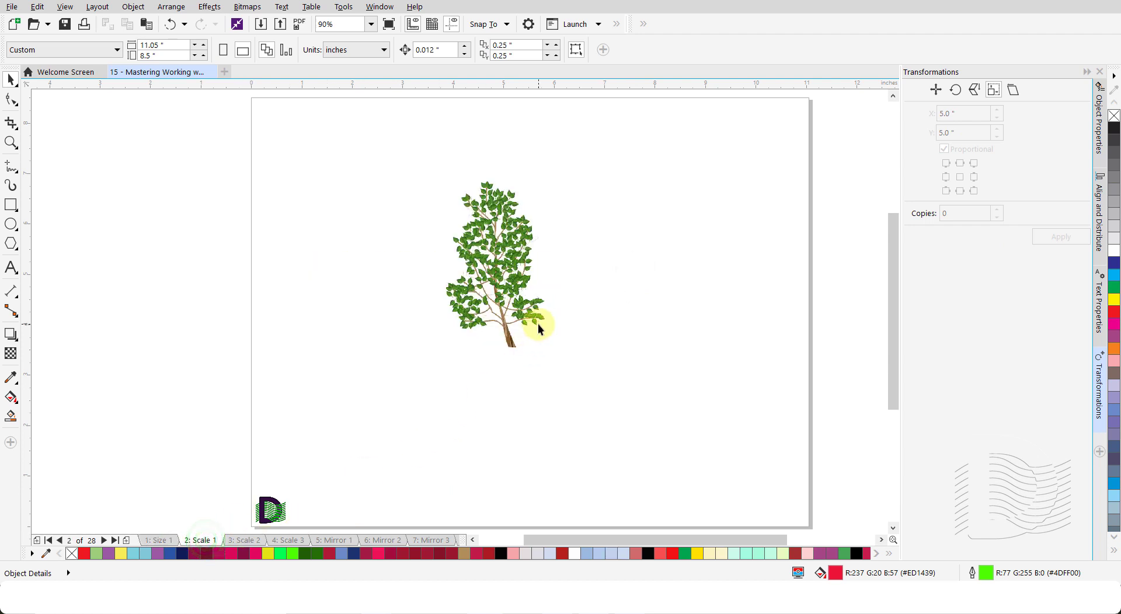
{"action": "left_click", "coordinate": [499, 274]}
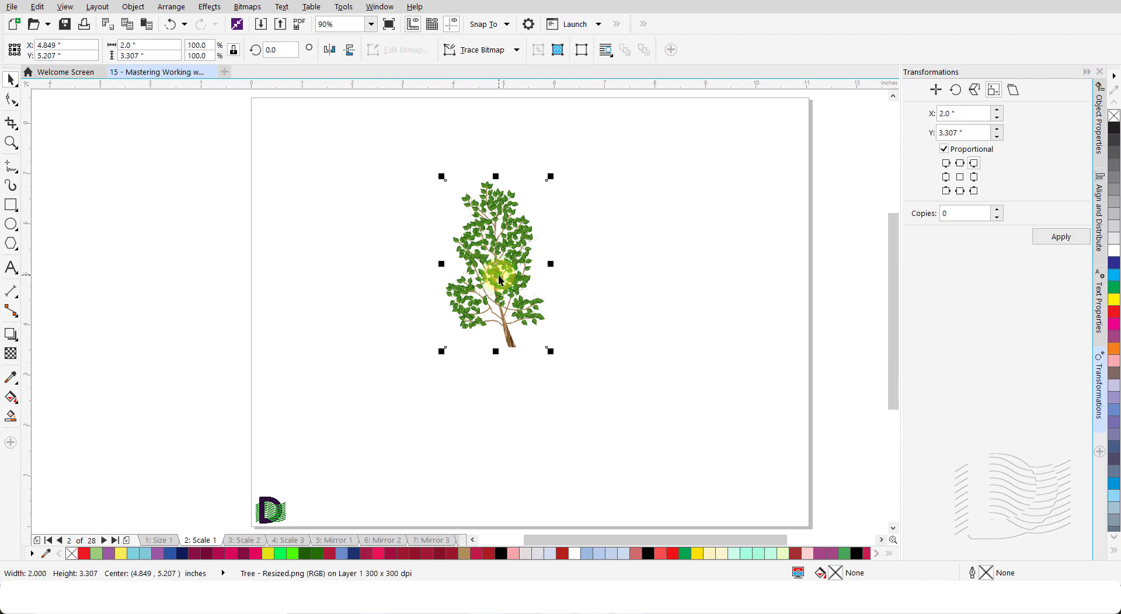
{"action": "double_click", "coordinate": [202, 45]}
{"action": "type", "text": "15"}
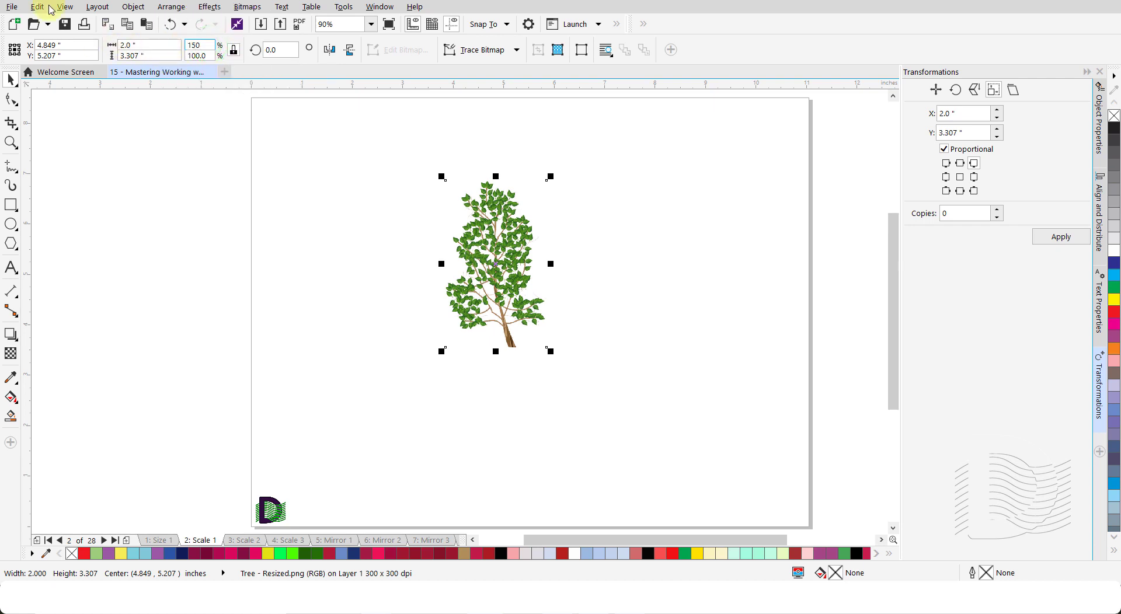
{"action": "type", "text": "0"}
{"action": "key", "text": "Return"}
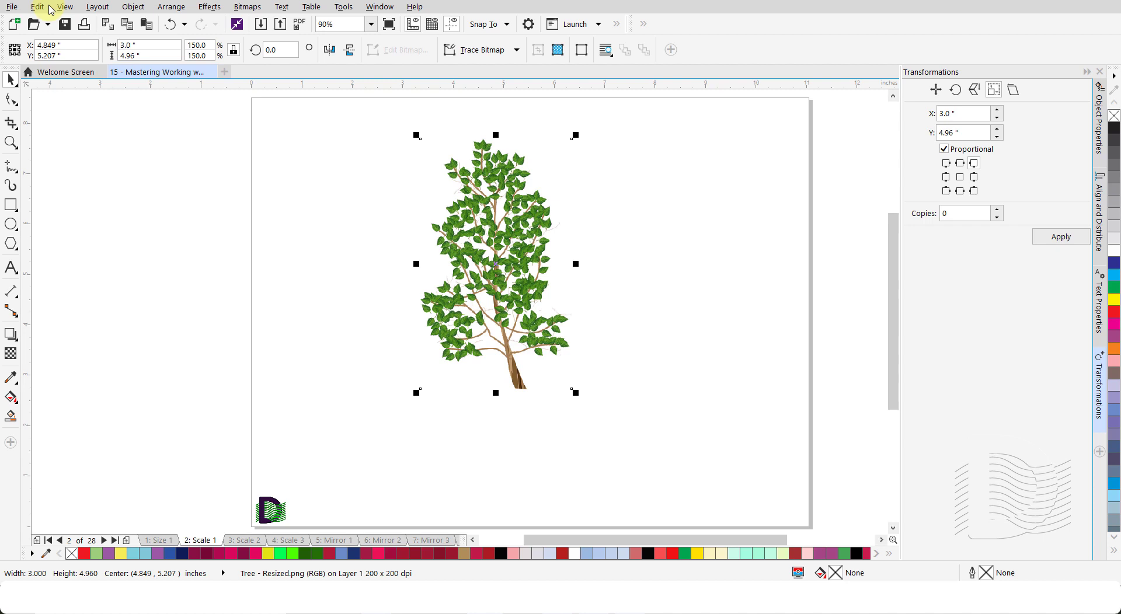
{"action": "left_click", "coordinate": [353, 430]}
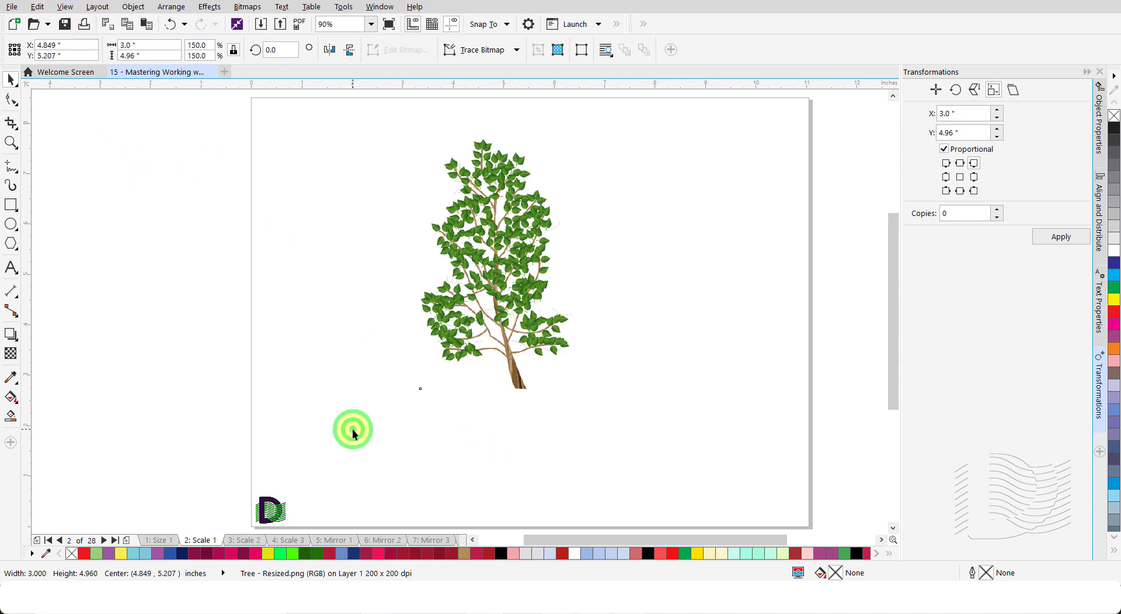
{"action": "key", "text": "ctrl+z"}
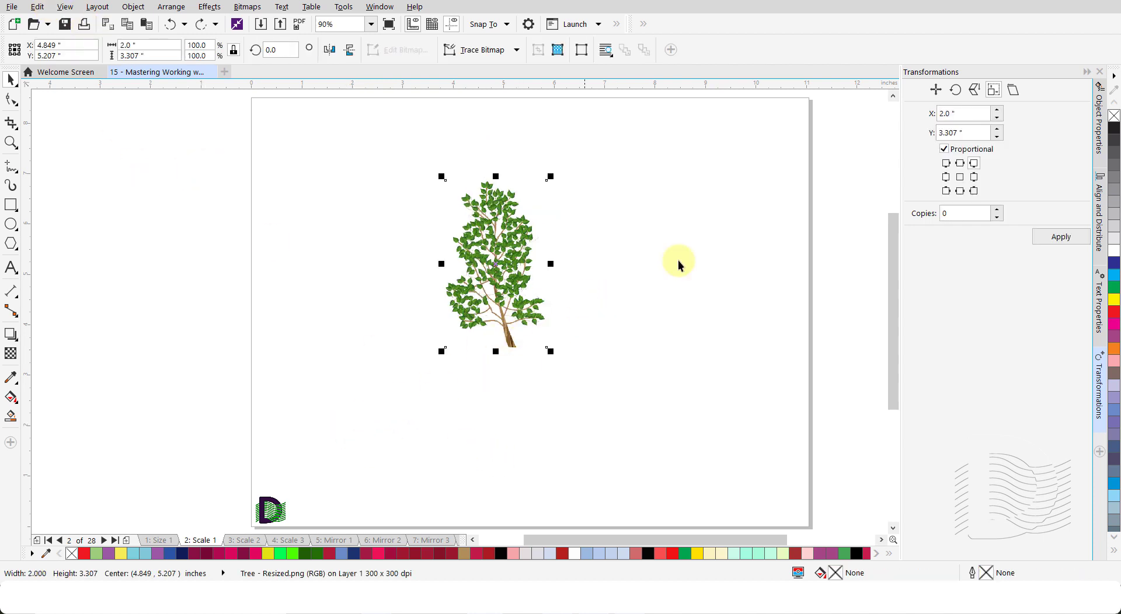
Use the Scale and Mirror transformation to scale the tree proportionally to 125% from its center, and deselect it.
{"action": "left_click", "coordinate": [973, 90]}
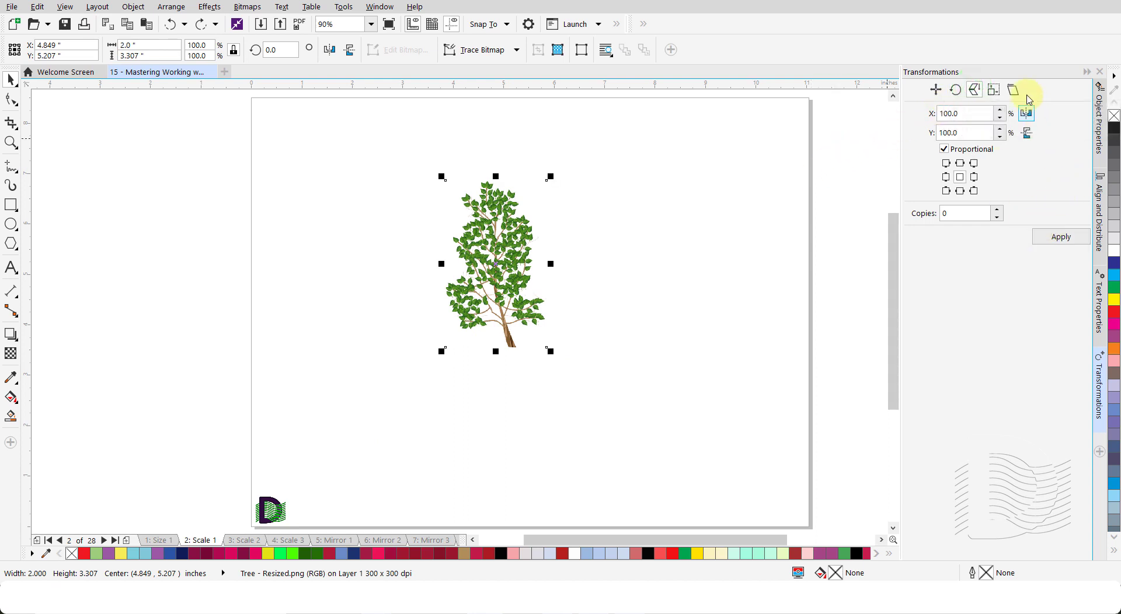
{"action": "double_click", "coordinate": [972, 113]}
{"action": "type", "text": "12"}
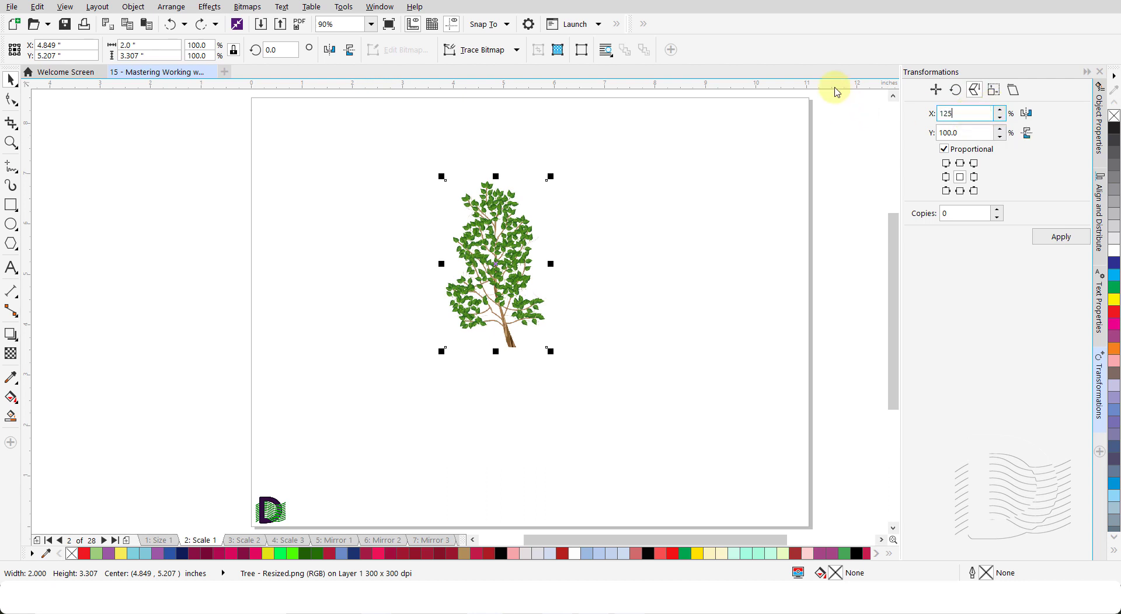
{"action": "type", "text": "5"}
{"action": "key", "text": "Tab"}
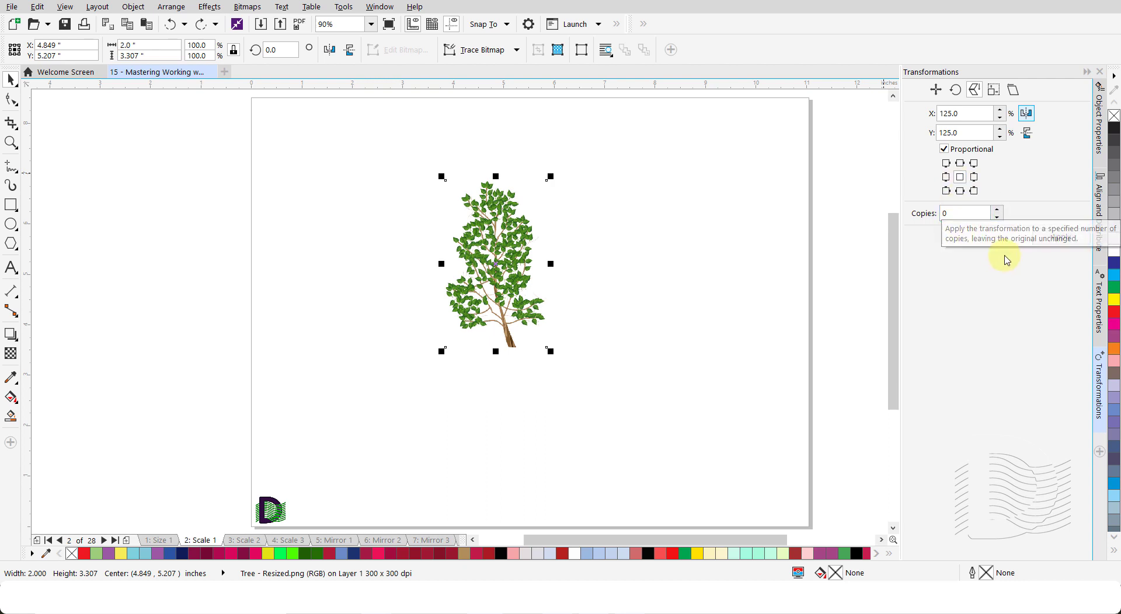
{"action": "left_click", "coordinate": [1061, 238]}
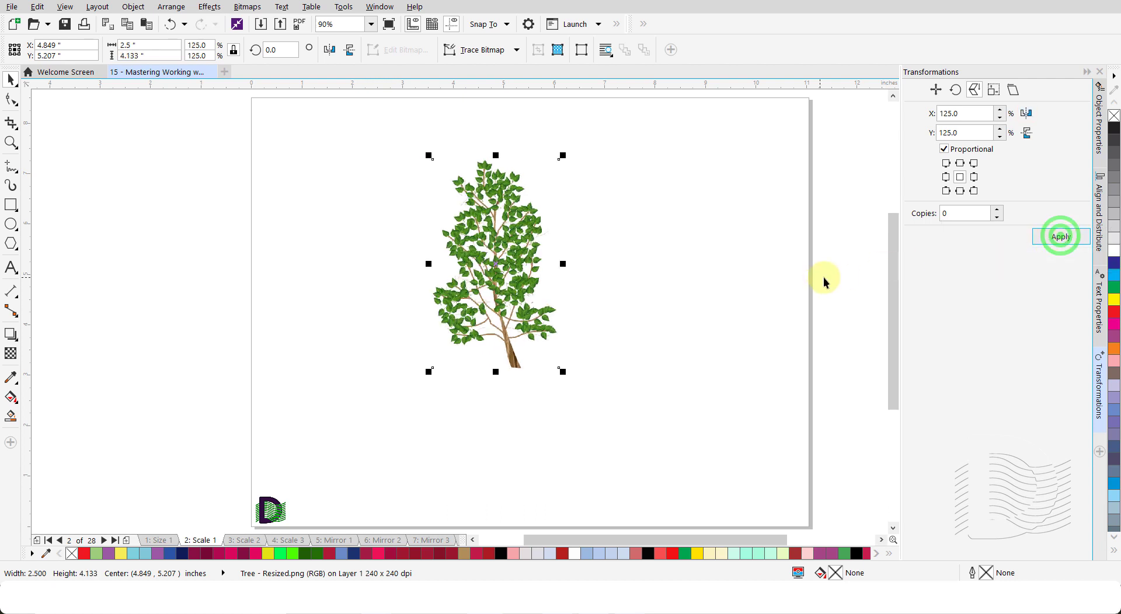
{"action": "left_click", "coordinate": [702, 280]}
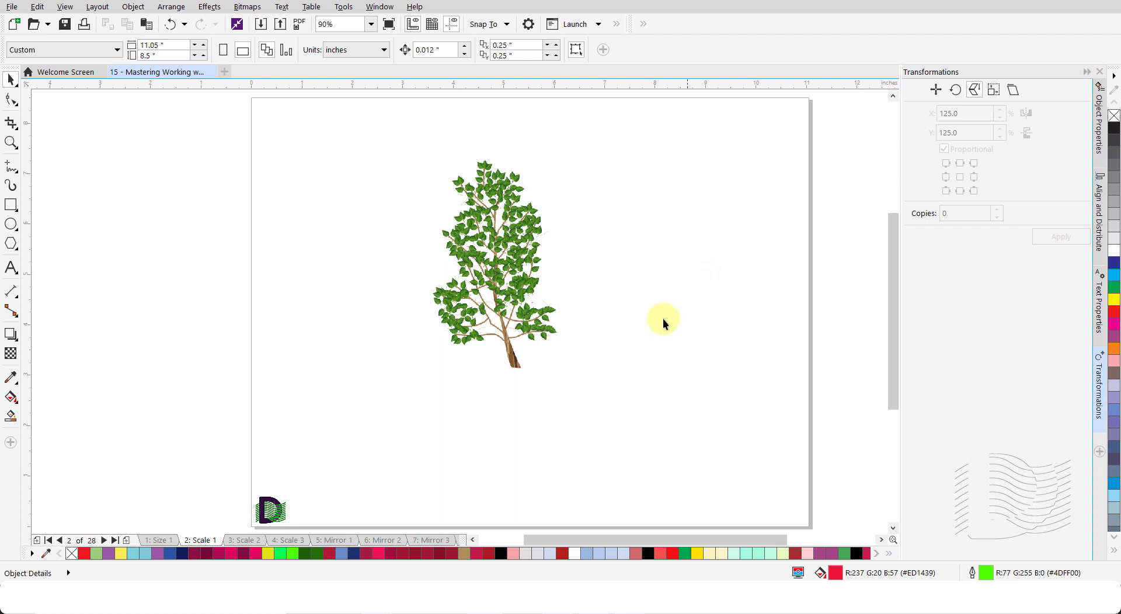
On the Scale 2 page, create 1 copy of the tree scaled proportionally to 150% and place it below the Copy #1 label.
{"action": "left_click", "coordinate": [242, 542]}
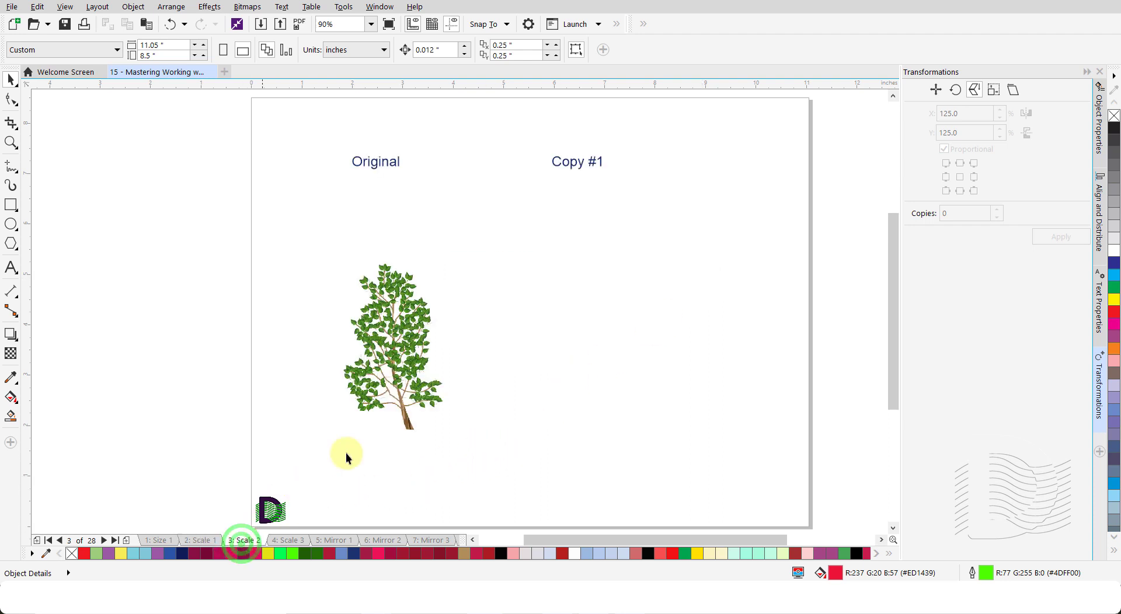
{"action": "left_click", "coordinate": [401, 348]}
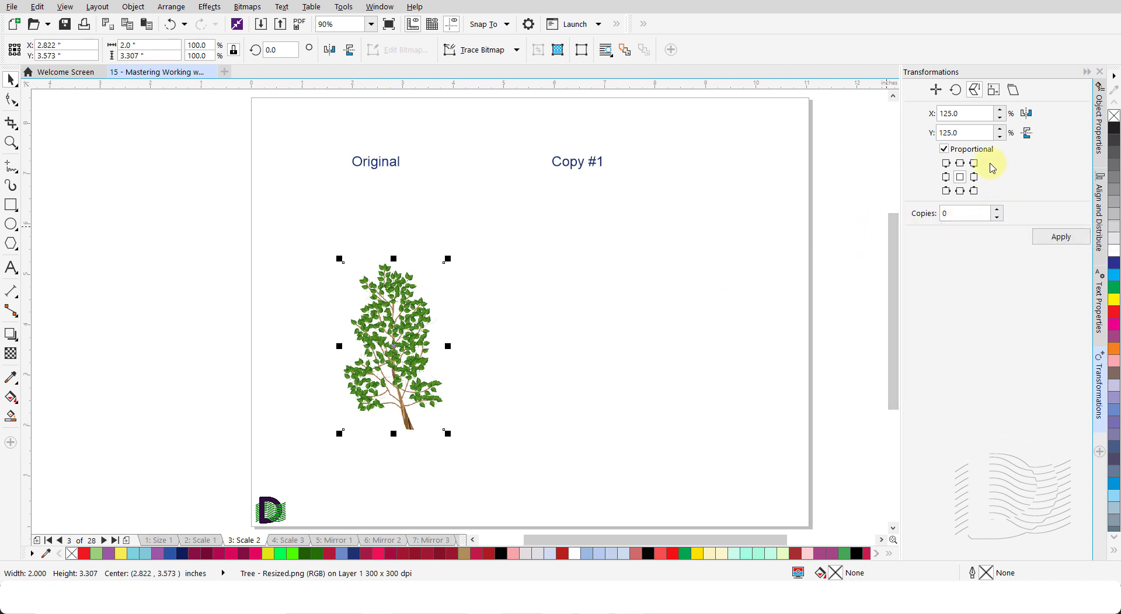
{"action": "double_click", "coordinate": [968, 112]}
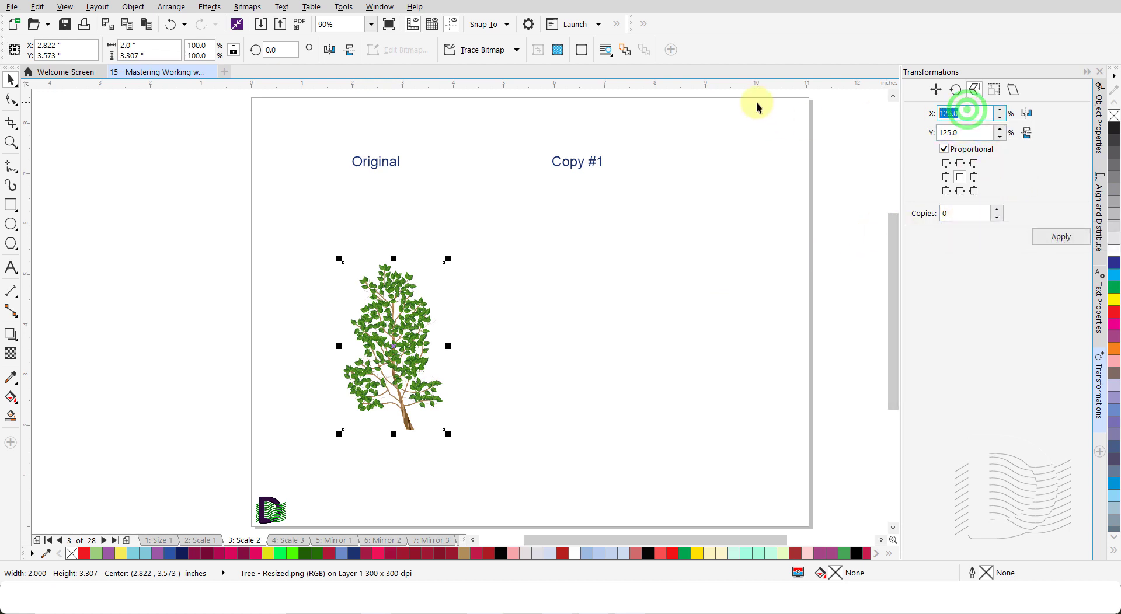
{"action": "type", "text": "150"}
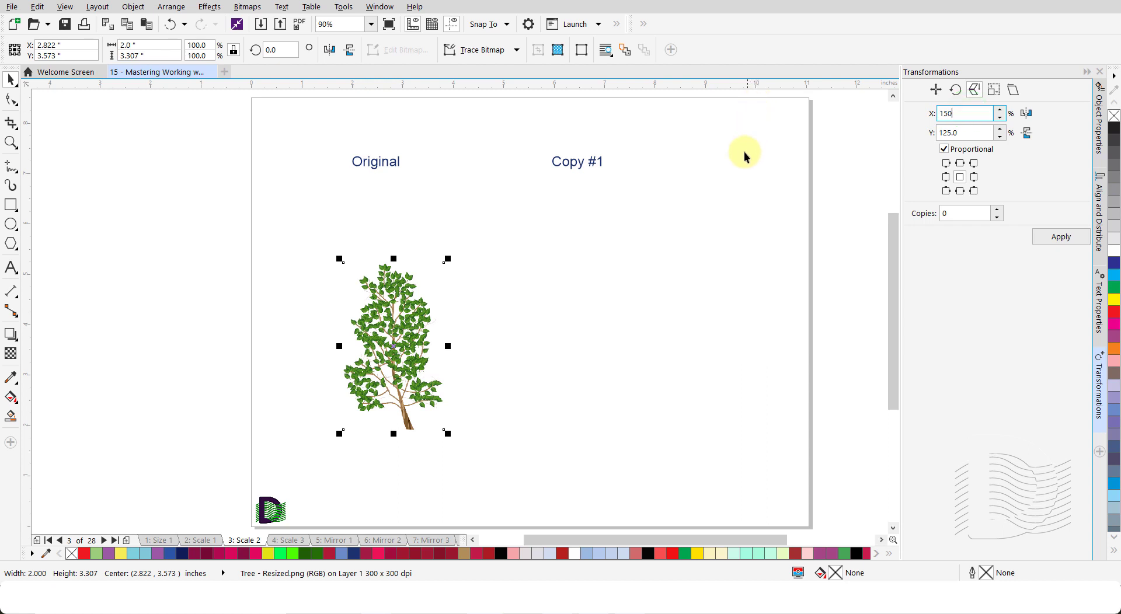
{"action": "key", "text": "Tab"}
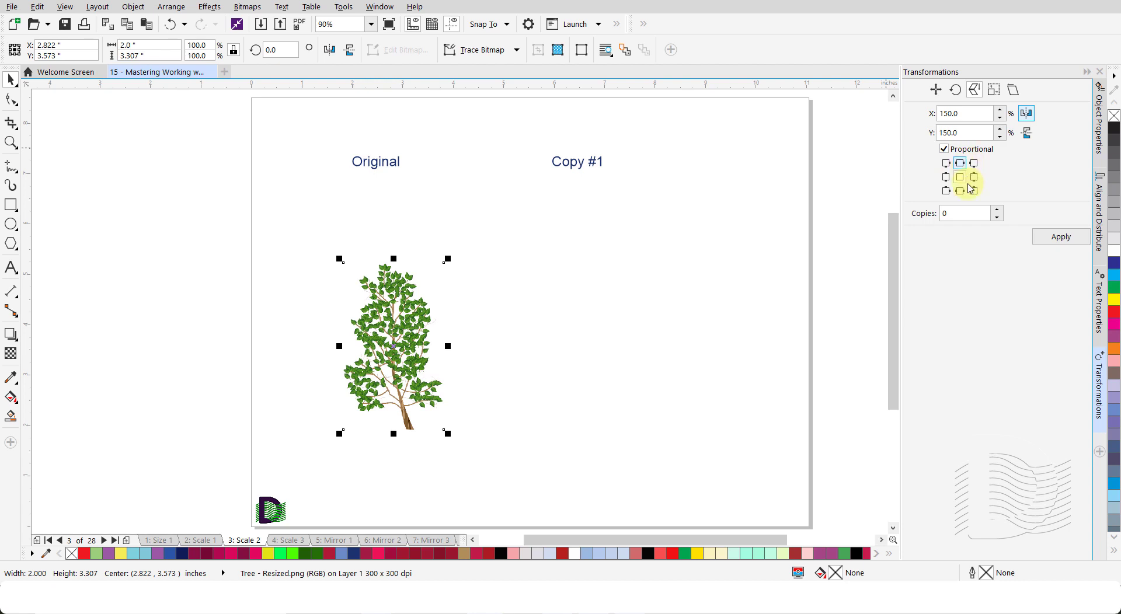
{"action": "left_click", "coordinate": [966, 213]}
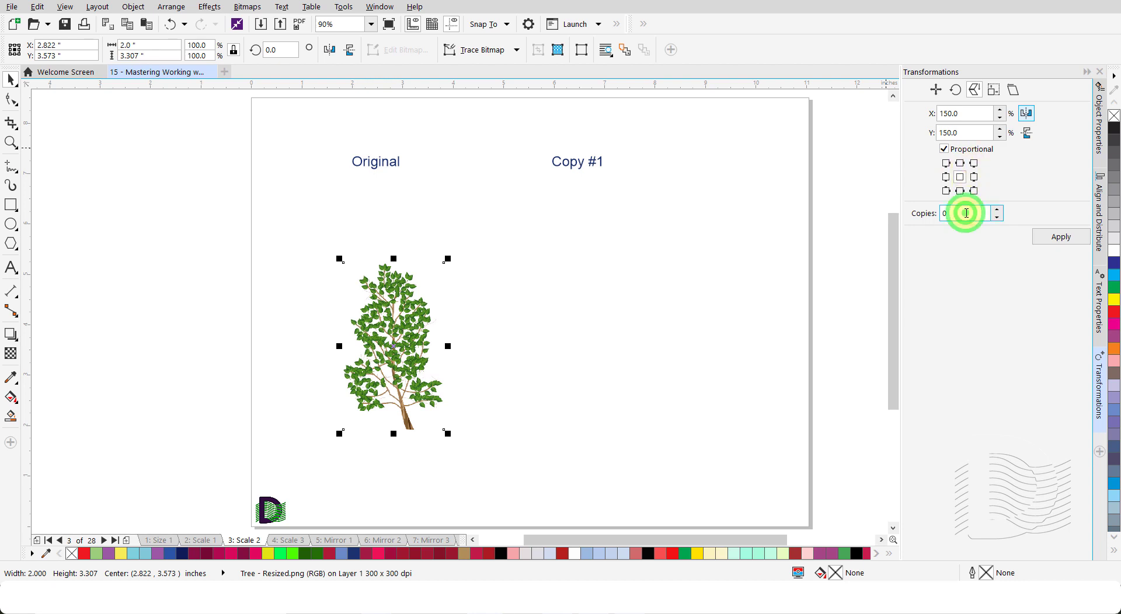
{"action": "left_click", "coordinate": [998, 209]}
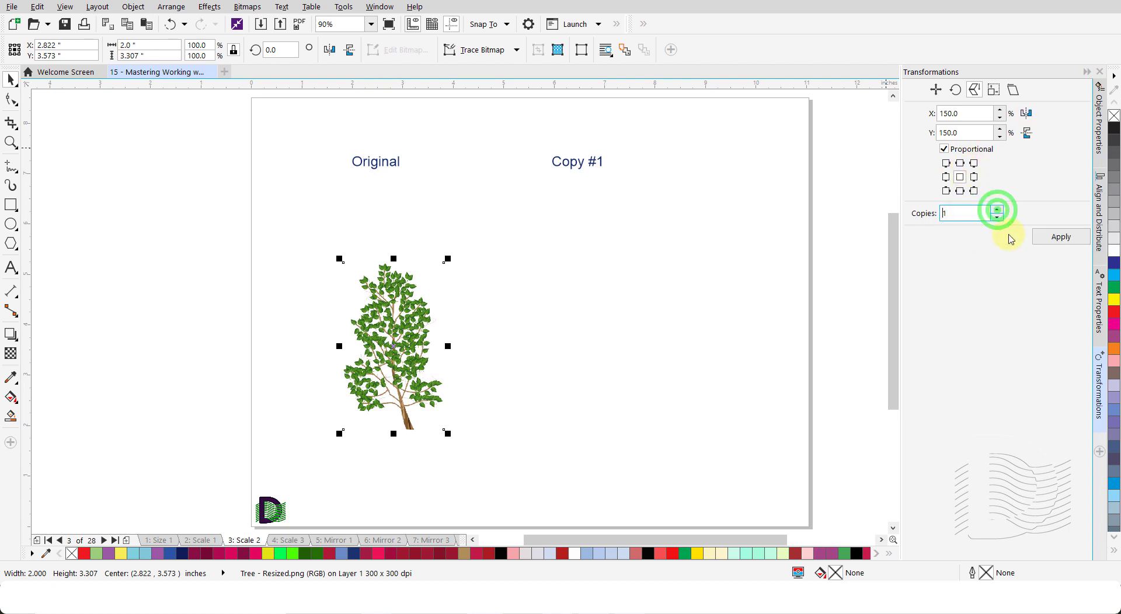
{"action": "left_click", "coordinate": [1061, 236]}
{"action": "left_click_drag", "start_coordinate": [391, 350], "coordinate": [585, 344]}
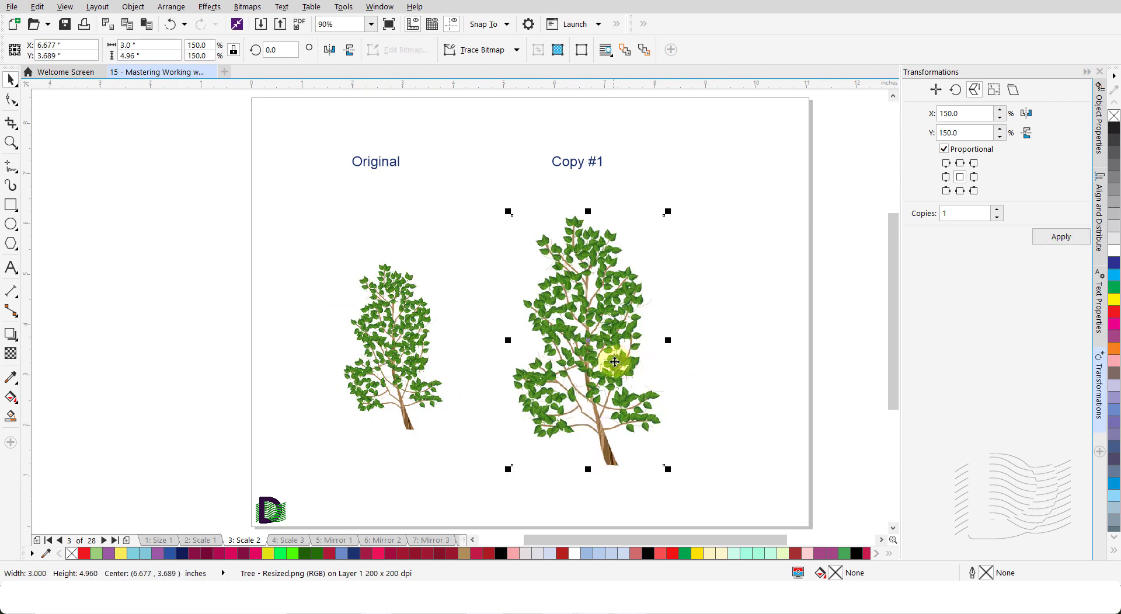
{"action": "left_click", "coordinate": [704, 344]}
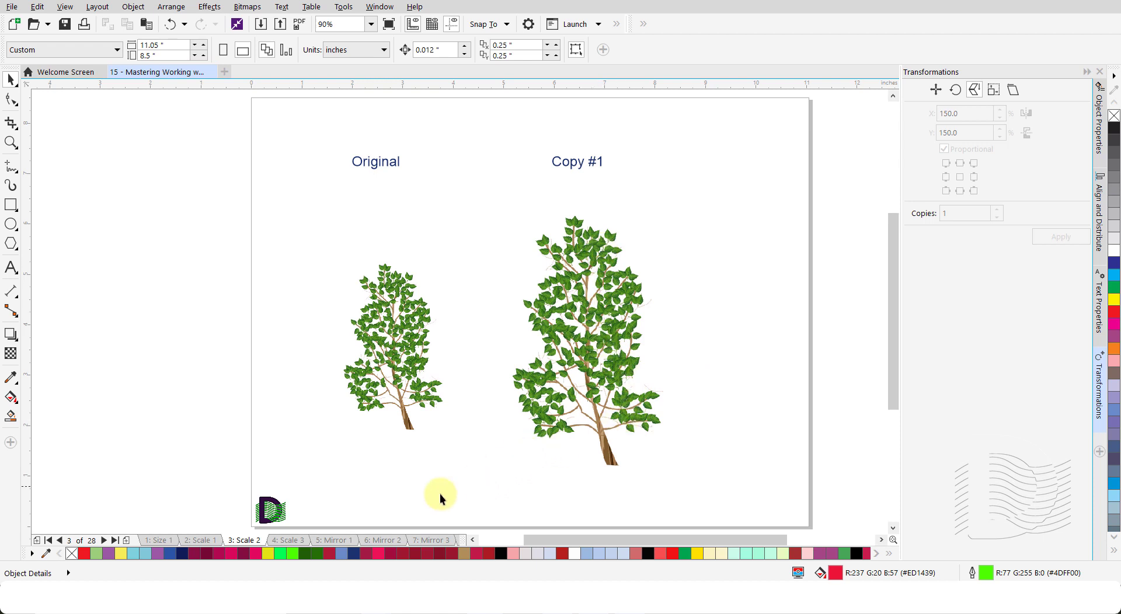
On the Scale 3 page, create 2 copies of the tree scaled proportionally to 125%.
{"action": "left_click", "coordinate": [288, 540]}
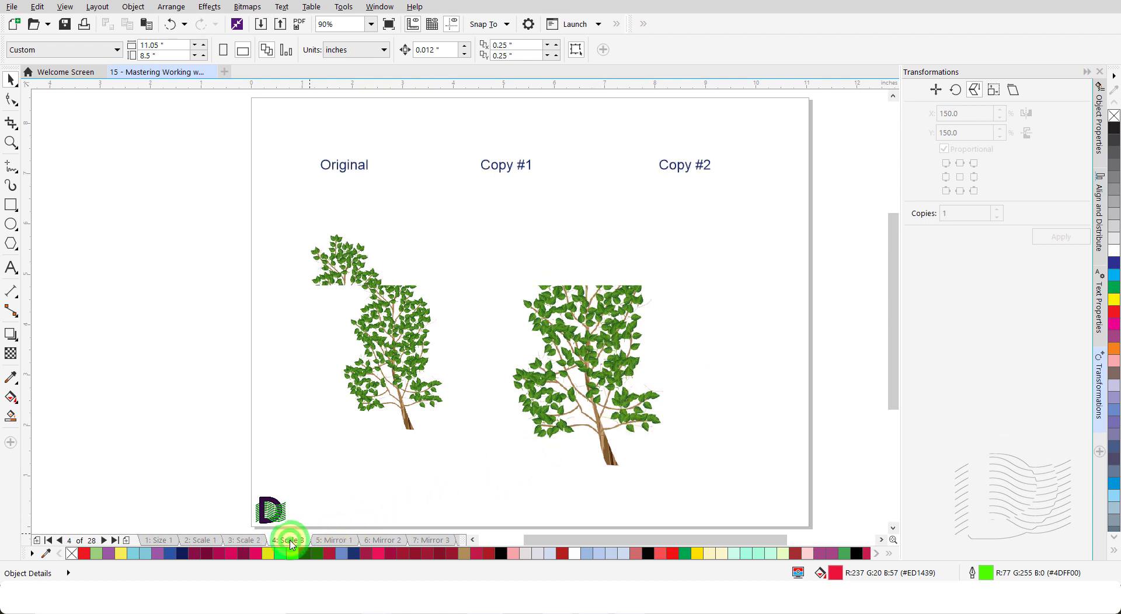
{"action": "left_click", "coordinate": [349, 343]}
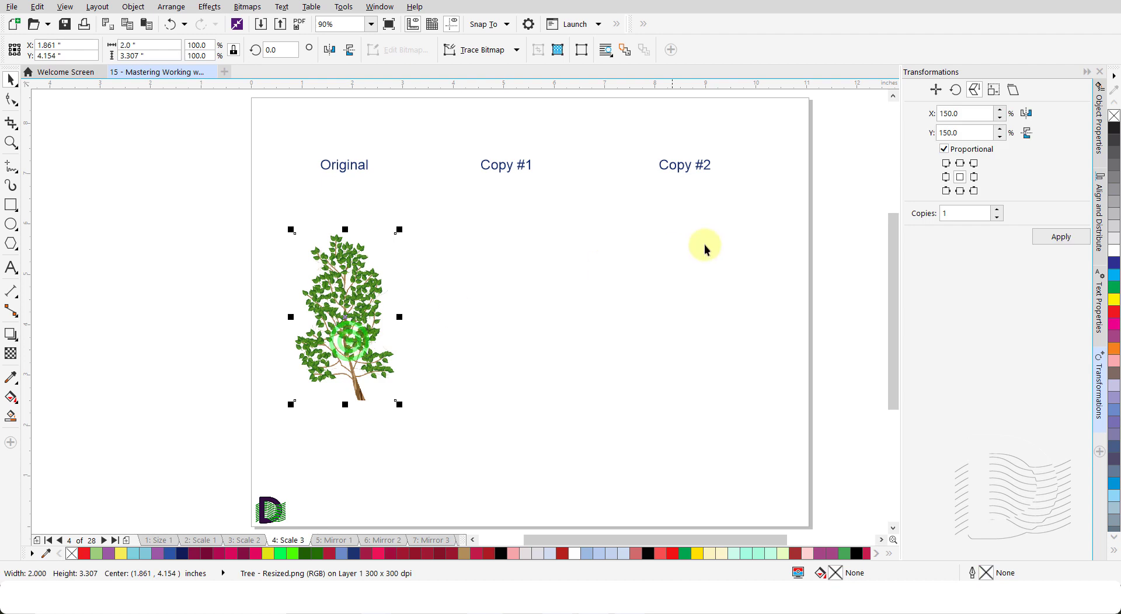
{"action": "double_click", "coordinate": [969, 113]}
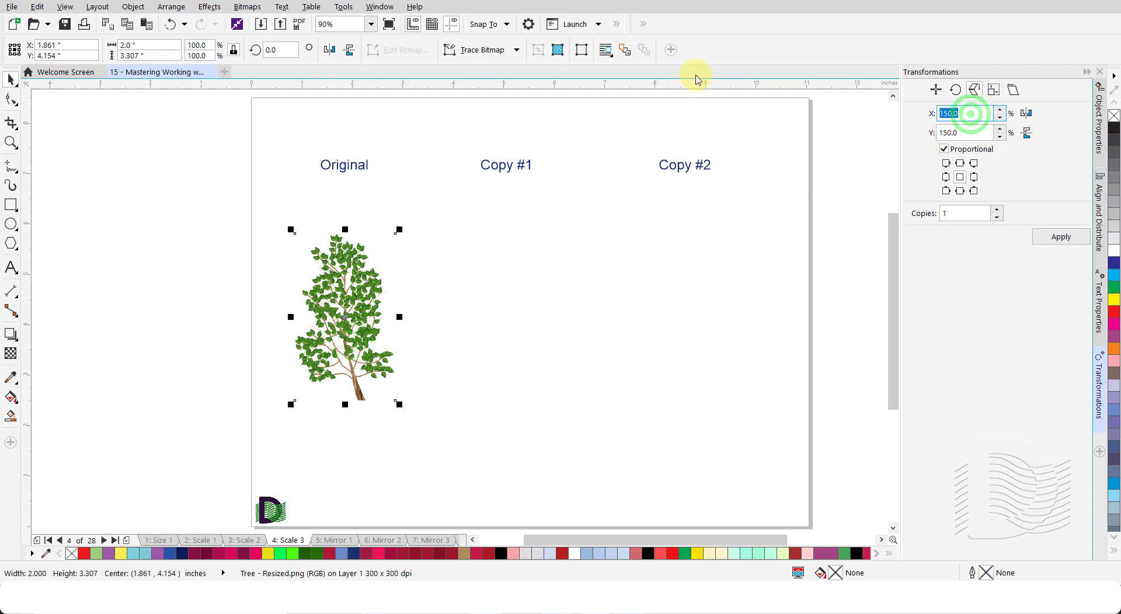
{"action": "type", "text": "125"}
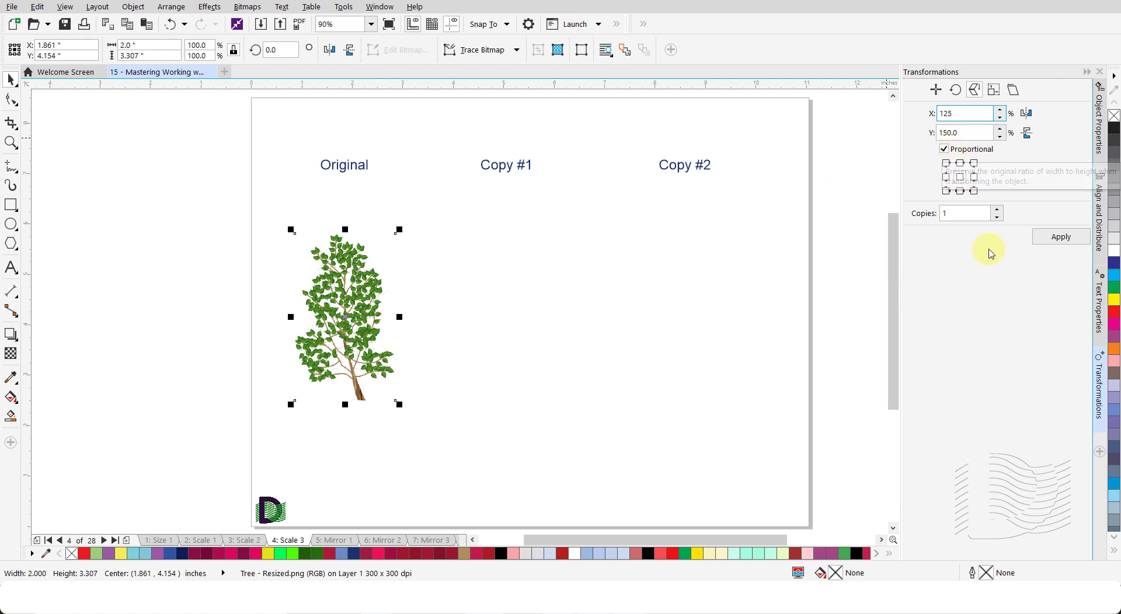
{"action": "key", "text": "Tab"}
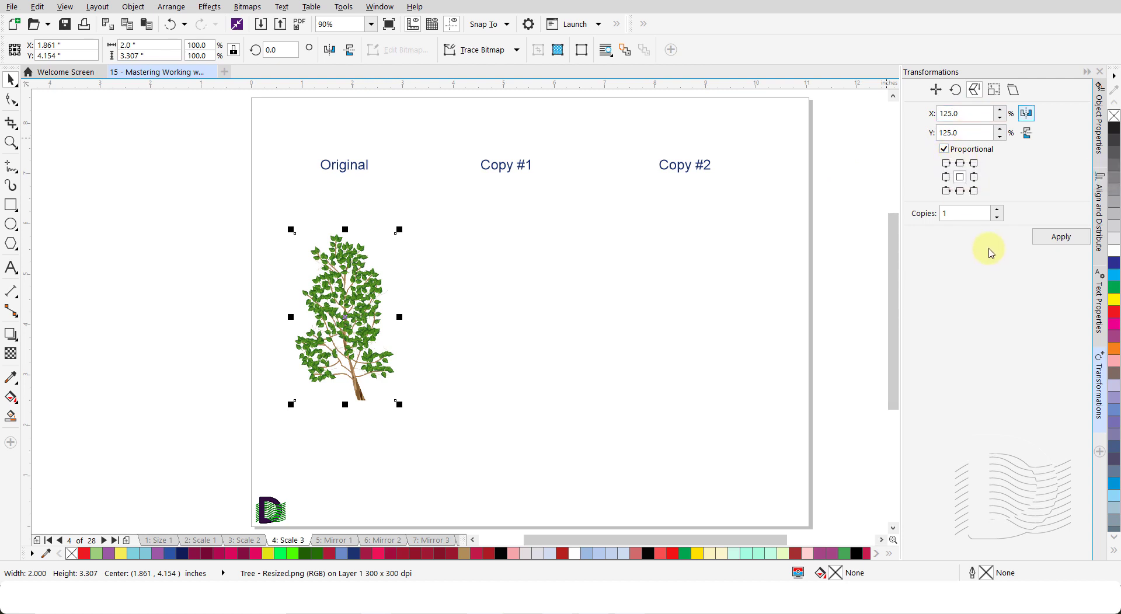
{"action": "left_click", "coordinate": [998, 210]}
{"action": "left_click", "coordinate": [1060, 236]}
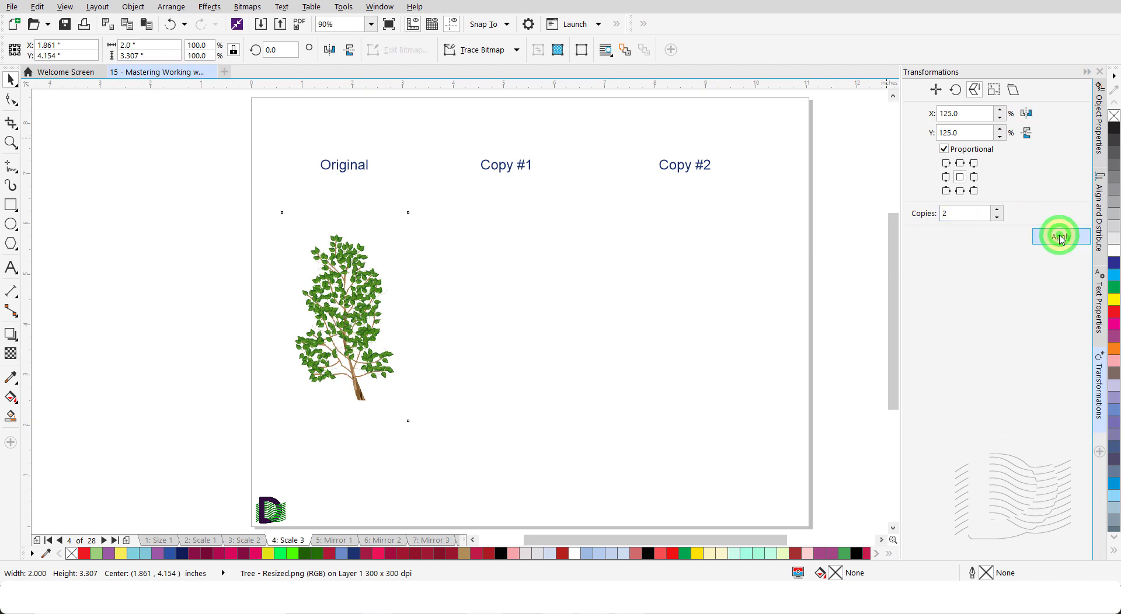
Move the largest tree below the Copy #2 label and the middle-sized one below Copy #1, and clear the selection.
{"action": "left_click_drag", "start_coordinate": [371, 323], "coordinate": [694, 327]}
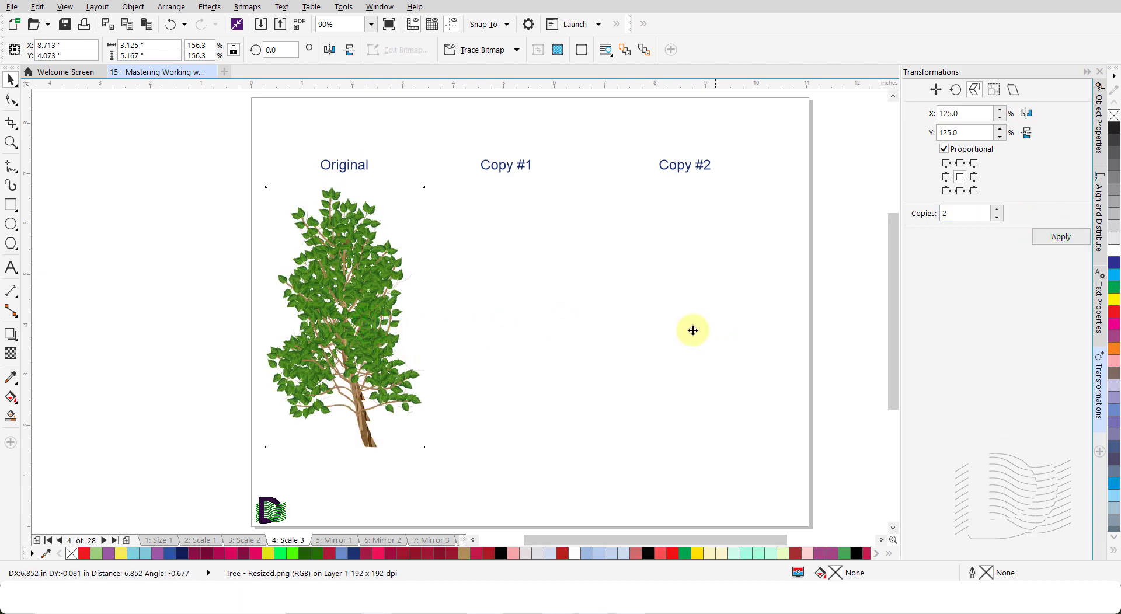
{"action": "left_click", "coordinate": [368, 333]}
{"action": "left_click_drag", "start_coordinate": [368, 336], "coordinate": [528, 331]}
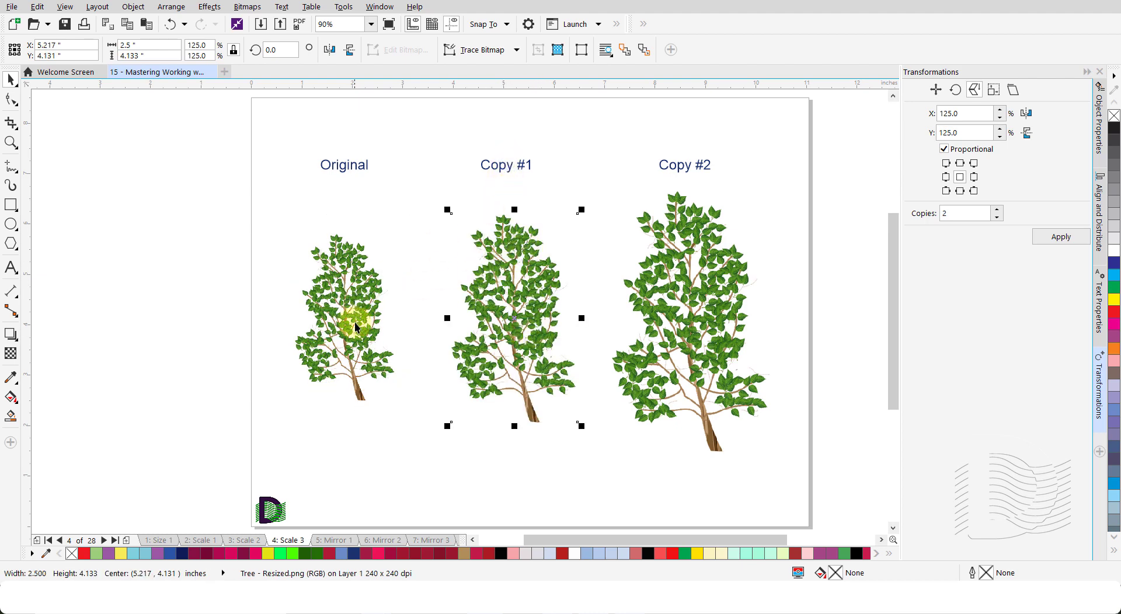
{"action": "left_click", "coordinate": [389, 457]}
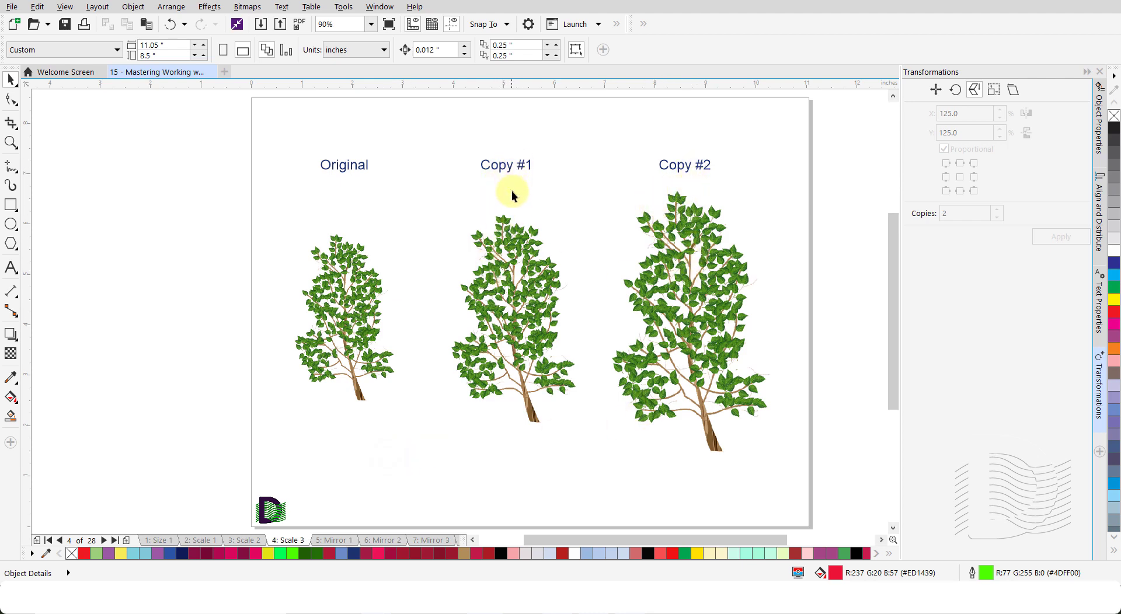
{"action": "left_click", "coordinate": [397, 438]}
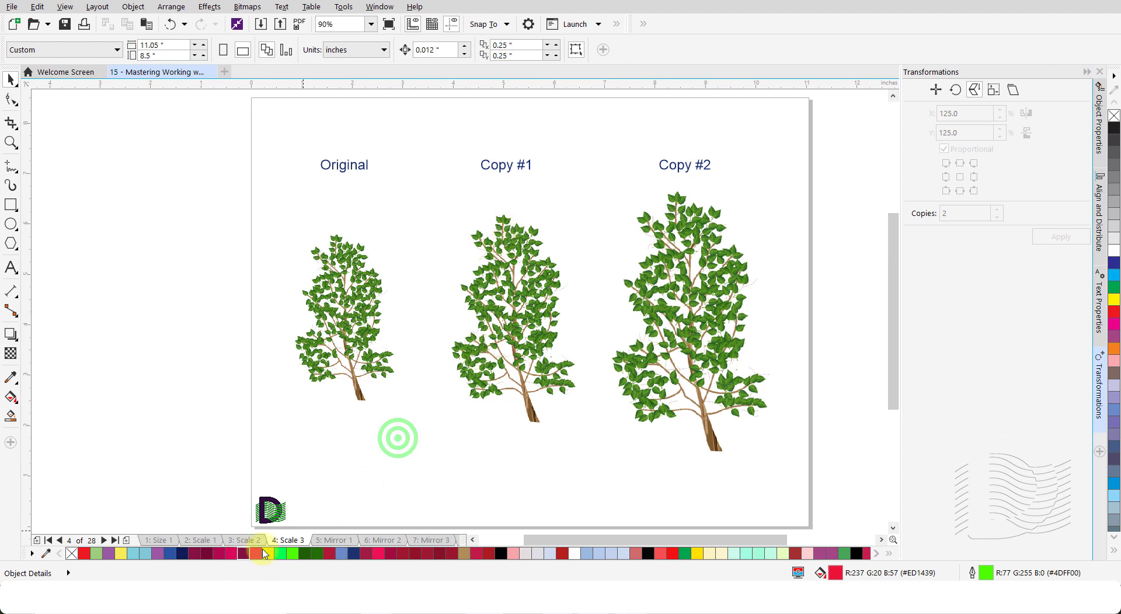
On the Mirror 1 page, create 1 horizontally mirrored copy of the tree at 125% from its middle-right anchor.
{"action": "left_click", "coordinate": [331, 543]}
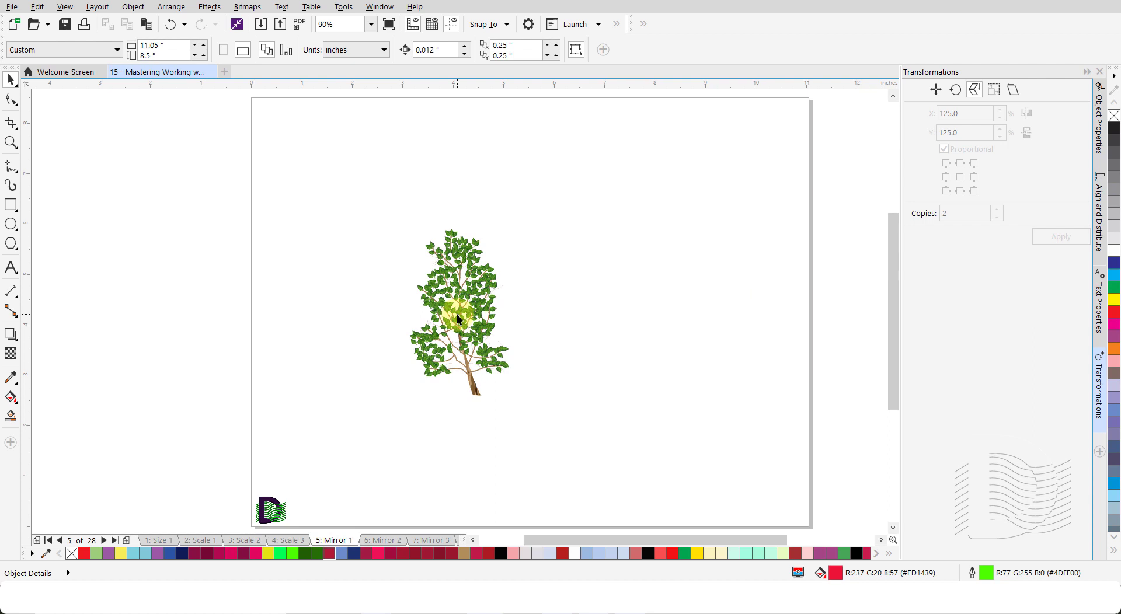
{"action": "left_click", "coordinate": [457, 314]}
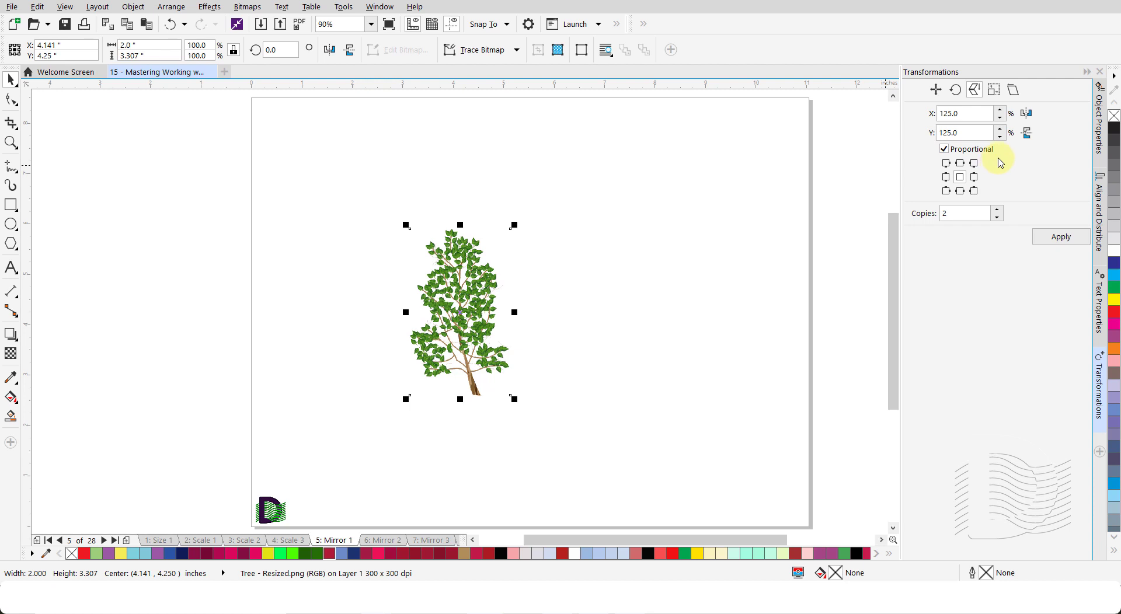
{"action": "left_click", "coordinate": [1027, 115]}
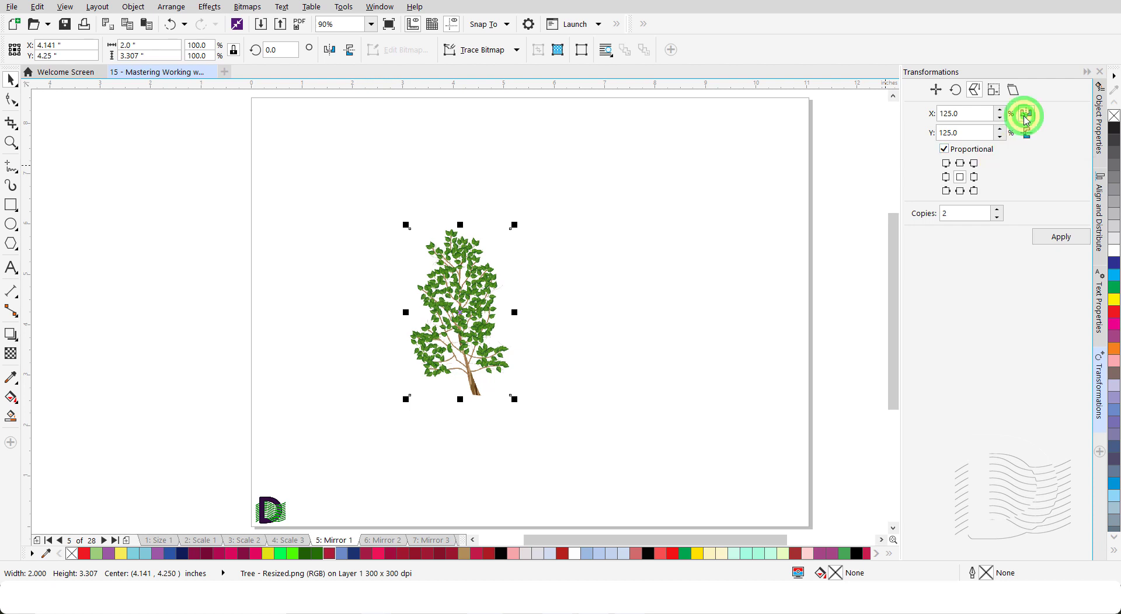
{"action": "left_click", "coordinate": [975, 176]}
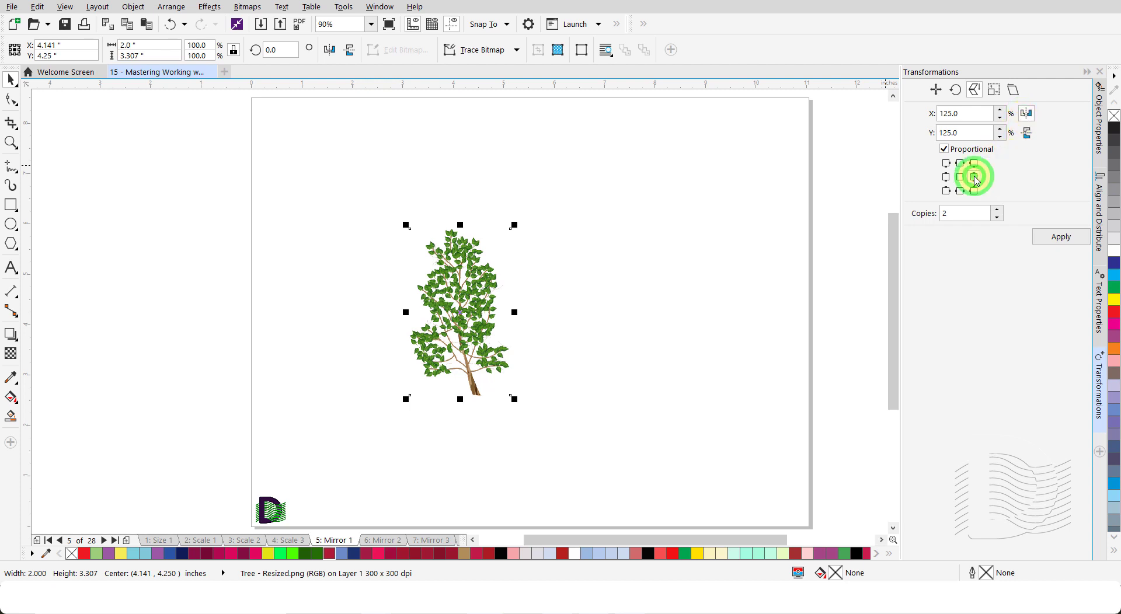
{"action": "left_click", "coordinate": [998, 218]}
{"action": "left_click", "coordinate": [1062, 238]}
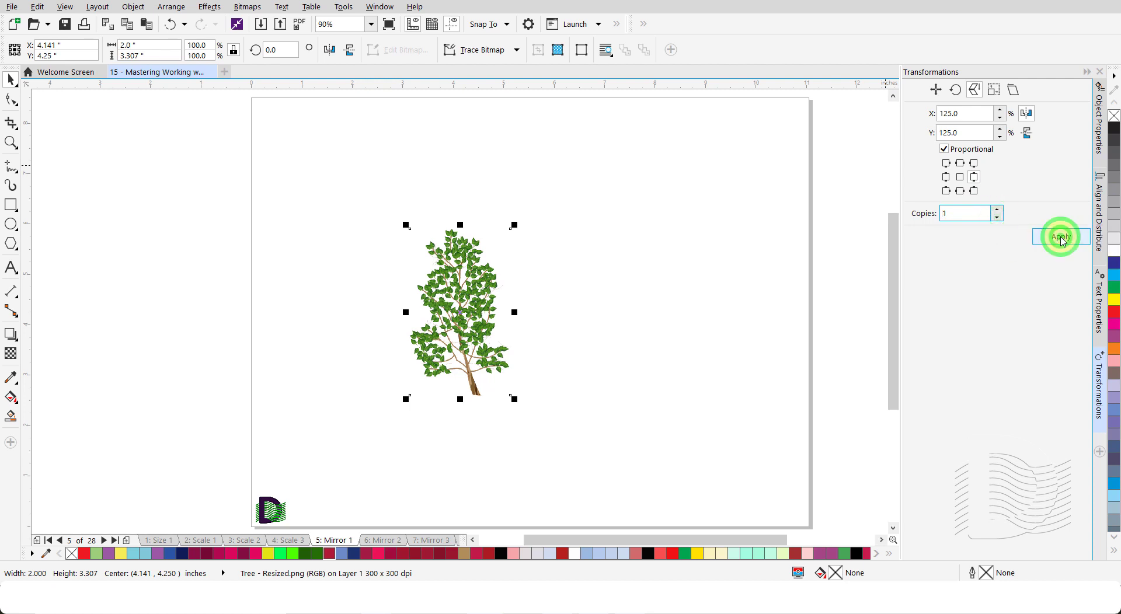
Move the mirrored tree copy clear of the original, centred at about X 7.36, Y 4.30 inches, and clear the selection.
{"action": "left_click_drag", "start_coordinate": [581, 329], "coordinate": [631, 327]}
{"action": "left_click", "coordinate": [730, 313]}
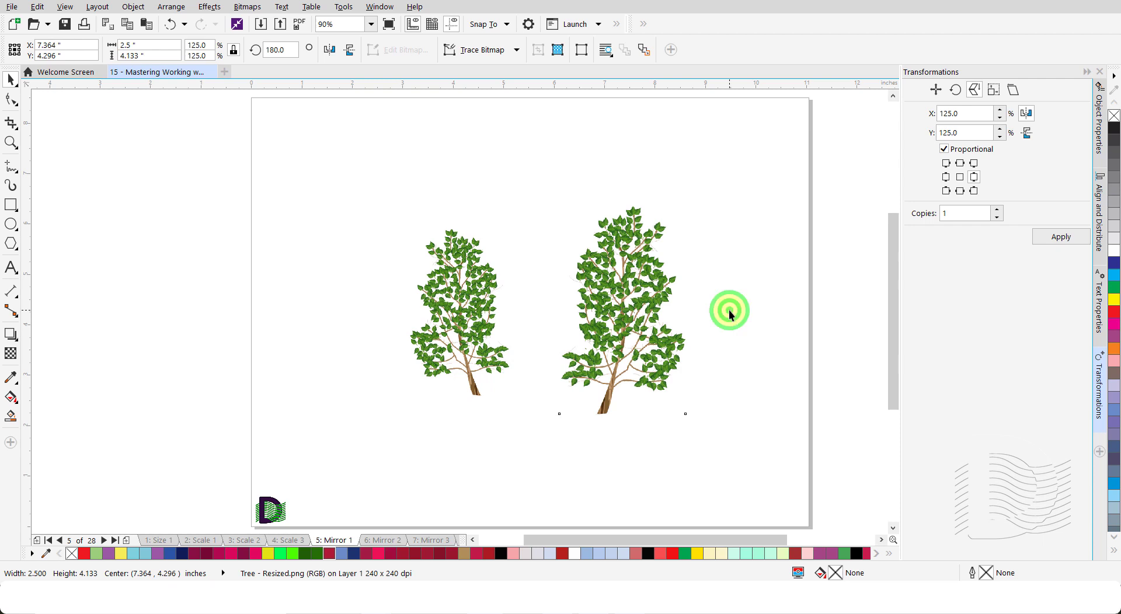
On the Mirror 2 page, create 2 horizontally mirrored copies of the tree at 125% proportional scale from its middle-right anchor.
{"action": "left_click", "coordinate": [390, 543]}
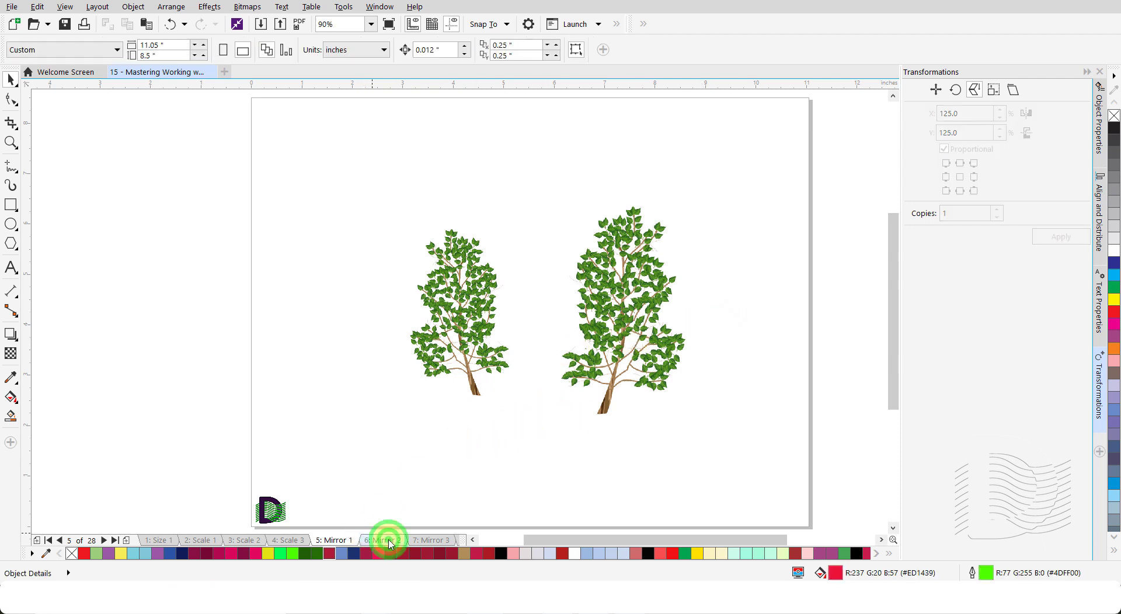
{"action": "left_click", "coordinate": [359, 325]}
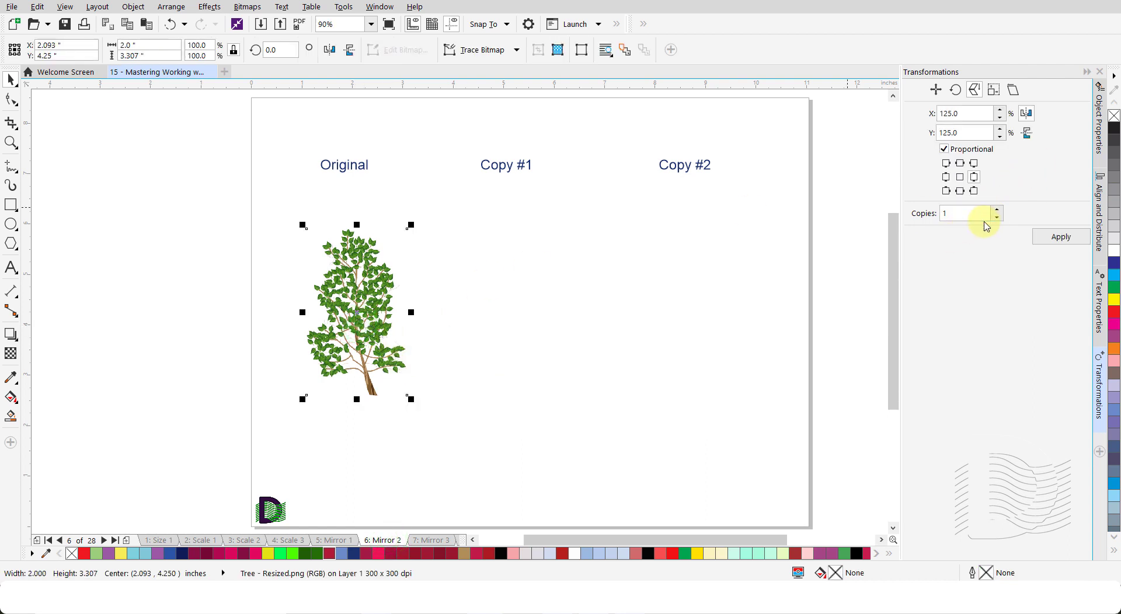
{"action": "left_click", "coordinate": [1001, 211]}
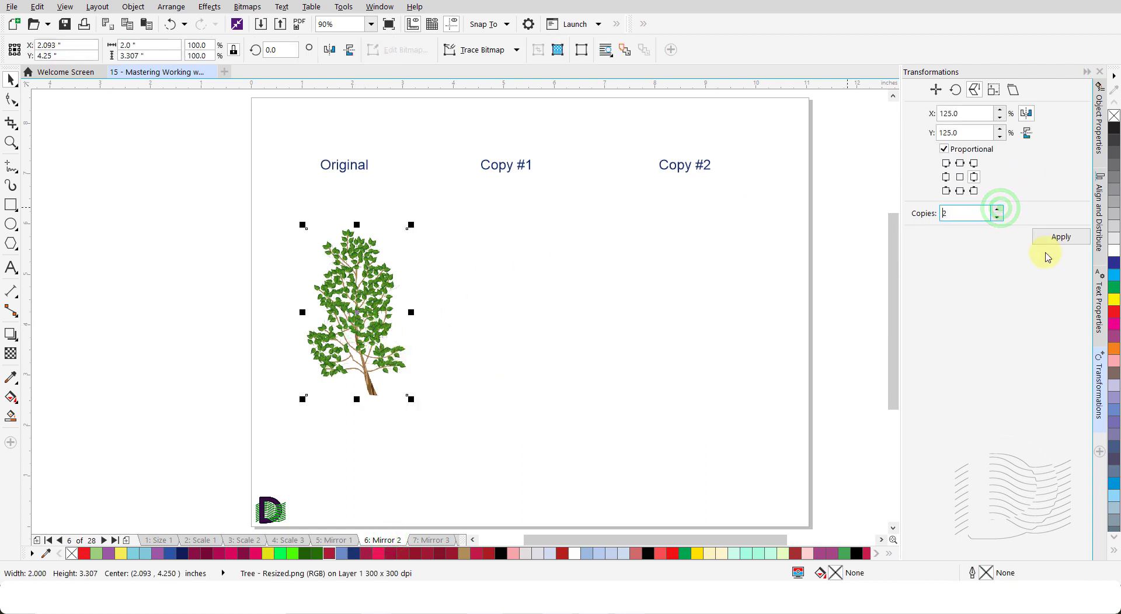
{"action": "left_click", "coordinate": [1060, 237]}
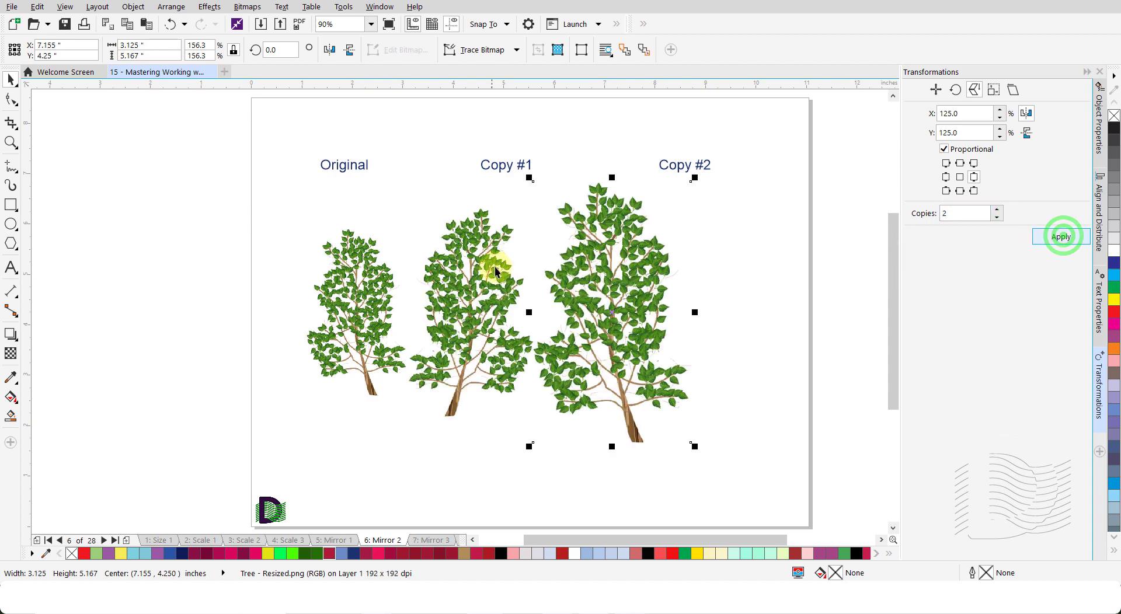
Move the largest tree below the Copy #2 label and the middle-sized one below Copy #1, clearing the selection.
{"action": "left_click_drag", "start_coordinate": [615, 283], "coordinate": [671, 288]}
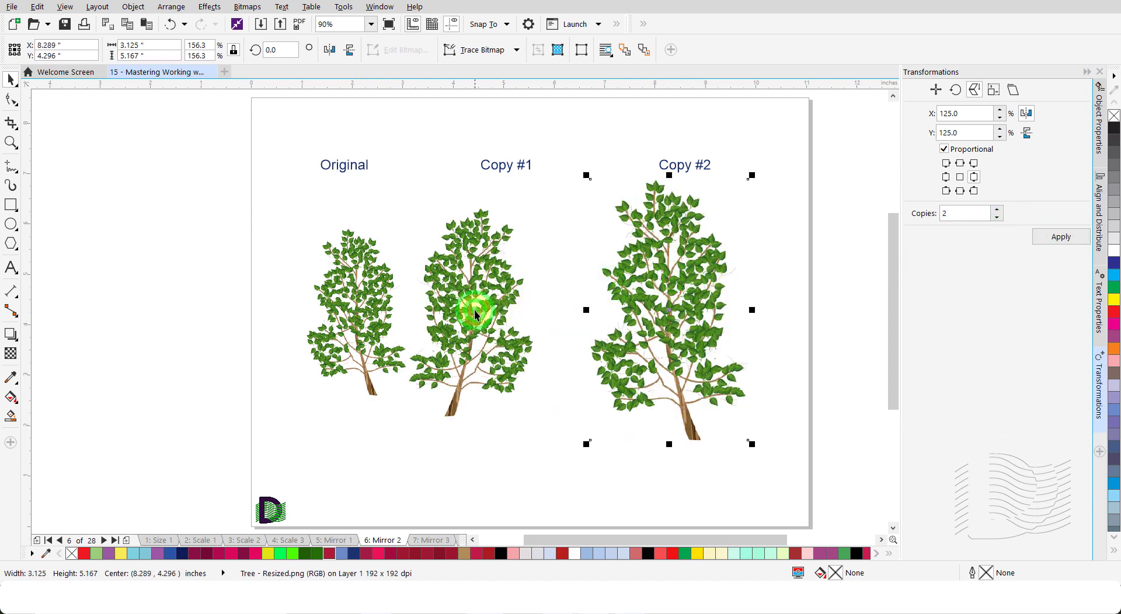
{"action": "left_click_drag", "start_coordinate": [474, 310], "coordinate": [513, 311]}
{"action": "left_click", "coordinate": [417, 470]}
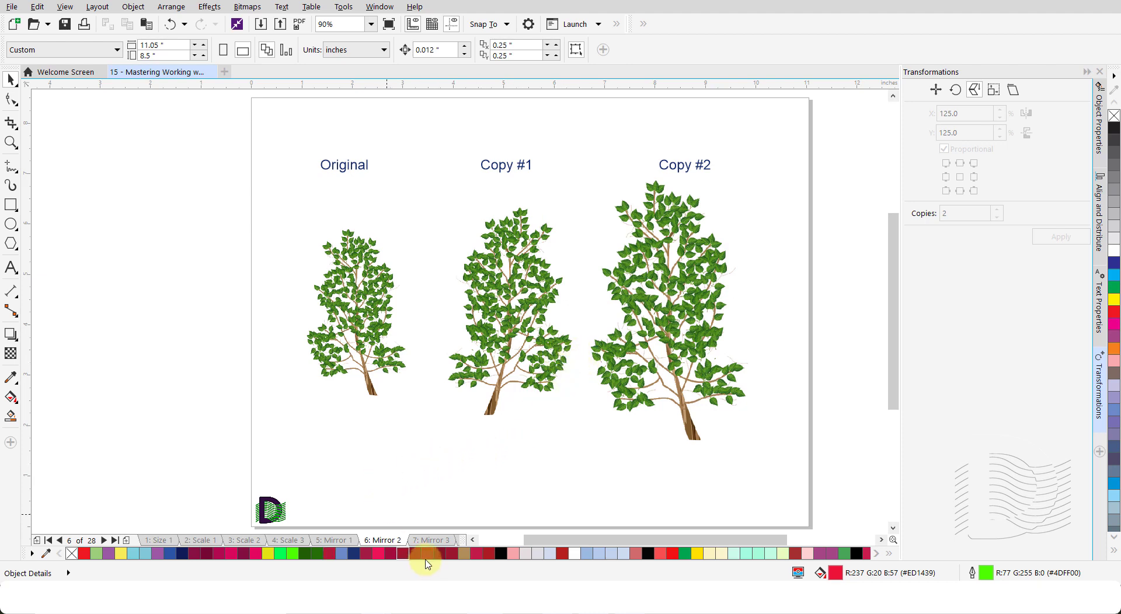
On the Mirror 3 page, create 1 vertically mirrored copy of the left tree at 125% from its lower-center anchor, without horizontal mirroring.
{"action": "left_click", "coordinate": [433, 540]}
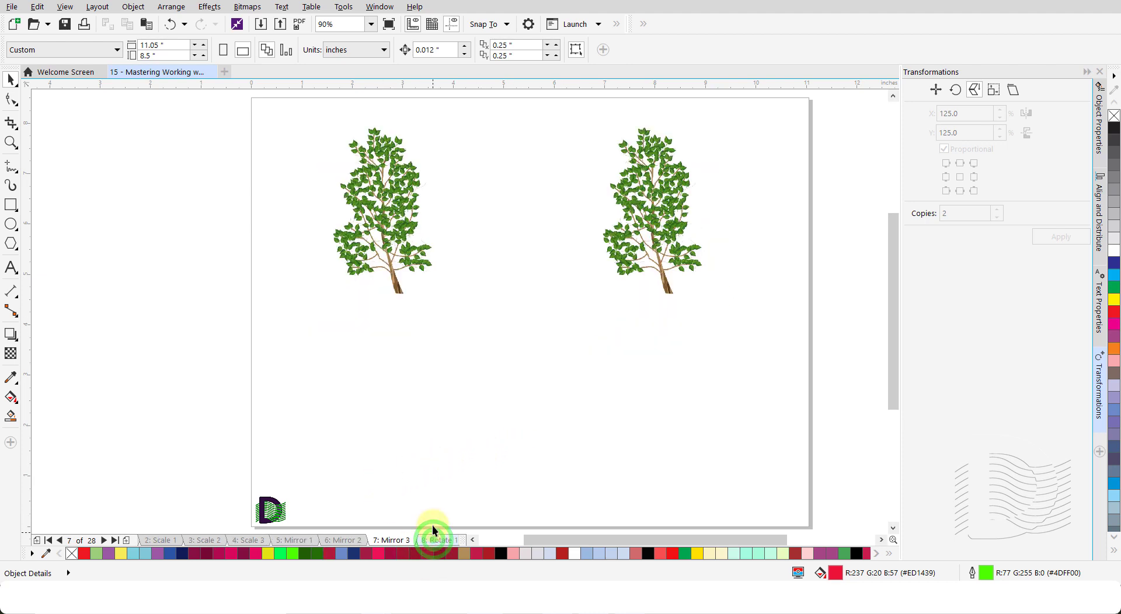
{"action": "left_click", "coordinate": [391, 244]}
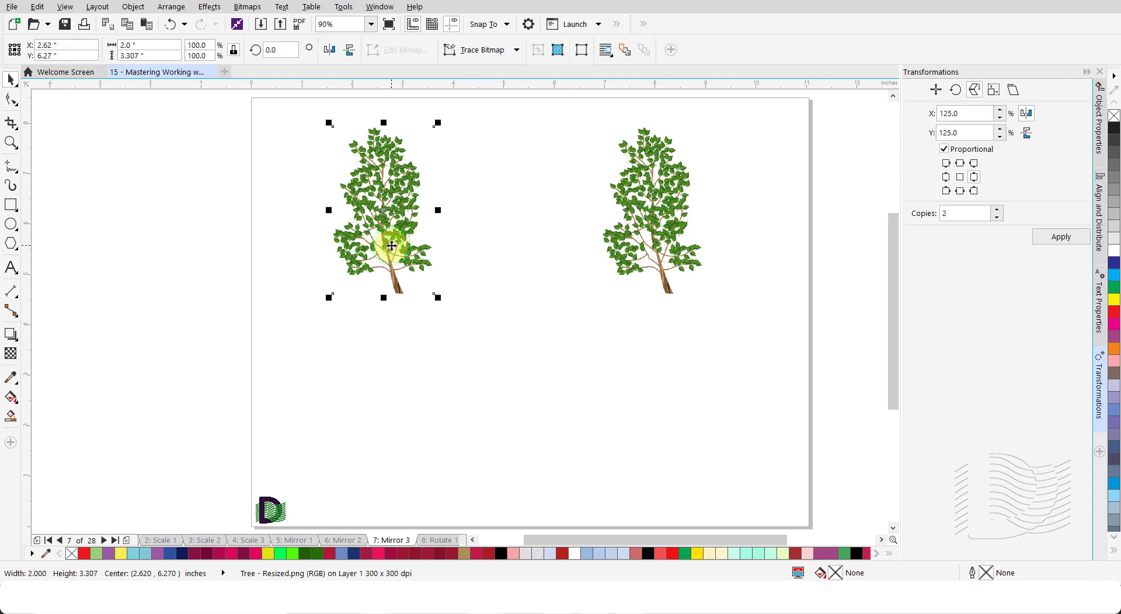
{"action": "left_click", "coordinate": [1027, 114]}
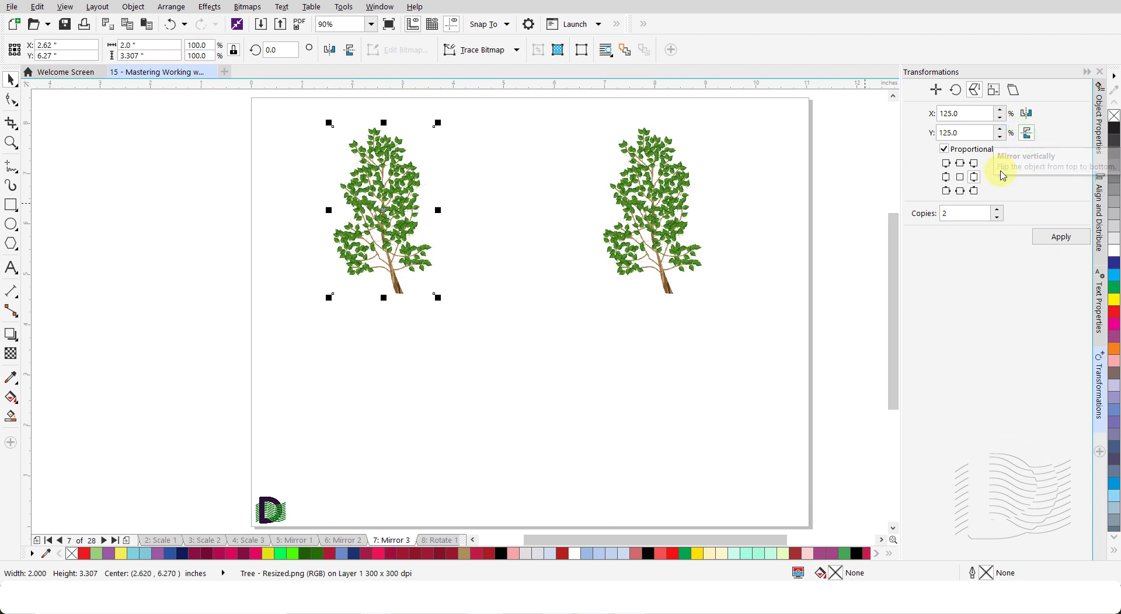
{"action": "left_click", "coordinate": [961, 191]}
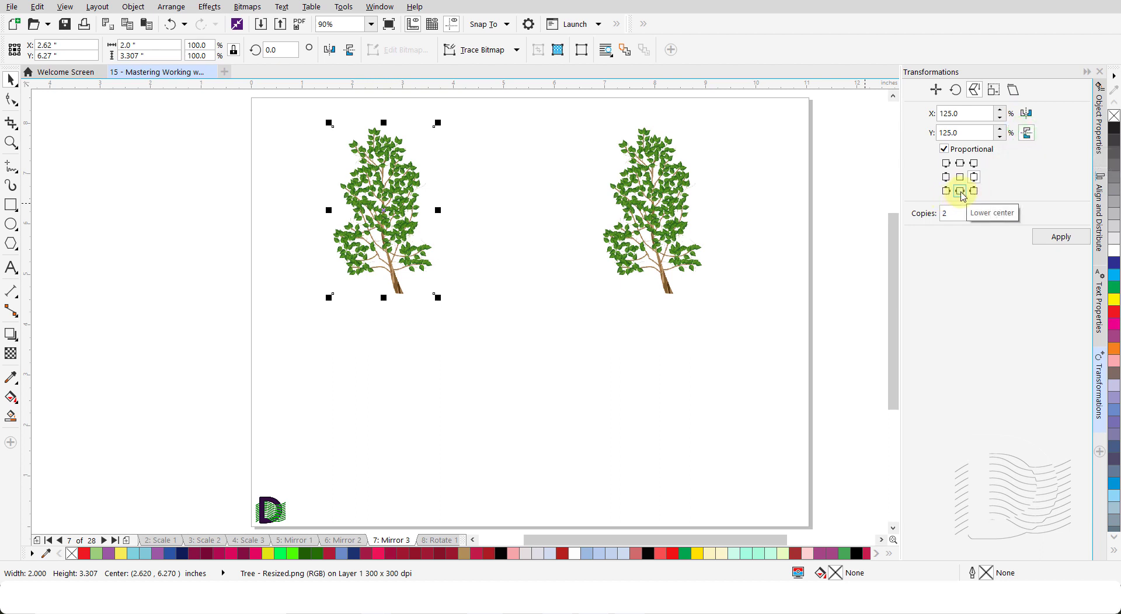
{"action": "left_click", "coordinate": [961, 192]}
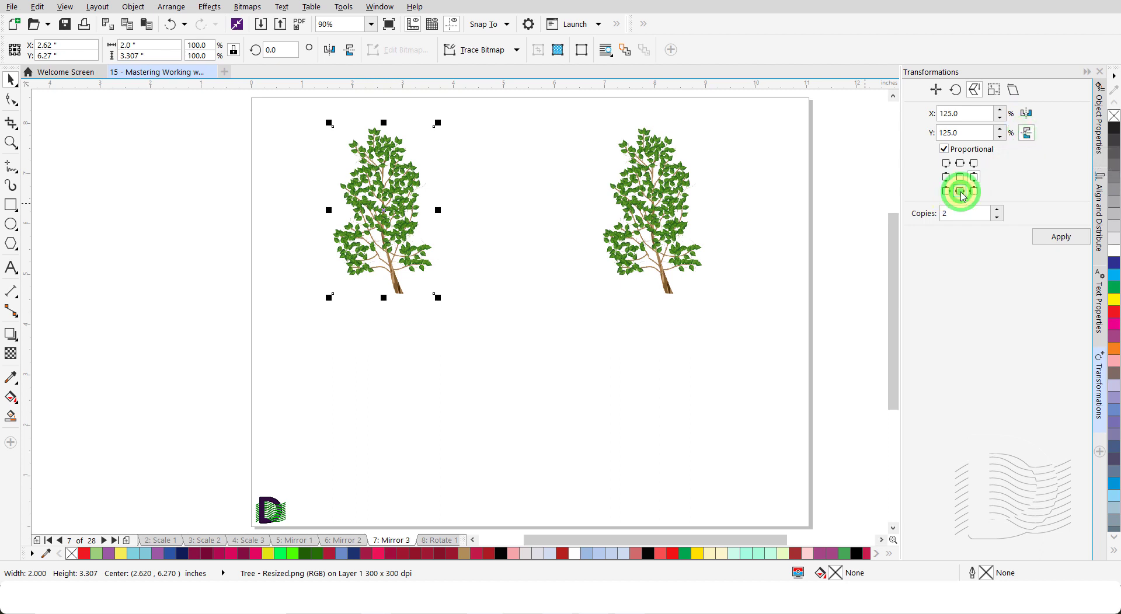
{"action": "left_click", "coordinate": [998, 218]}
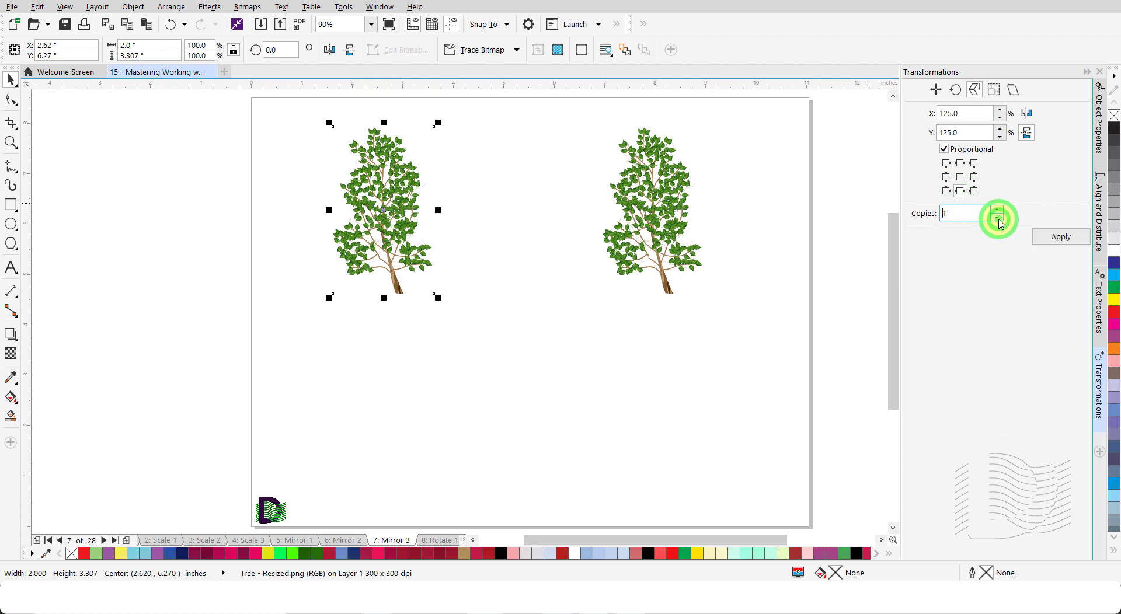
{"action": "left_click", "coordinate": [1047, 244]}
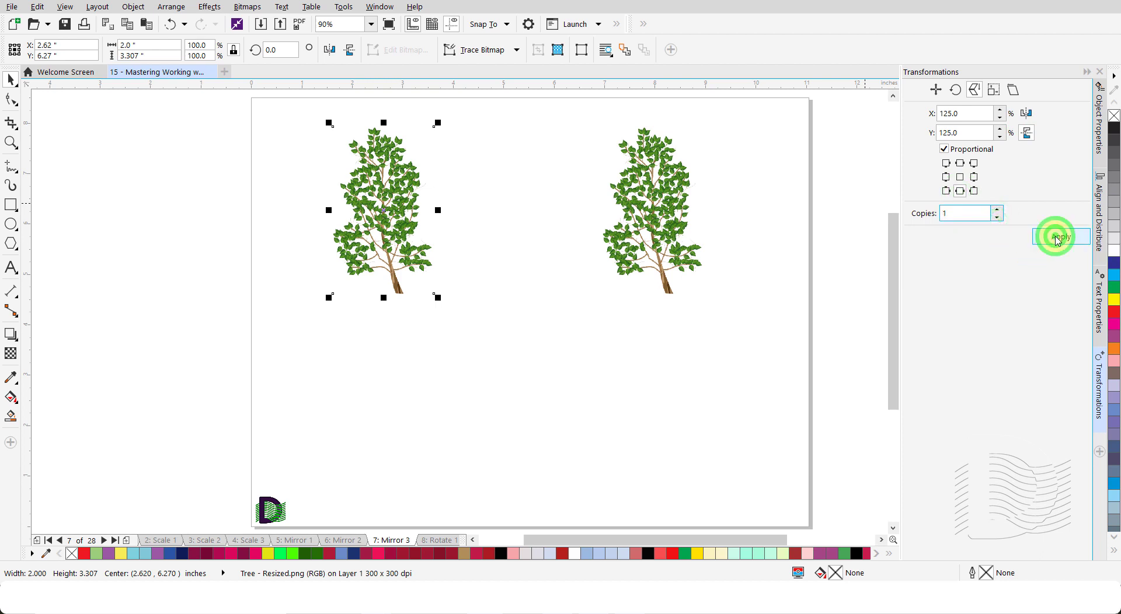
{"action": "left_click", "coordinate": [507, 359]}
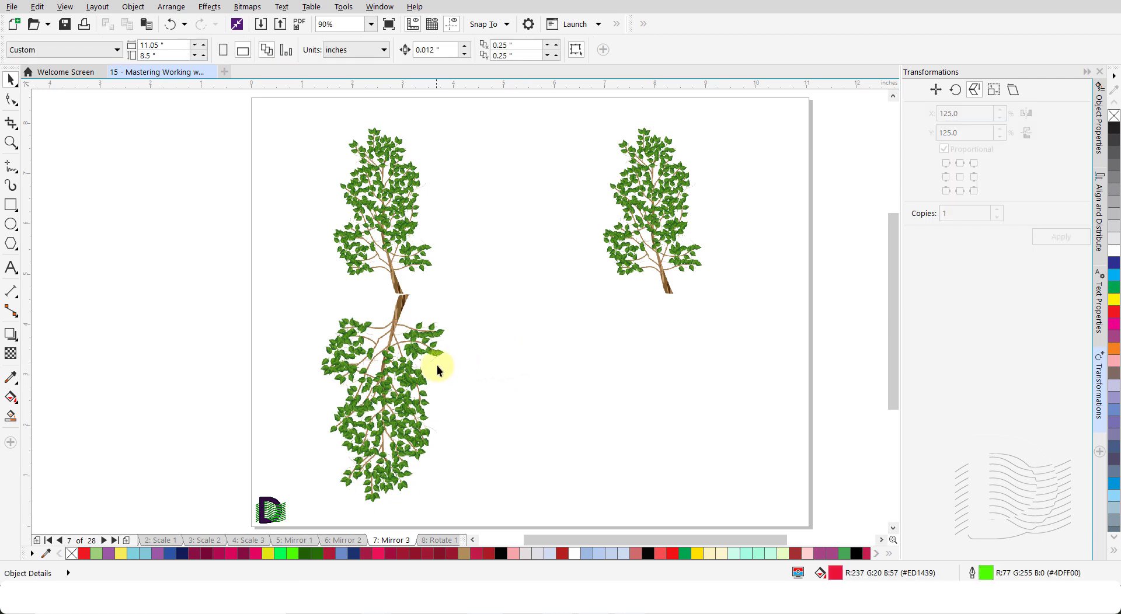
Create 1 copy of the right tree at 125% mirrored both horizontally and vertically from its lower-center anchor.
{"action": "left_click", "coordinate": [670, 243]}
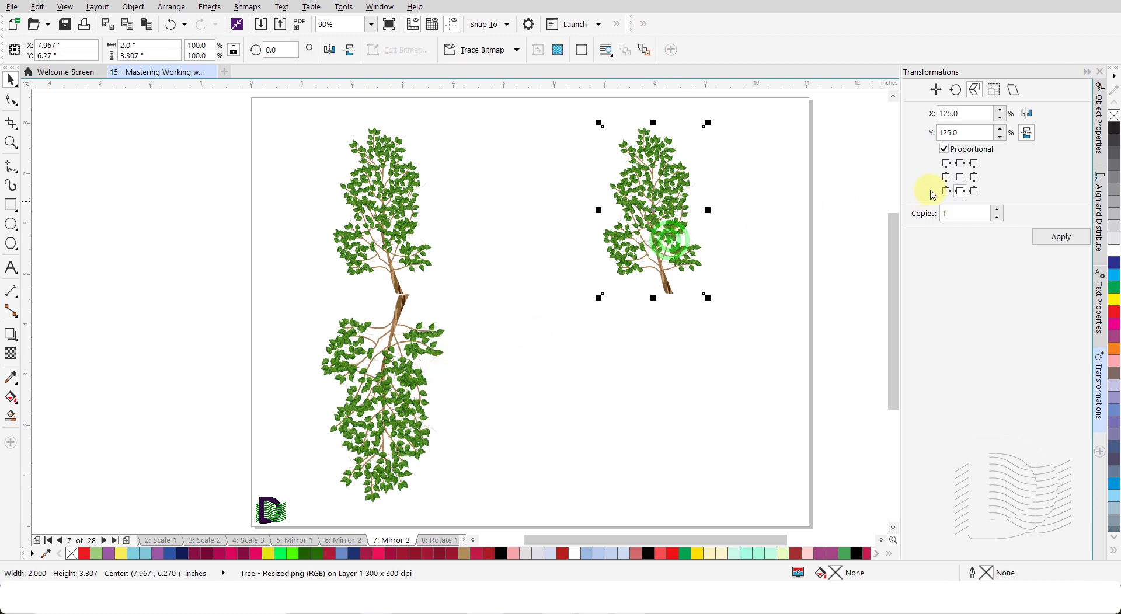
{"action": "left_click", "coordinate": [1026, 115]}
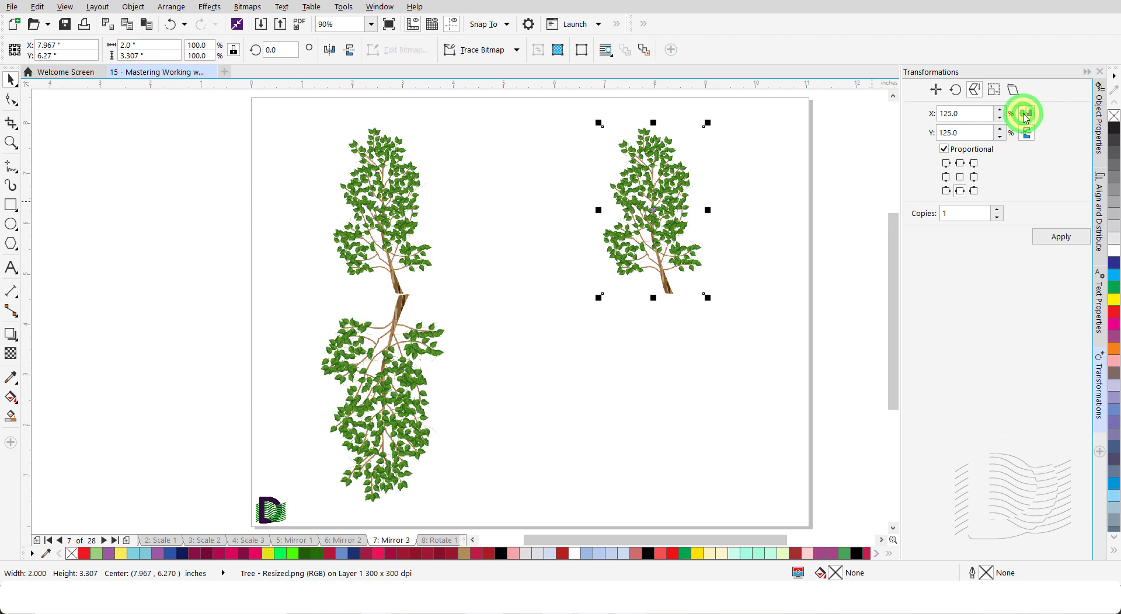
{"action": "left_click", "coordinate": [1060, 237]}
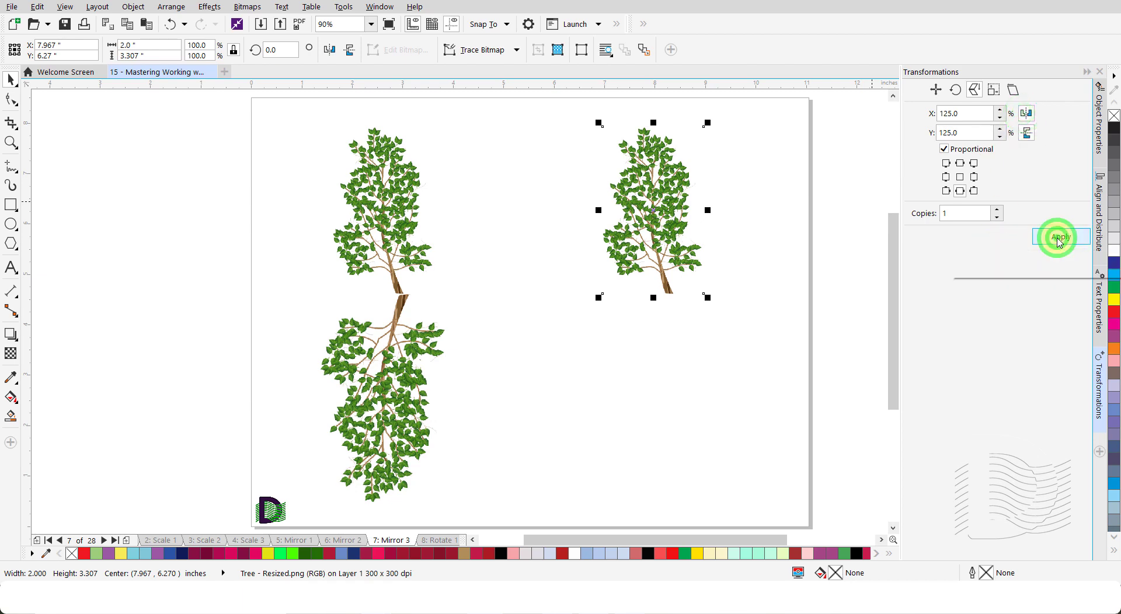
{"action": "left_click", "coordinate": [733, 222]}
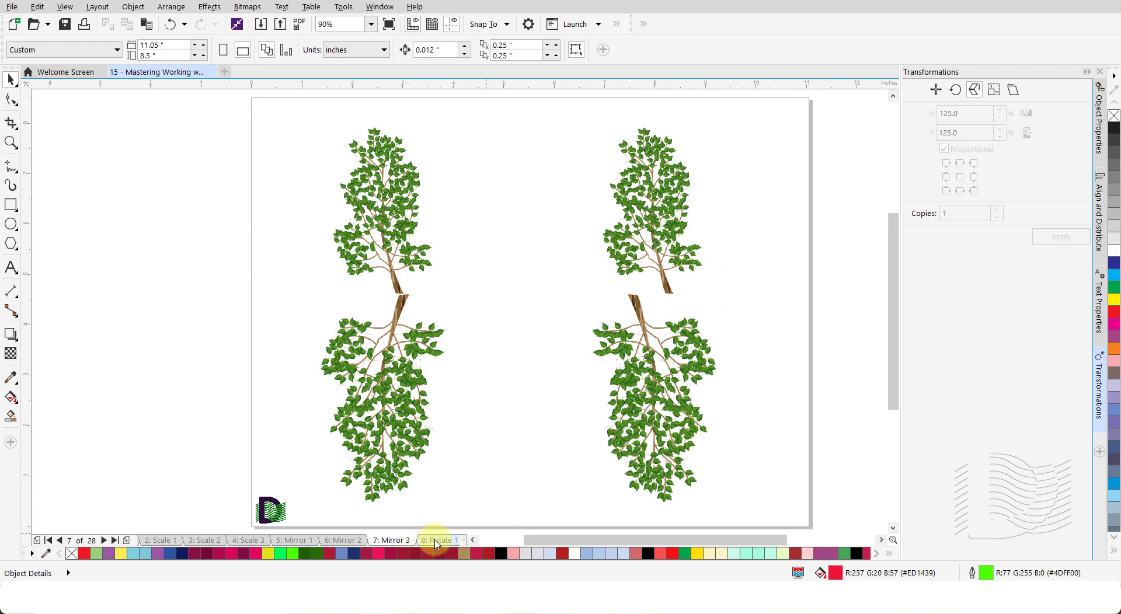
On the Rotate 1 page, rotate the left tree freehand about its own center to about 41 degrees.
{"action": "left_click", "coordinate": [436, 542]}
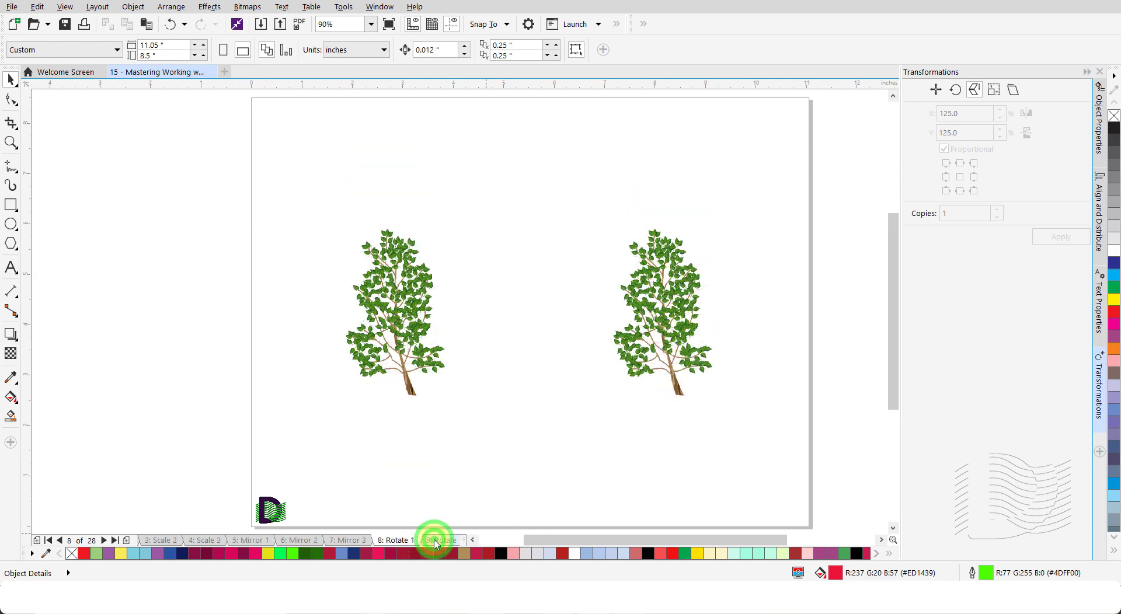
{"action": "left_click", "coordinate": [398, 314]}
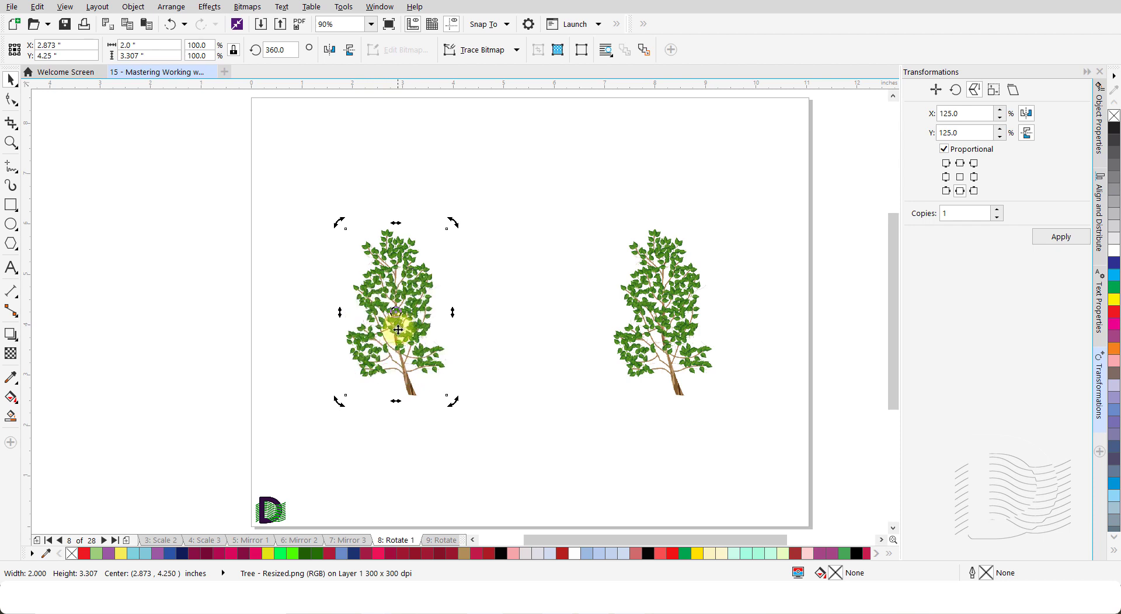
{"action": "left_click_drag", "start_coordinate": [449, 402], "coordinate": [503, 343]}
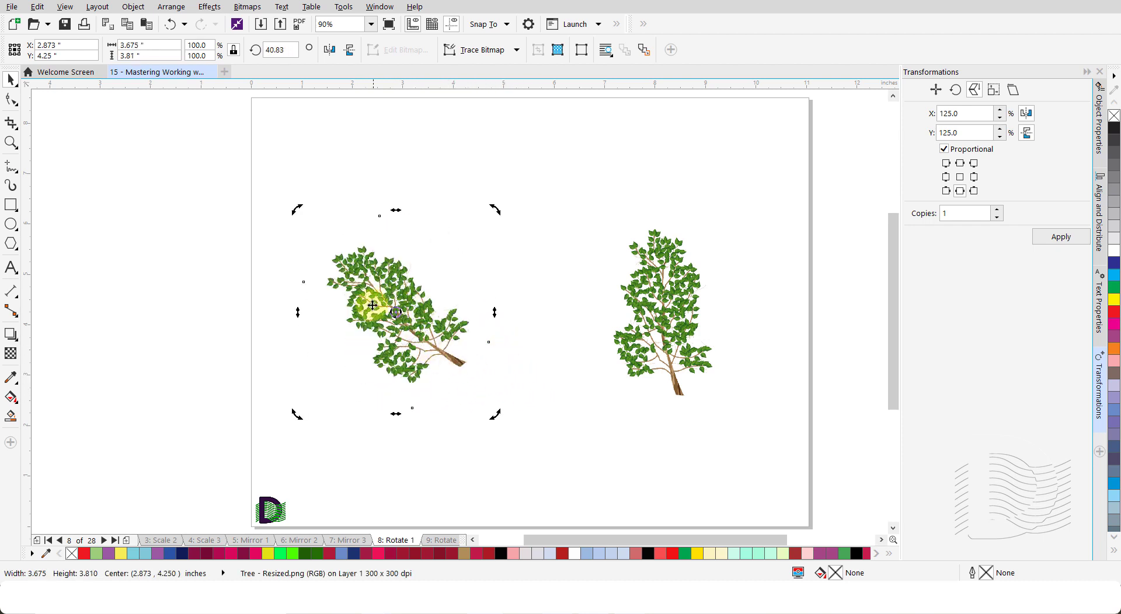
Rotate the right tree freehand around its upper-right corner to an angle of about 311 degrees.
{"action": "left_click", "coordinate": [665, 320]}
{"action": "left_click", "coordinate": [666, 321]}
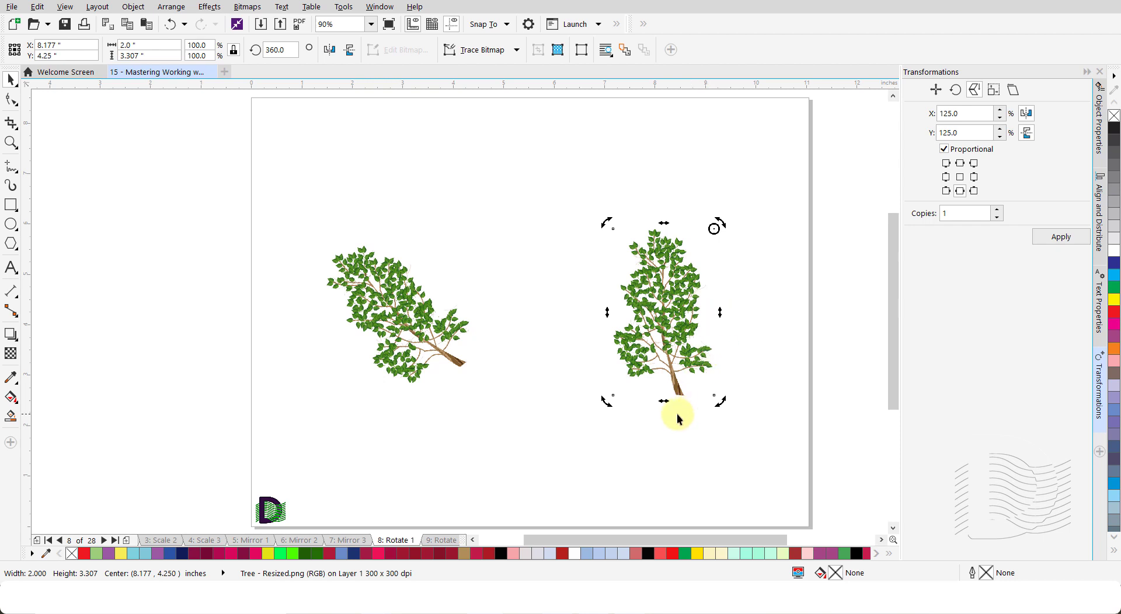
{"action": "left_click_drag", "start_coordinate": [720, 401], "coordinate": [590, 347]}
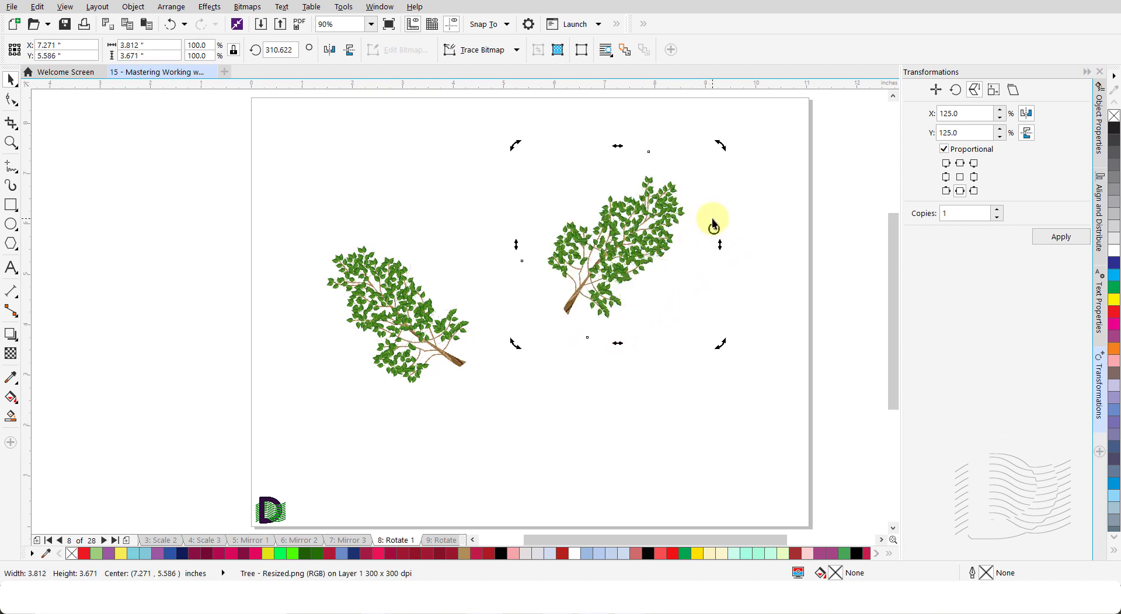
On the Rotate 2 page, rotate the left tree by 25 degrees about its center with 0 copies, using the Transformations docker.
{"action": "left_click", "coordinate": [437, 542]}
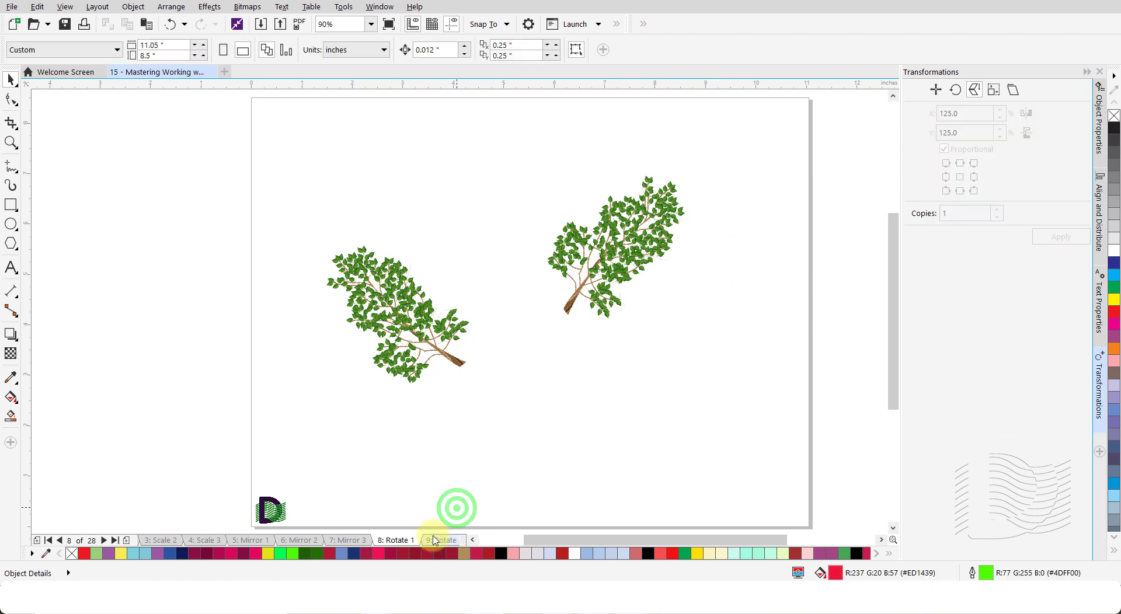
{"action": "left_click", "coordinate": [394, 313]}
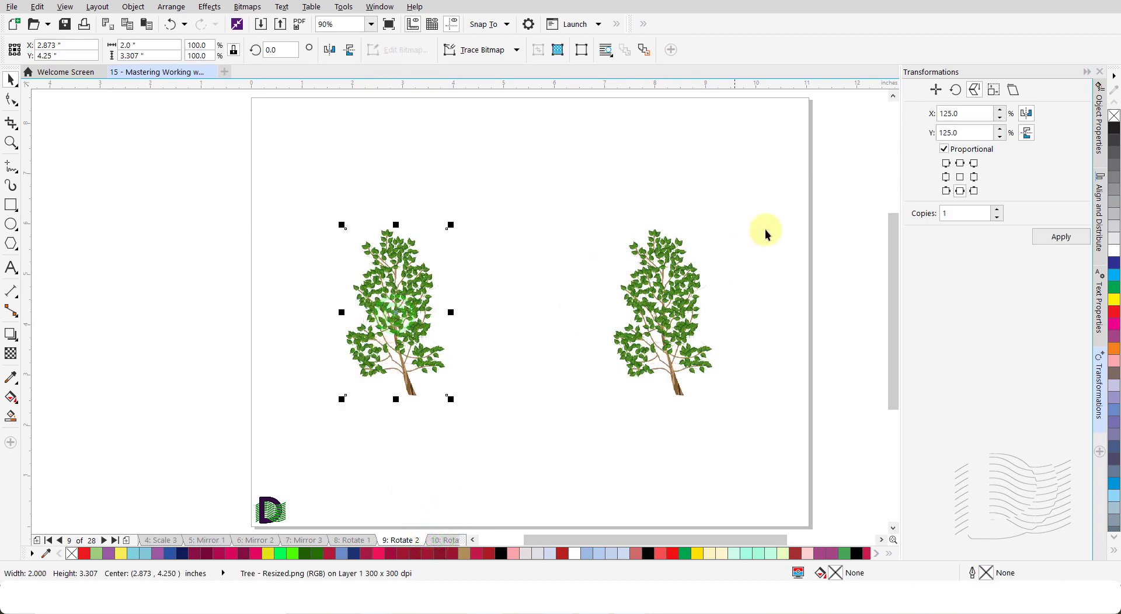
{"action": "left_click", "coordinate": [956, 91]}
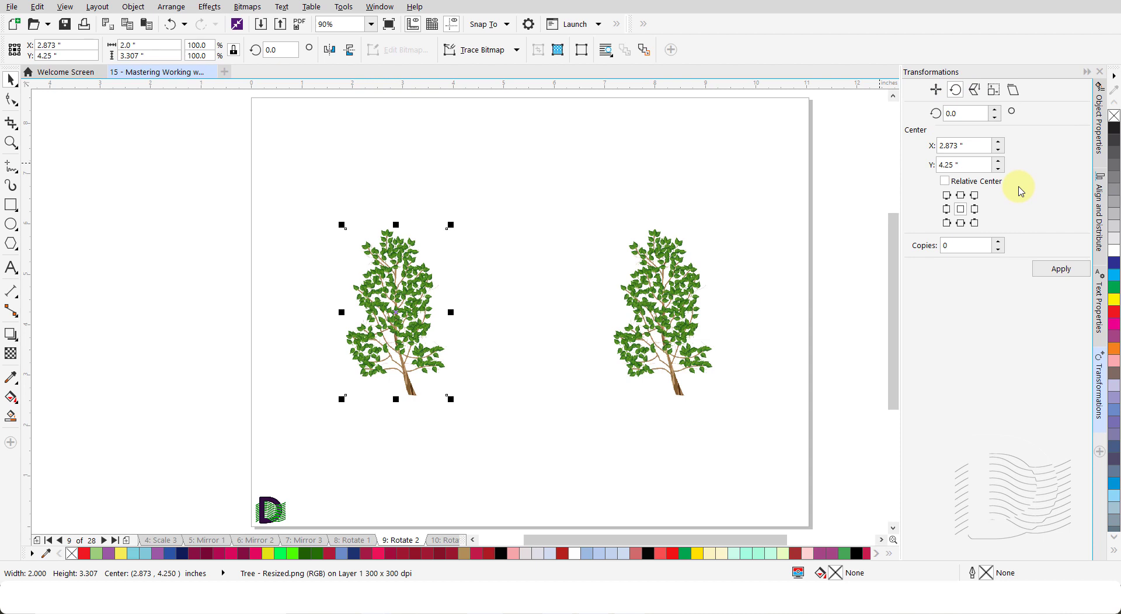
{"action": "left_click", "coordinate": [966, 111]}
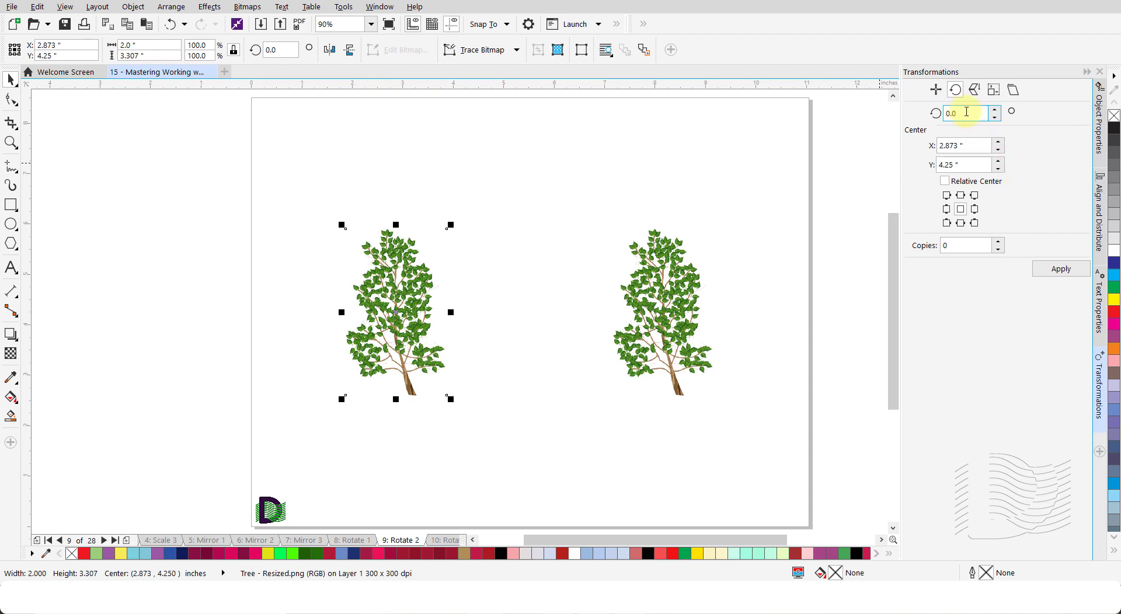
{"action": "double_click", "coordinate": [966, 112]}
{"action": "double_click", "coordinate": [964, 114]}
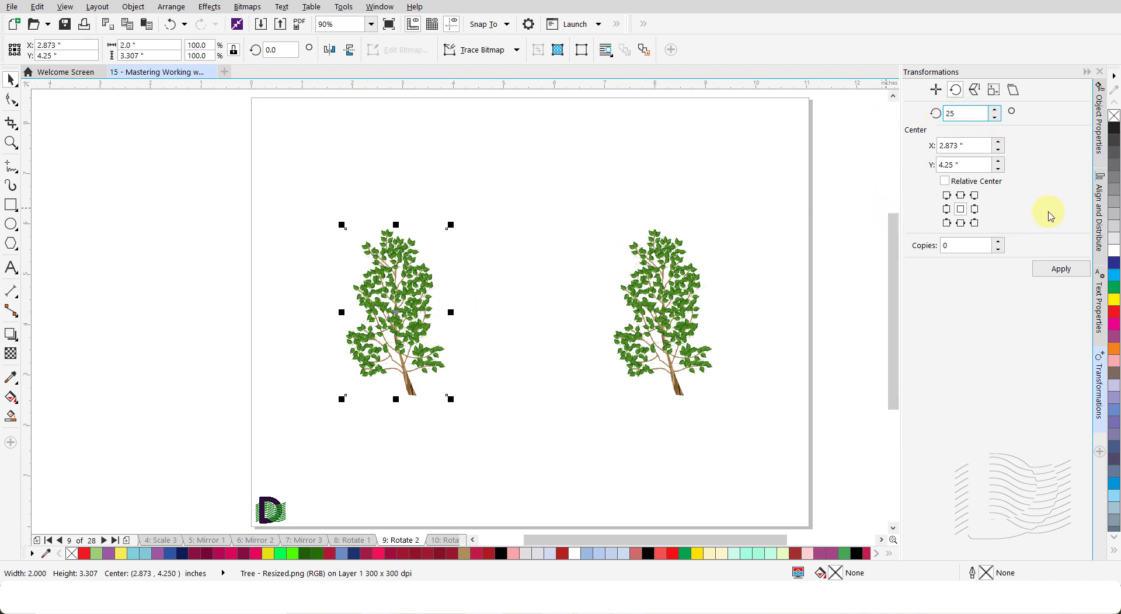
{"action": "key", "text": "Tab"}
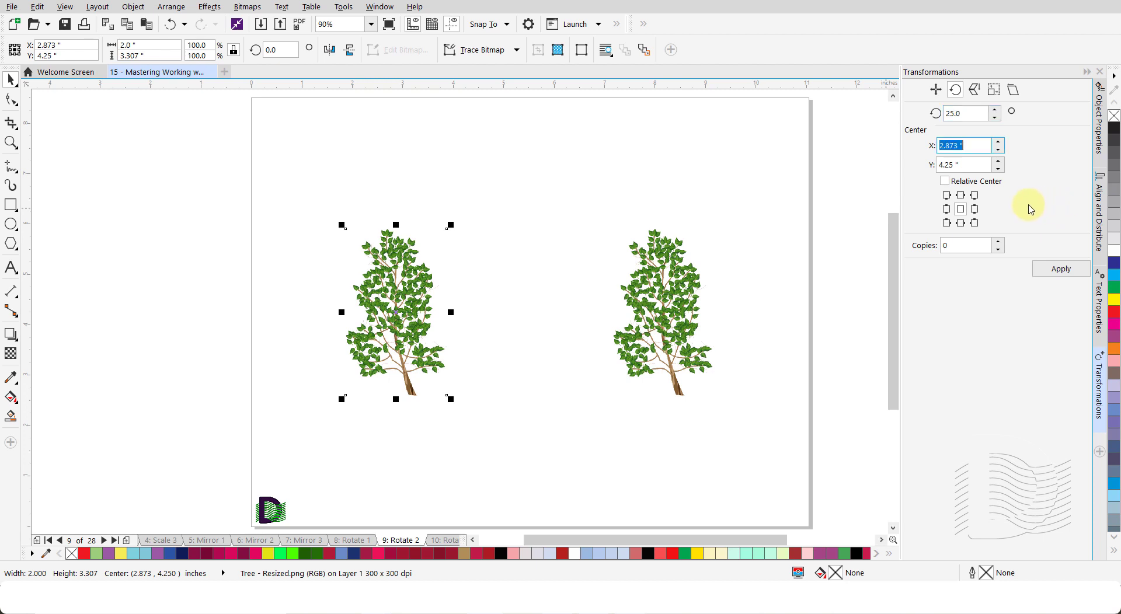
{"action": "left_click", "coordinate": [961, 209]}
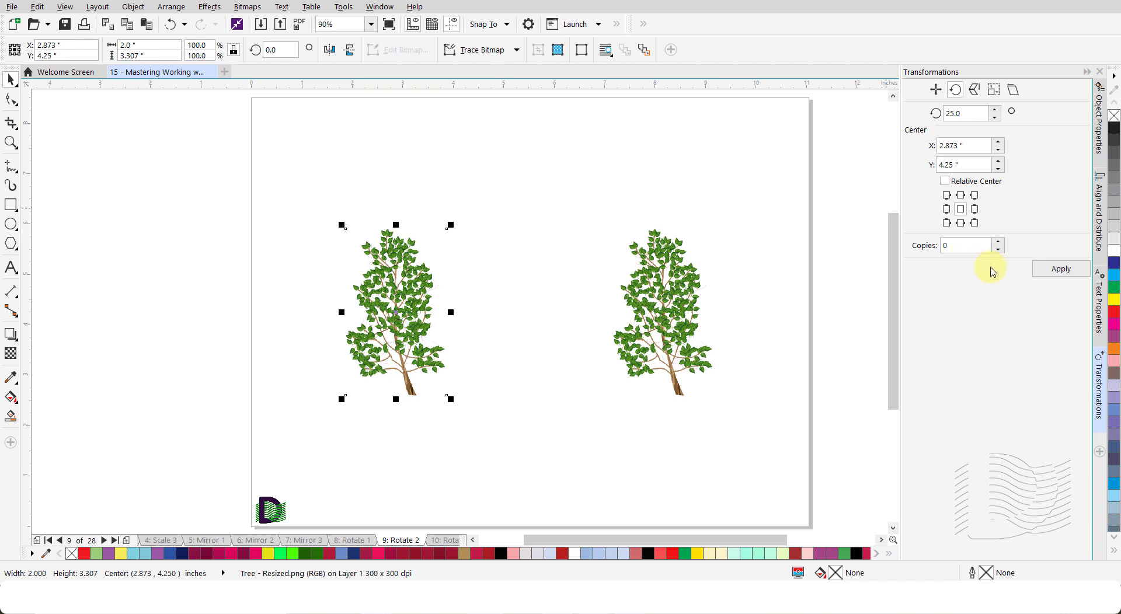
{"action": "left_click", "coordinate": [1062, 269]}
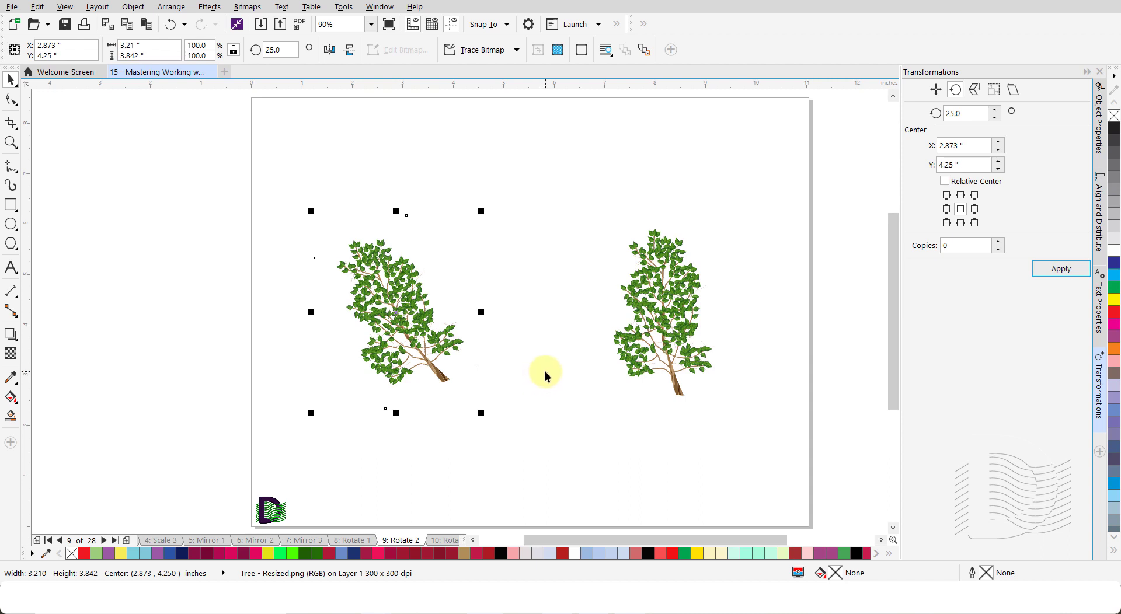
Rotate the right tree by 25 degrees about its upper-left corner with 0 copies, using the Transformations docker.
{"action": "left_click", "coordinate": [666, 327]}
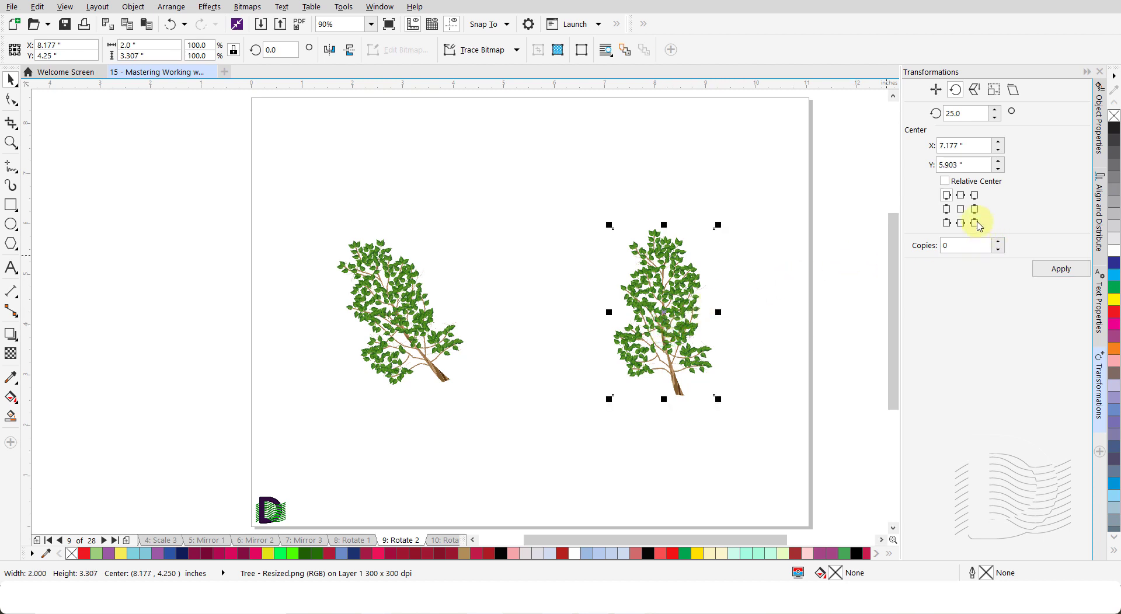
{"action": "left_click", "coordinate": [947, 195]}
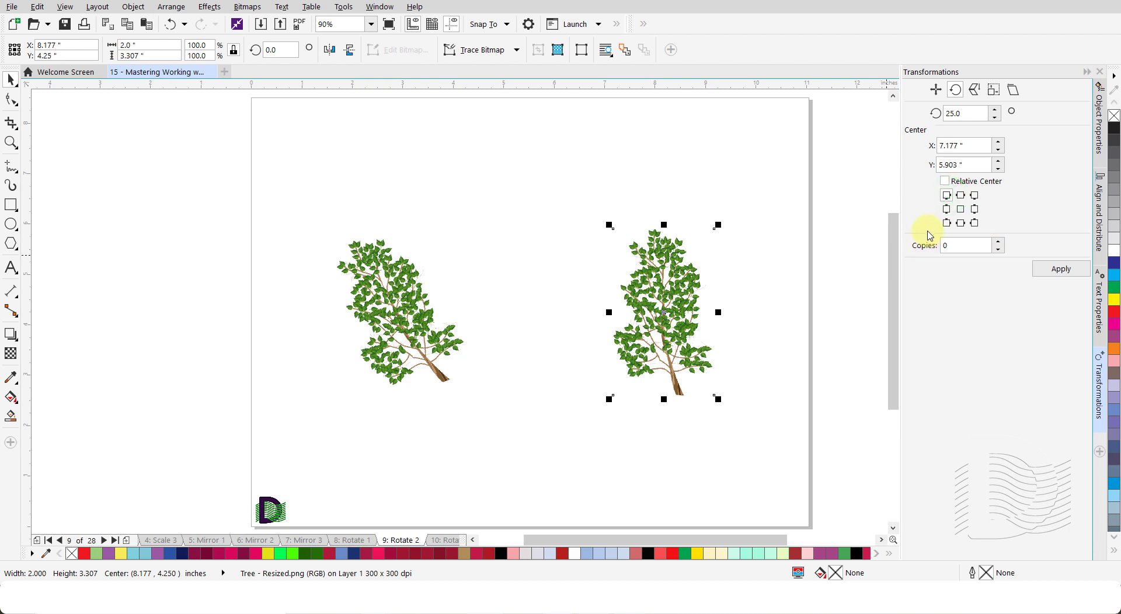
{"action": "left_click", "coordinate": [948, 197]}
{"action": "left_click", "coordinate": [947, 196]}
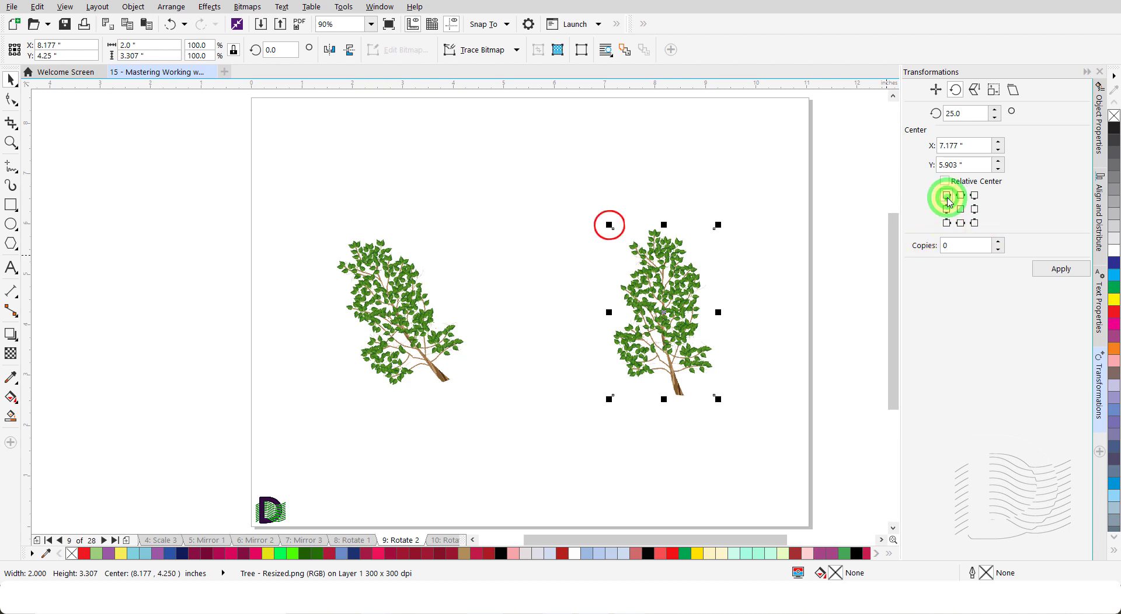
{"action": "left_click", "coordinate": [1059, 270]}
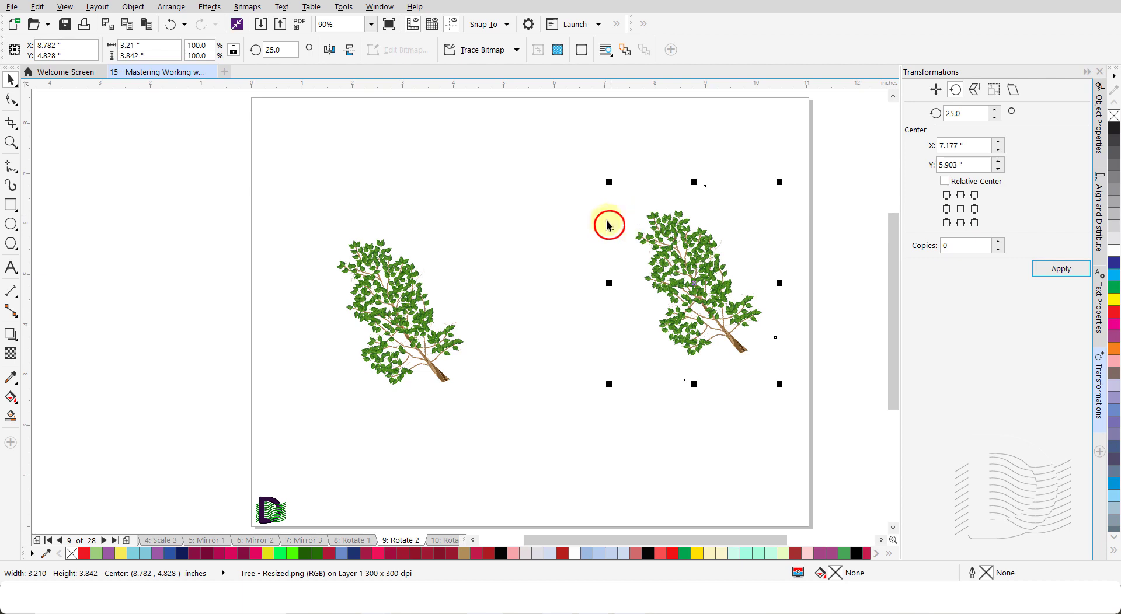
{"action": "left_click", "coordinate": [596, 415]}
On the Rotate 3 page, create 1 copy of the tree rotated -30 degrees about its lower-right corner, and move it about 3 inches right.
{"action": "left_click", "coordinate": [444, 540]}
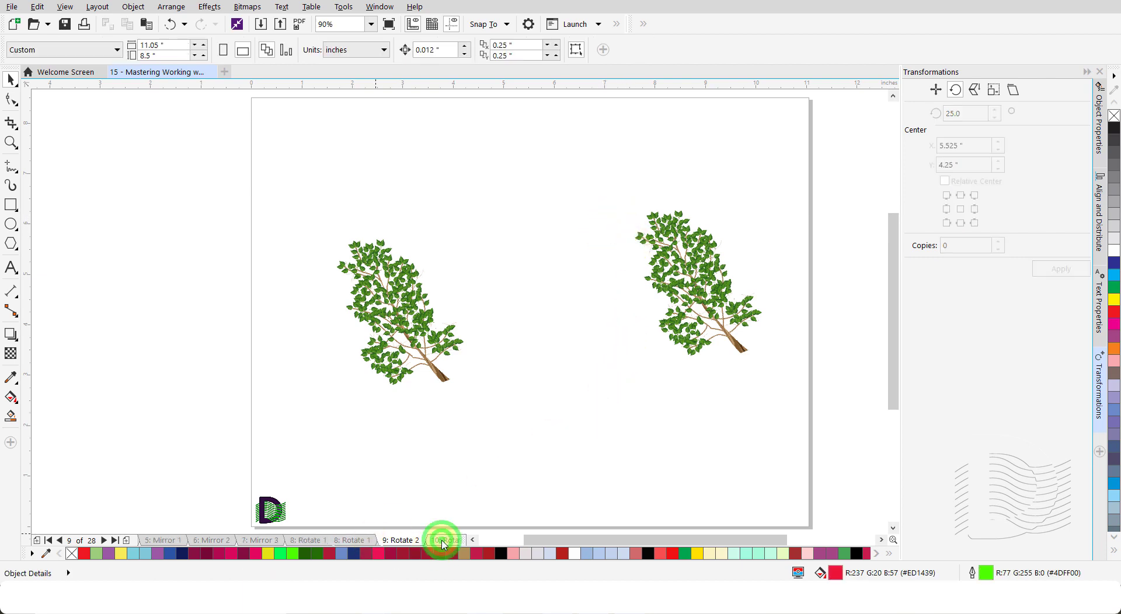
{"action": "left_click", "coordinate": [375, 380]}
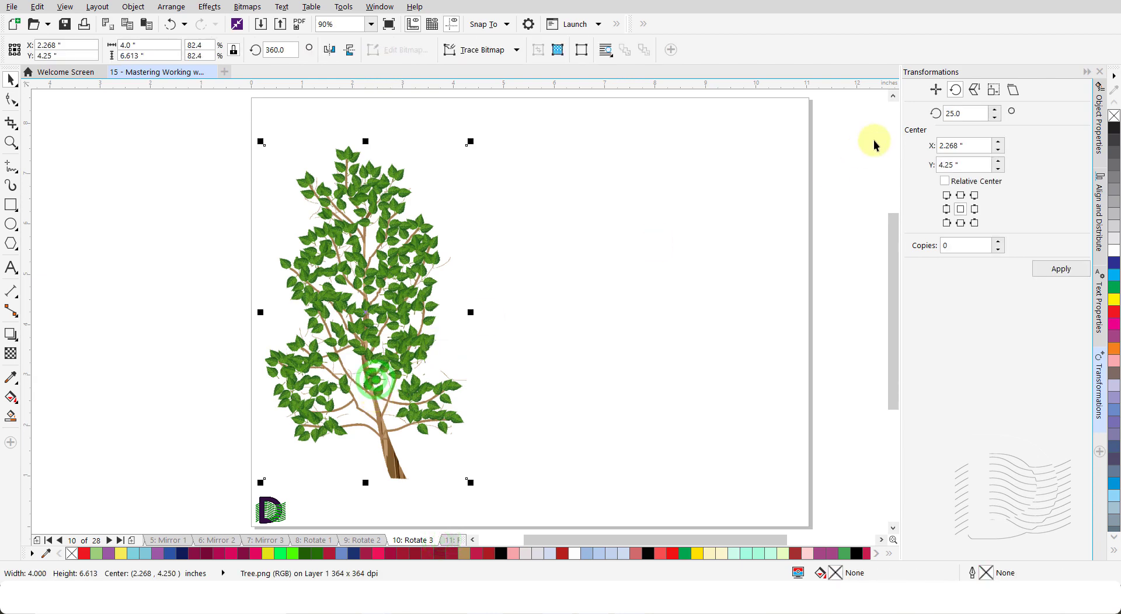
{"action": "left_click", "coordinate": [965, 114]}
{"action": "type", "text": "-30"}
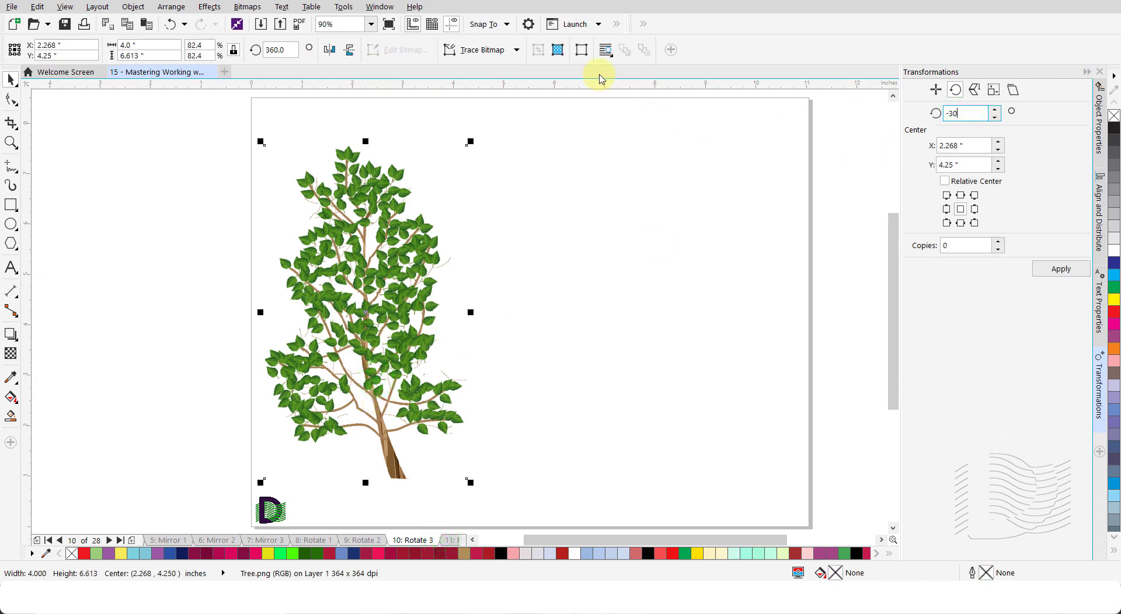
{"action": "key", "text": "Tab"}
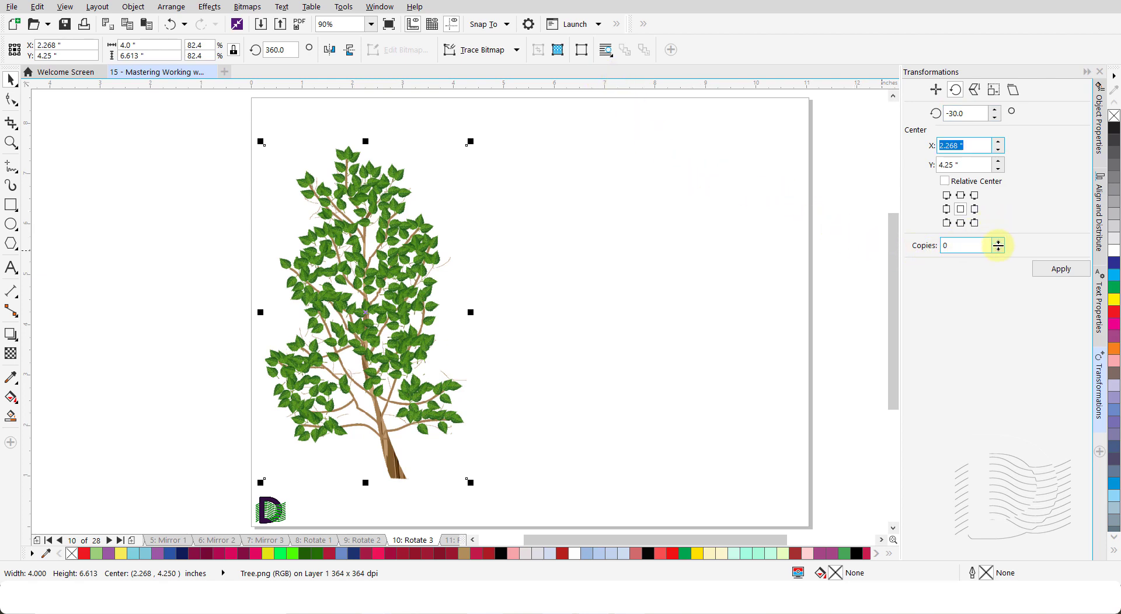
{"action": "left_click", "coordinate": [974, 224]}
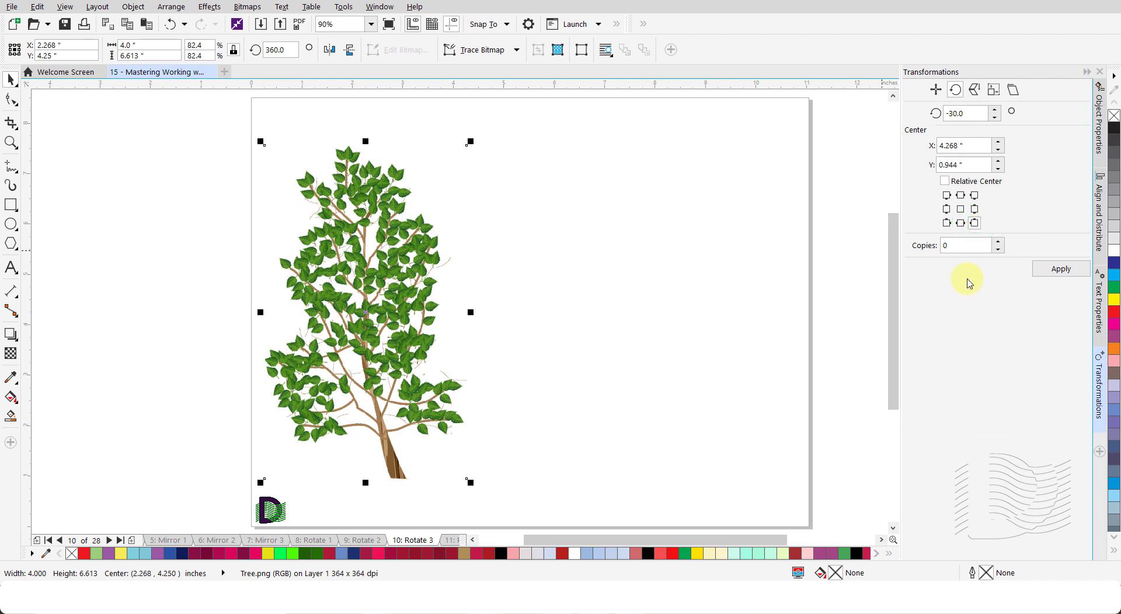
{"action": "left_click", "coordinate": [998, 244]}
{"action": "left_click", "coordinate": [998, 243]}
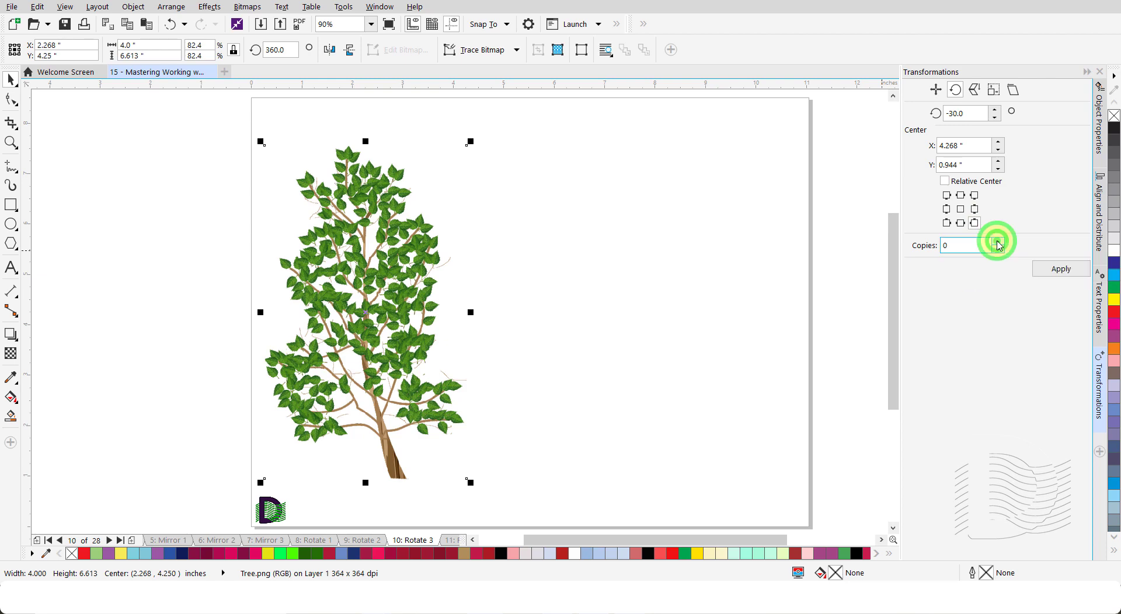
{"action": "left_click", "coordinate": [1059, 273]}
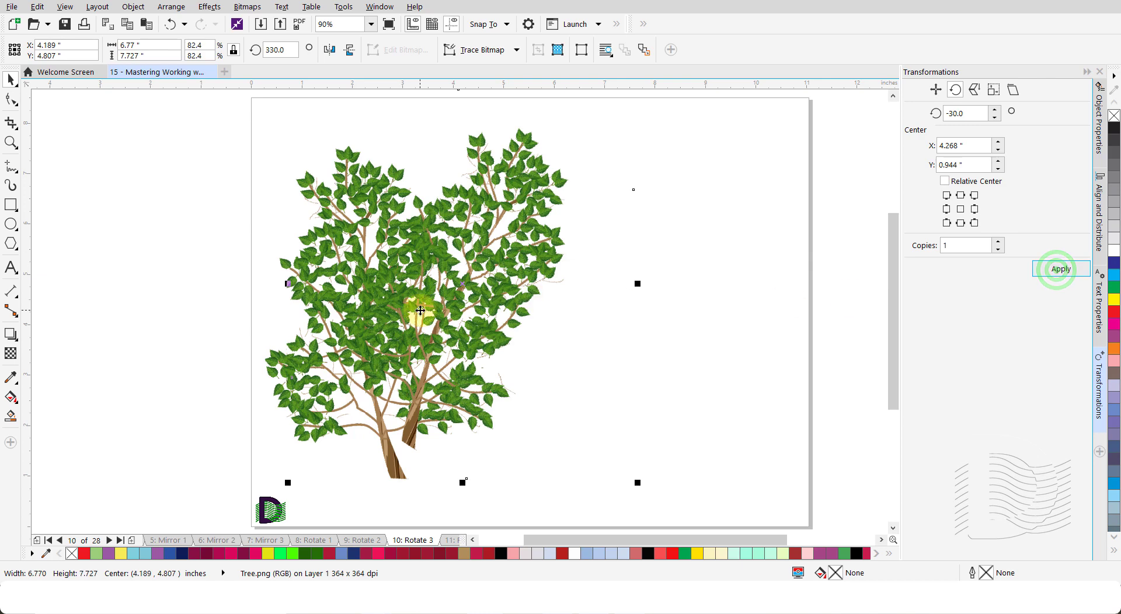
{"action": "left_click_drag", "start_coordinate": [458, 314], "coordinate": [608, 315]}
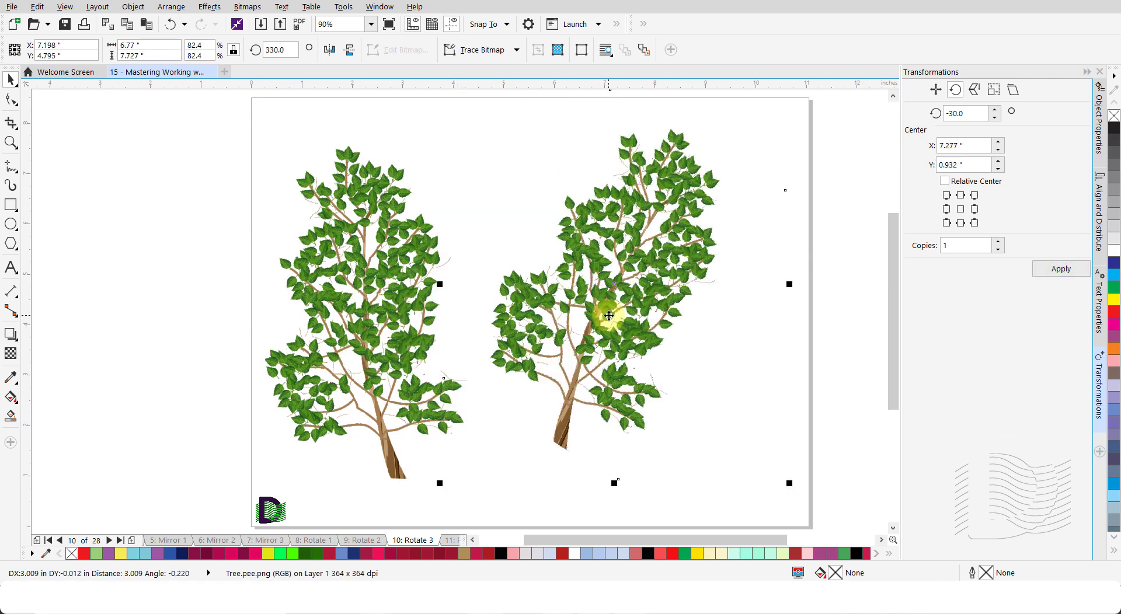
{"action": "left_click", "coordinate": [826, 340]}
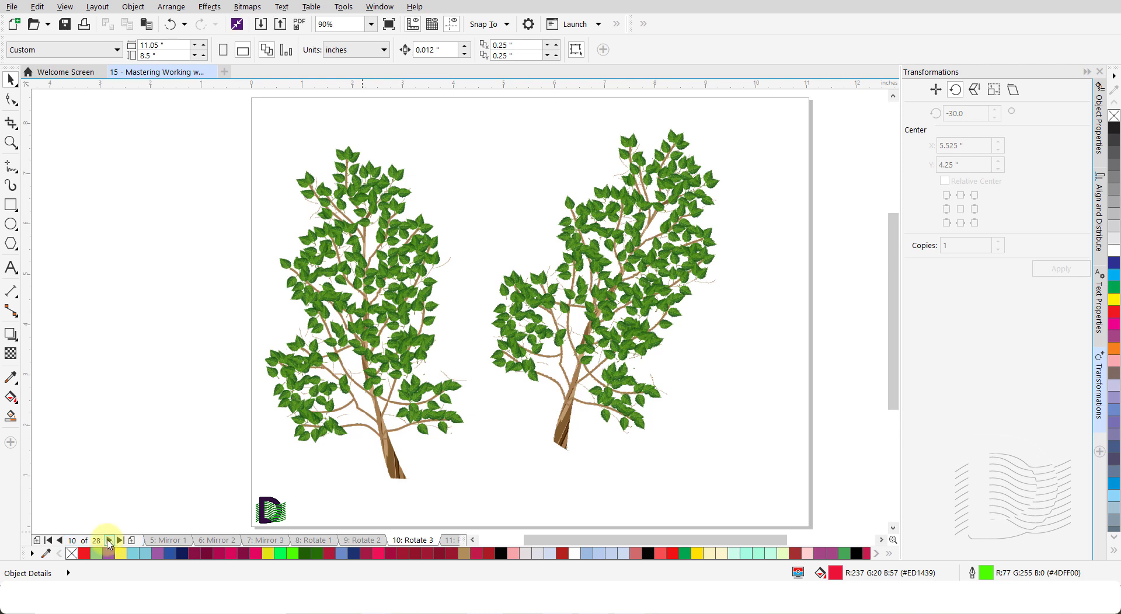
On the Rotate 4 page, create 15 copies of the tree, each rotated 30 degrees about the original's right-middle point.
{"action": "left_click", "coordinate": [108, 542]}
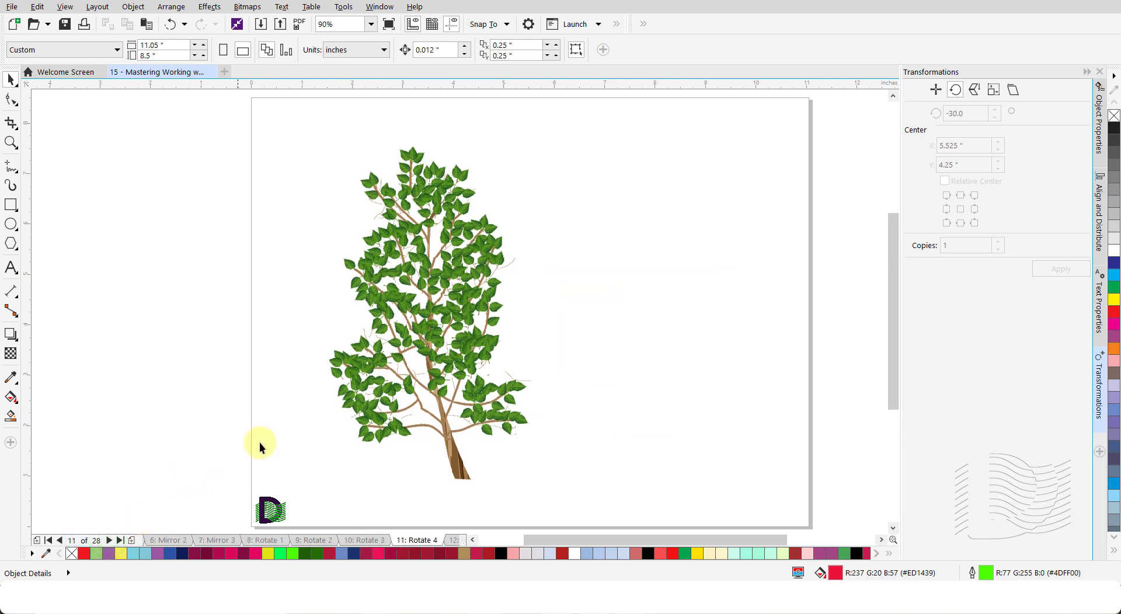
{"action": "left_click", "coordinate": [425, 357]}
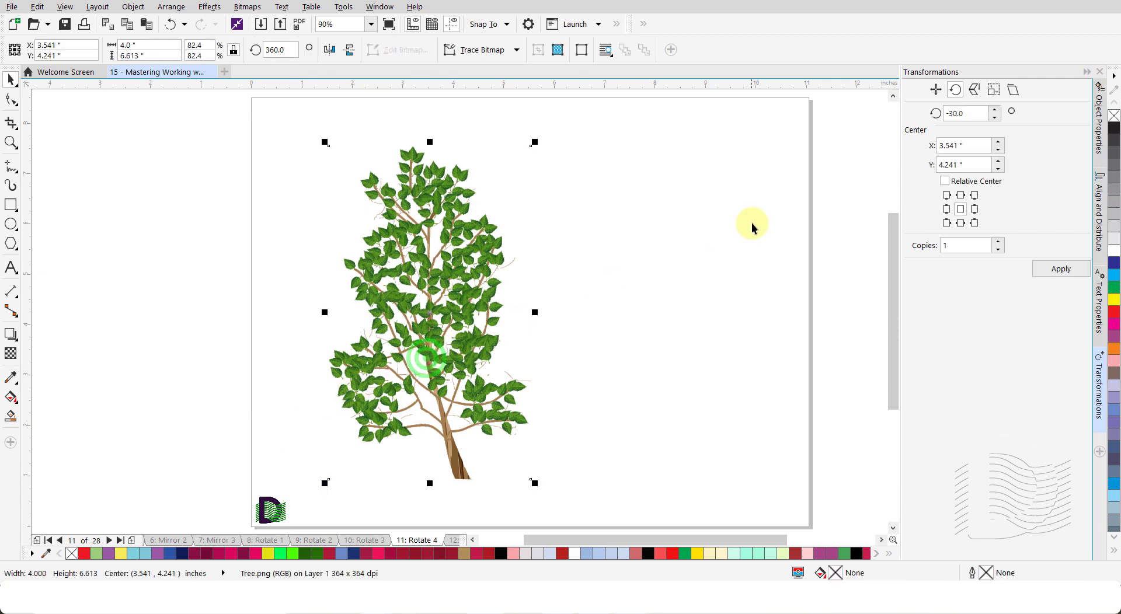
{"action": "double_click", "coordinate": [973, 115]}
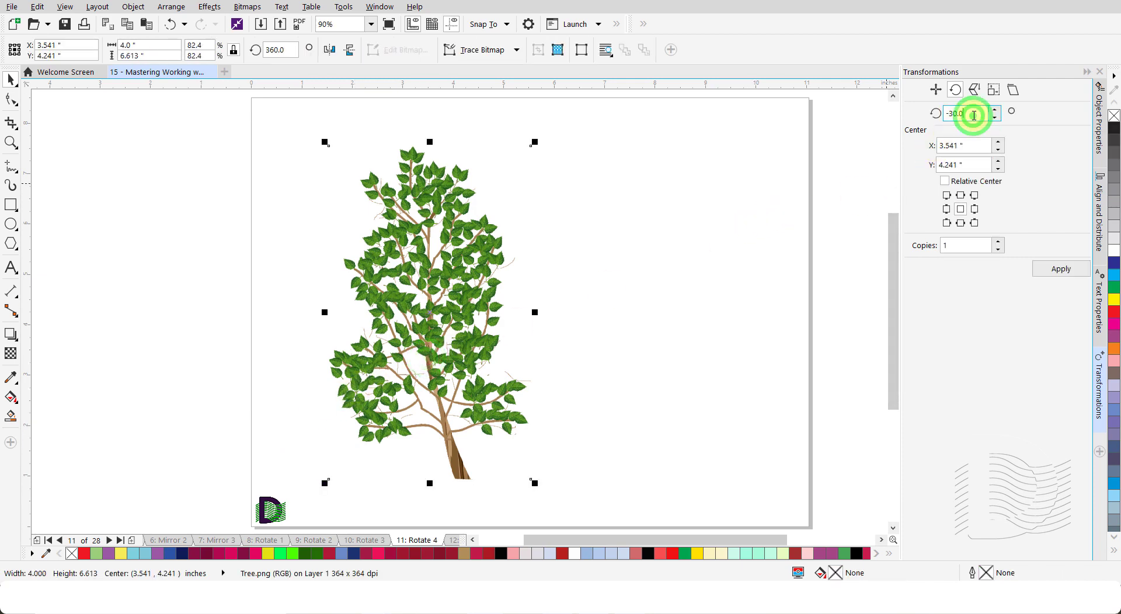
{"action": "type", "text": "30"}
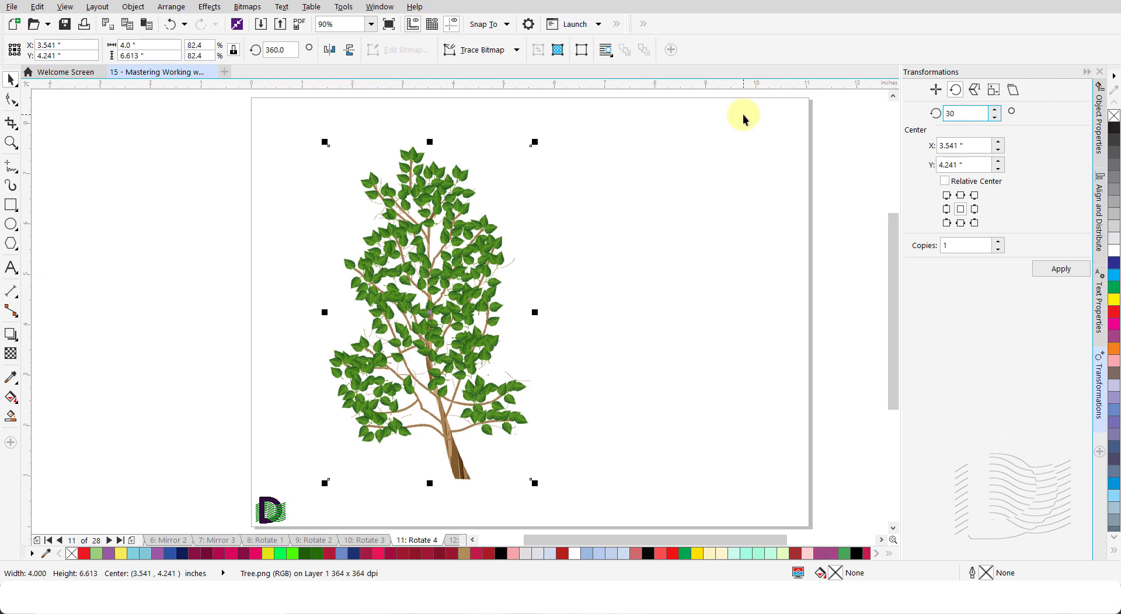
{"action": "key", "text": "Tab"}
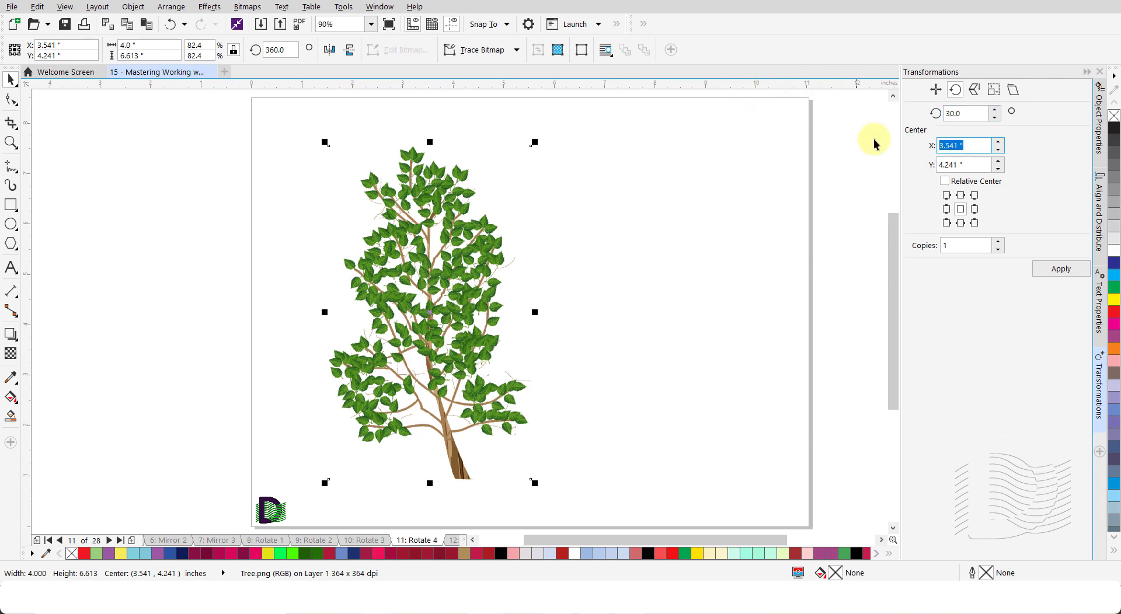
{"action": "left_click", "coordinate": [974, 209]}
{"action": "left_click", "coordinate": [972, 245]}
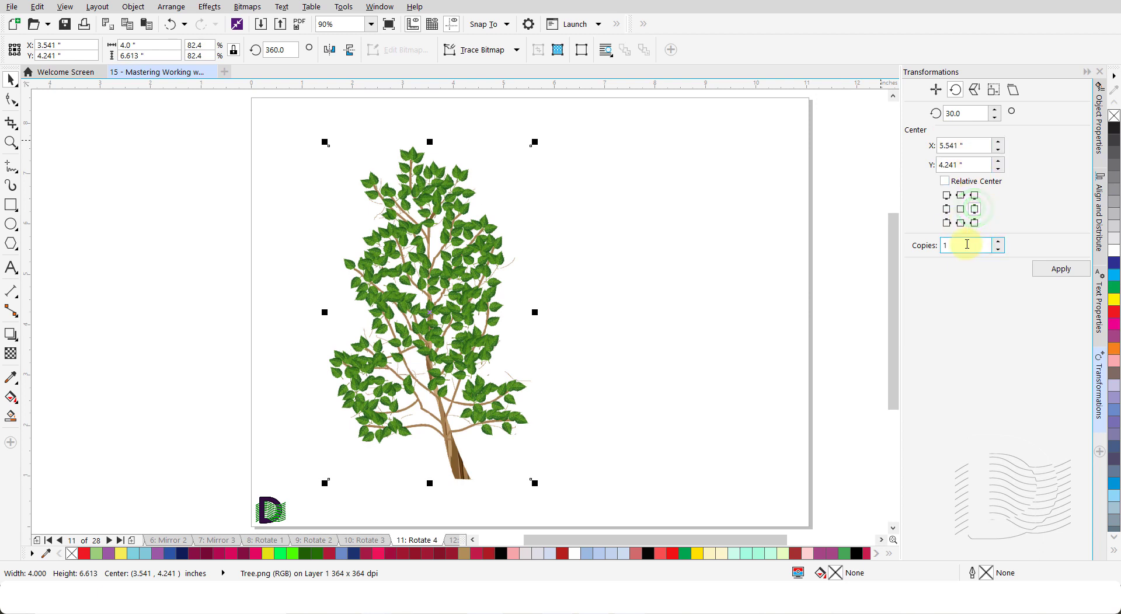
{"action": "double_click", "coordinate": [955, 245]}
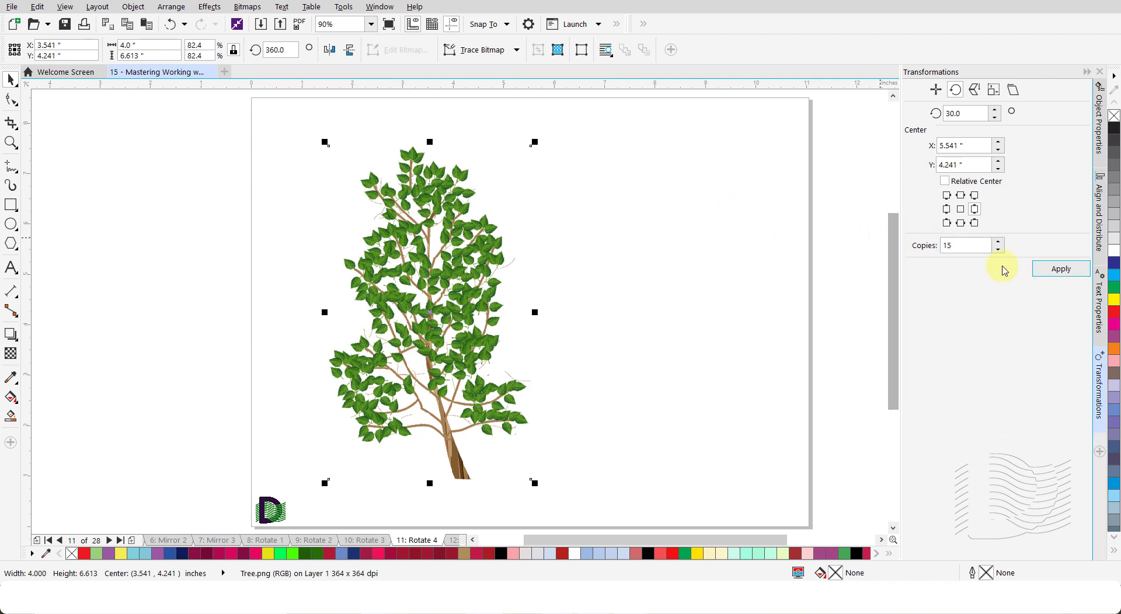
{"action": "left_click", "coordinate": [1059, 272]}
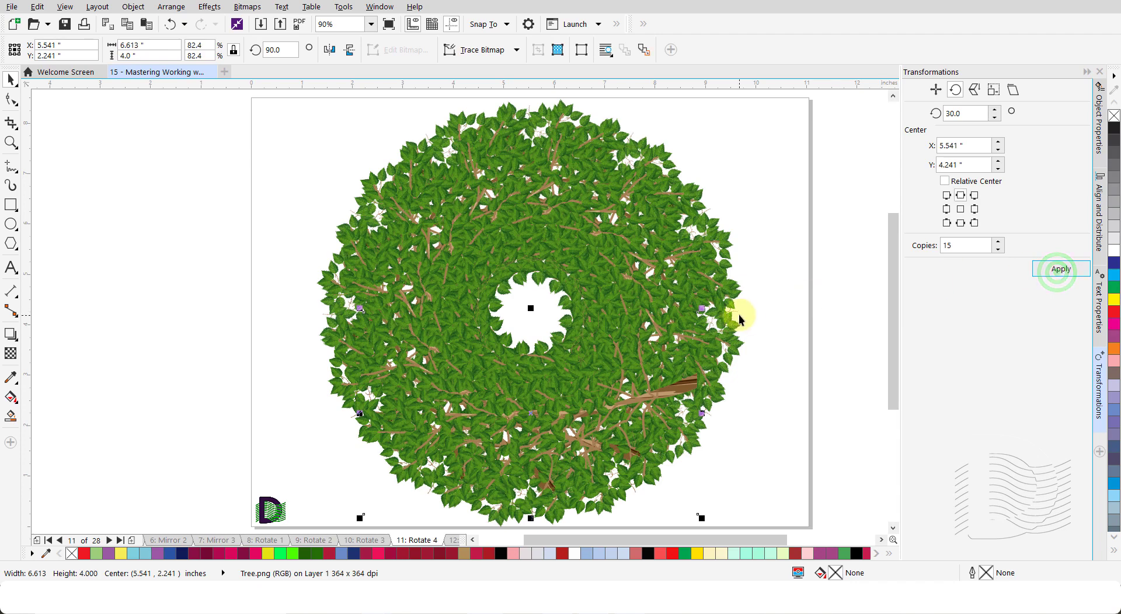
{"action": "left_click", "coordinate": [783, 308]}
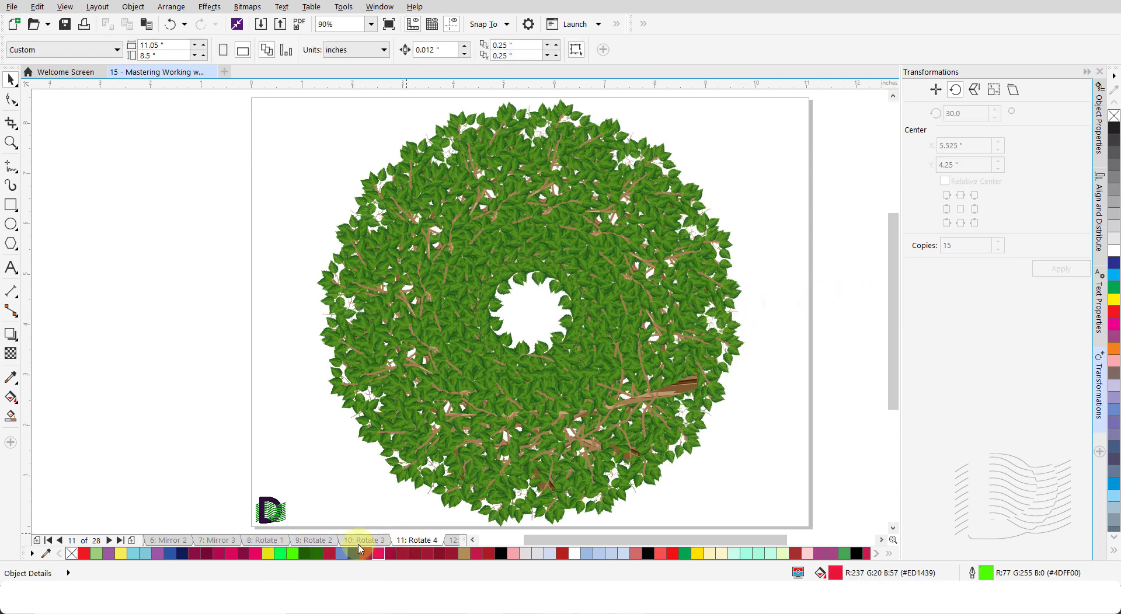
On the Position 1 page, move the red ornament freehand to the page's upper-left area, centered at about X 2.8, Y 6.9 inches.
{"action": "left_click", "coordinate": [109, 541]}
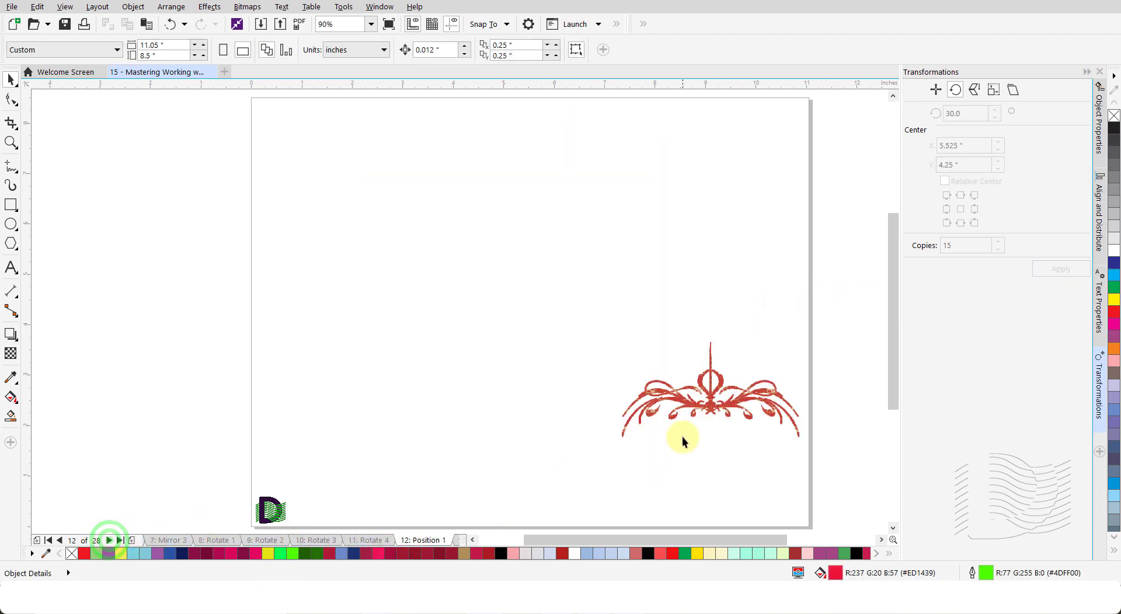
{"action": "left_click", "coordinate": [703, 408]}
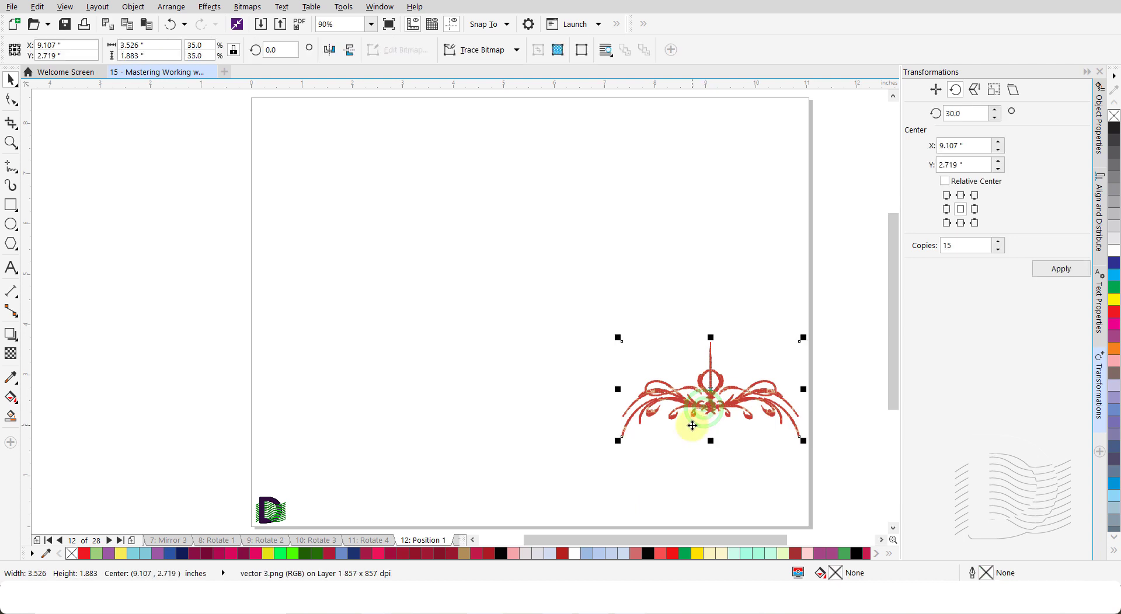
{"action": "left_click_drag", "start_coordinate": [709, 398], "coordinate": [391, 185]}
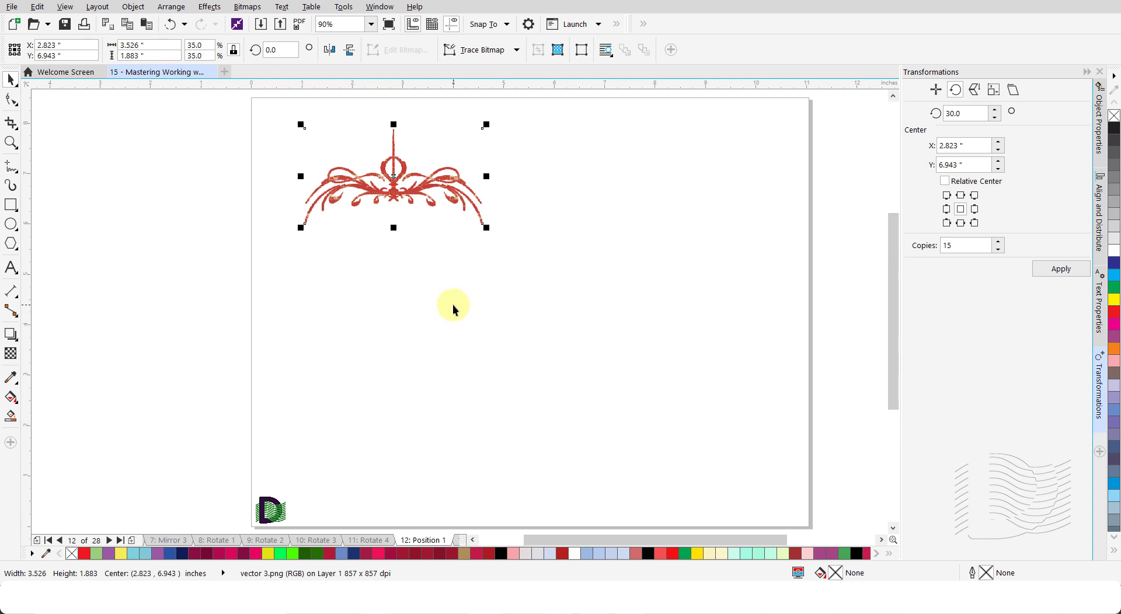
{"action": "left_click", "coordinate": [454, 303]}
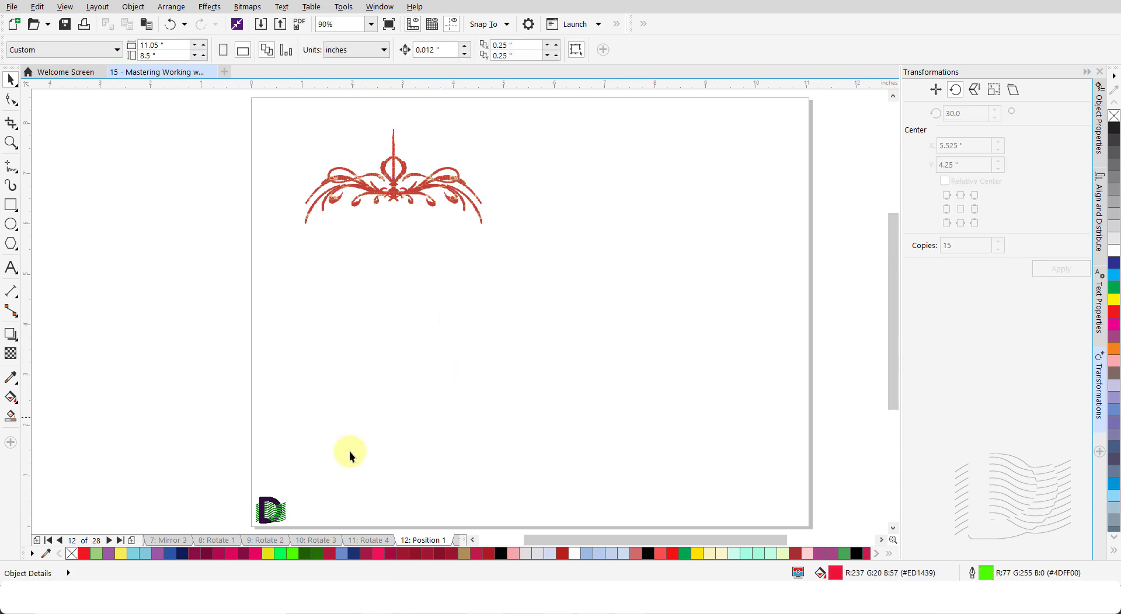
On the Position 2 page, position the red ornament at X 3 and Y 7 inches using exact object coordinates.
{"action": "left_click", "coordinate": [109, 540]}
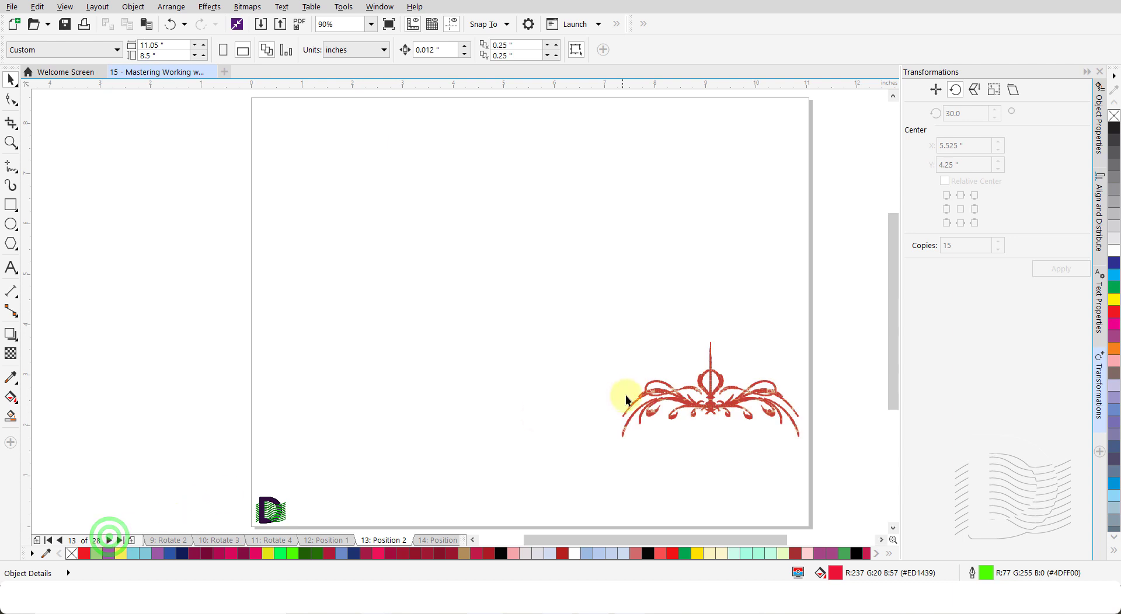
{"action": "left_click", "coordinate": [724, 402]}
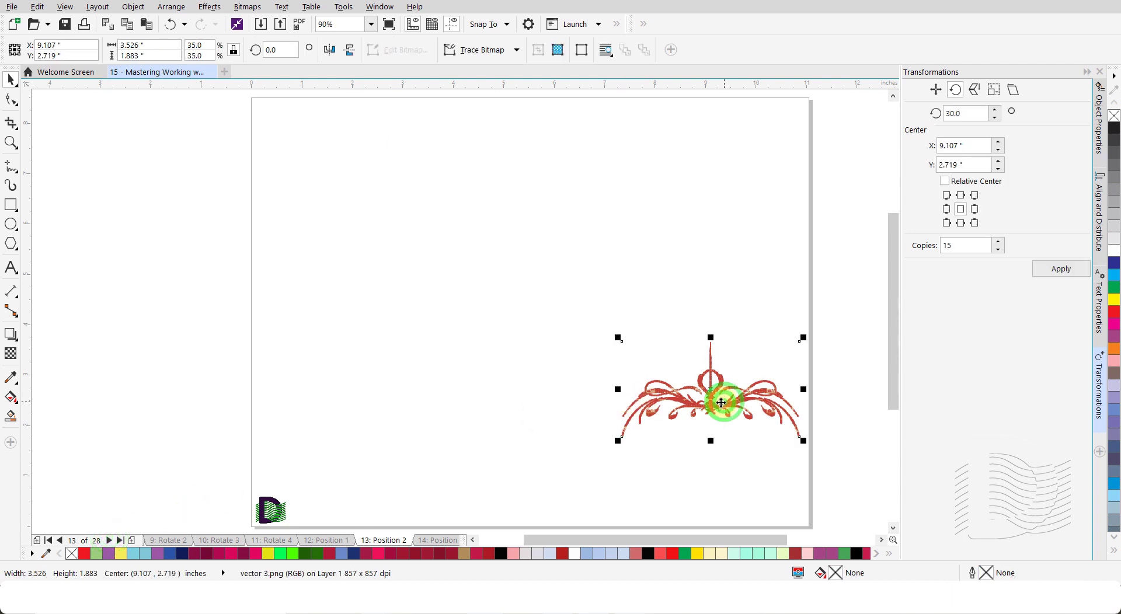
{"action": "left_click", "coordinate": [83, 45]}
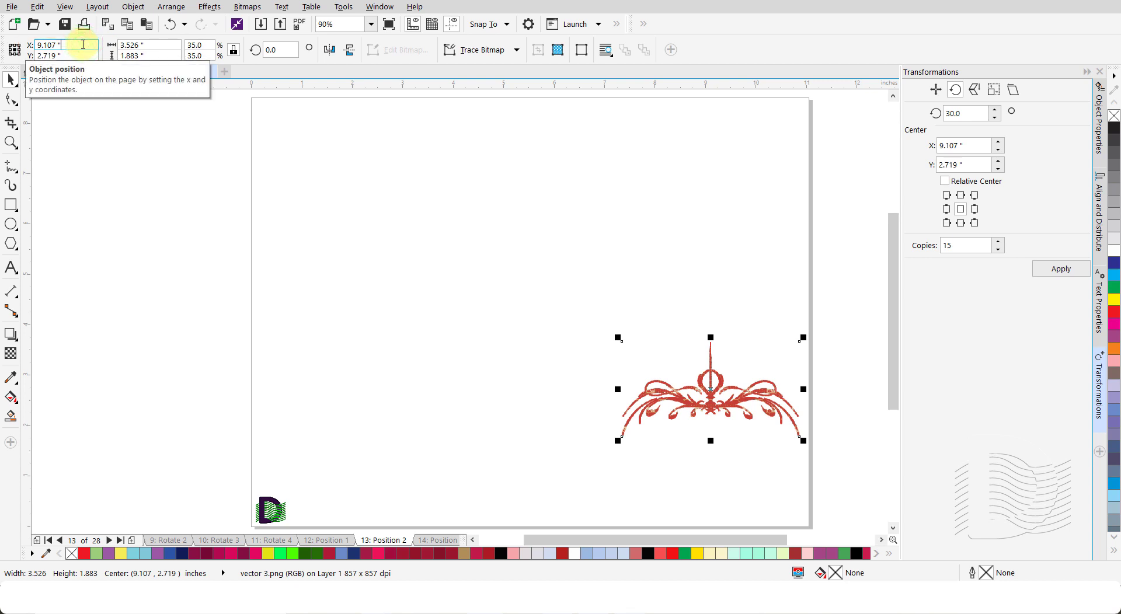
{"action": "left_click_drag", "start_coordinate": [82, 45], "coordinate": [17, 96]}
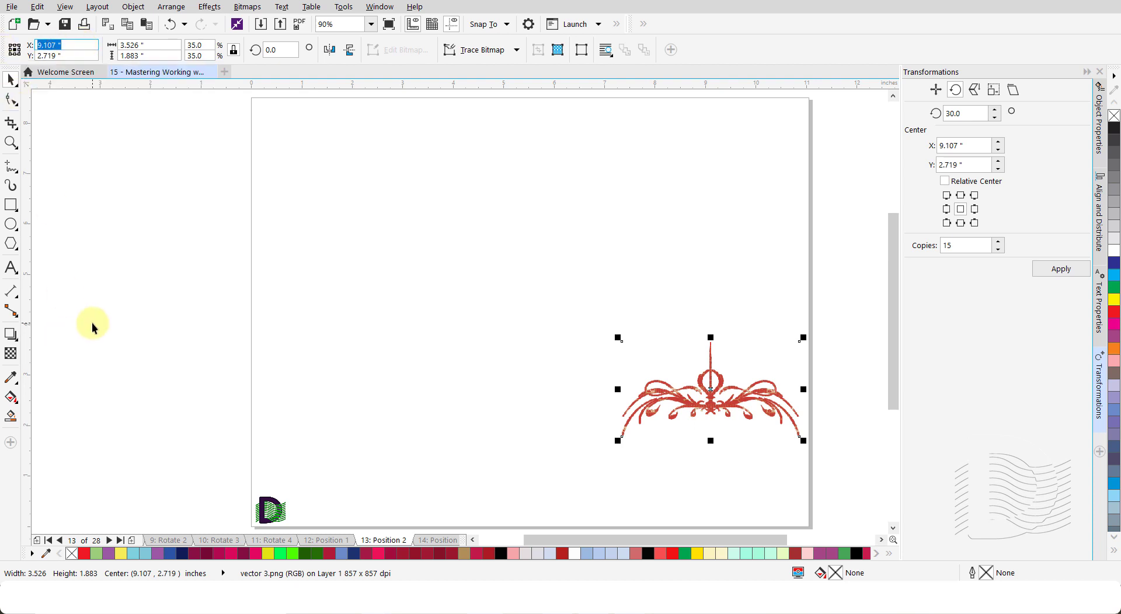
{"action": "type", "text": "3"}
{"action": "key", "text": "Tab"}
{"action": "type", "text": "7"}
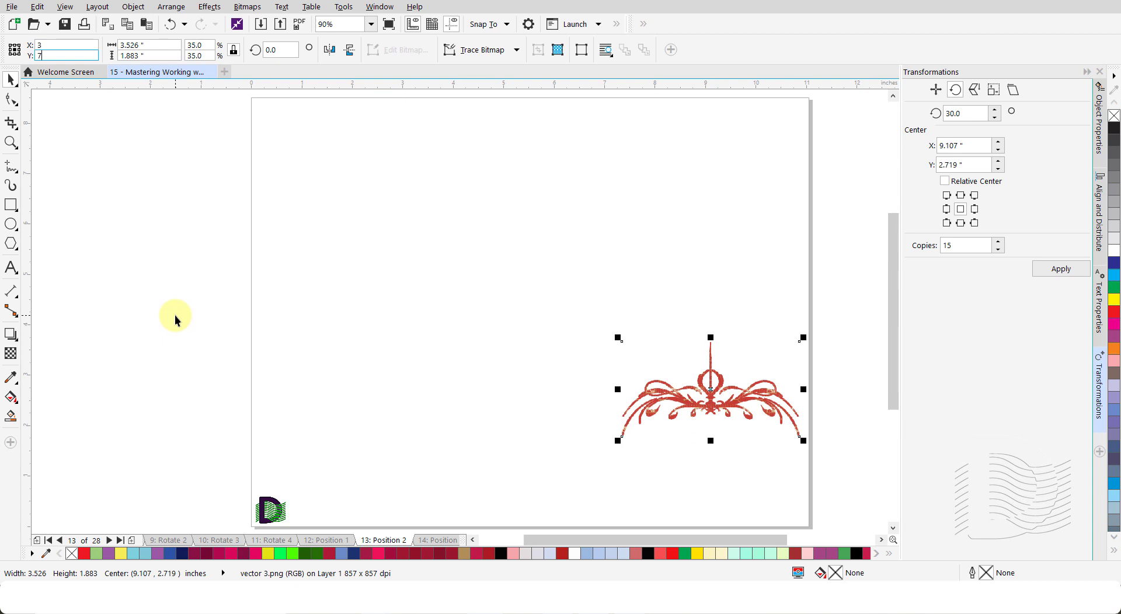
{"action": "key", "text": "Return"}
{"action": "left_click", "coordinate": [541, 360]}
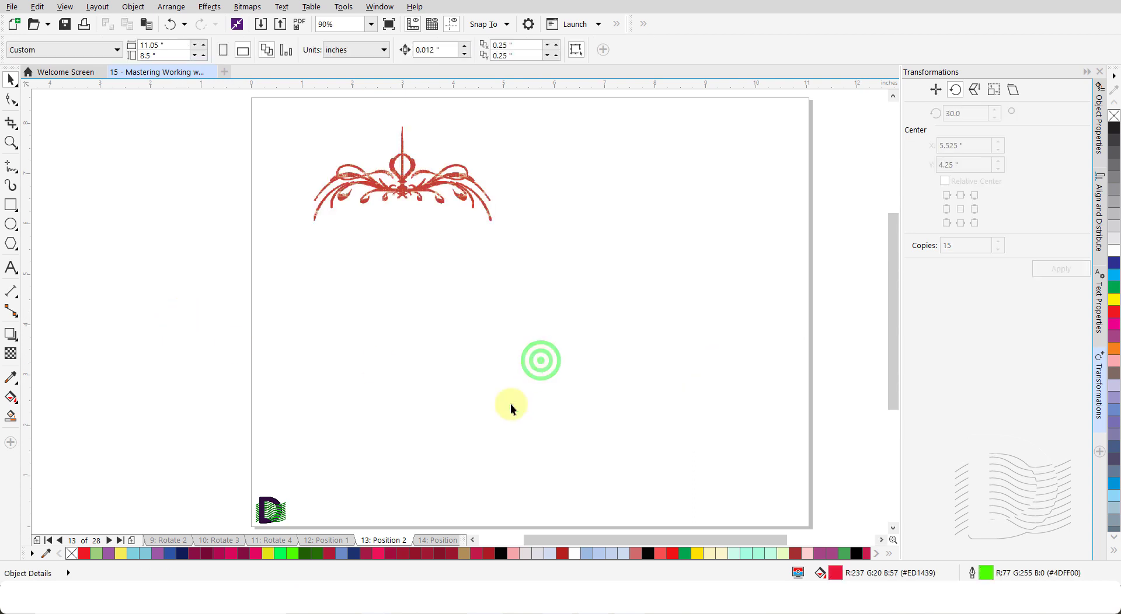
On the Position 3 page, move the red ornament to X 4 and Y 6 inches using an absolute Position transformation.
{"action": "left_click", "coordinate": [436, 541]}
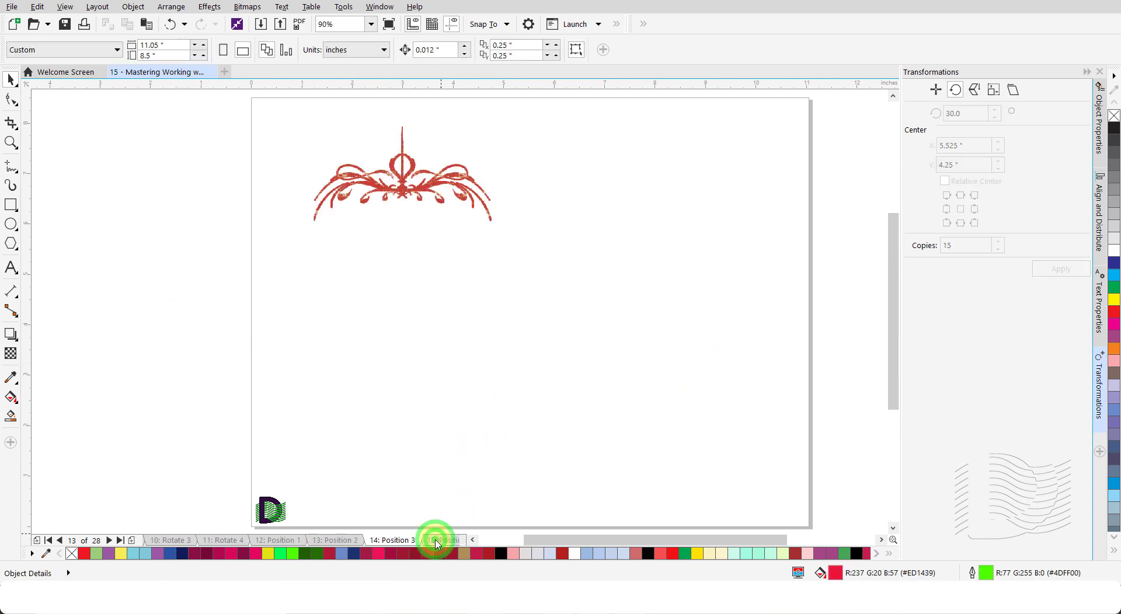
{"action": "left_click", "coordinate": [706, 401]}
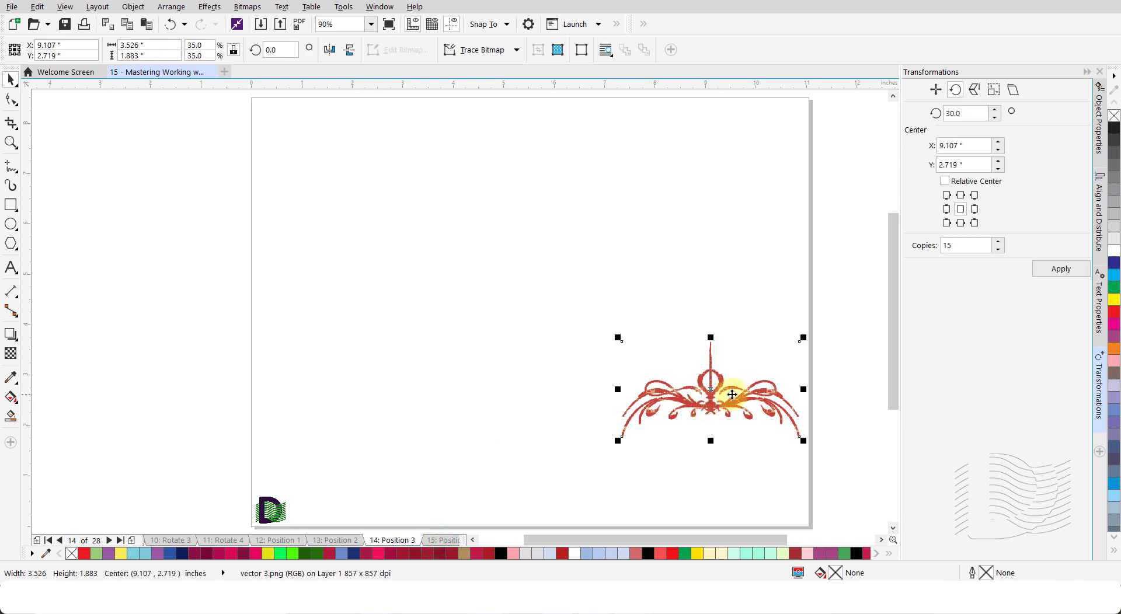
{"action": "left_click", "coordinate": [975, 113]}
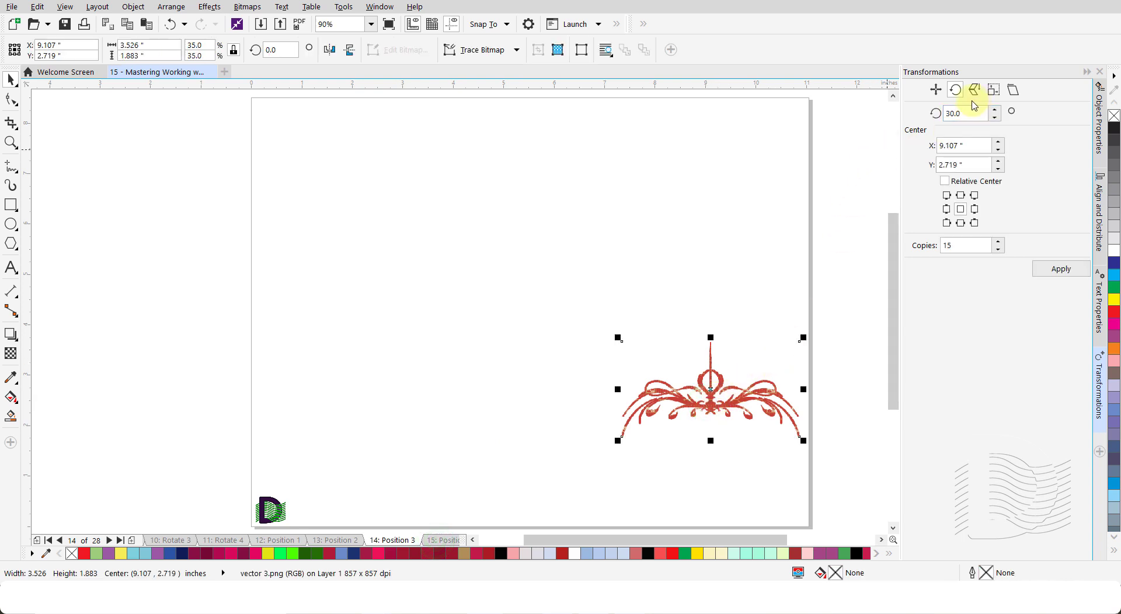
{"action": "left_click", "coordinate": [935, 90]}
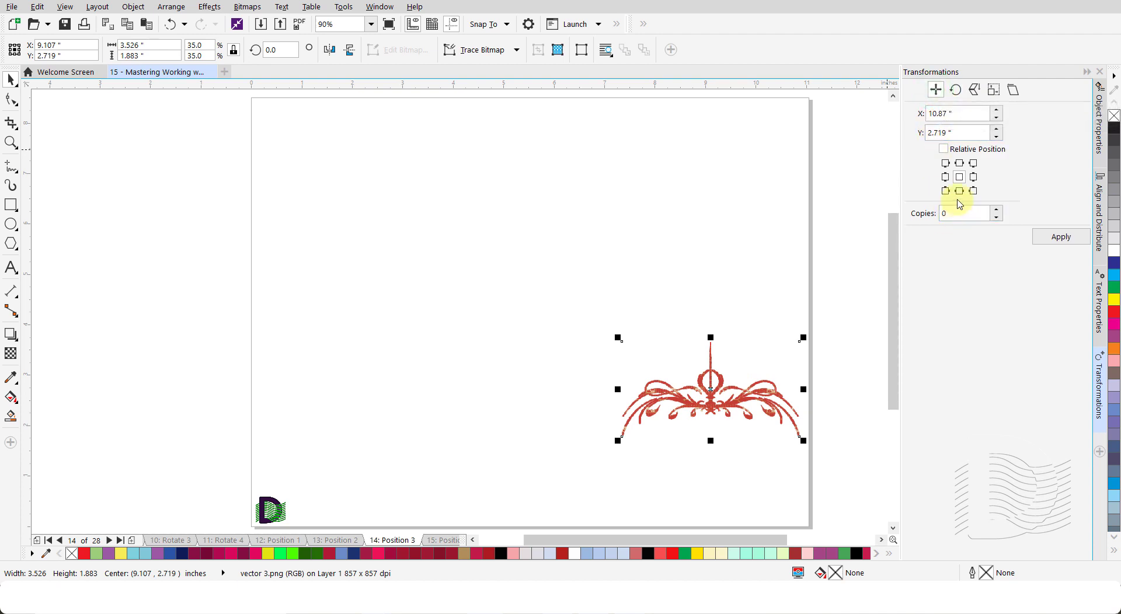
{"action": "left_click", "coordinate": [963, 112]}
{"action": "double_click", "coordinate": [962, 112]}
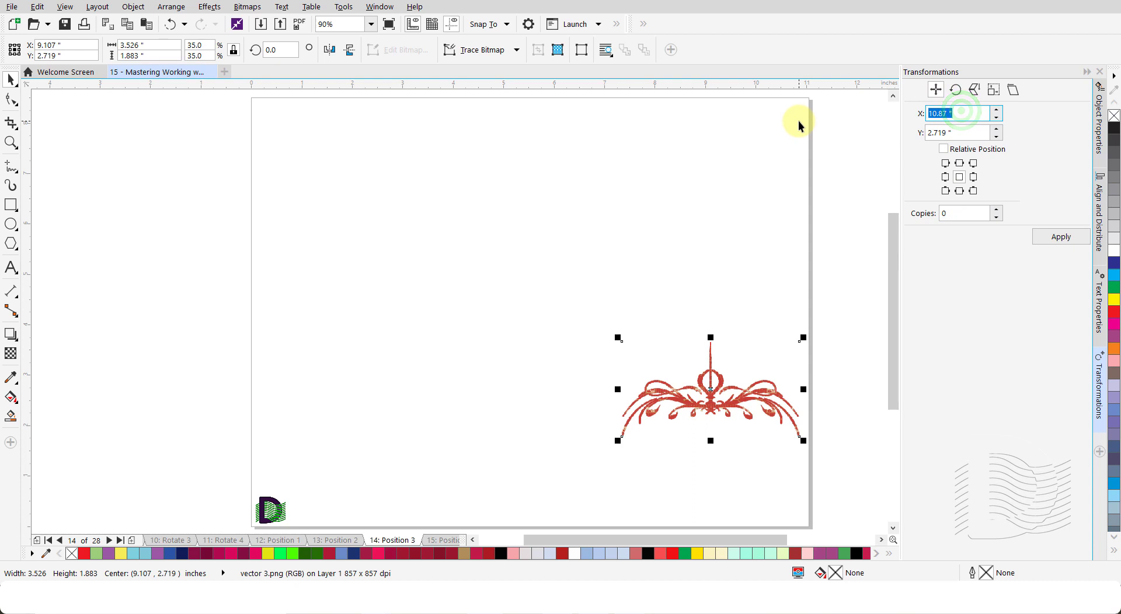
{"action": "type", "text": "4"}
{"action": "key", "text": "Tab"}
{"action": "type", "text": "6"}
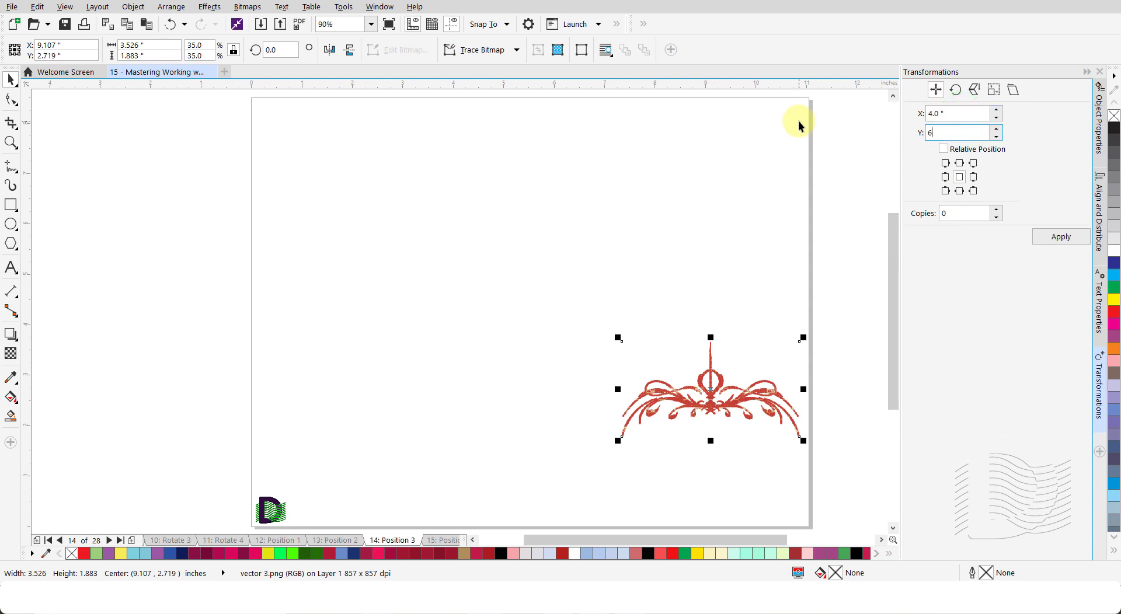
{"action": "key", "text": "Tab"}
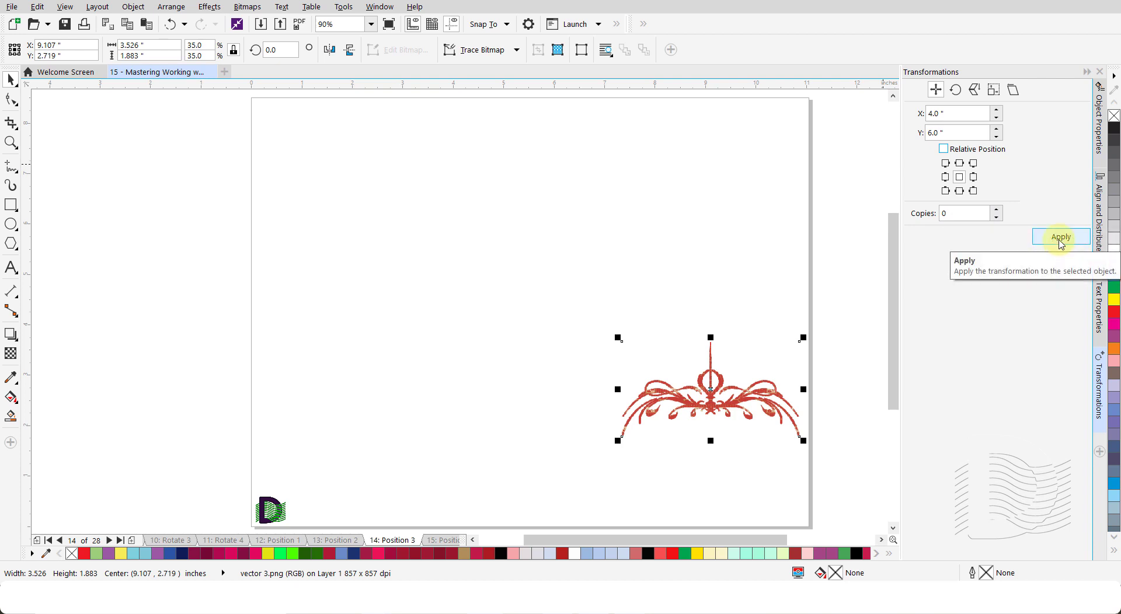
{"action": "left_click", "coordinate": [1061, 243]}
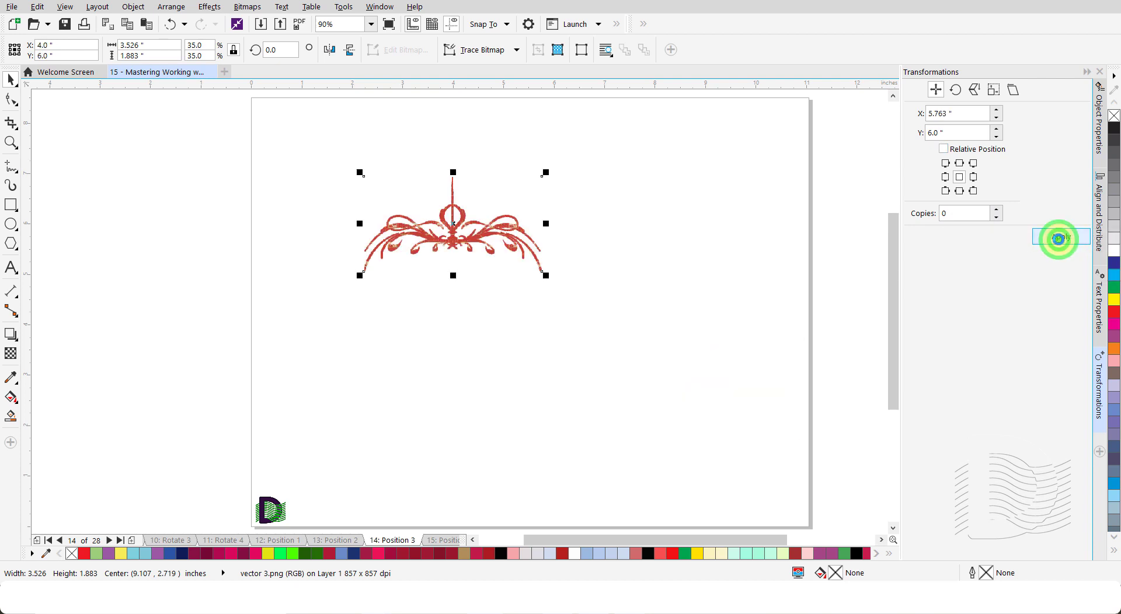
{"action": "left_click", "coordinate": [584, 393]}
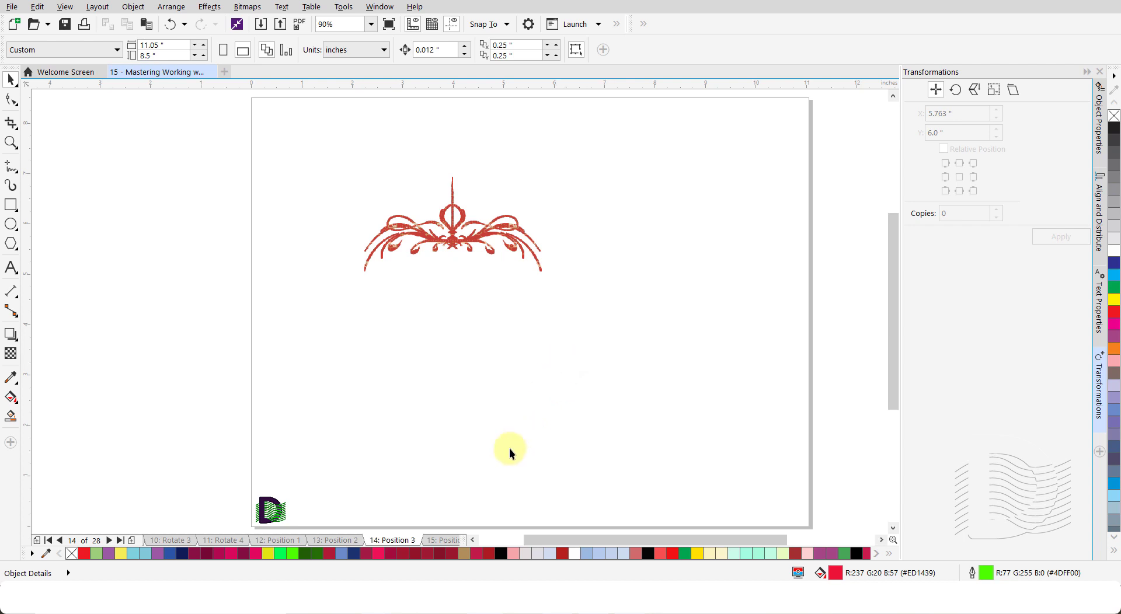
On the Position 4 page, create 2 copies of the red ornament, stepped diagonally from its upper-left corner using relative positioning.
{"action": "left_click", "coordinate": [441, 538]}
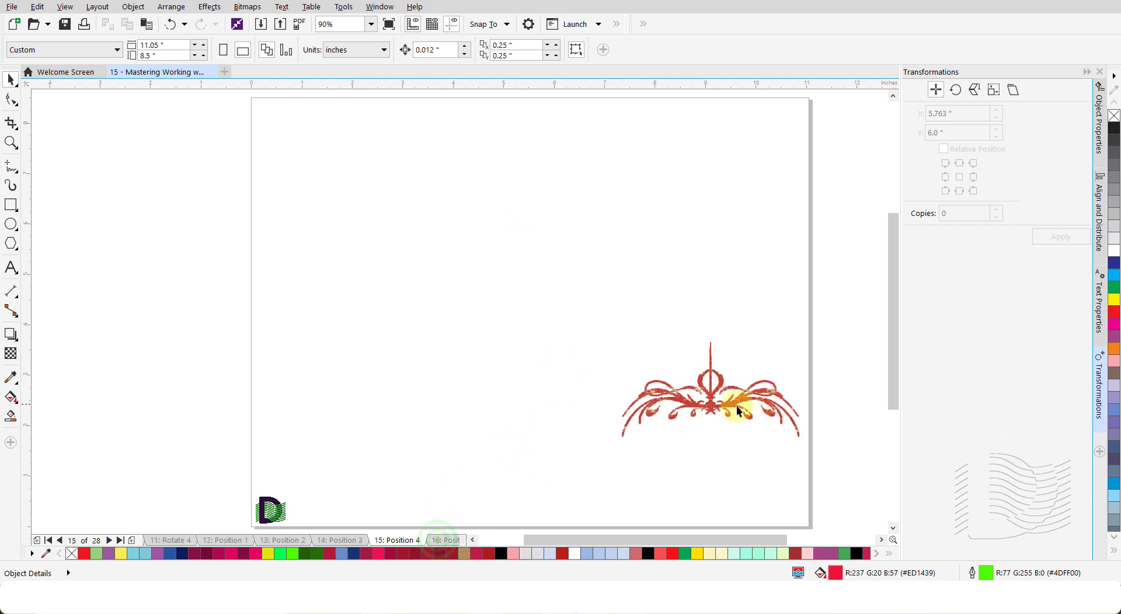
{"action": "left_click", "coordinate": [699, 405]}
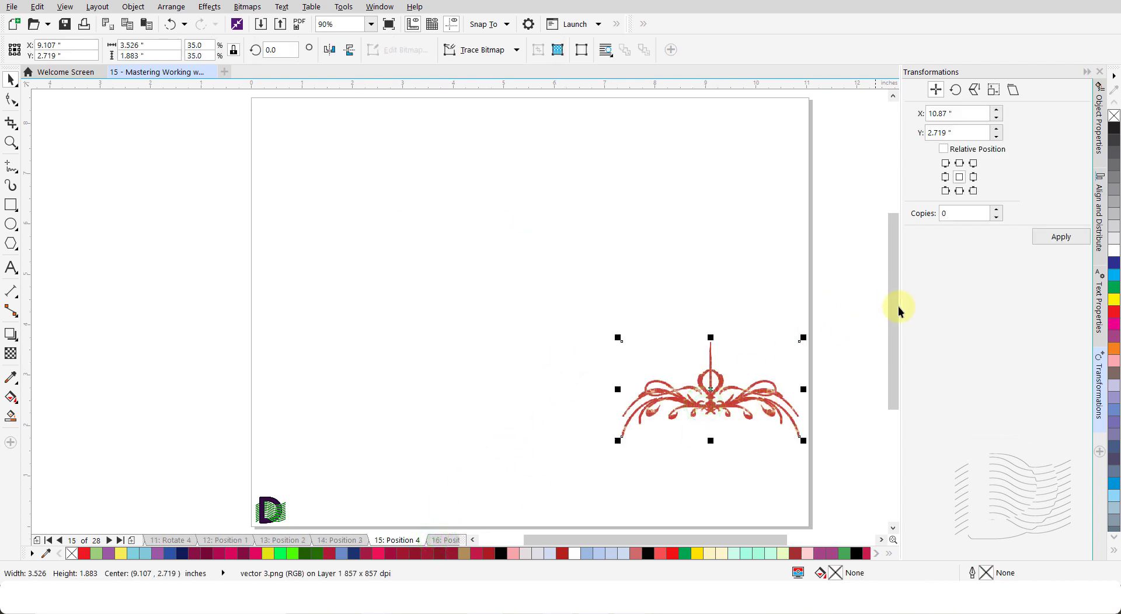
{"action": "left_click", "coordinate": [944, 151]}
{"action": "left_click", "coordinate": [946, 164]}
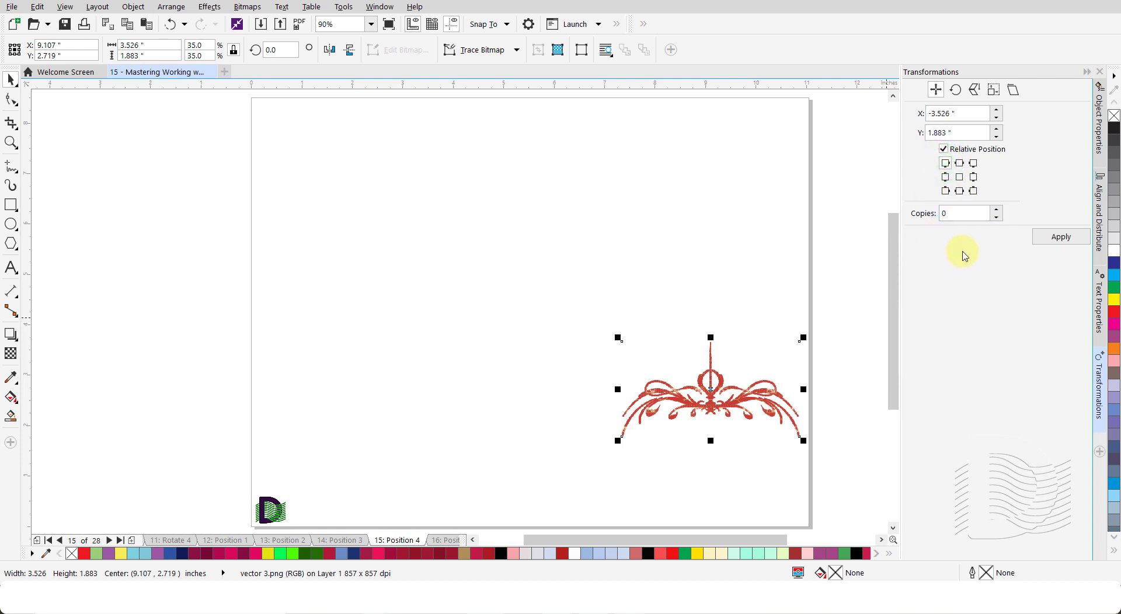
{"action": "left_click", "coordinate": [1000, 209]}
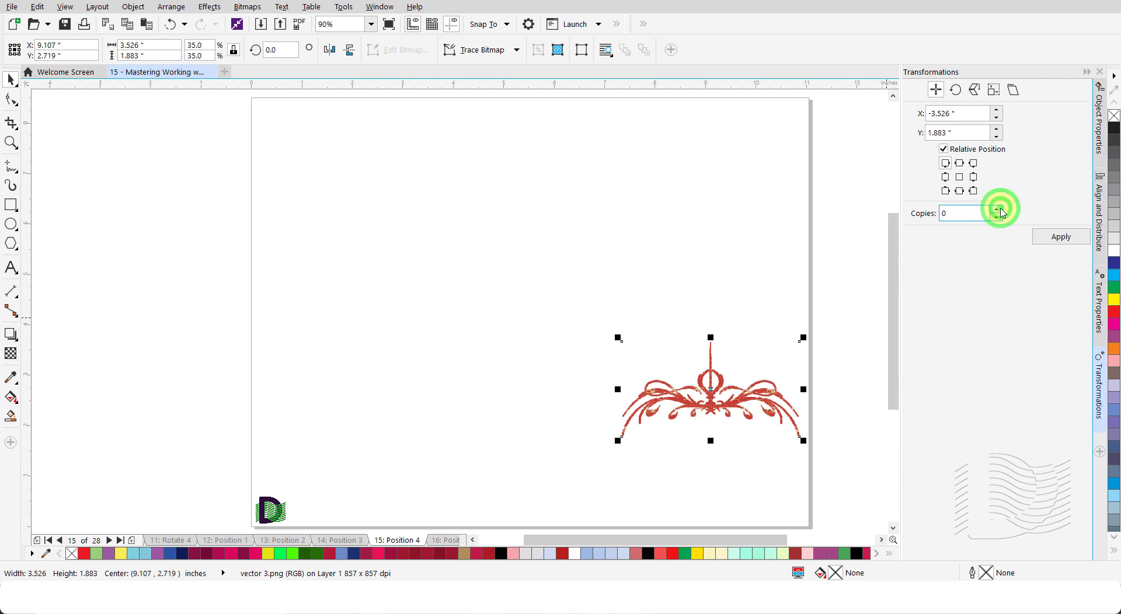
{"action": "left_click", "coordinate": [1000, 209]}
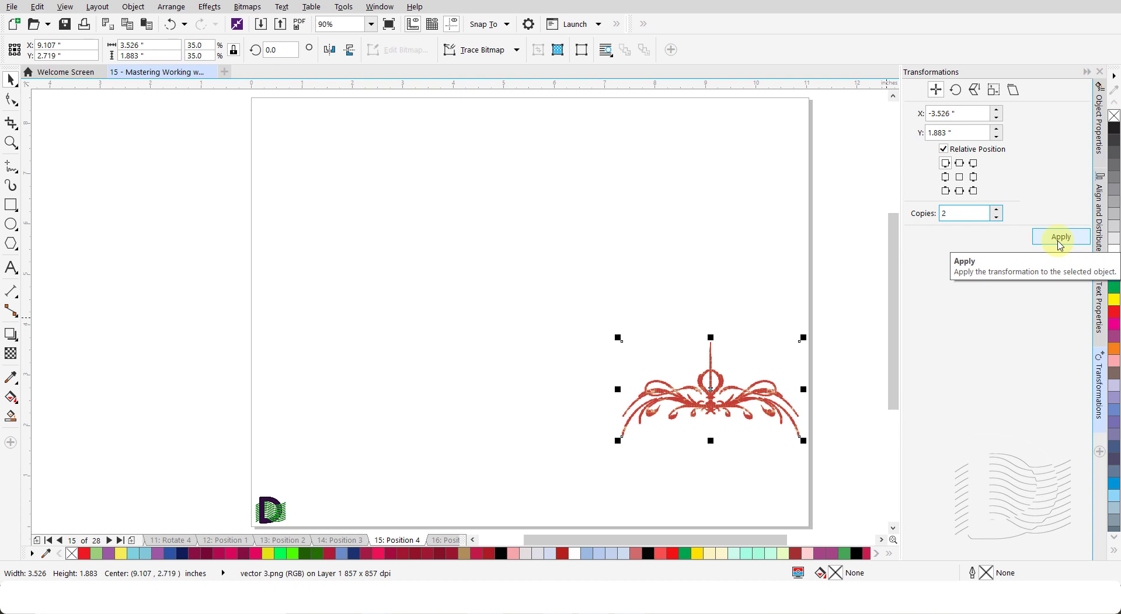
{"action": "left_click", "coordinate": [1060, 241]}
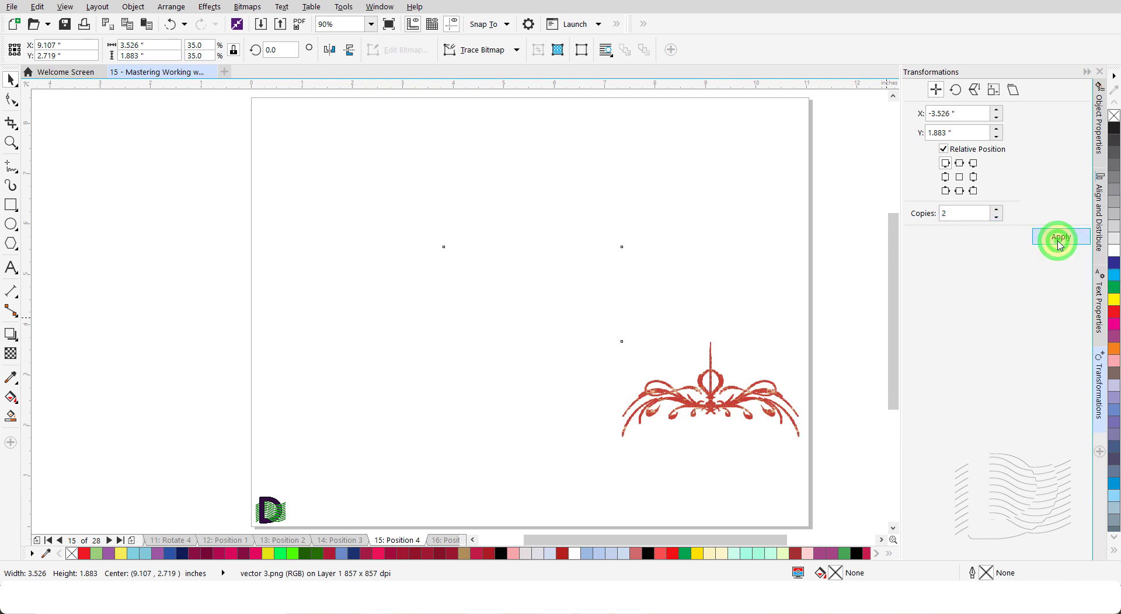
{"action": "left_click", "coordinate": [498, 442]}
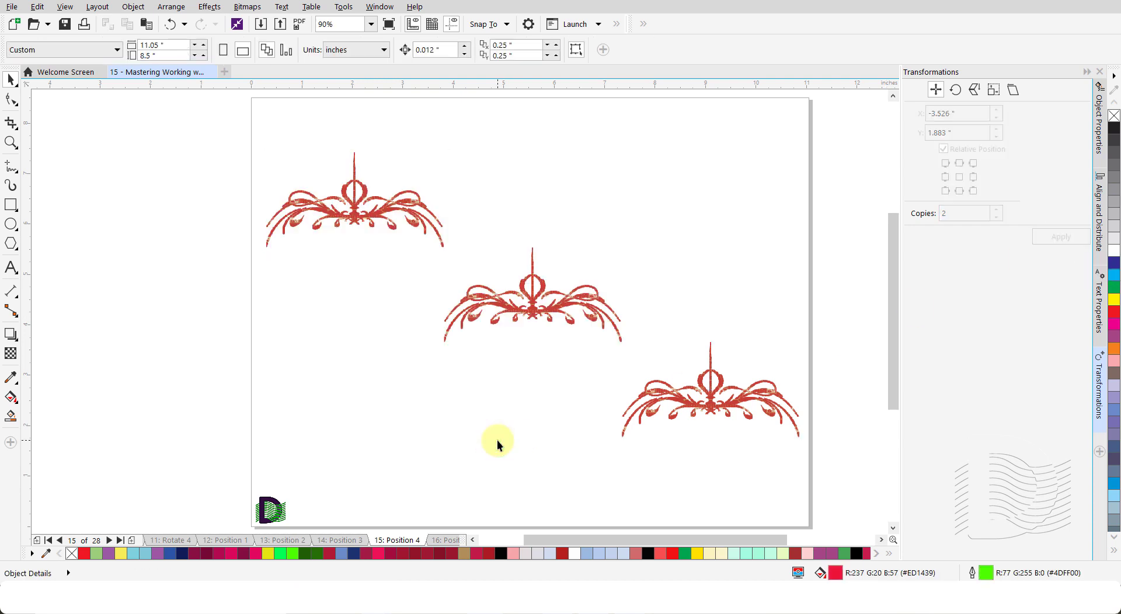
On the Position 5 page, create 5 copies of the red ornament, each offset by X -1 and Y 0.75 inches relative to the previous one.
{"action": "left_click", "coordinate": [442, 542]}
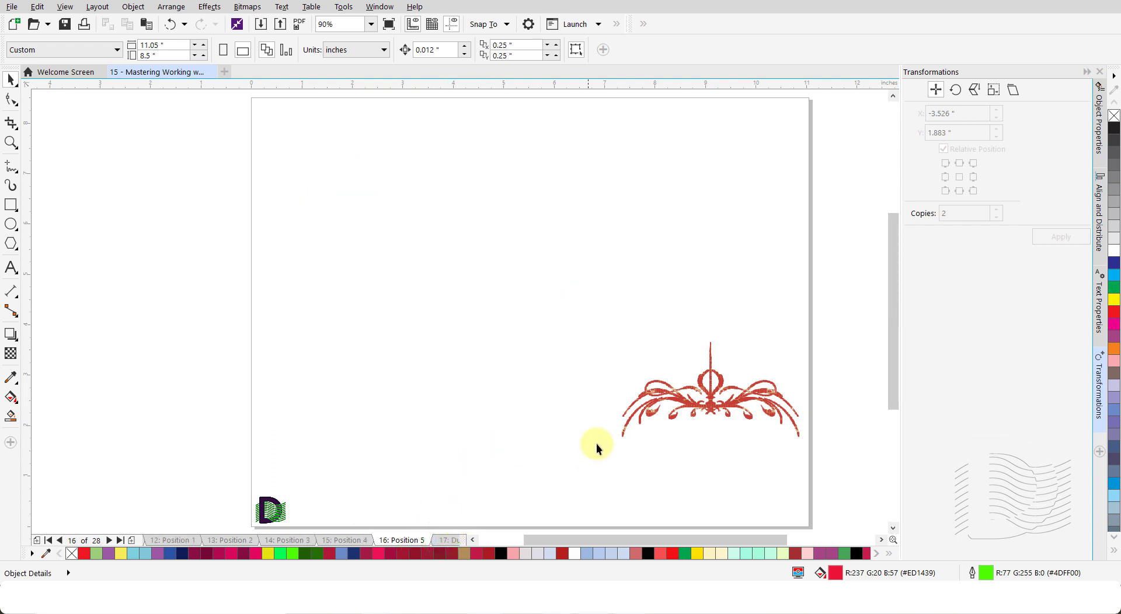
{"action": "left_click", "coordinate": [714, 408]}
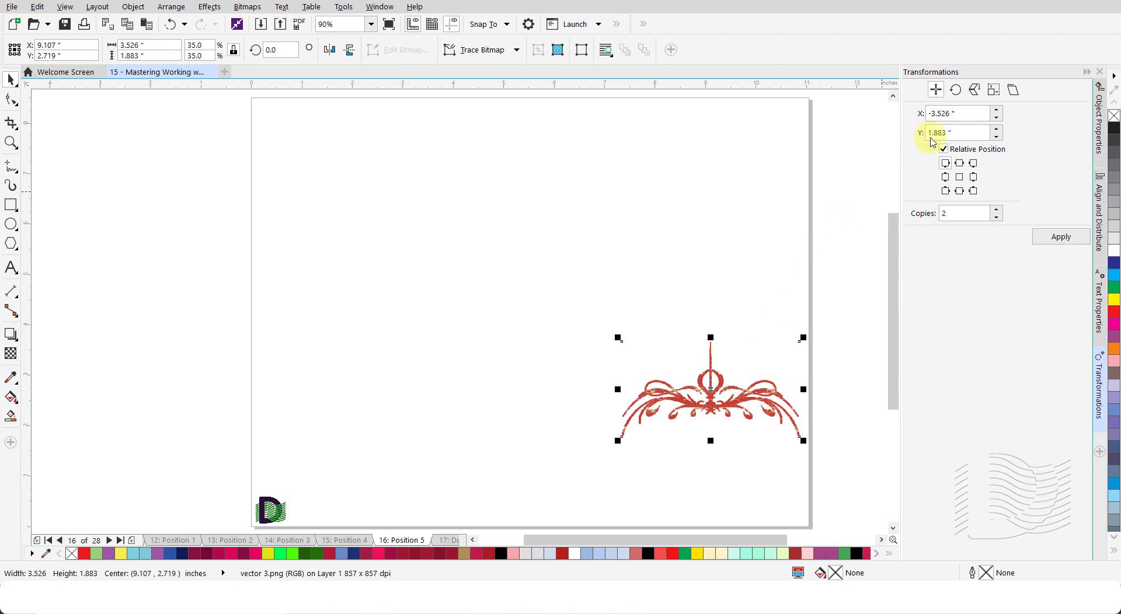
{"action": "double_click", "coordinate": [962, 112]}
{"action": "type", "text": "-"}
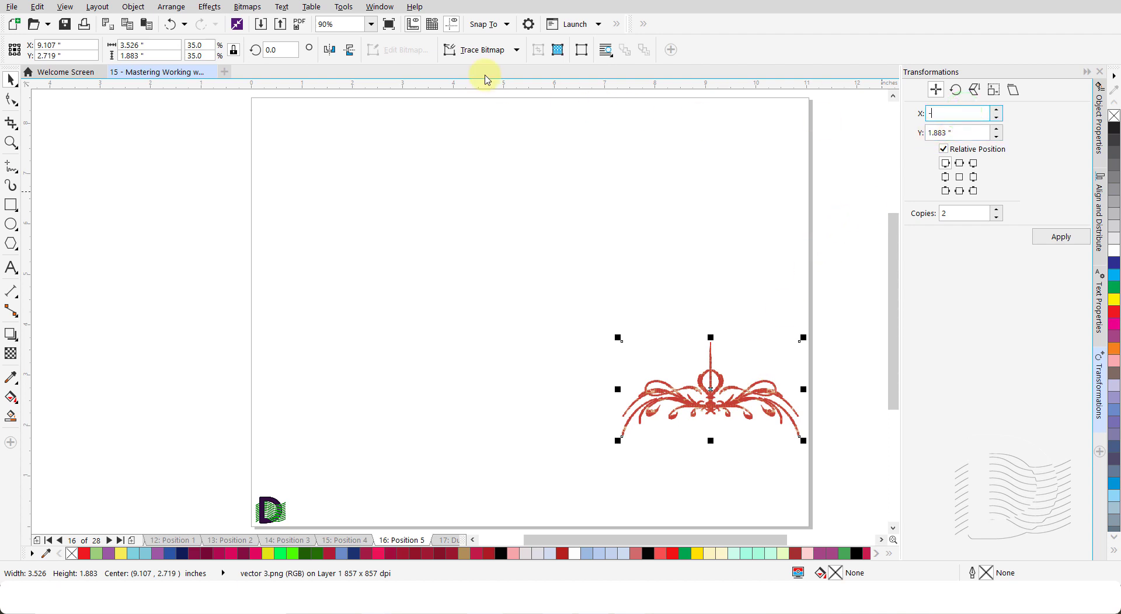
{"action": "type", "text": "1"}
{"action": "key", "text": "Tab"}
{"action": "type", "text": "0."}
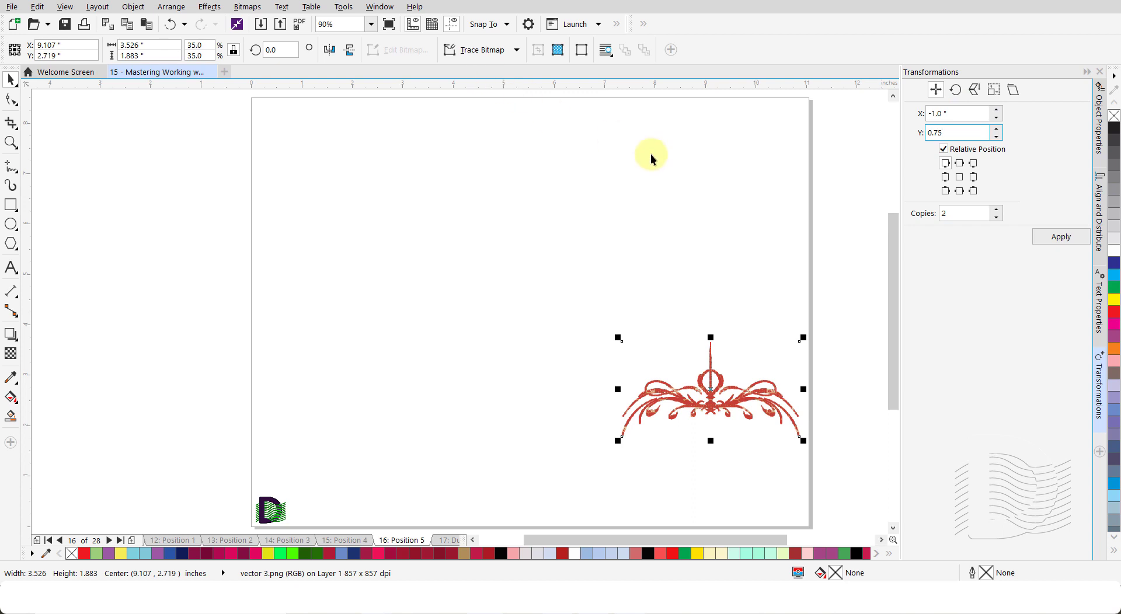
{"action": "key", "text": "Tab"}
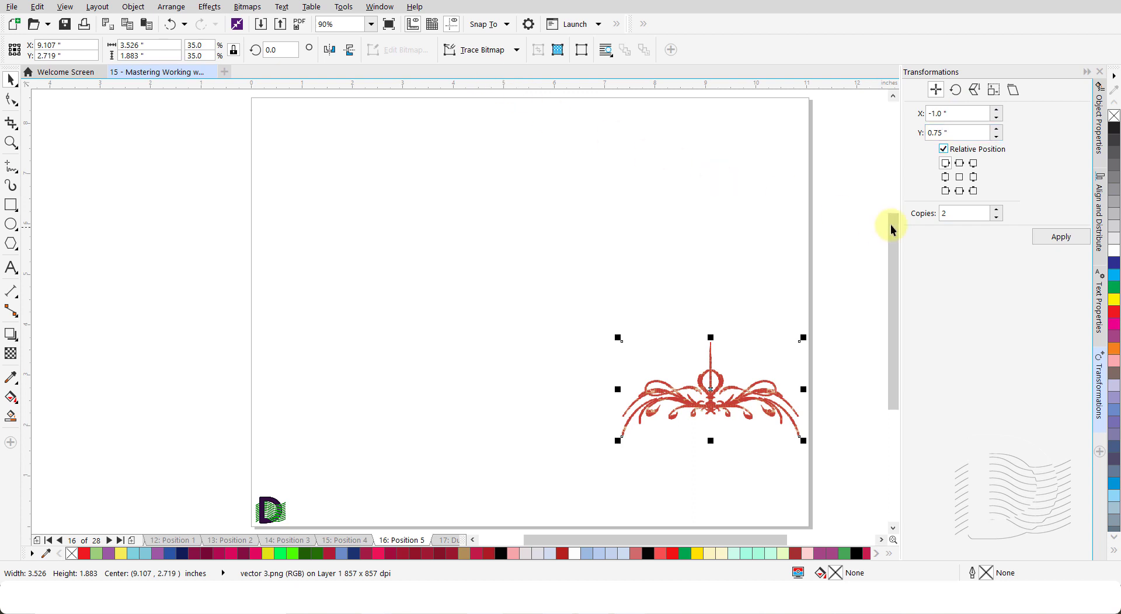
{"action": "double_click", "coordinate": [953, 213]}
{"action": "type", "text": "5"}
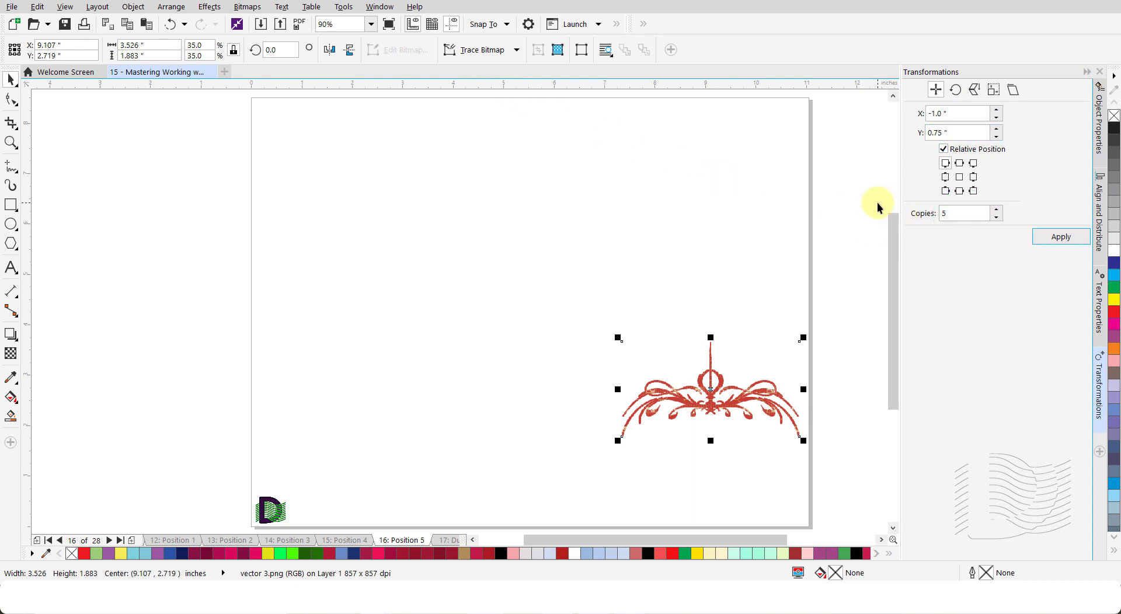
{"action": "left_click", "coordinate": [1064, 237]}
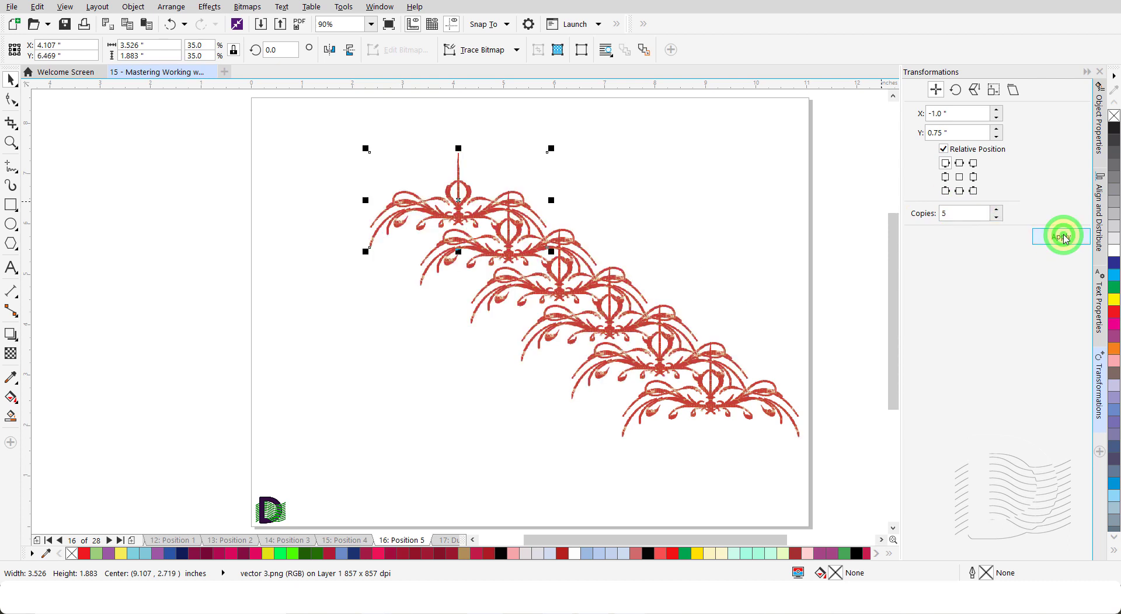
{"action": "left_click", "coordinate": [497, 416]}
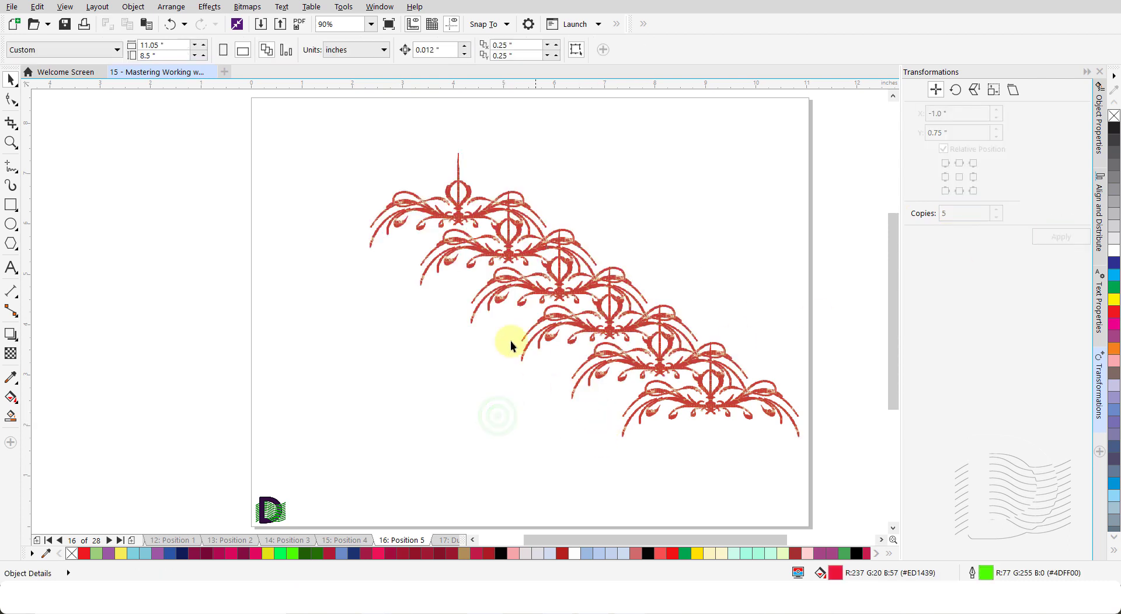
On the Duplicate_Copy 1 page, duplicate the blue patterned rectangle and delete the duplicate.
{"action": "left_click", "coordinate": [448, 542]}
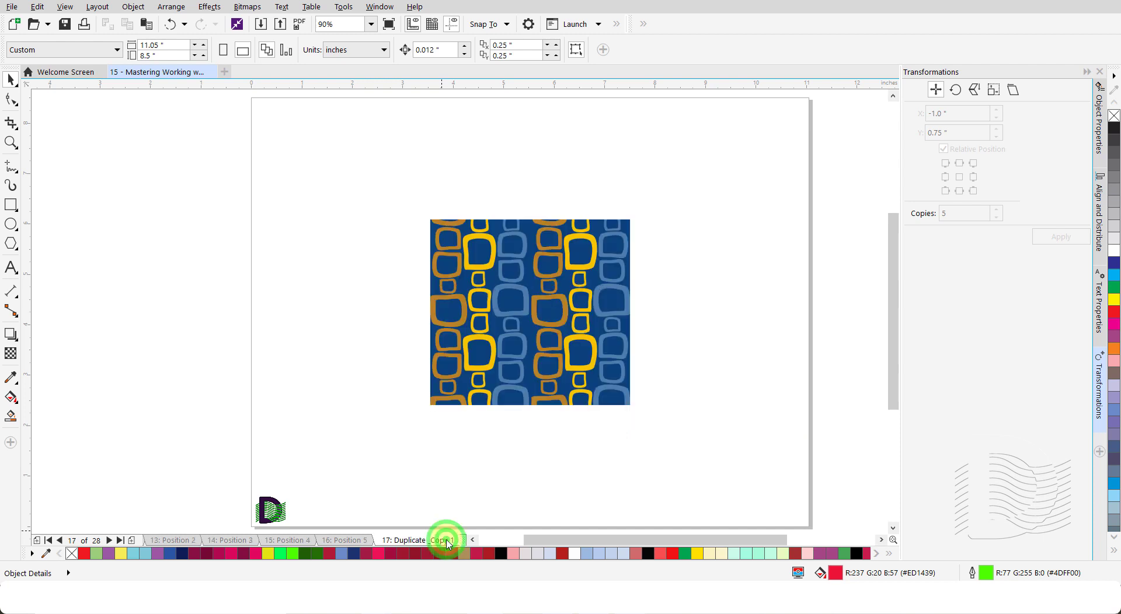
{"action": "left_click", "coordinate": [526, 337]}
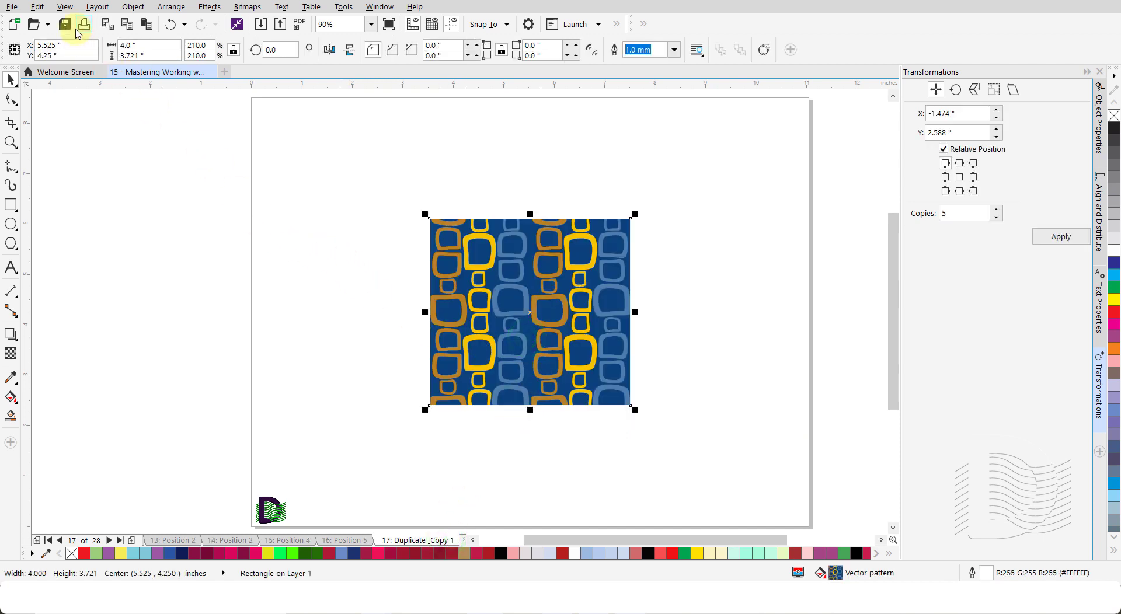
{"action": "left_click", "coordinate": [38, 8]}
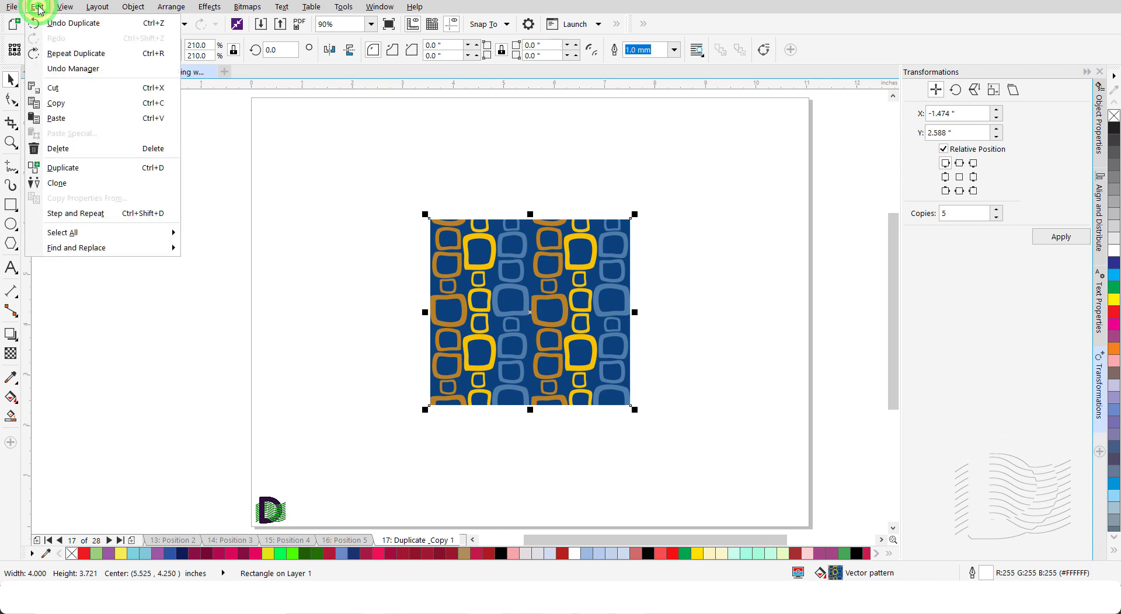
{"action": "left_click", "coordinate": [88, 170]}
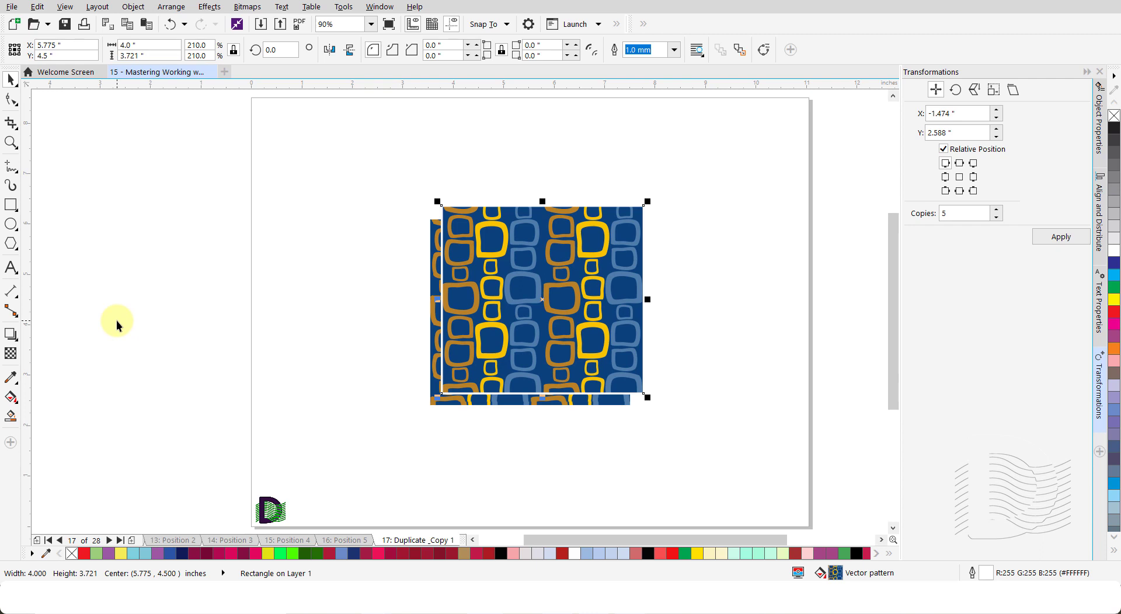
{"action": "key", "text": "Delete"}
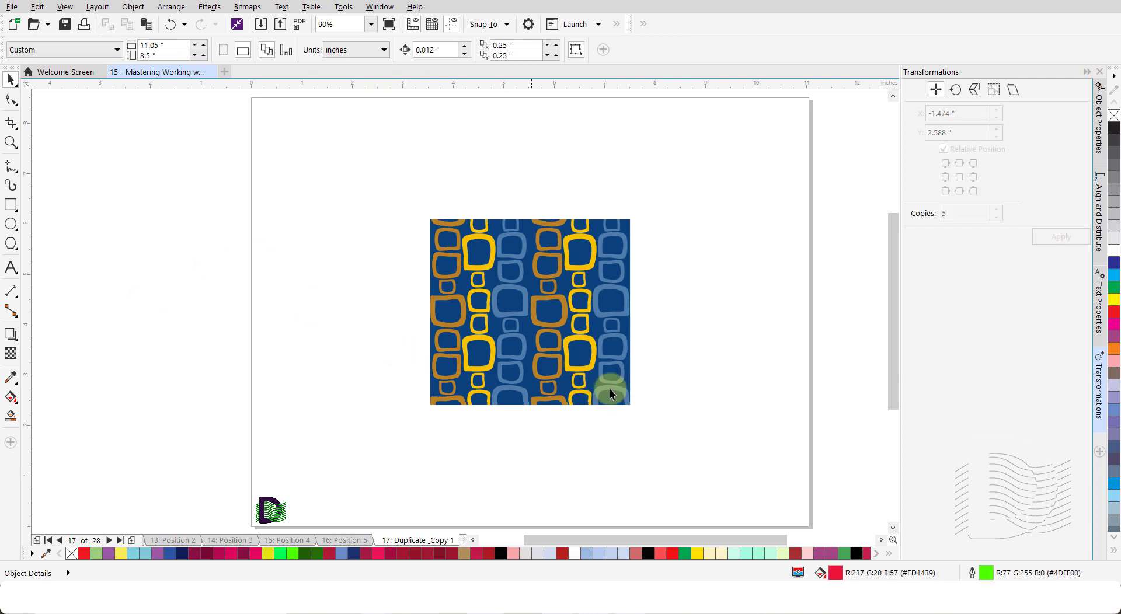
Duplicate the blue patterned rectangle once more and remove that second duplicate.
{"action": "left_click", "coordinate": [588, 383]}
{"action": "key", "text": "ctrl+d"}
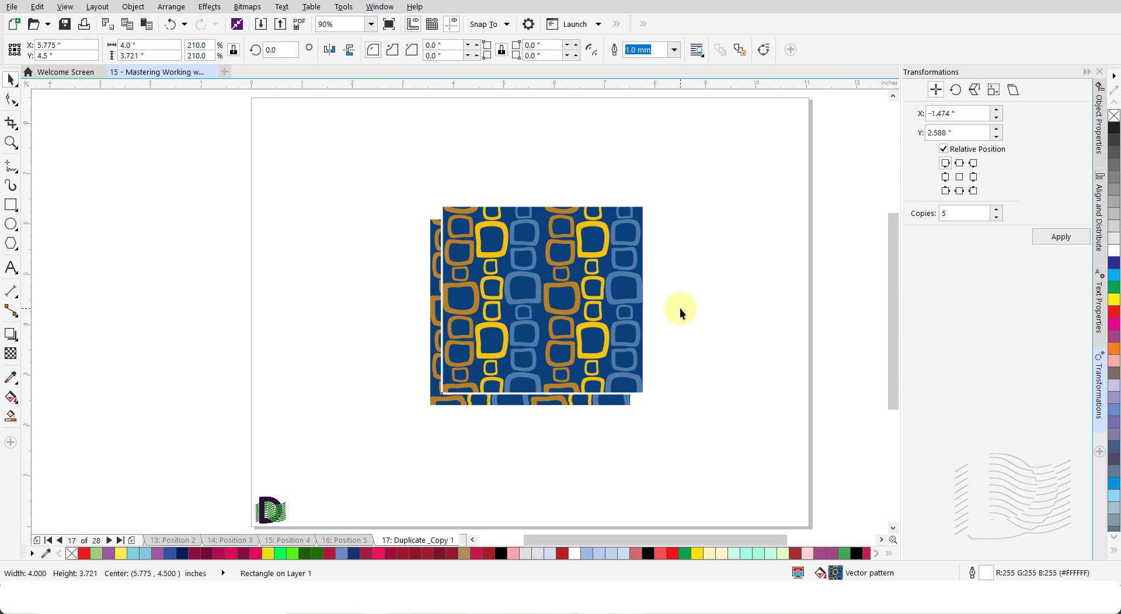
{"action": "key", "text": "Delete"}
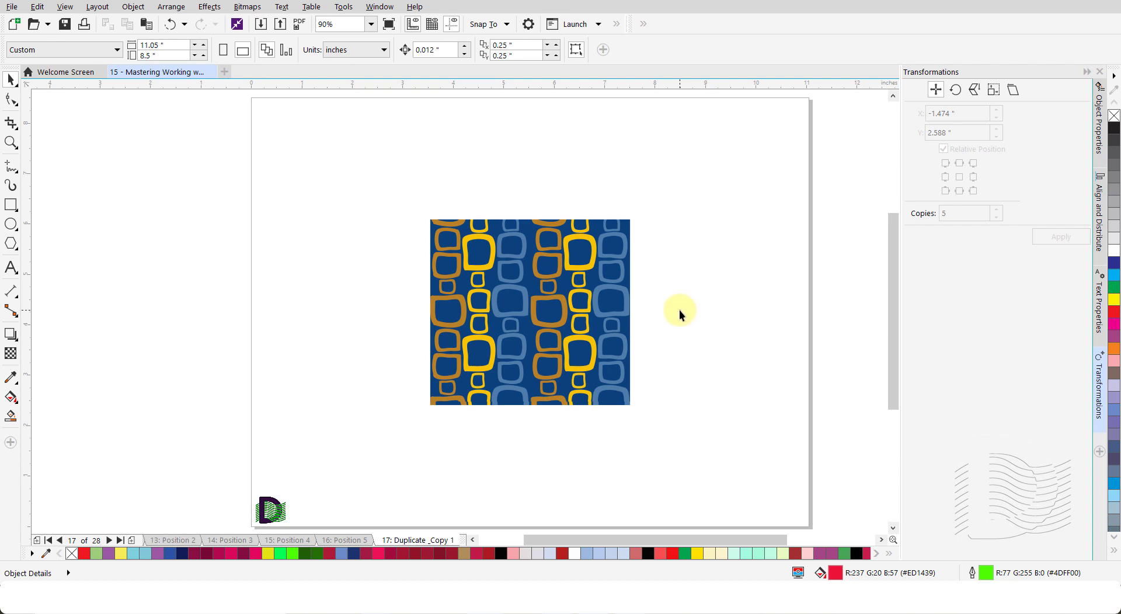
Check the horizontal and vertical duplicate offset in the document's General options.
{"action": "key", "text": "ctrl+j"}
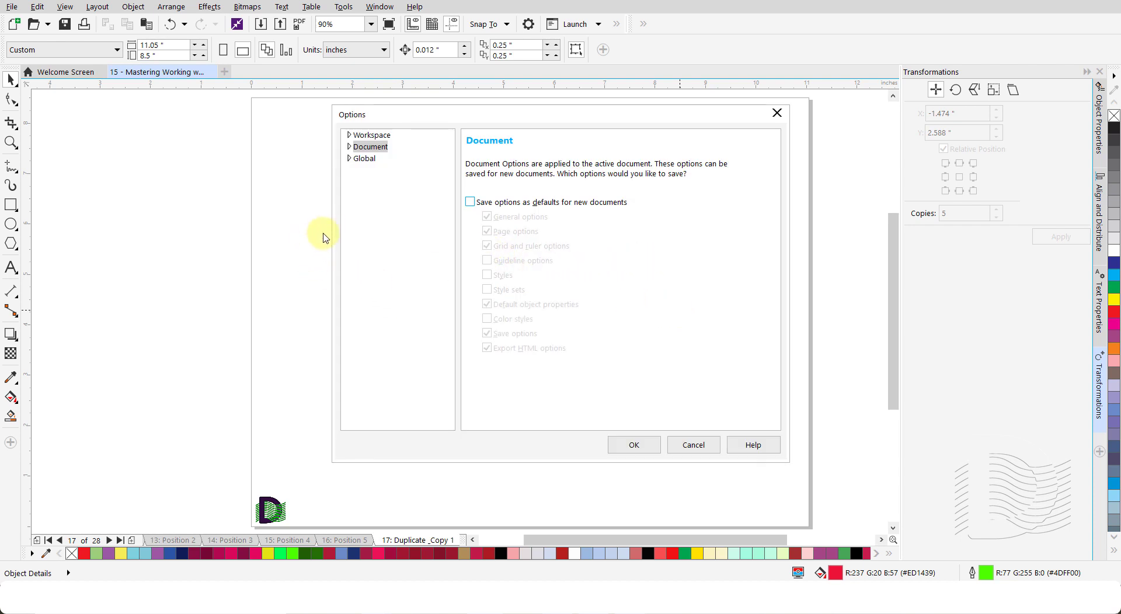
{"action": "left_click", "coordinate": [350, 148]}
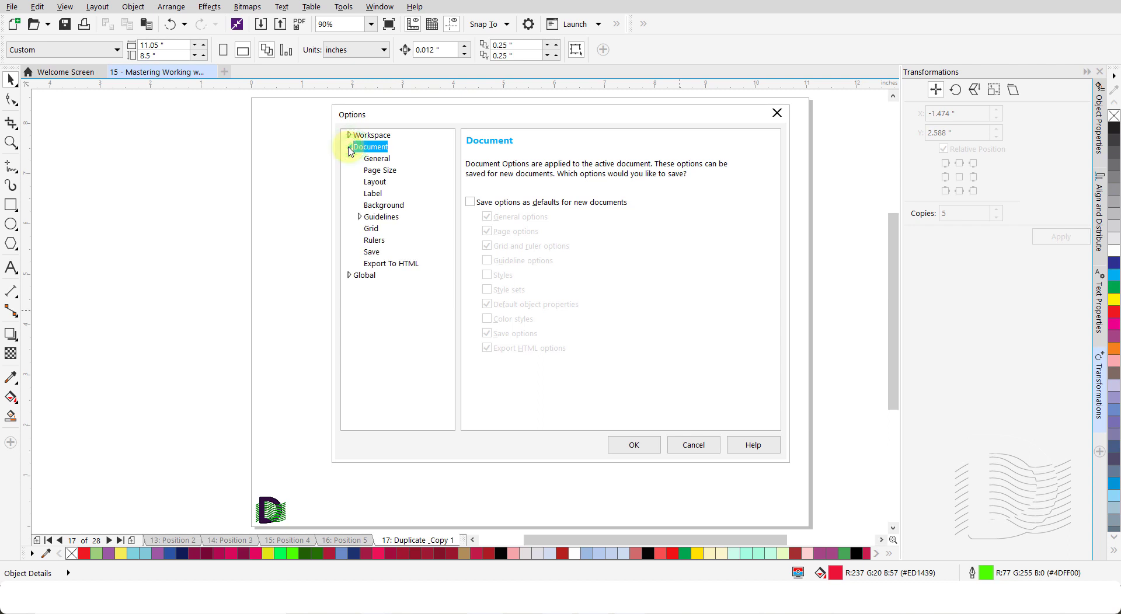
{"action": "left_click", "coordinate": [381, 162]}
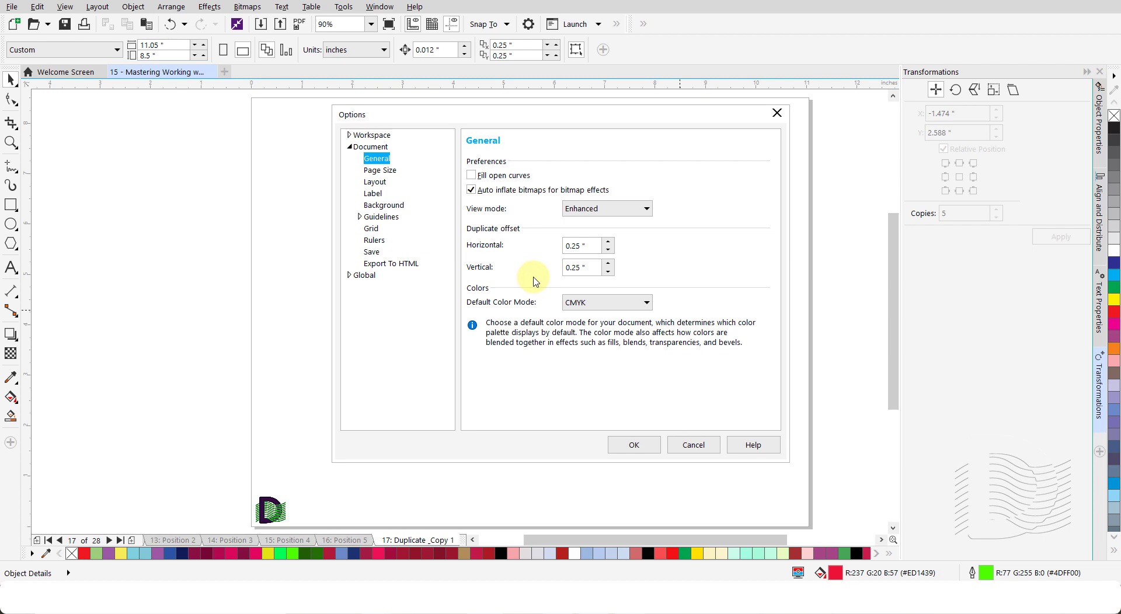
{"action": "left_click", "coordinate": [349, 146]}
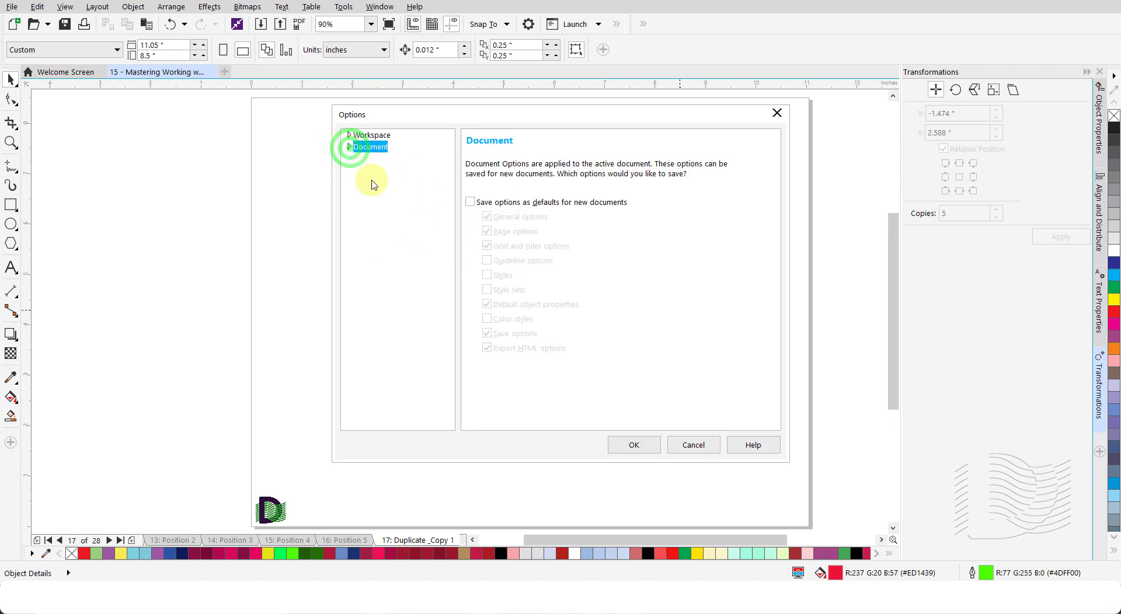
{"action": "left_click", "coordinate": [634, 445]}
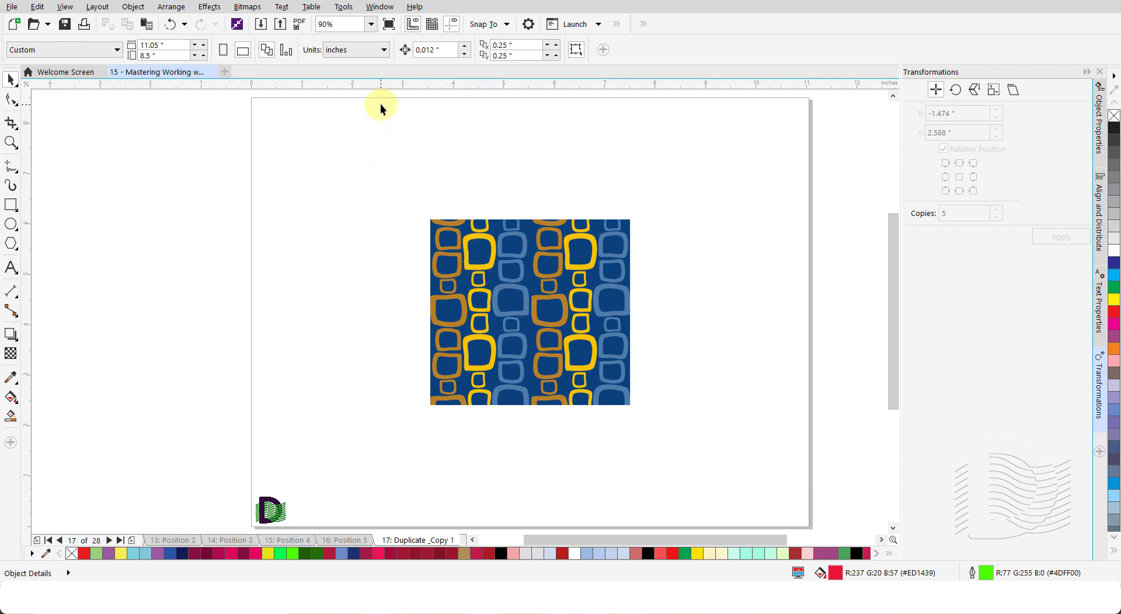
Open the Step and Repeat docker for the blue patterned rectangle and set a horizontal offset of 1 inch.
{"action": "left_click", "coordinate": [379, 8]}
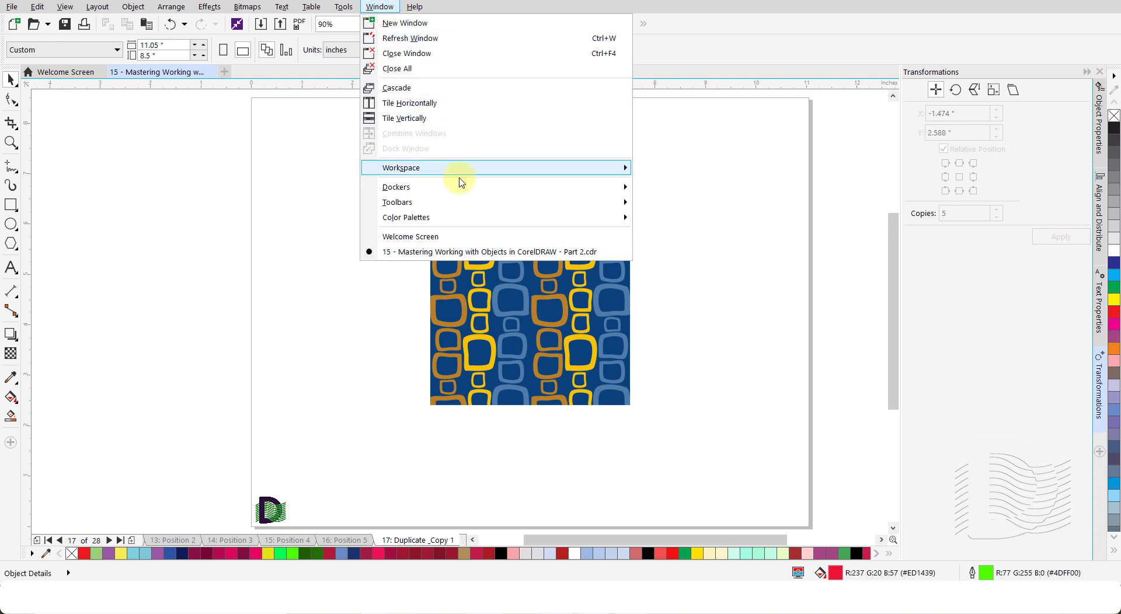
{"action": "mouse_move", "coordinate": [464, 192]}
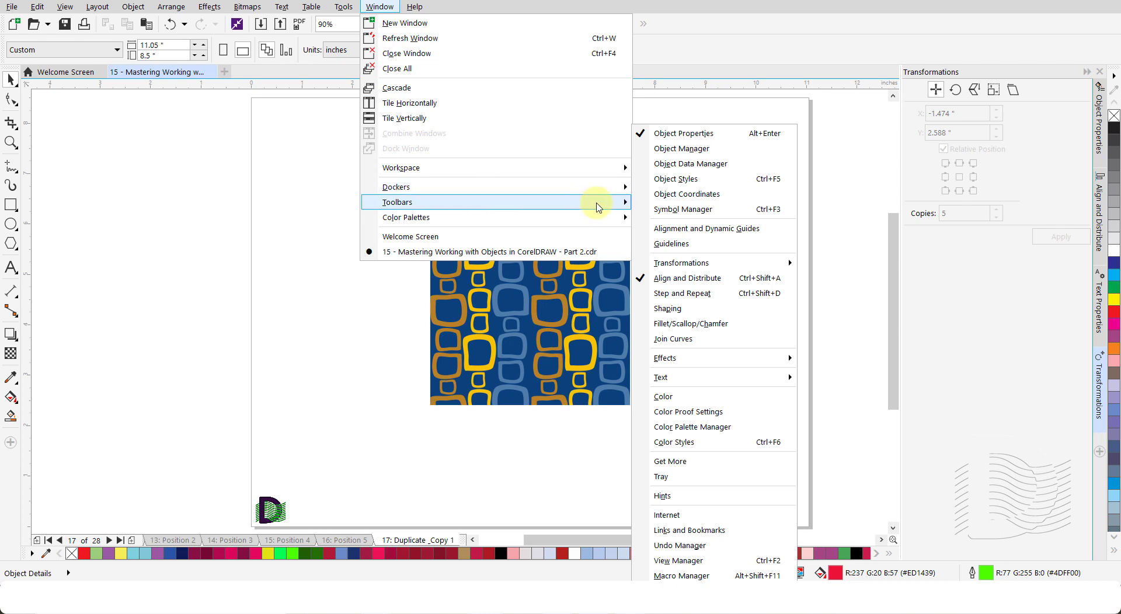
{"action": "left_click", "coordinate": [688, 294]}
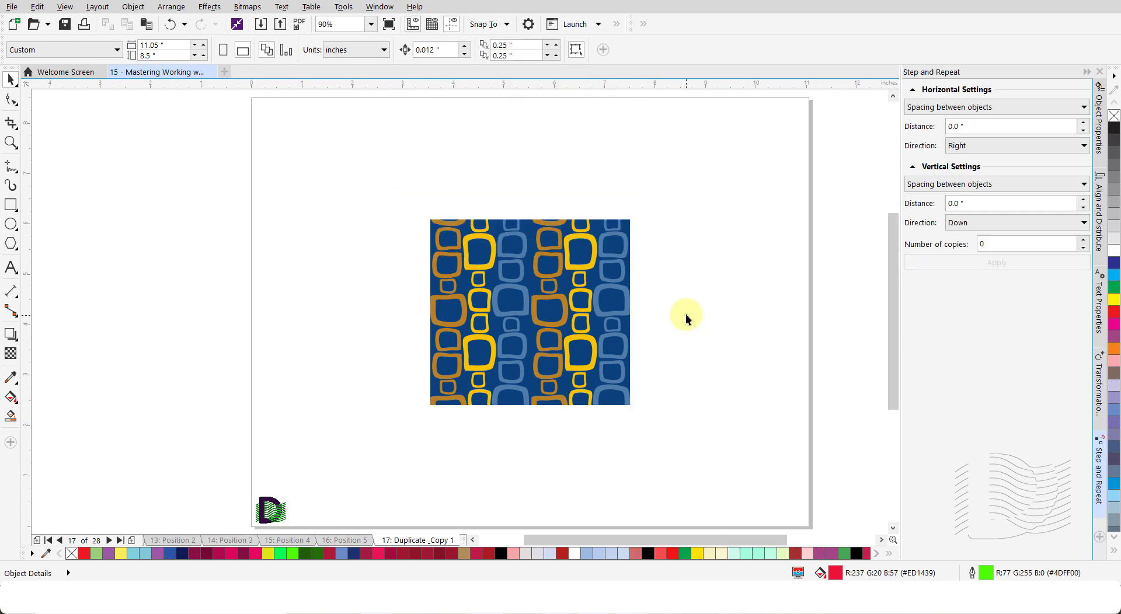
{"action": "left_click", "coordinate": [514, 322]}
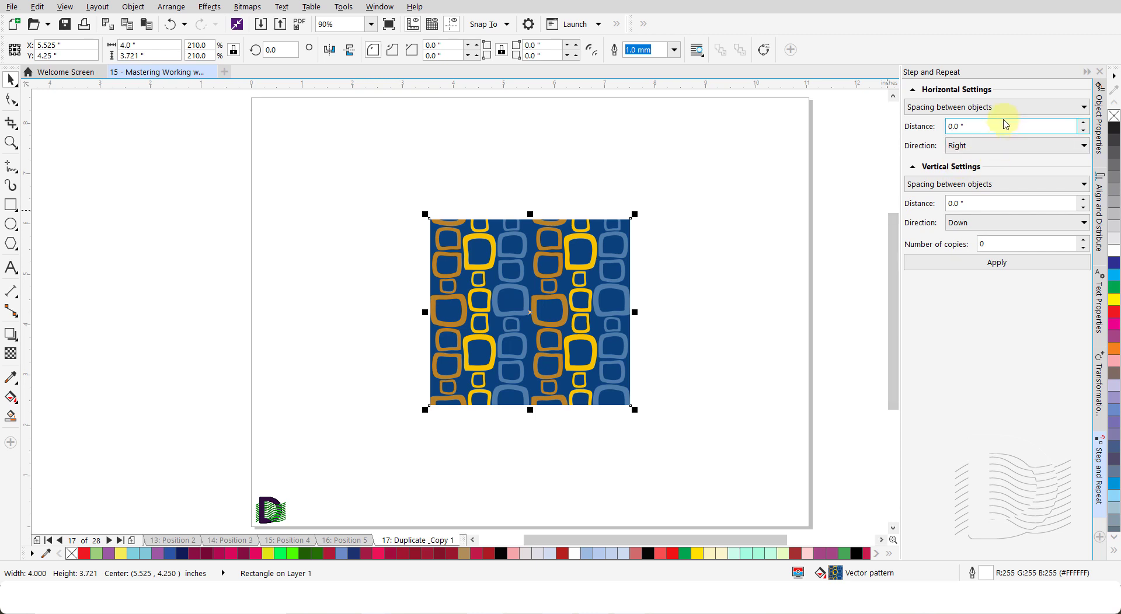
{"action": "left_click", "coordinate": [1084, 109]}
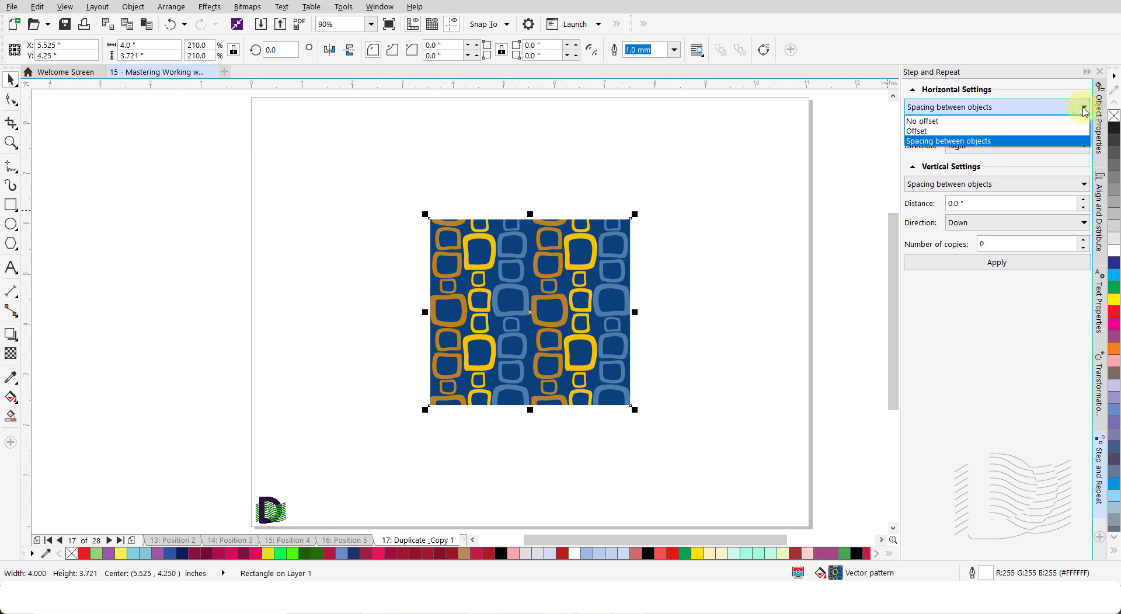
{"action": "left_click", "coordinate": [1038, 131]}
{"action": "double_click", "coordinate": [983, 126]}
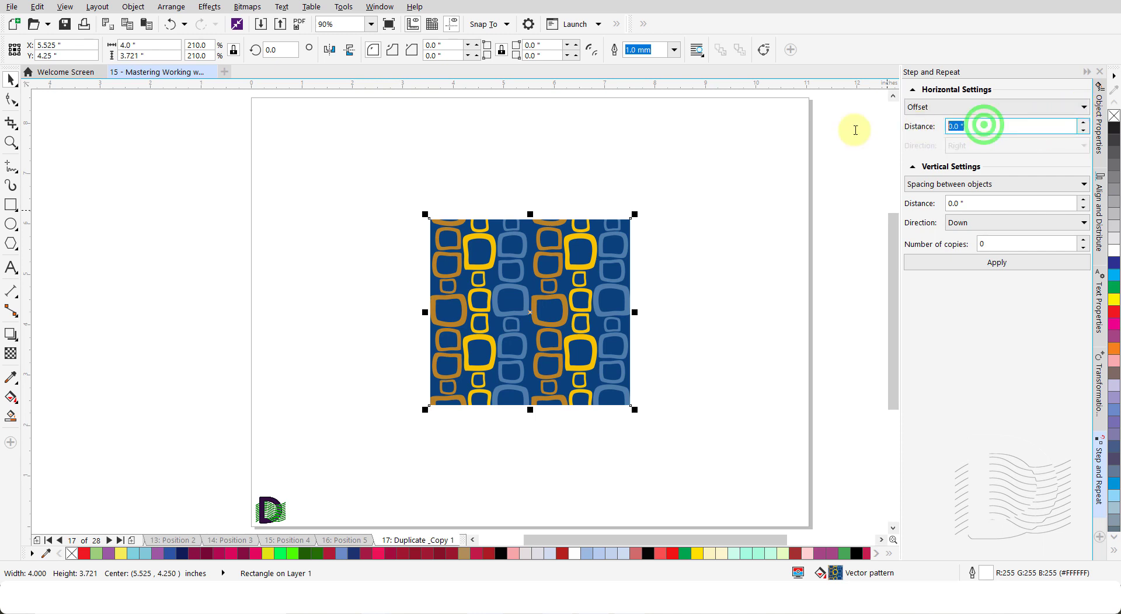
{"action": "type", "text": "1"}
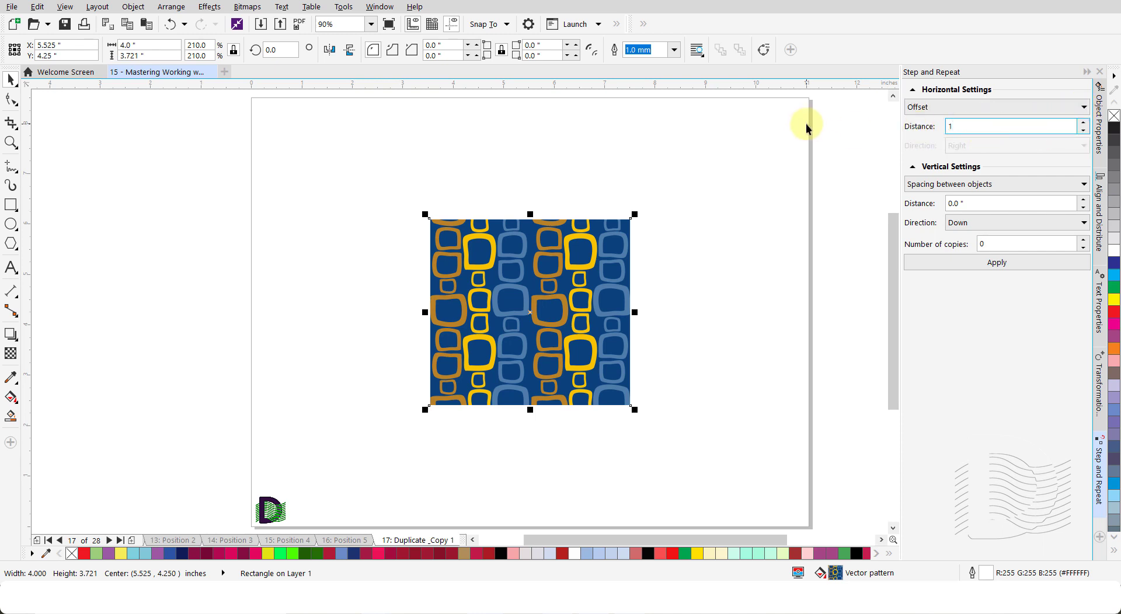
{"action": "key", "text": "Tab"}
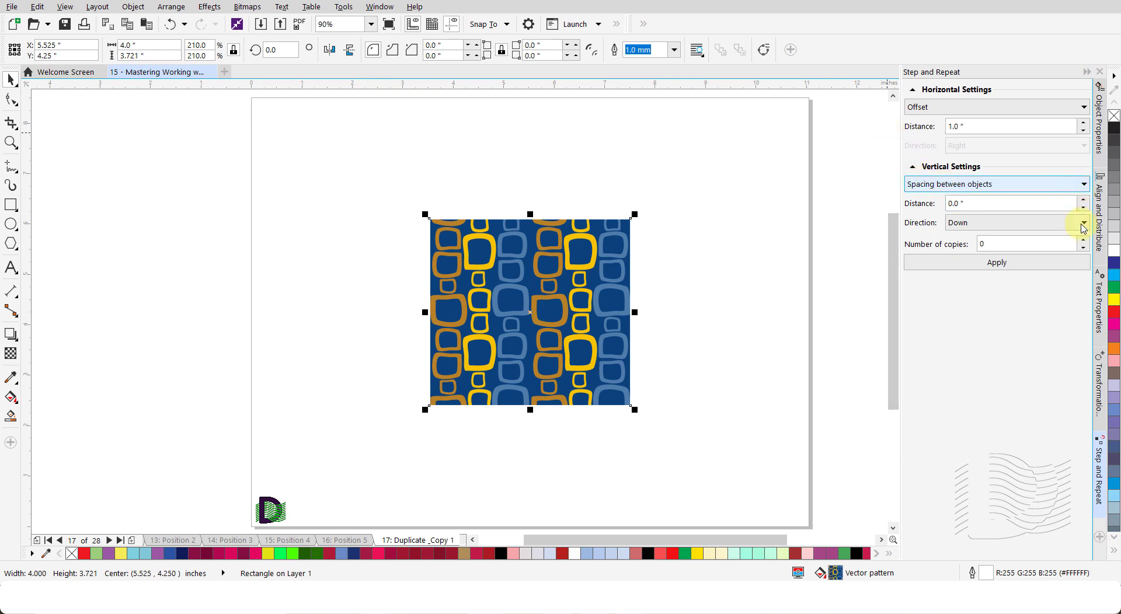
Set a vertical offset of 1 inch and create 1 copy of the blue patterned rectangle.
{"action": "left_click", "coordinate": [1083, 185]}
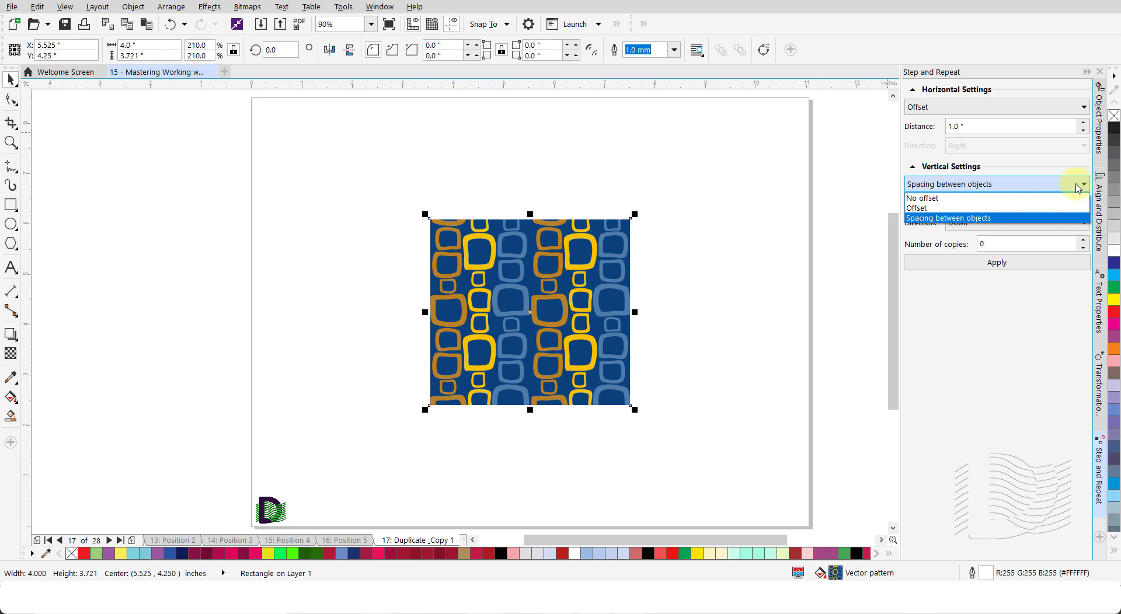
{"action": "left_click", "coordinate": [1000, 209]}
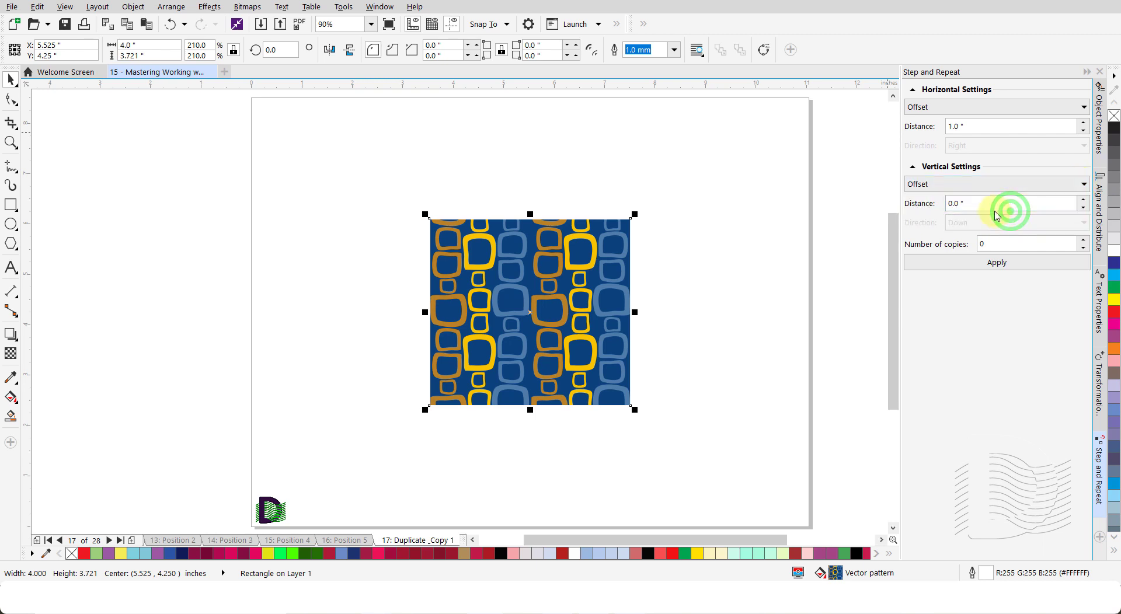
{"action": "left_click", "coordinate": [977, 202]}
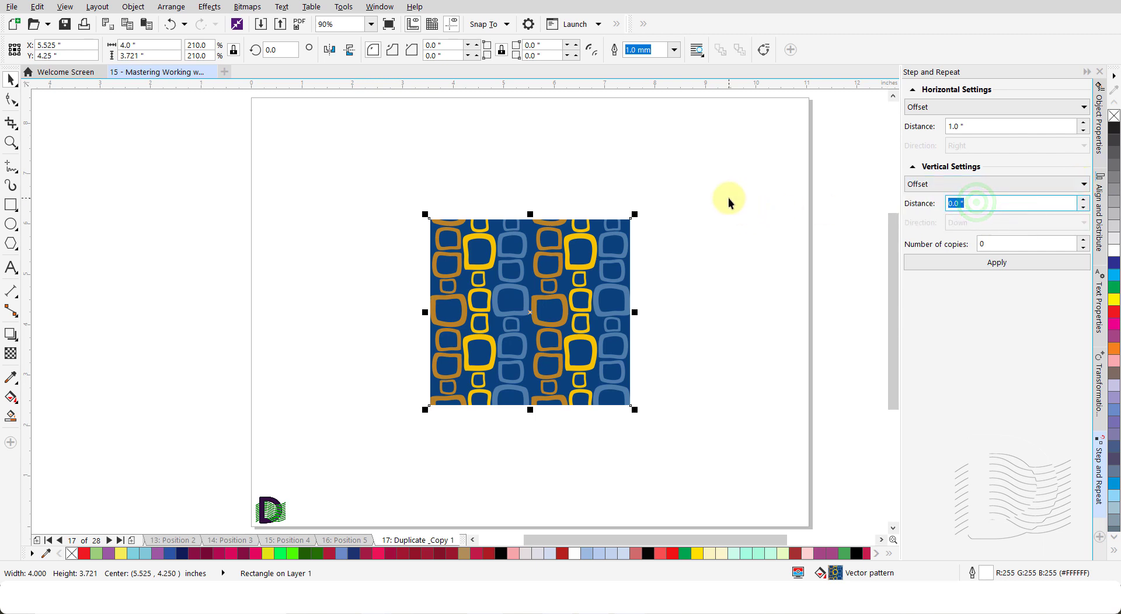
{"action": "type", "text": "1"}
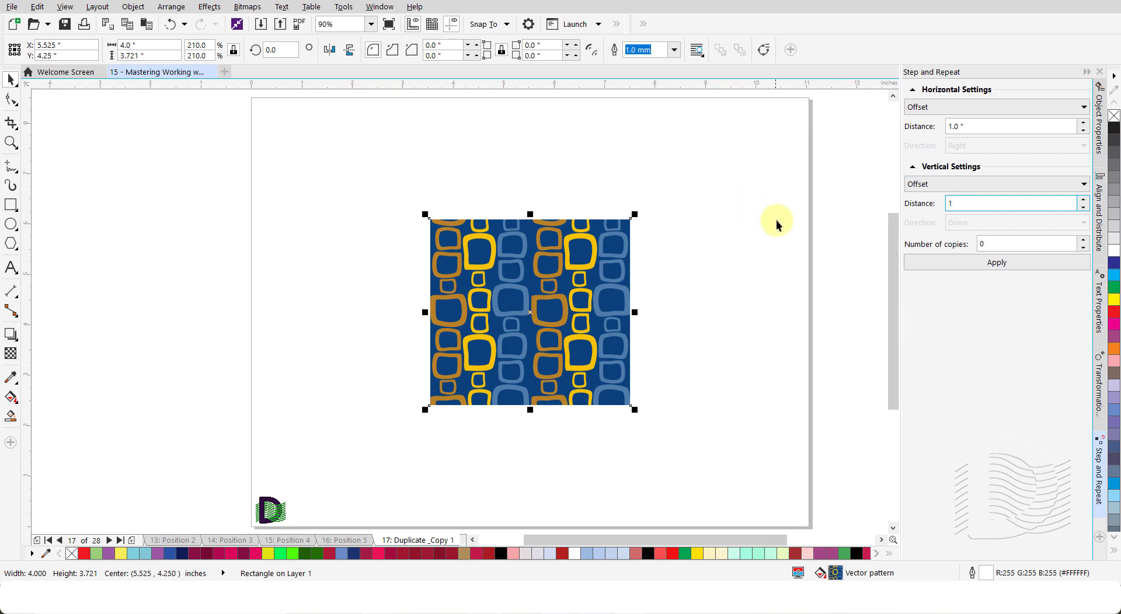
{"action": "key", "text": "Tab"}
{"action": "type", "text": "1"}
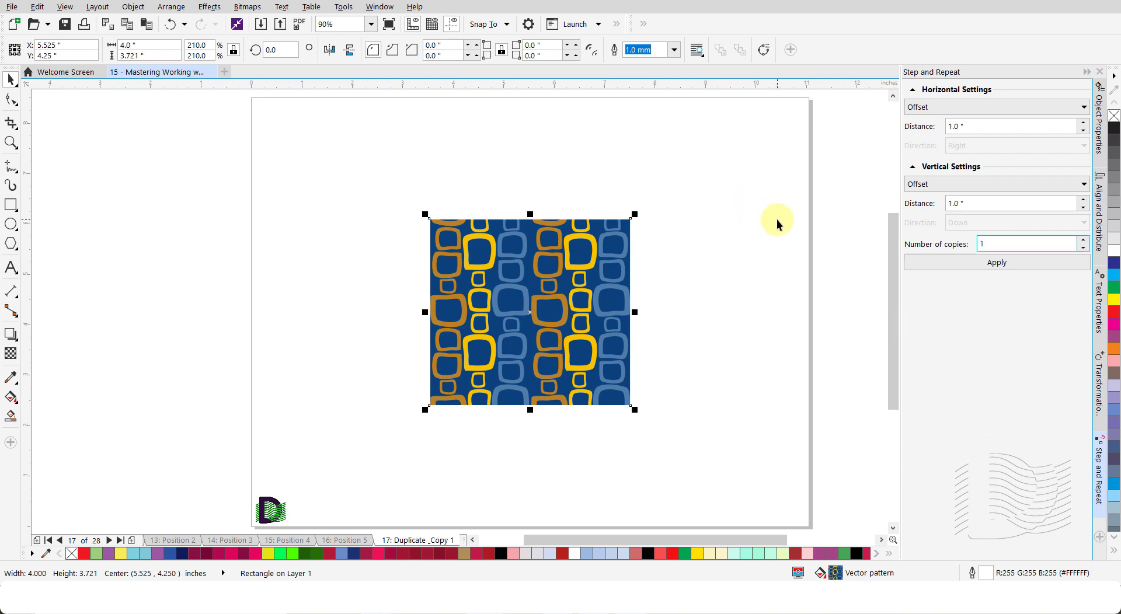
{"action": "left_click", "coordinate": [983, 267]}
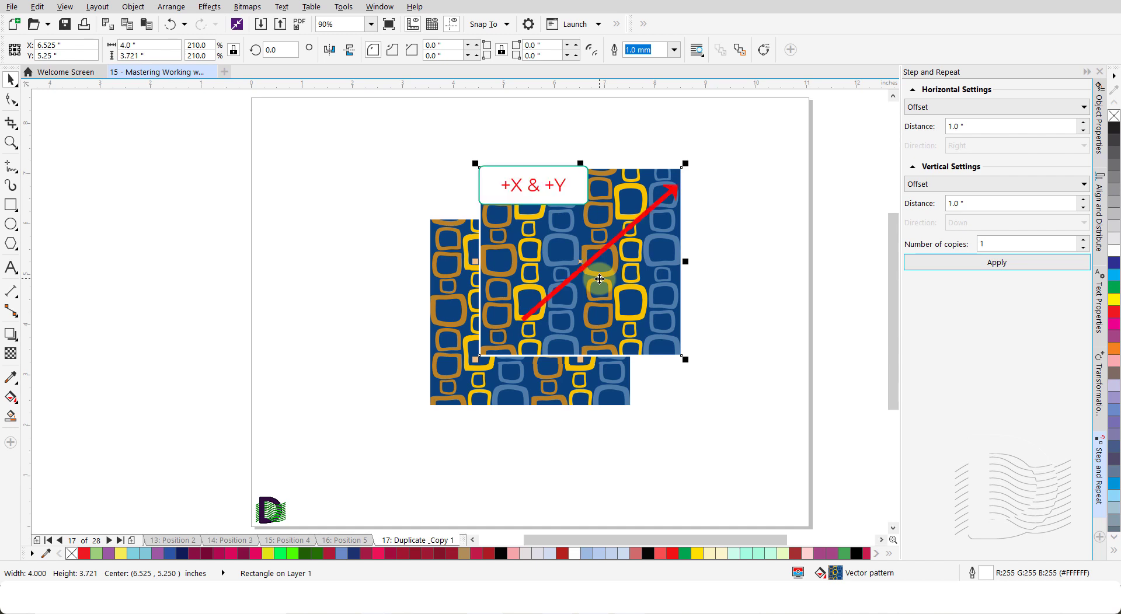
Move the copy to the original's lower right, lower left and finally upper left, centred at about X 3.29, Y 5.92 inches.
{"action": "left_click_drag", "start_coordinate": [599, 279], "coordinate": [607, 396]}
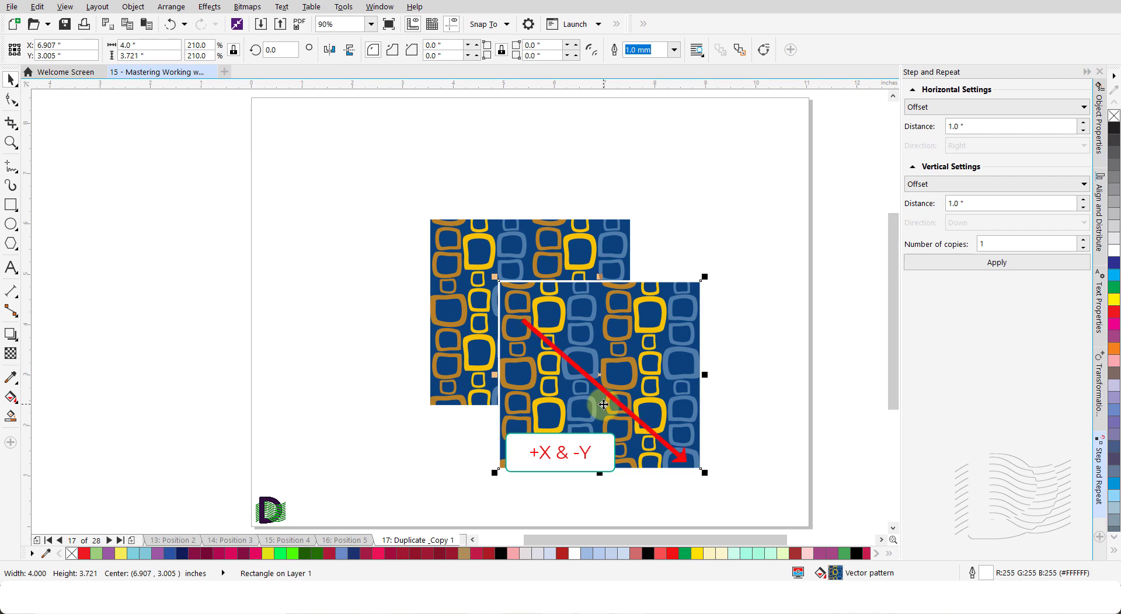
{"action": "left_click_drag", "start_coordinate": [603, 405], "coordinate": [416, 393]}
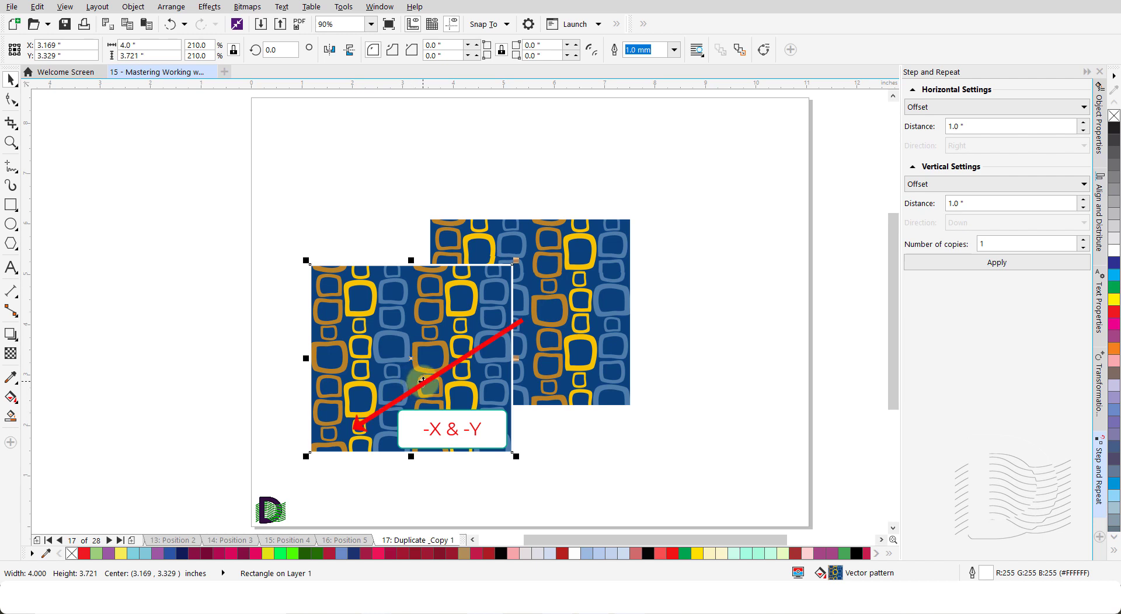
{"action": "left_click_drag", "start_coordinate": [421, 380], "coordinate": [429, 252]}
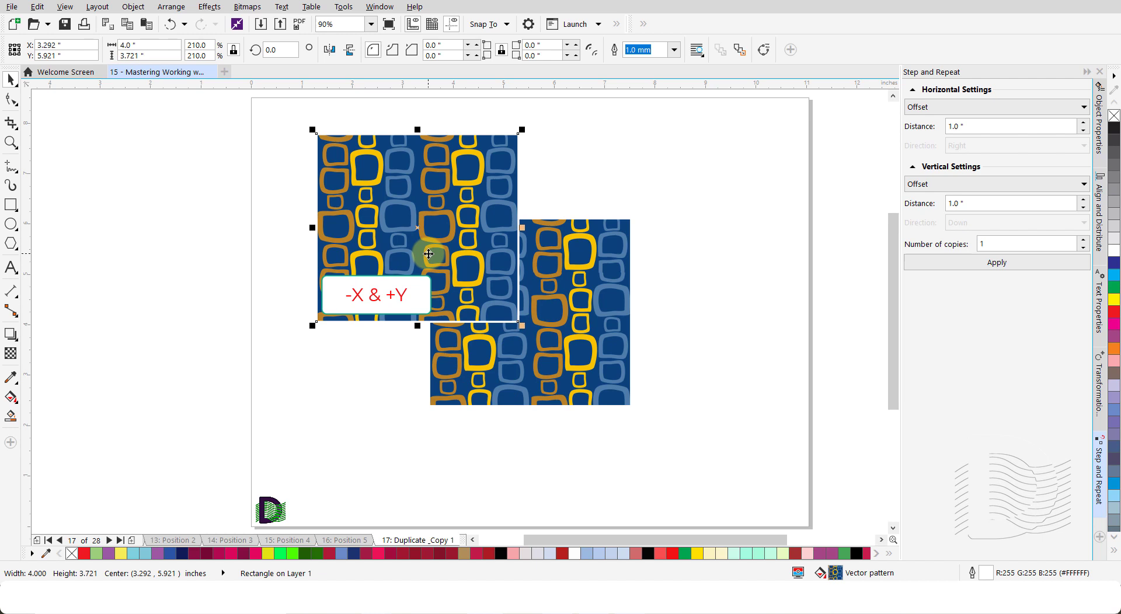
{"action": "left_click", "coordinate": [696, 359]}
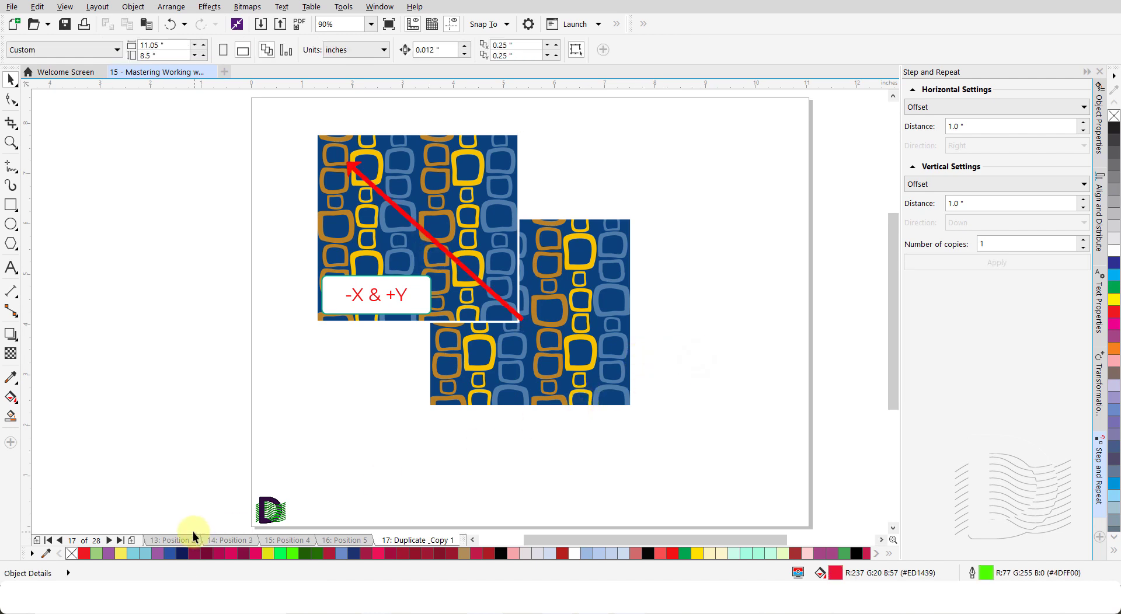
On the Duplicate_Copy 2 page, copy the blue patterned rectangle to the clipboard.
{"action": "left_click", "coordinate": [110, 541]}
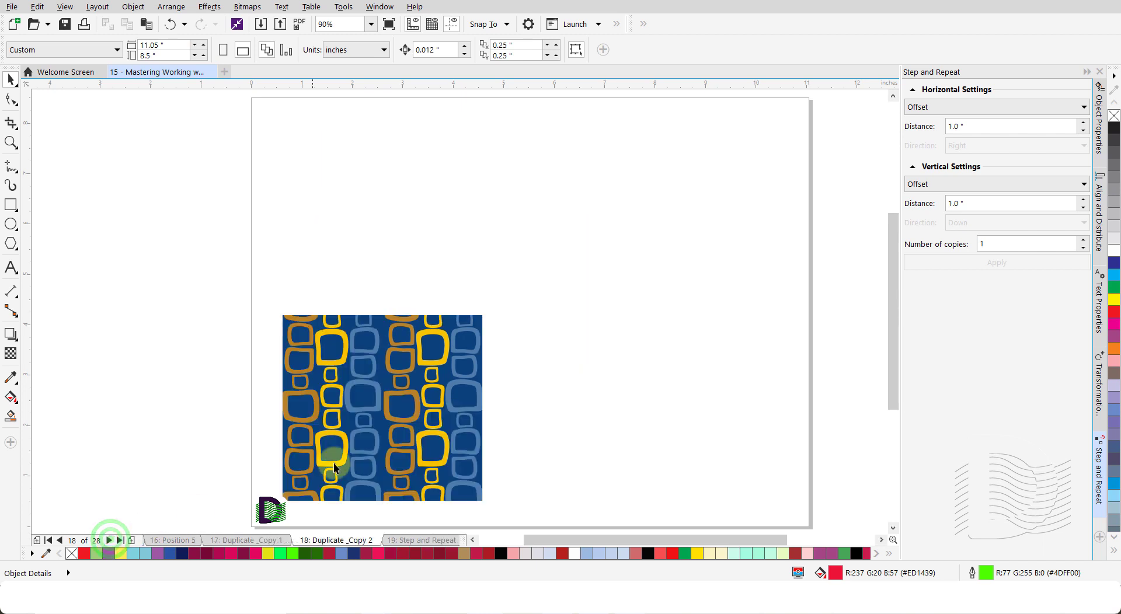
{"action": "left_click", "coordinate": [418, 427]}
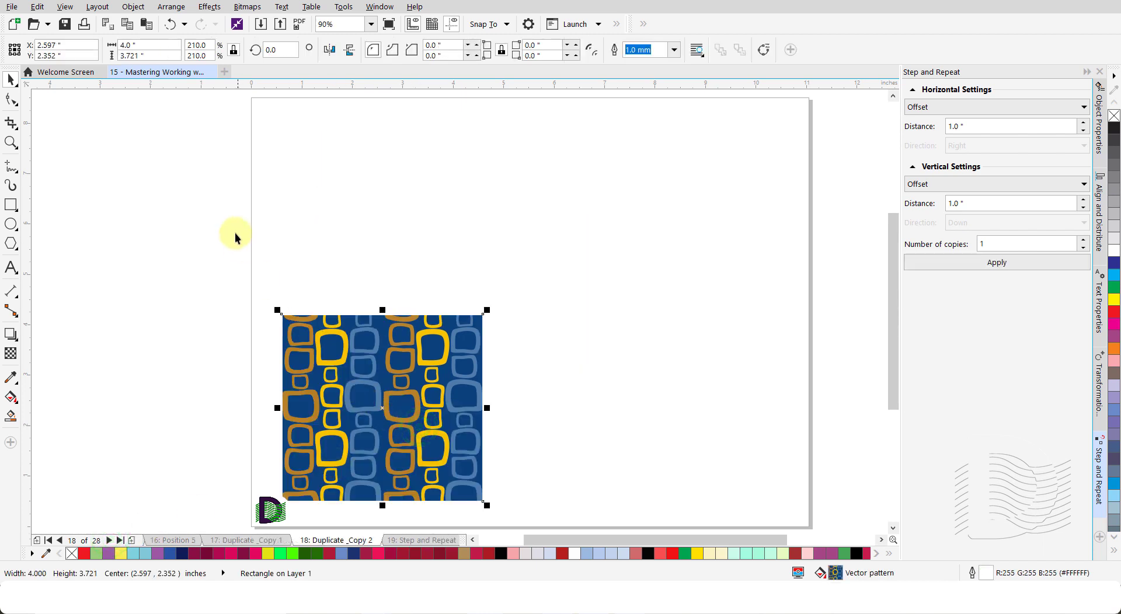
{"action": "left_click", "coordinate": [36, 7]}
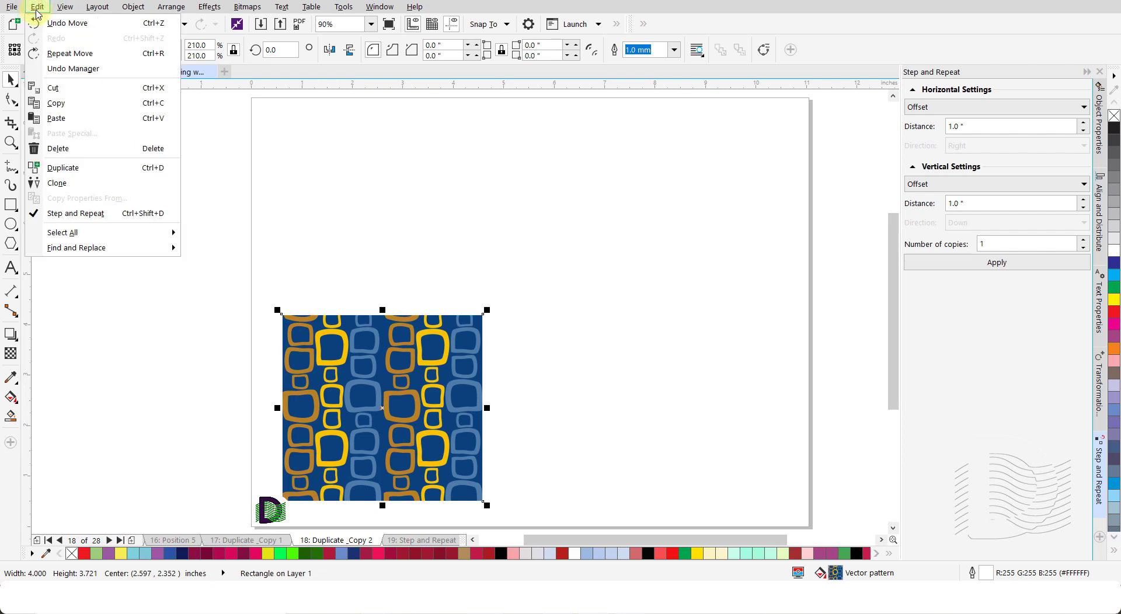
{"action": "left_click", "coordinate": [94, 107]}
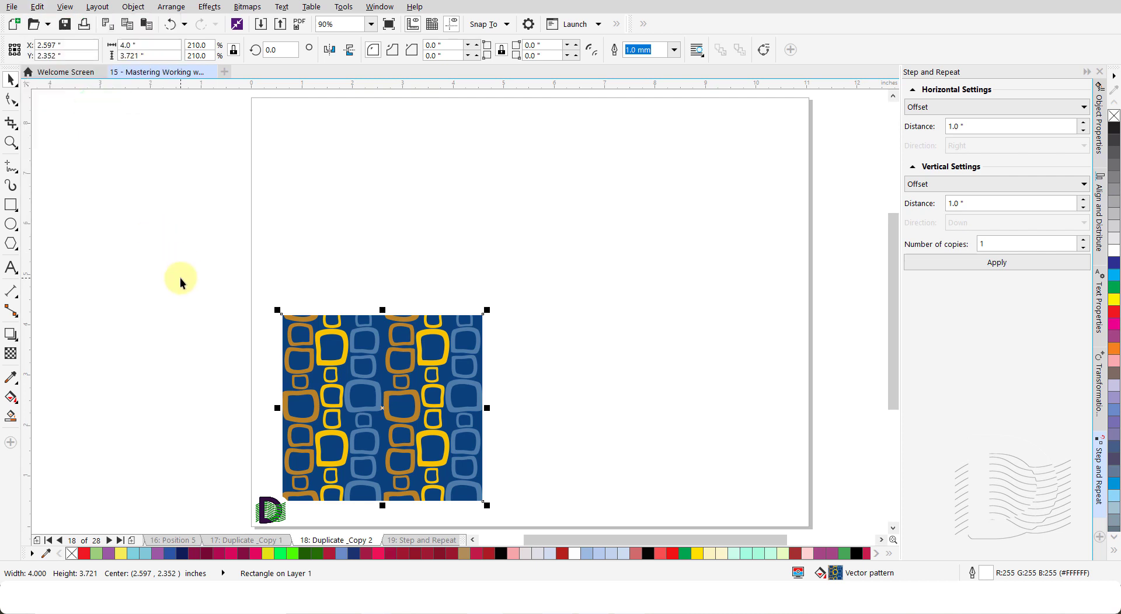
{"action": "left_click", "coordinate": [340, 265]}
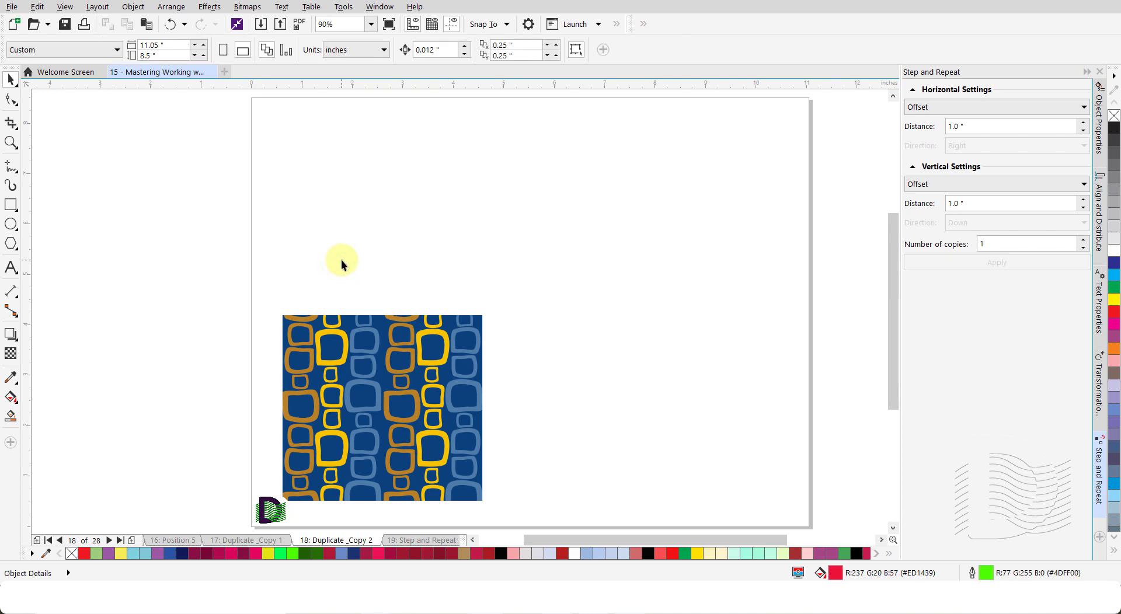
Cut the blue patterned rectangle from the page and undo the cut.
{"action": "left_click", "coordinate": [359, 366]}
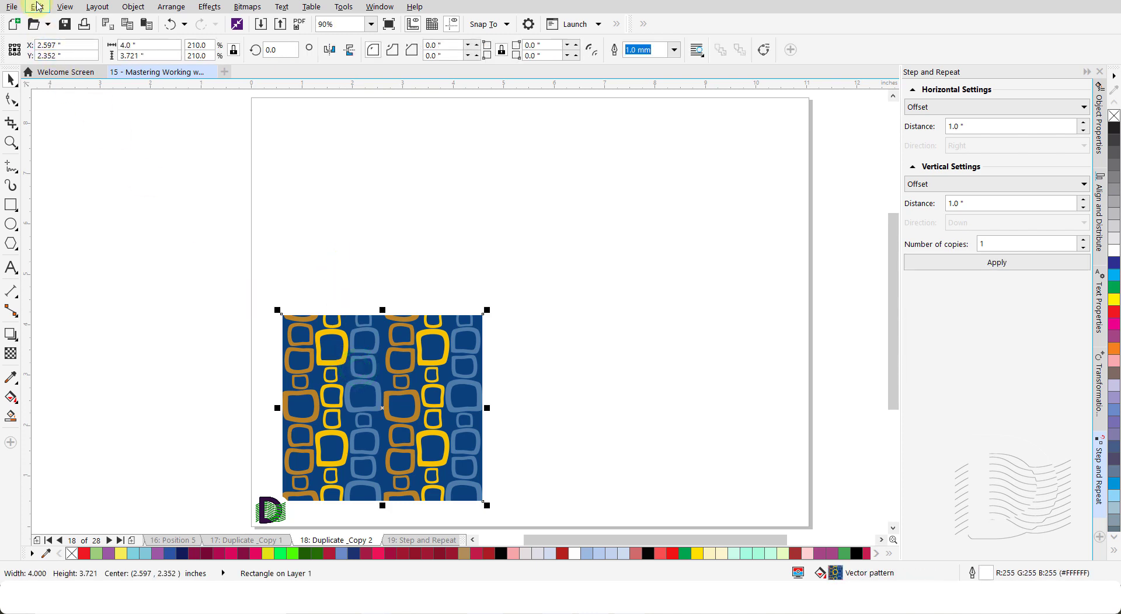
{"action": "left_click", "coordinate": [37, 7]}
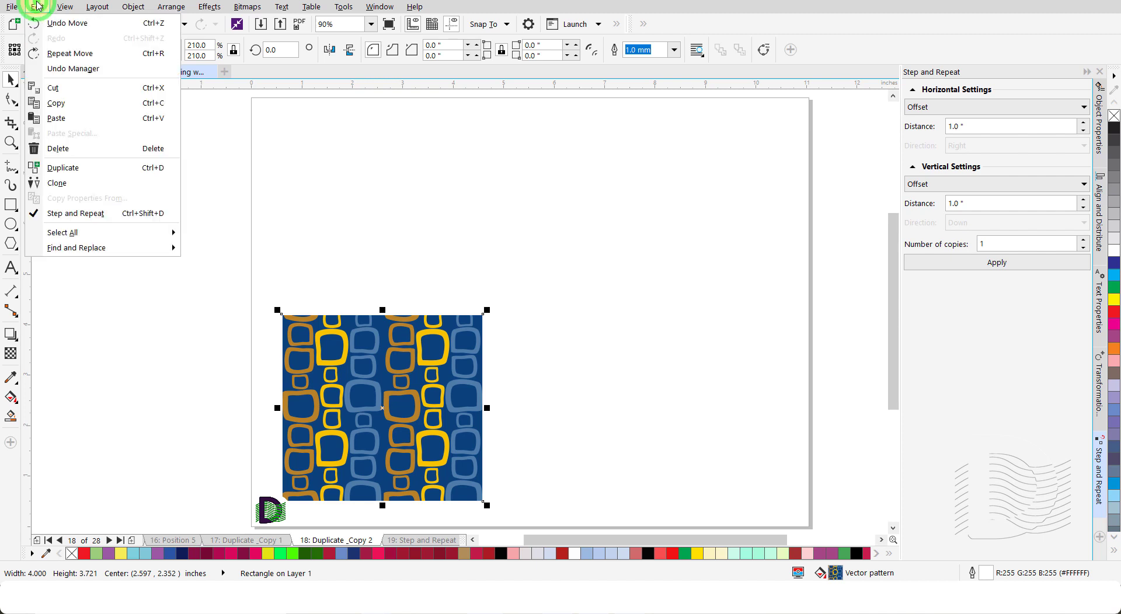
{"action": "left_click", "coordinate": [93, 91]}
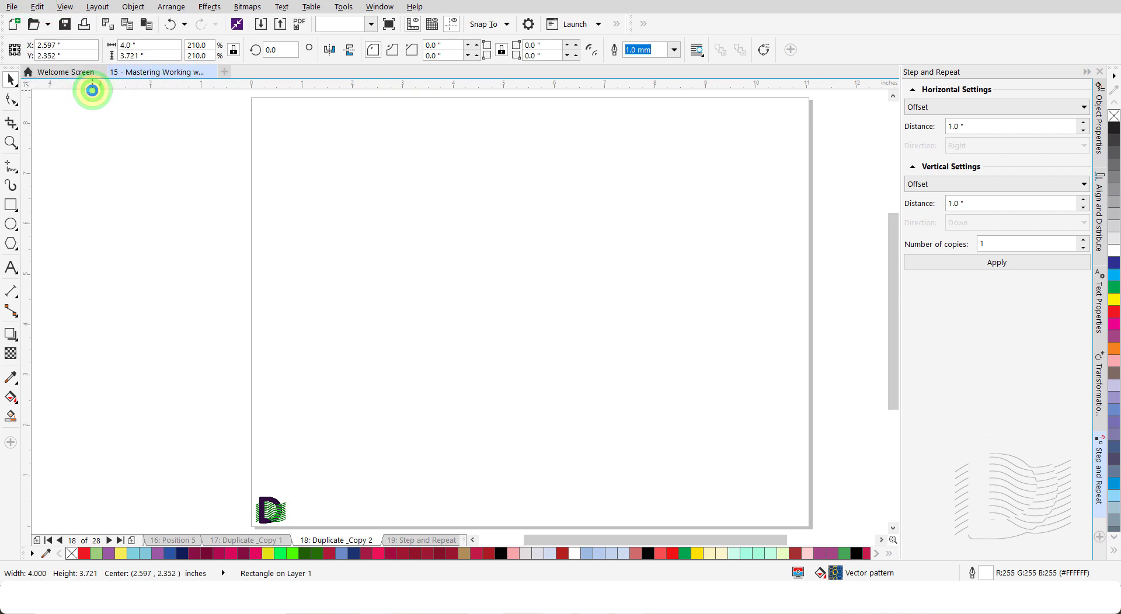
{"action": "key", "text": "ctrl+z"}
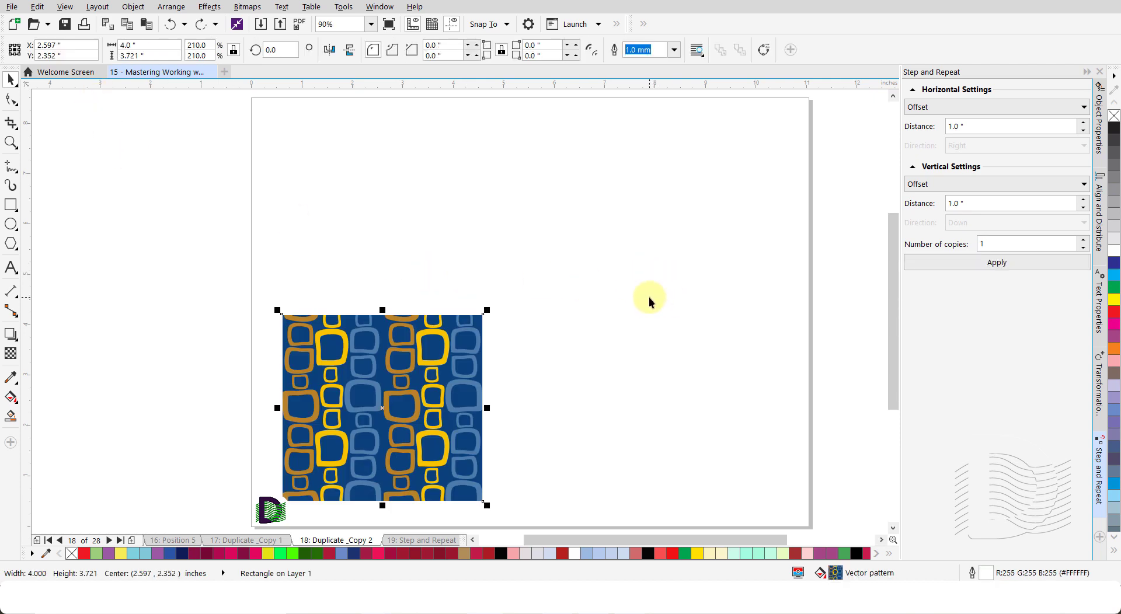
Cut and paste the blue patterned rectangle, placing it near the page's upper-right corner.
{"action": "key", "text": "ctrl+x"}
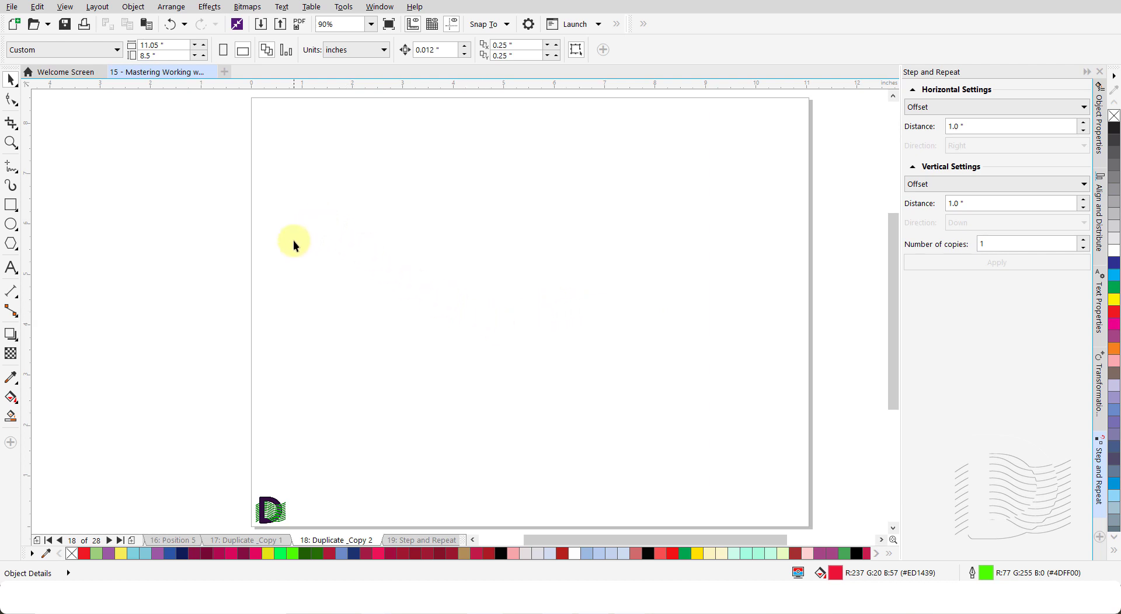
{"action": "left_click", "coordinate": [36, 6]}
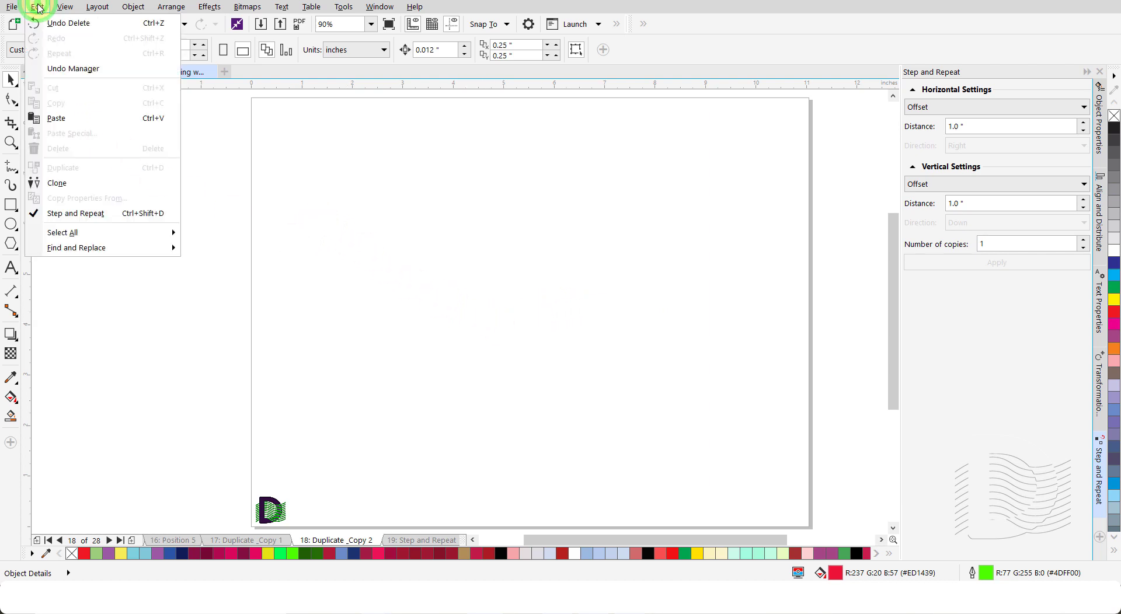
{"action": "left_click", "coordinate": [71, 121]}
{"action": "left_click_drag", "start_coordinate": [383, 416], "coordinate": [676, 230]}
{"action": "left_click", "coordinate": [496, 269]}
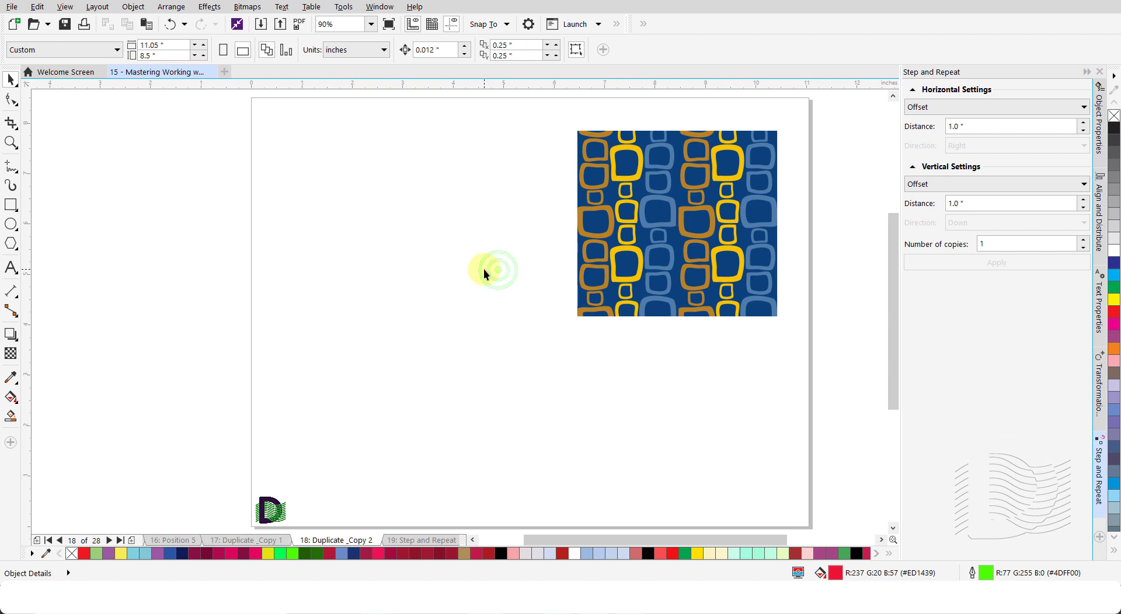
Paste the blue patterned rectangle at its original lower-left spot and delete the one near the page's upper-right corner.
{"action": "key", "text": "ctrl+v"}
{"action": "left_click", "coordinate": [579, 409]}
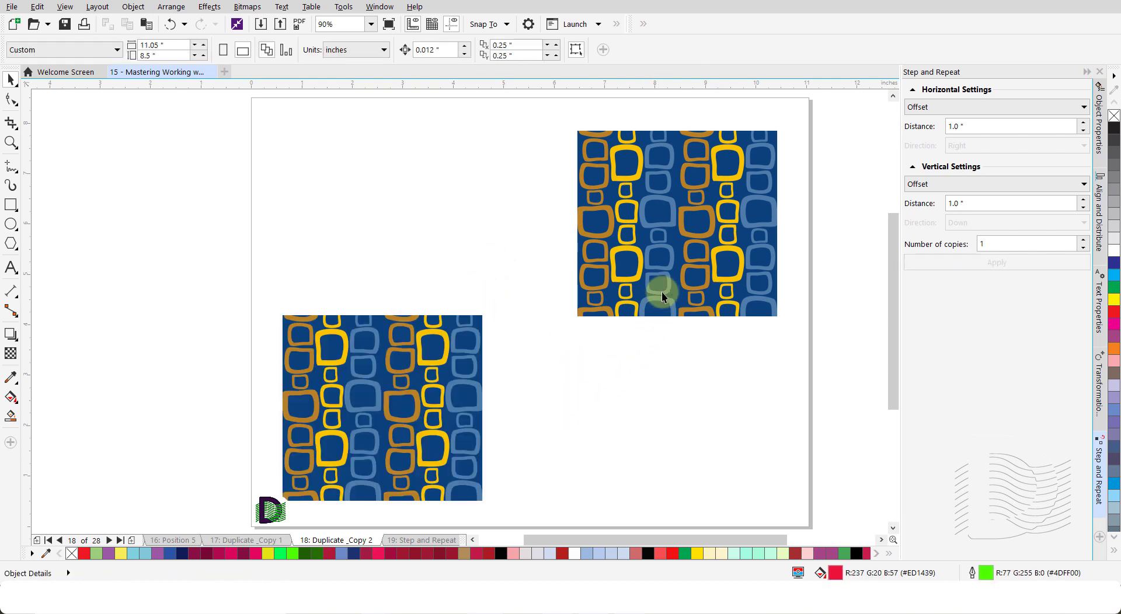
{"action": "left_click", "coordinate": [661, 265]}
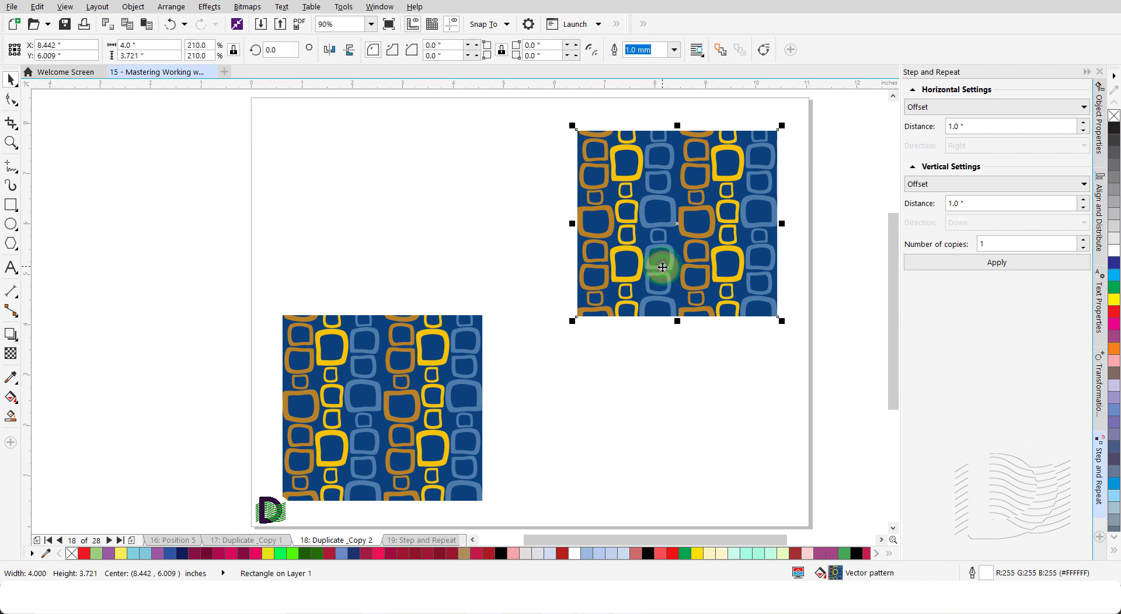
{"action": "key", "text": "Delete"}
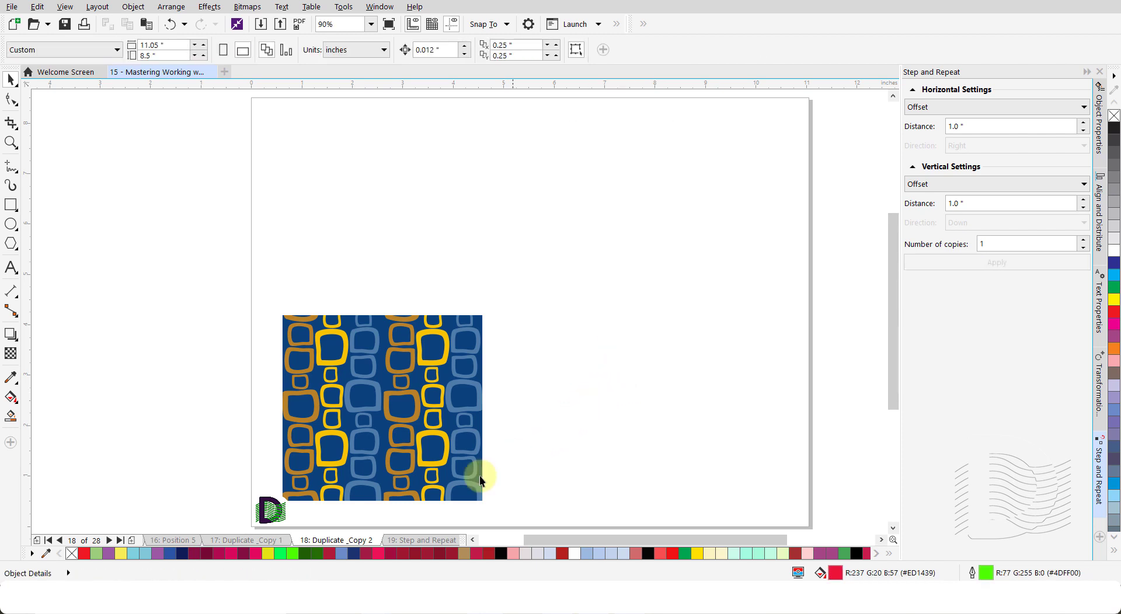
For the star on the Step and Repeat 1 page, set the horizontal spacing between objects to -1.0 inch, direction Left.
{"action": "left_click", "coordinate": [412, 540]}
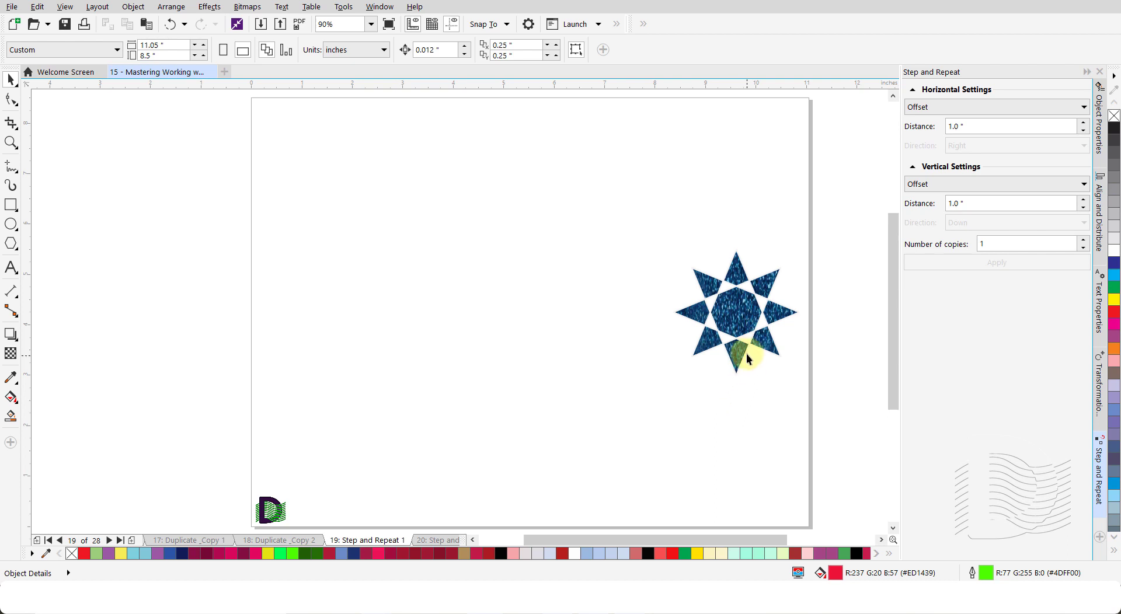
{"action": "left_click", "coordinate": [730, 318]}
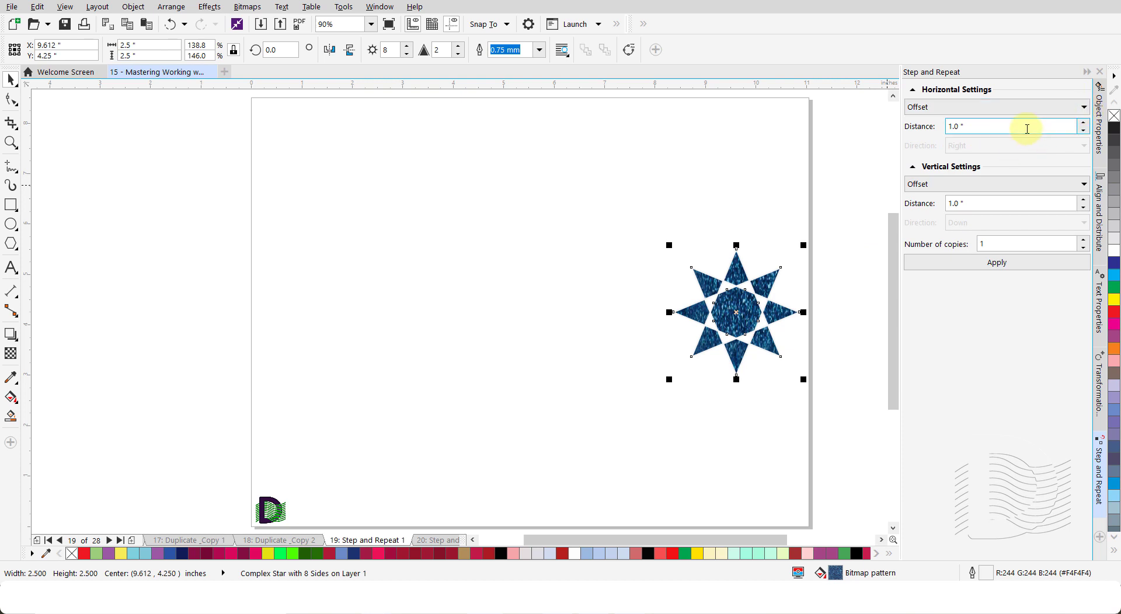
{"action": "left_click", "coordinate": [1084, 111]}
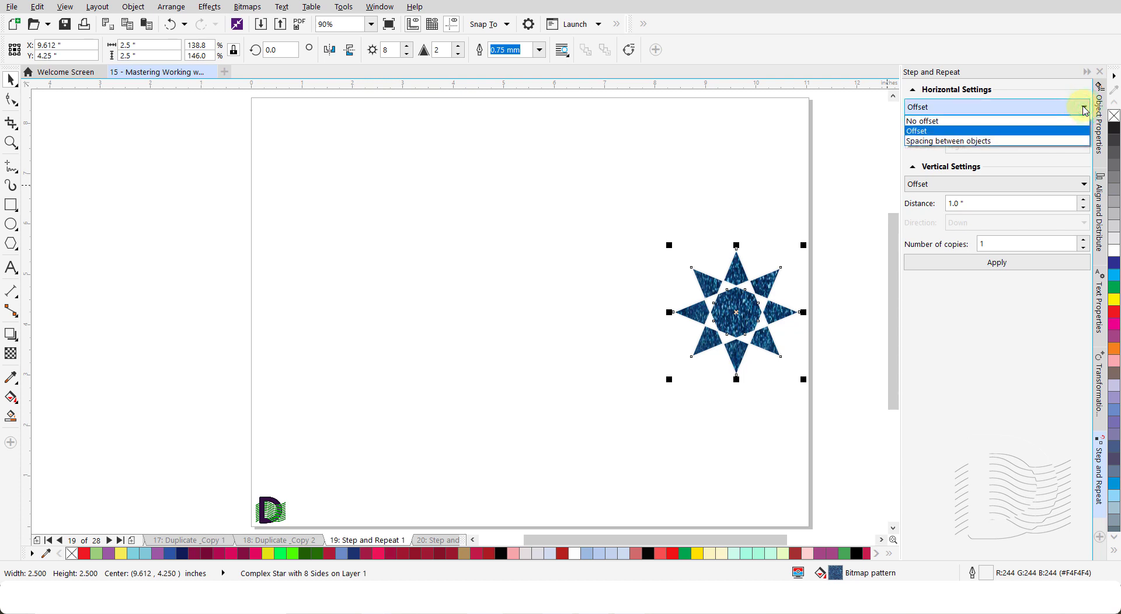
{"action": "left_click", "coordinate": [1019, 141]}
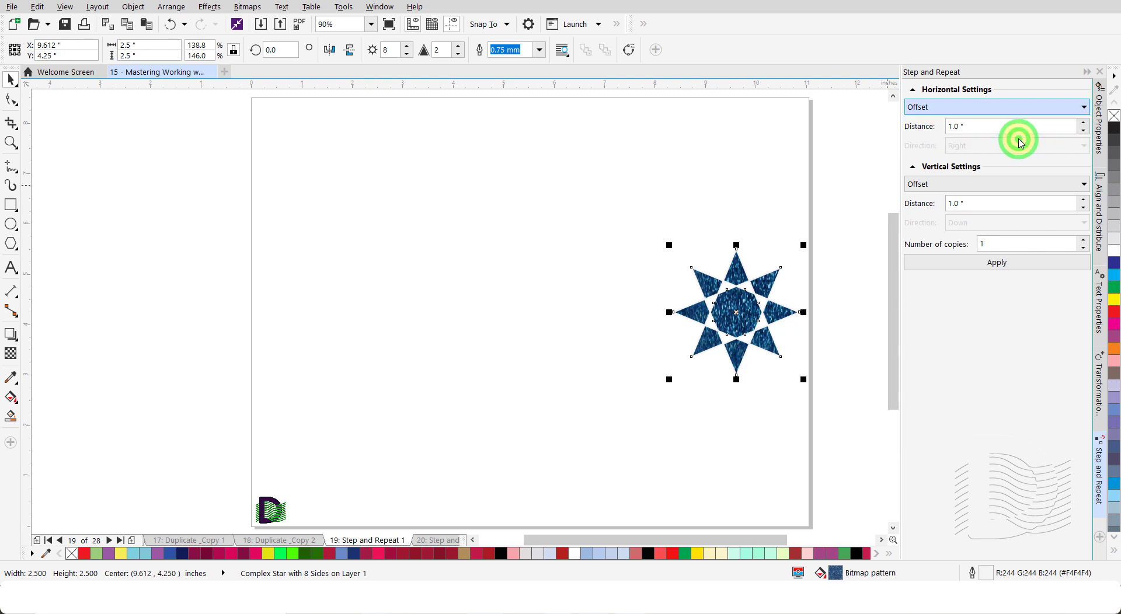
{"action": "double_click", "coordinate": [987, 125]}
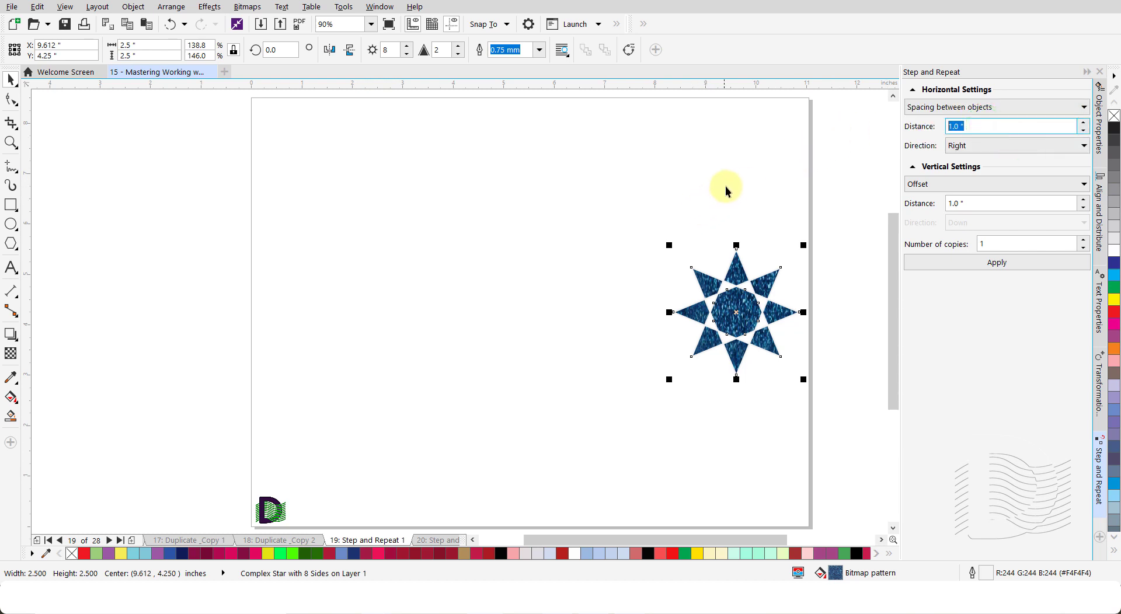
{"action": "type", "text": "-1"}
{"action": "key", "text": "Tab"}
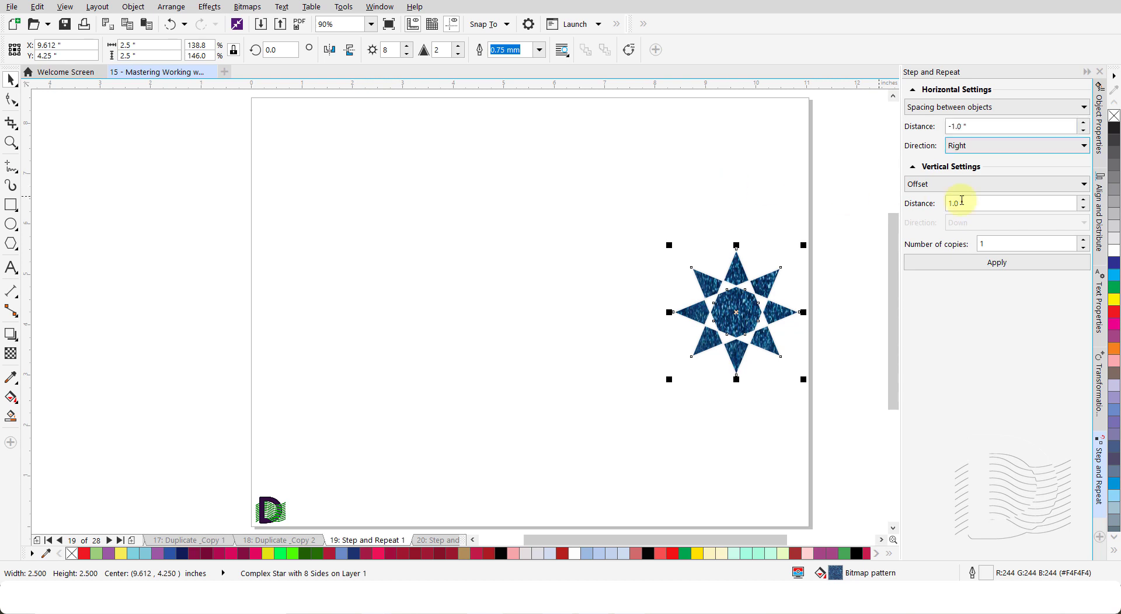
{"action": "left_click", "coordinate": [1084, 145]}
{"action": "left_click", "coordinate": [1026, 163]}
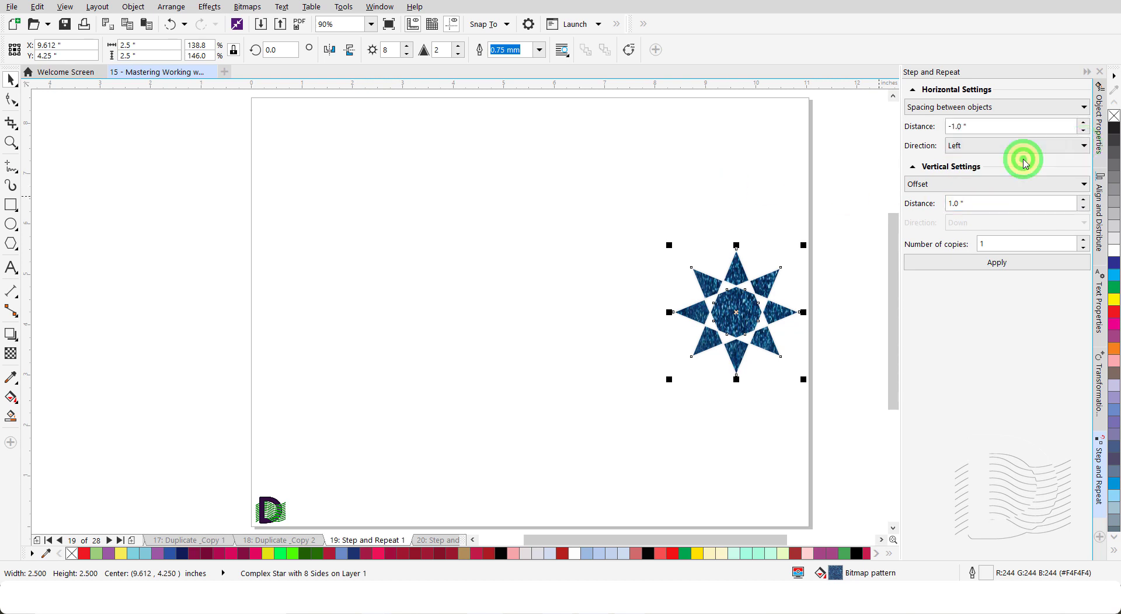
Set the vertical setting to No offset and create 5 copies of the star in a row.
{"action": "left_click", "coordinate": [1084, 186]}
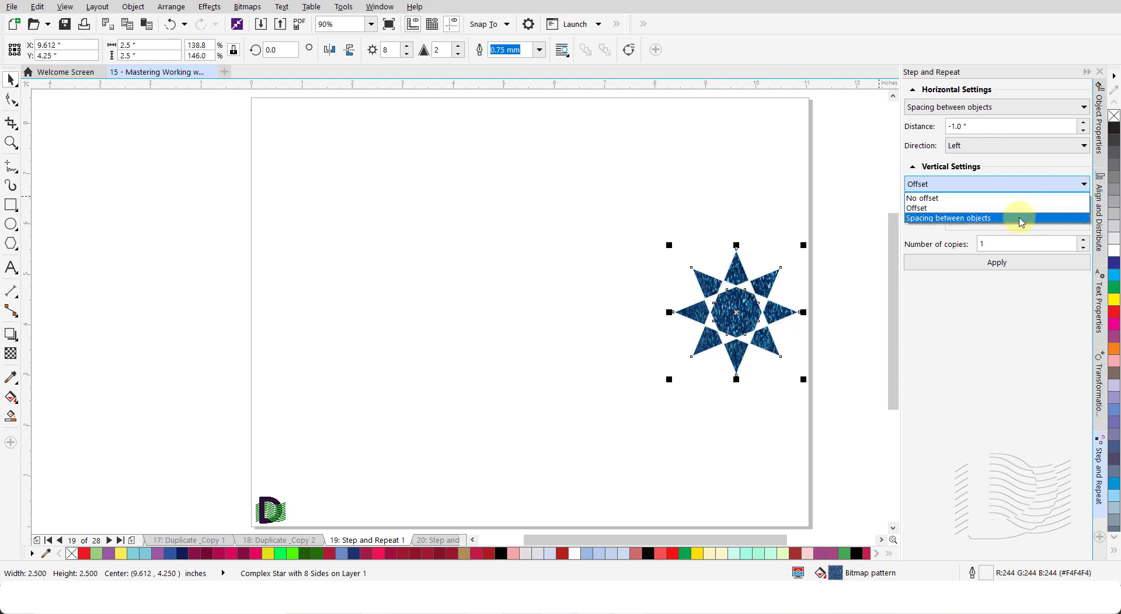
{"action": "left_click", "coordinate": [1009, 198]}
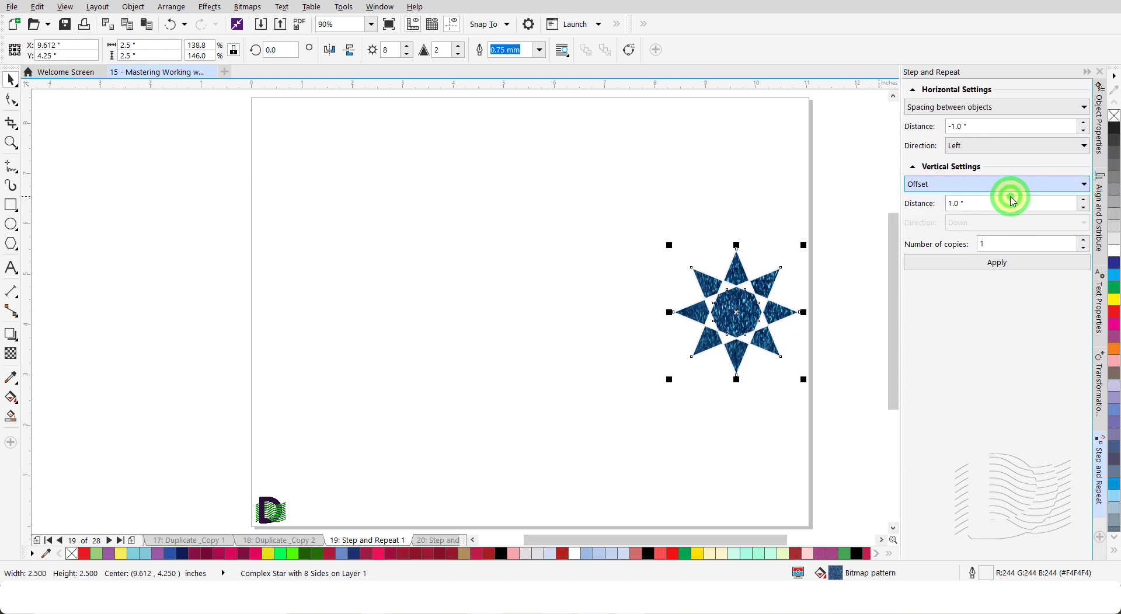
{"action": "double_click", "coordinate": [996, 251]}
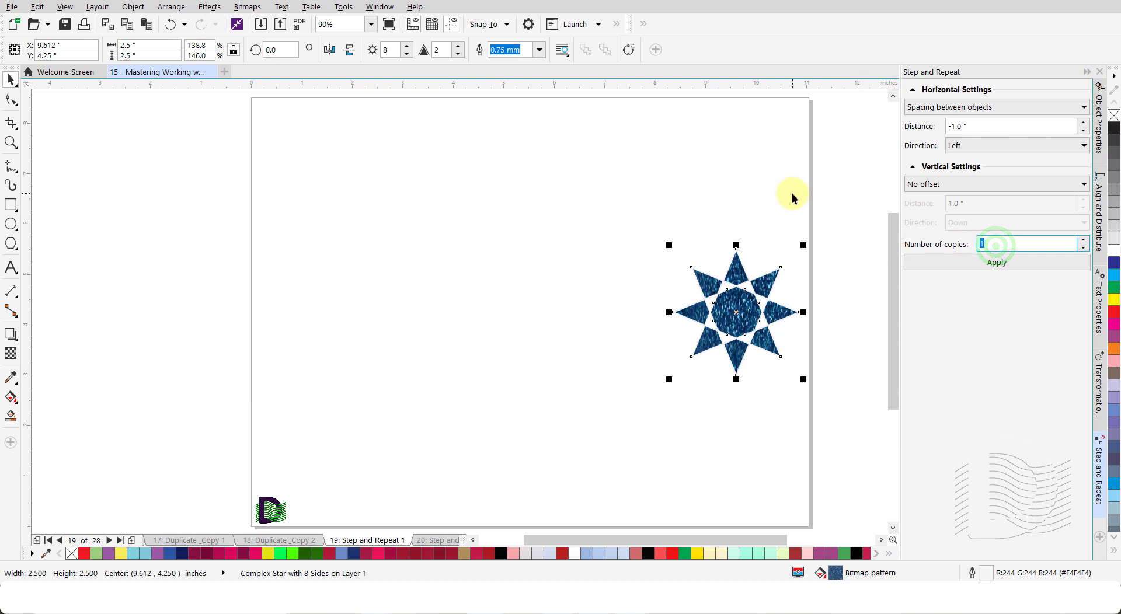
{"action": "type", "text": "5"}
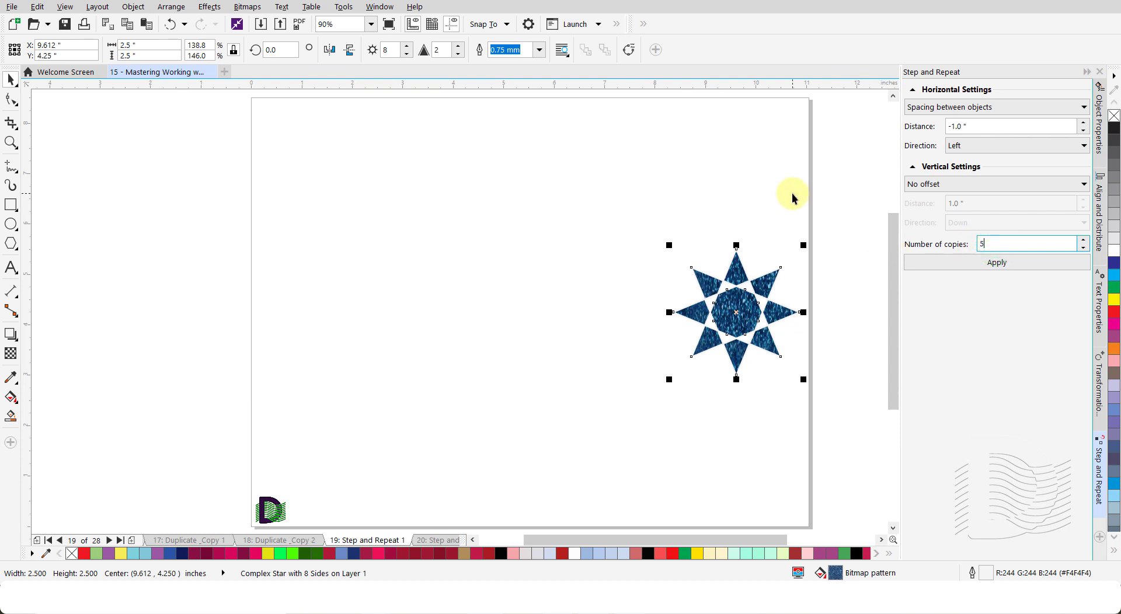
{"action": "left_click", "coordinate": [999, 264]}
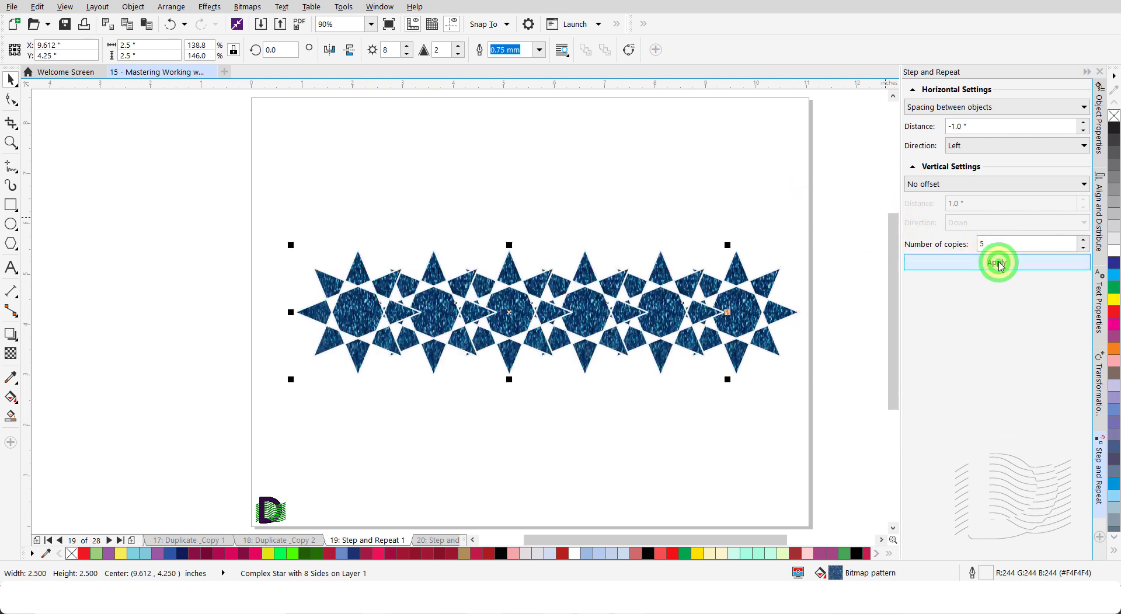
{"action": "left_click", "coordinate": [679, 412]}
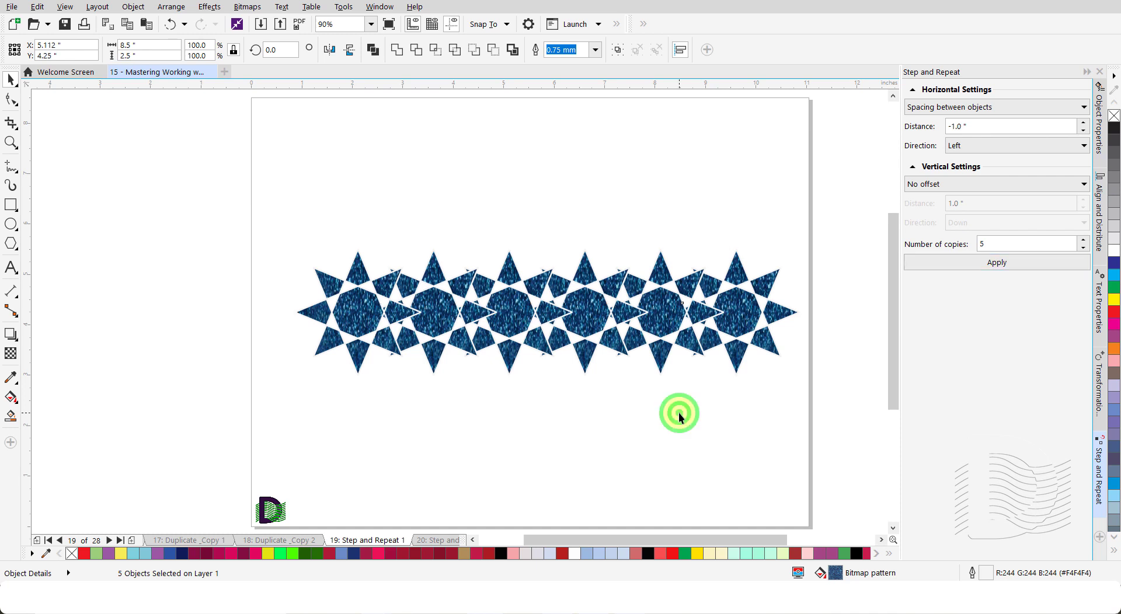
On the Step and Repeat 2 page, select the star and set the horizontal repeat setting to No offset.
{"action": "left_click", "coordinate": [432, 542]}
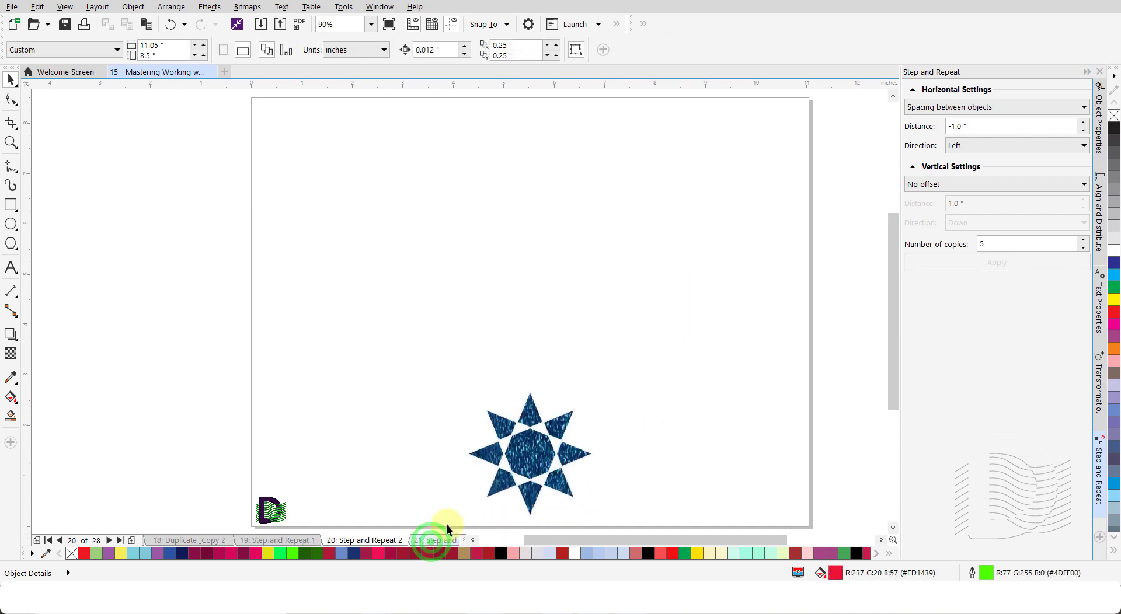
{"action": "left_click", "coordinate": [524, 464]}
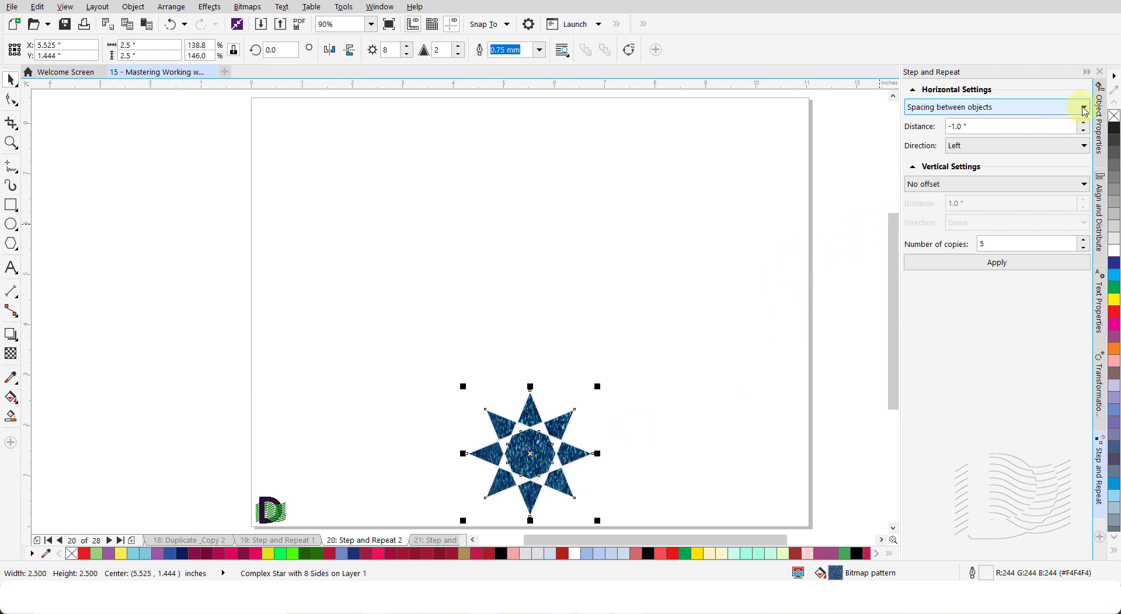
{"action": "left_click", "coordinate": [1084, 109]}
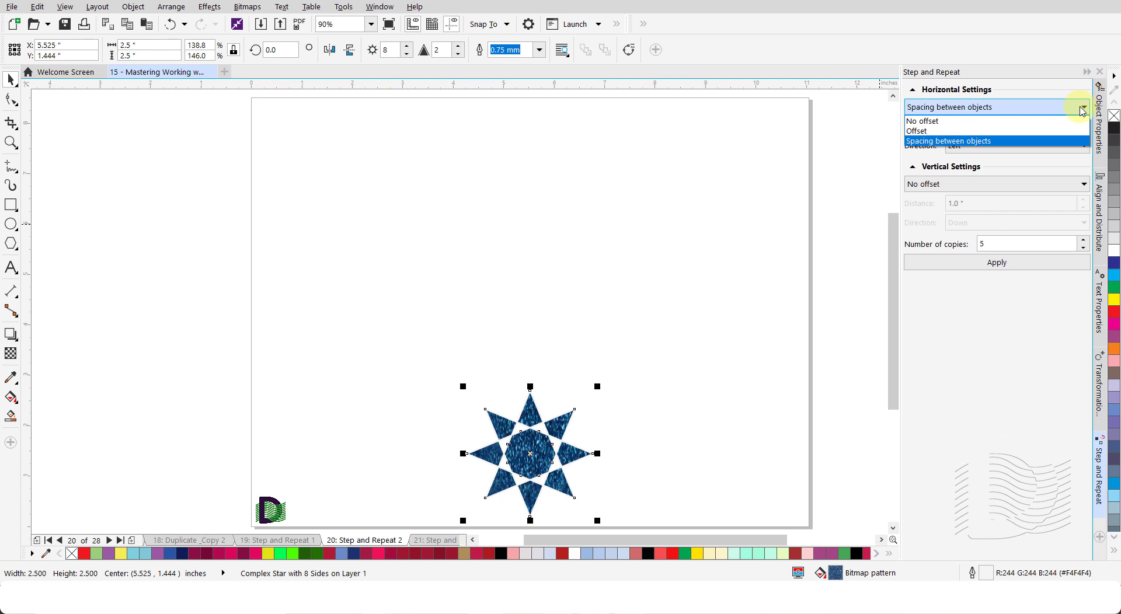
{"action": "left_click", "coordinate": [1008, 122]}
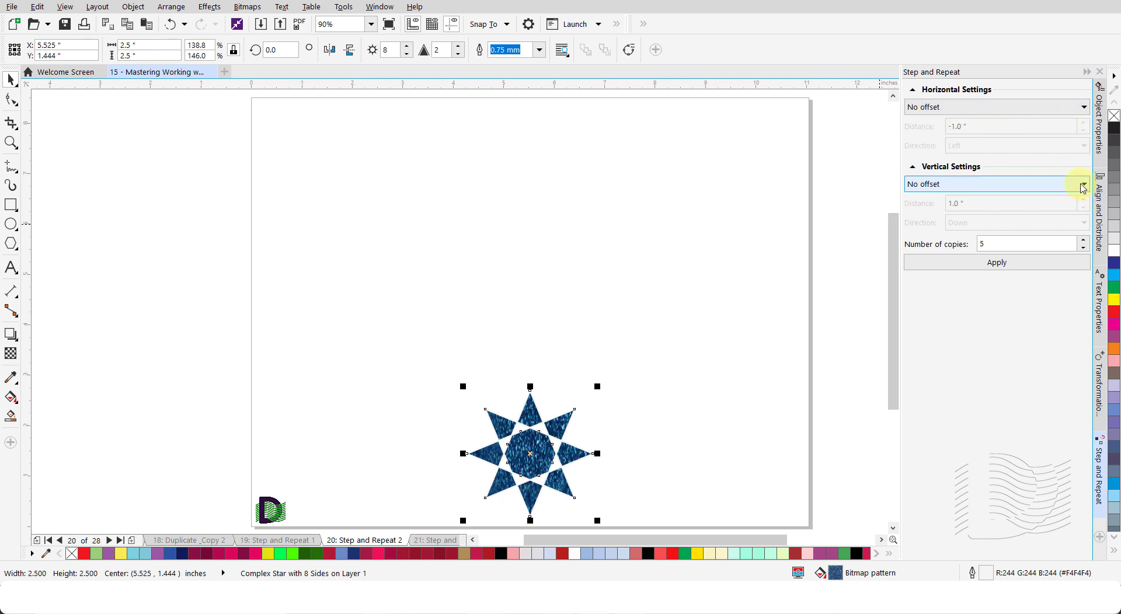
Set the vertical repeat setting to Spacing between objects with the direction Up.
{"action": "left_click", "coordinate": [1083, 187]}
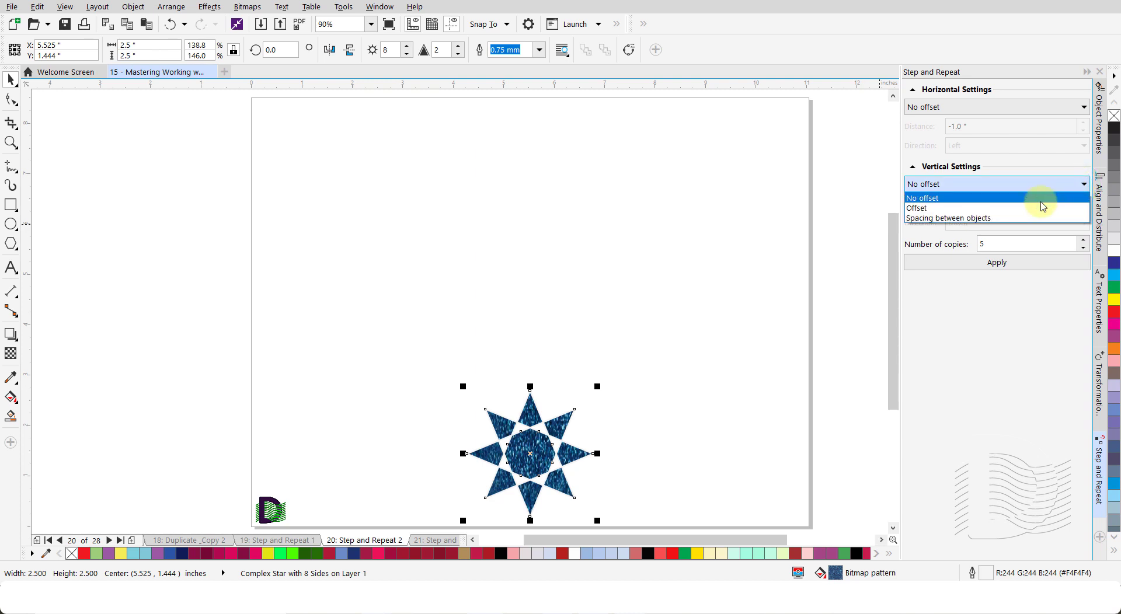
{"action": "left_click", "coordinate": [1035, 207]}
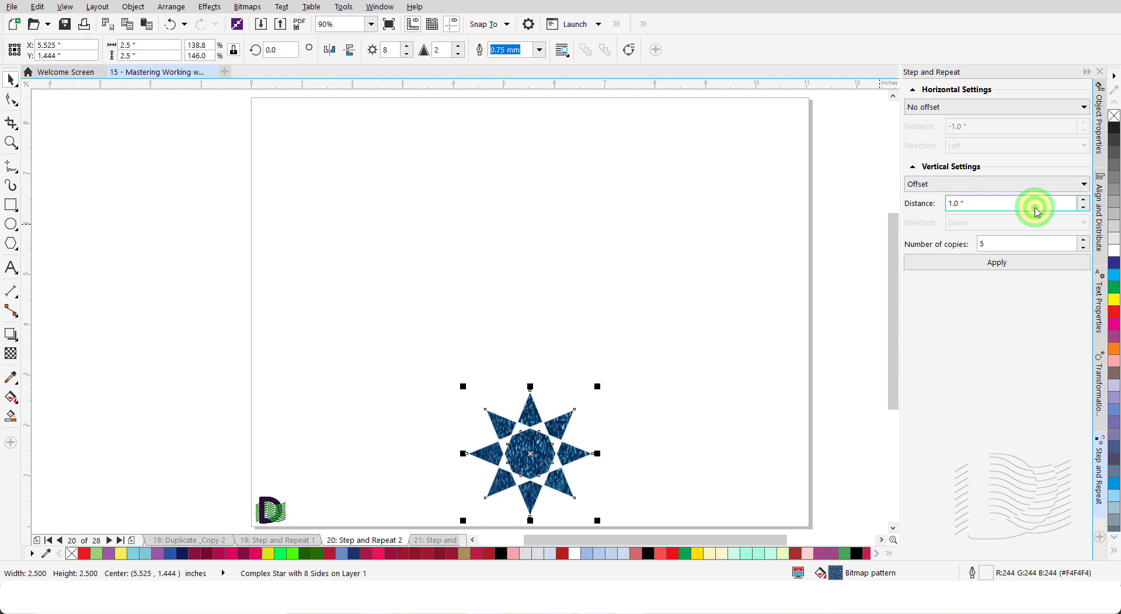
{"action": "left_click", "coordinate": [1034, 184]}
{"action": "left_click", "coordinate": [1018, 215]}
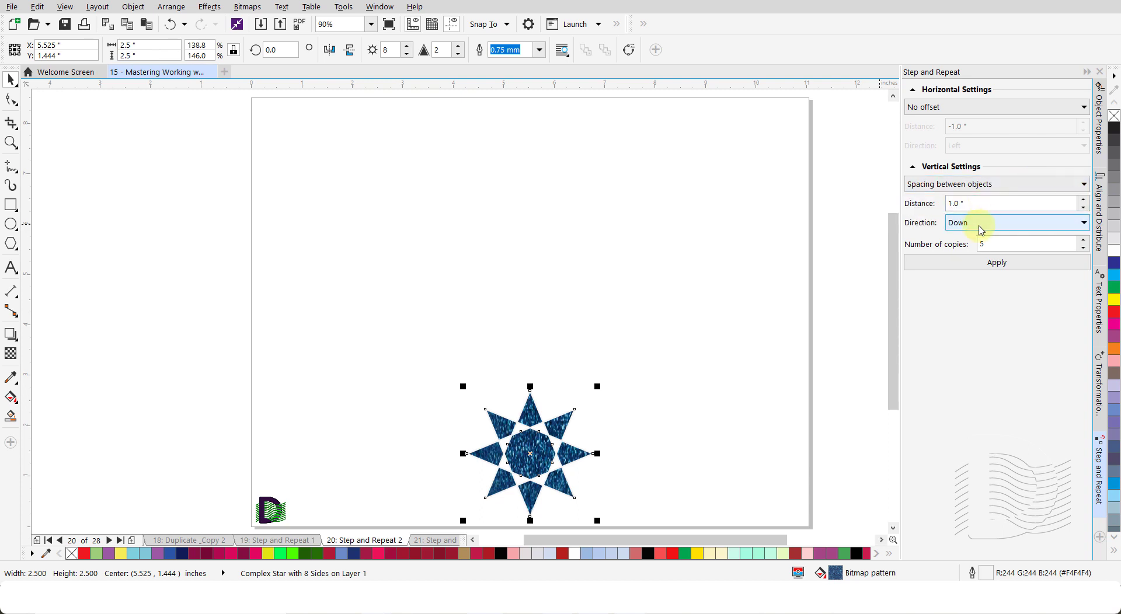
{"action": "left_click", "coordinate": [978, 225]}
{"action": "left_click", "coordinate": [972, 240]}
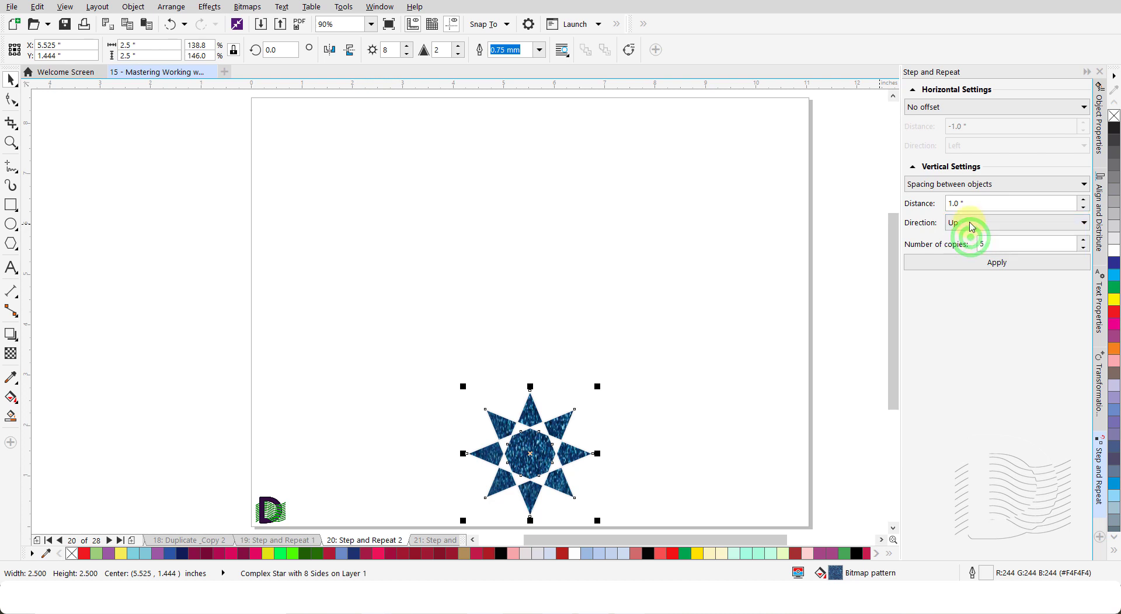
Set the vertical distance to -1.4 inches and create 5 copies of the star in a column.
{"action": "left_click", "coordinate": [974, 204]}
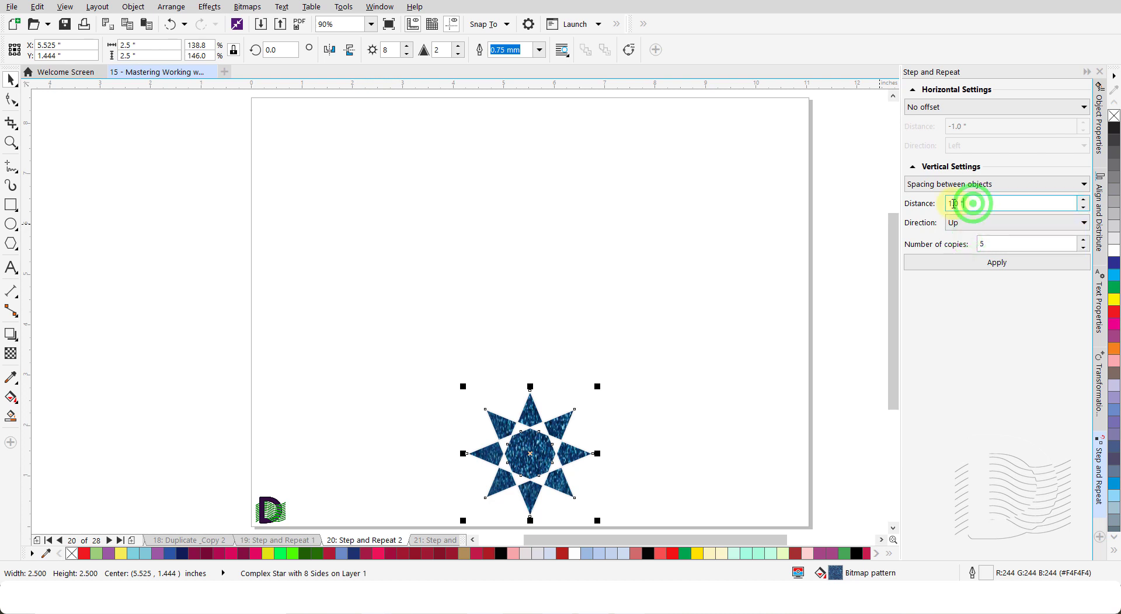
{"action": "type", "text": "-1.4"}
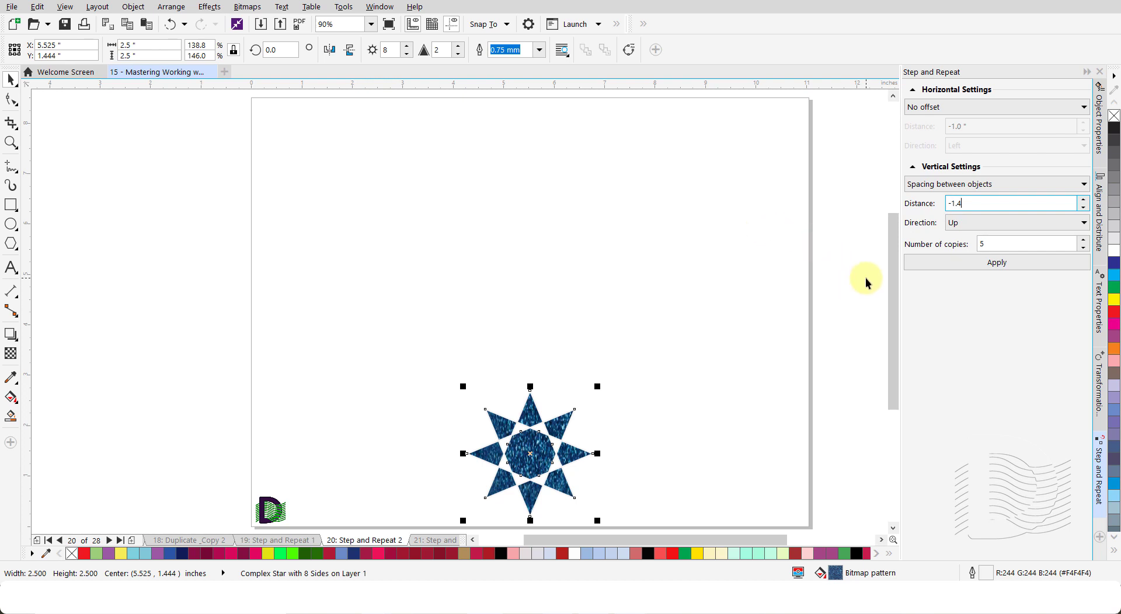
{"action": "key", "text": "Tab"}
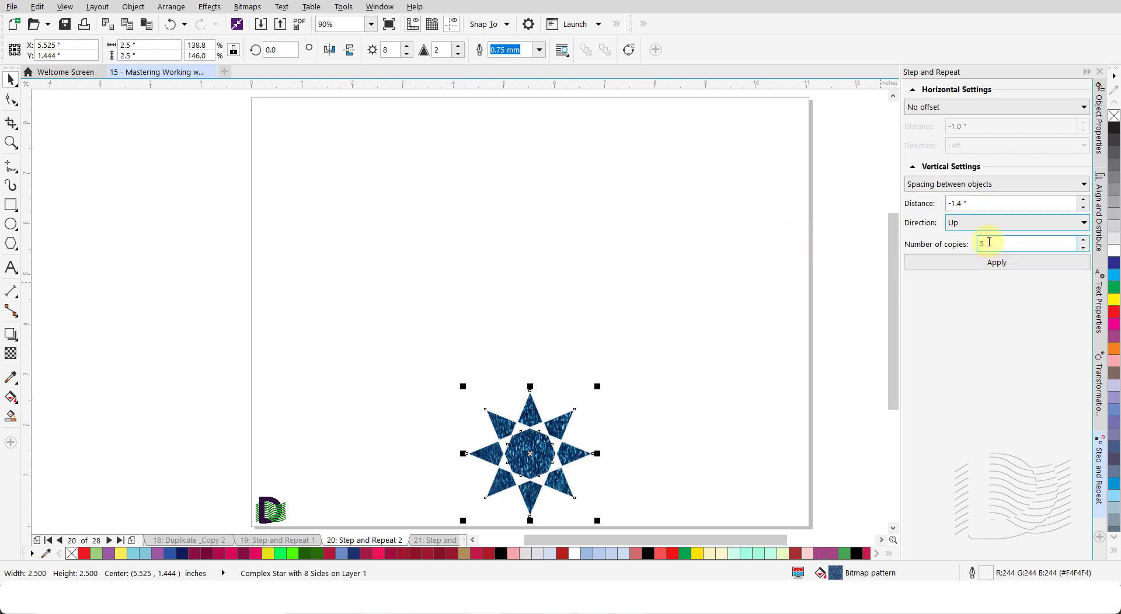
{"action": "left_click", "coordinate": [1000, 264]}
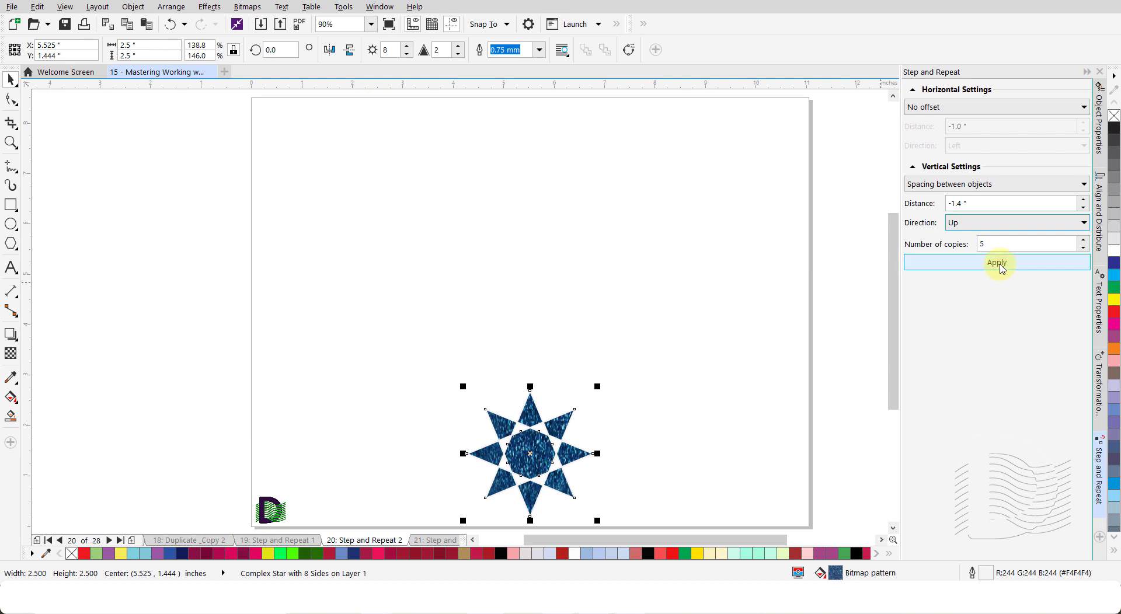
{"action": "left_click", "coordinate": [1000, 265]}
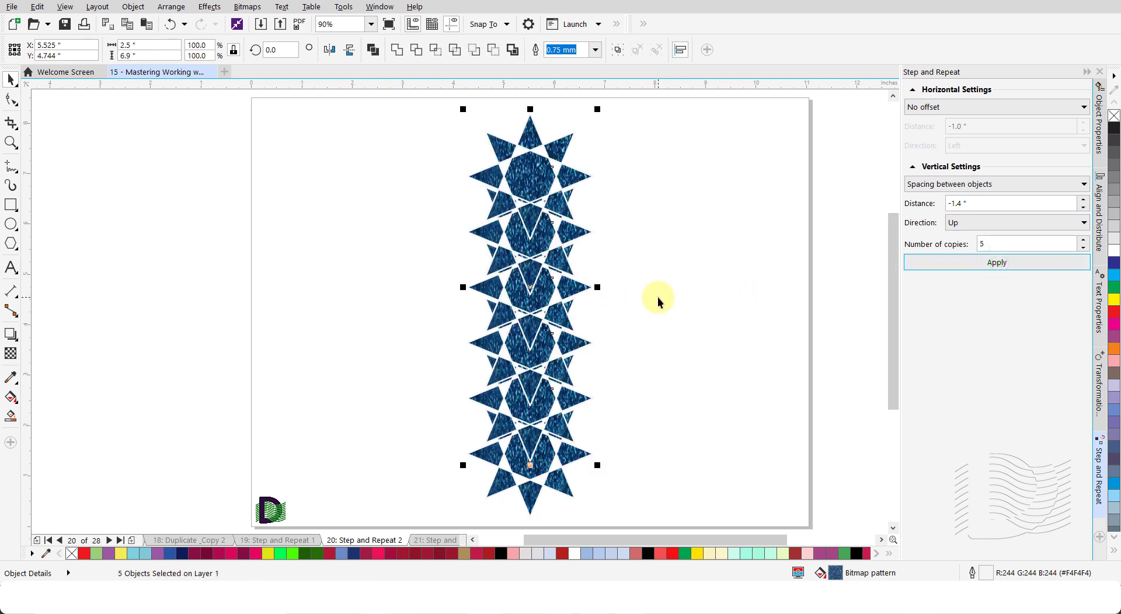
{"action": "left_click", "coordinate": [659, 298]}
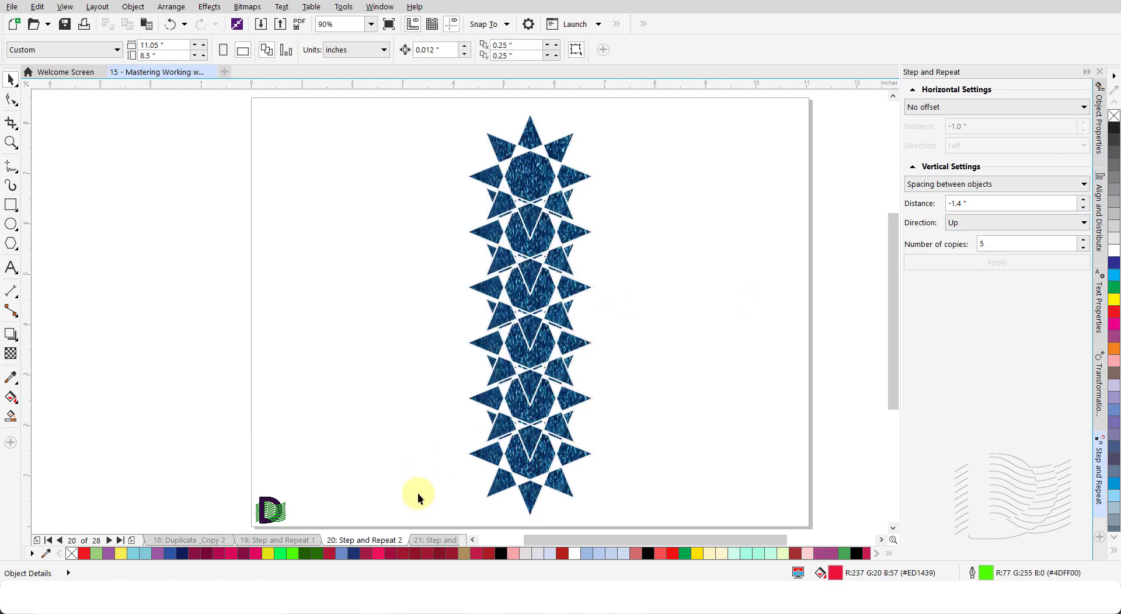
On the Step and Repeat 3 page, select the star and set the horizontal repeat setting to Offset with a -1.0 inch distance.
{"action": "left_click", "coordinate": [425, 534]}
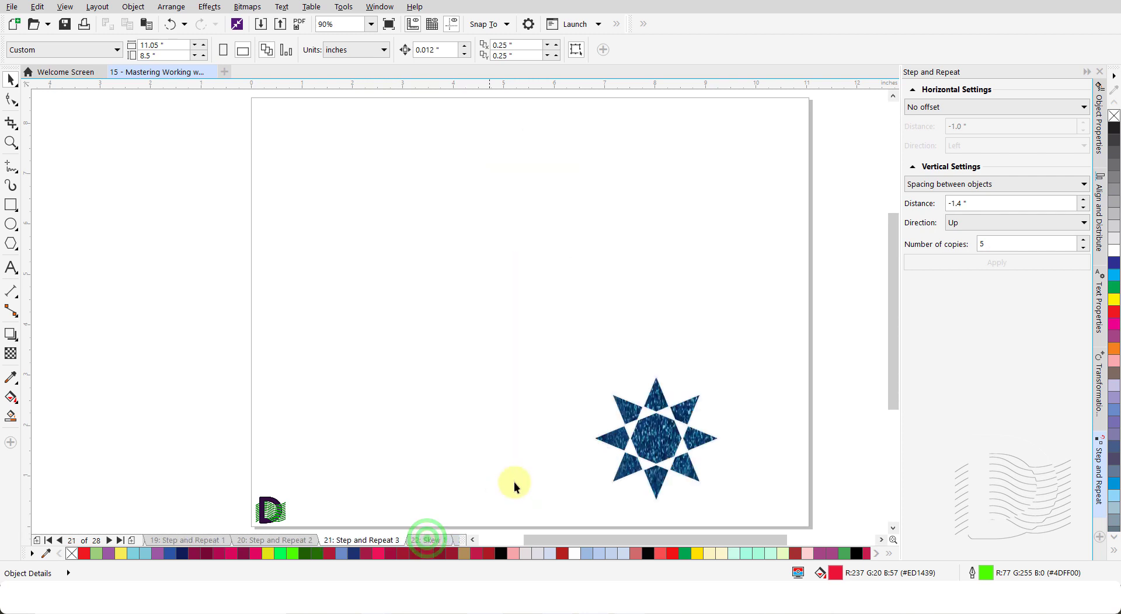
{"action": "left_click", "coordinate": [668, 435]}
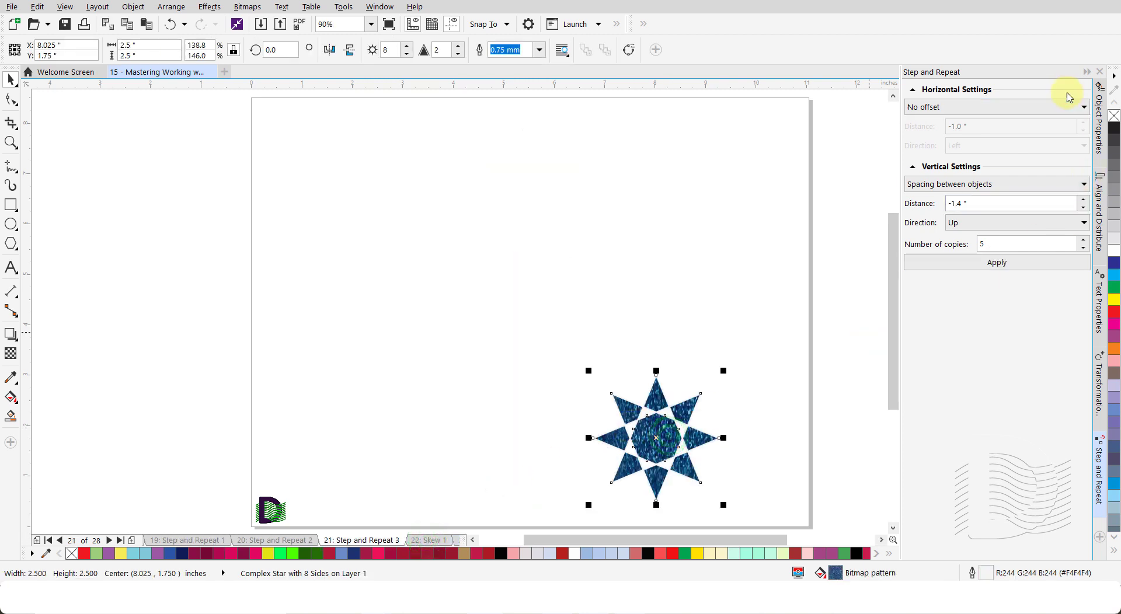
{"action": "left_click", "coordinate": [1083, 110]}
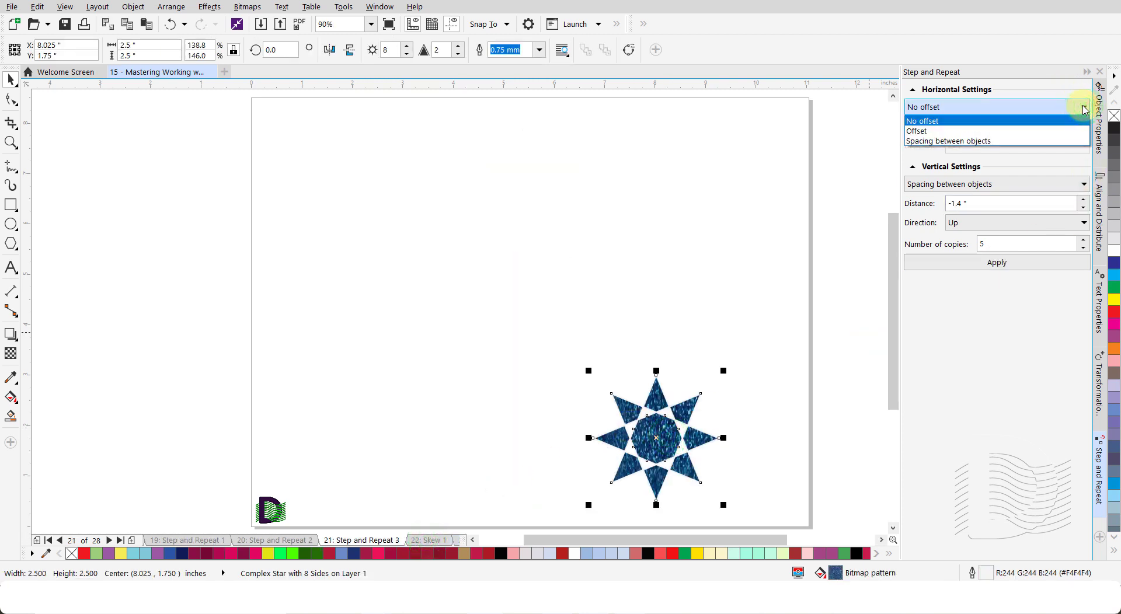
{"action": "left_click", "coordinate": [1053, 132]}
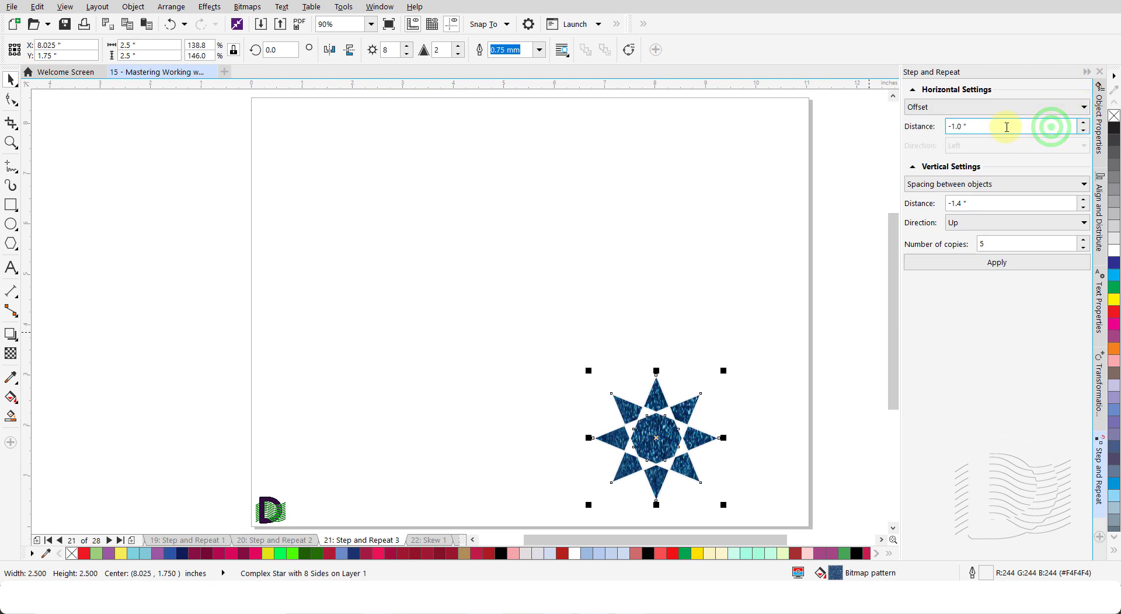
{"action": "left_click", "coordinate": [1005, 126]}
{"action": "left_click_drag", "start_coordinate": [1005, 126], "coordinate": [888, 142]}
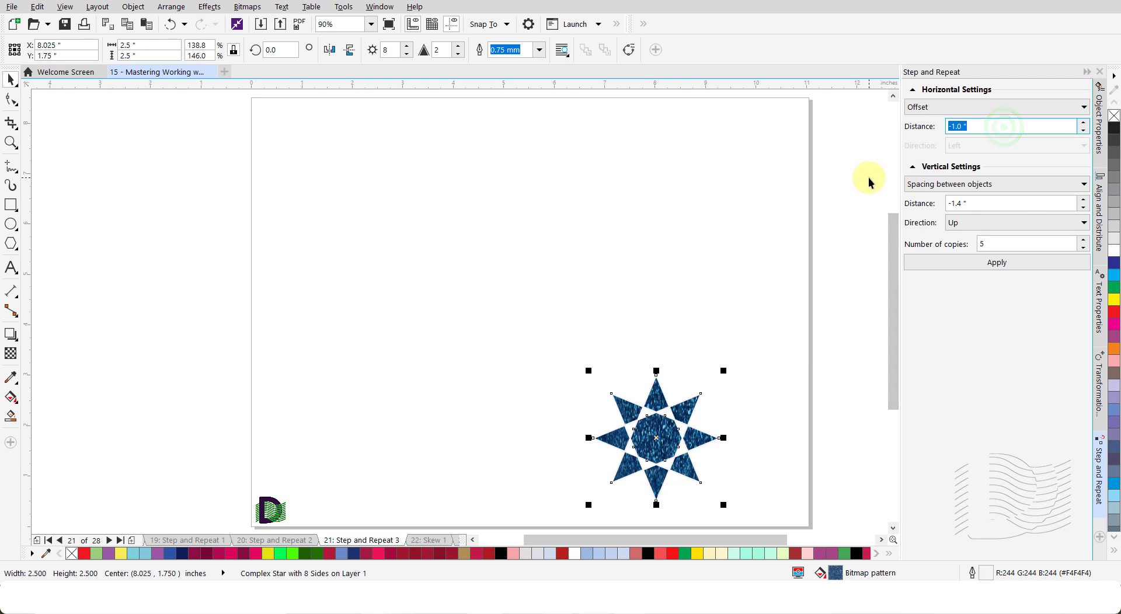
{"action": "type", "text": "-1"}
{"action": "key", "text": "Tab"}
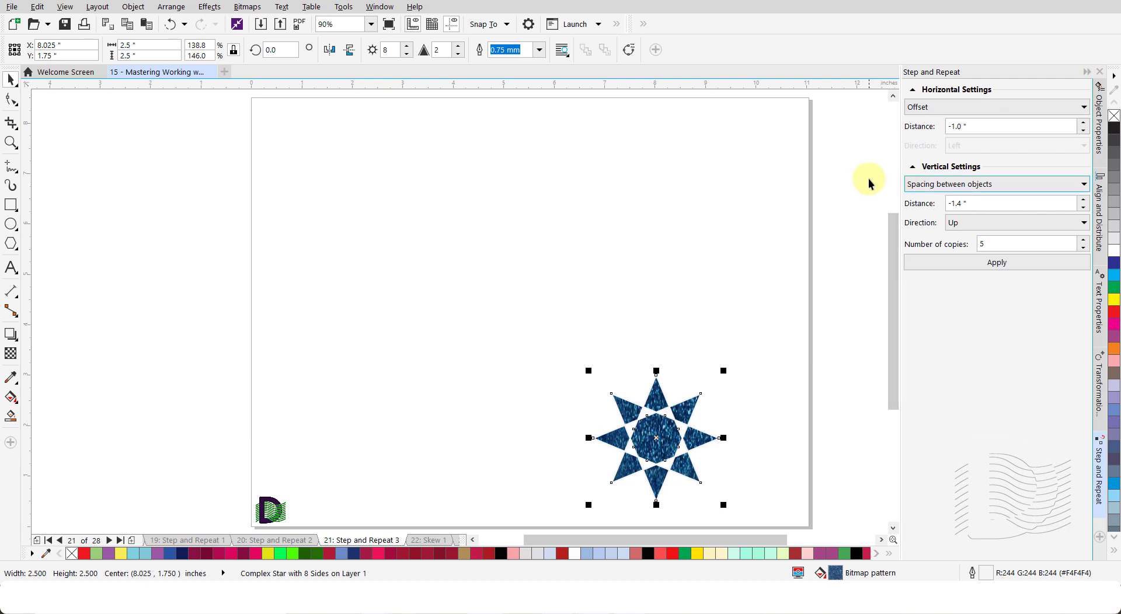
Set the vertical repeat setting to Offset with a 1.0 inch distance and create 5 diagonal copies of the star.
{"action": "left_click", "coordinate": [1084, 186]}
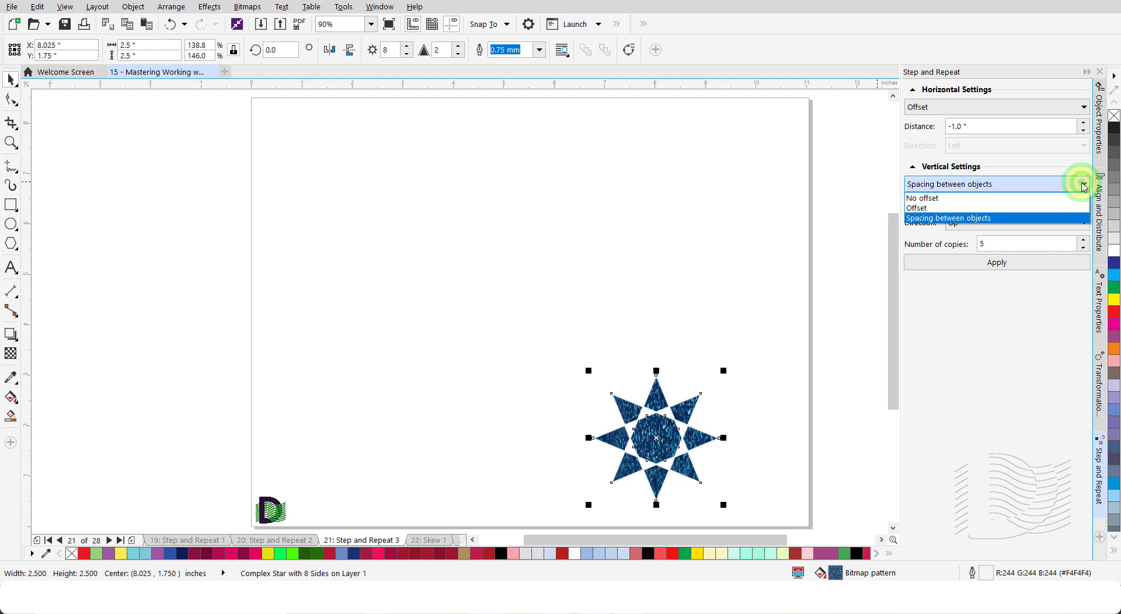
{"action": "left_click", "coordinate": [1025, 208]}
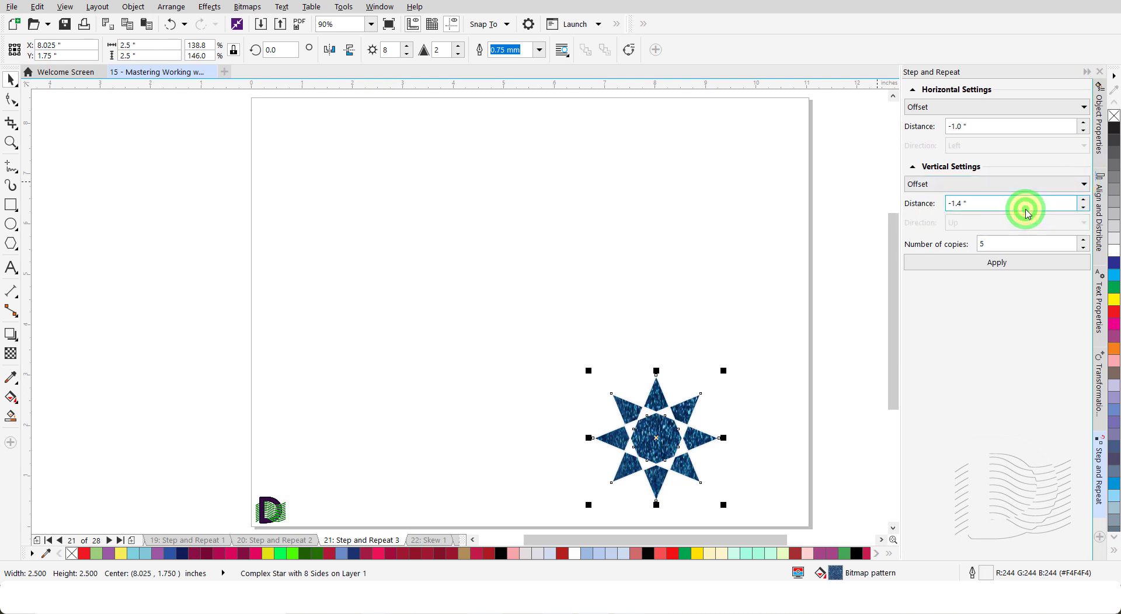
{"action": "left_click", "coordinate": [1001, 203]}
{"action": "double_click", "coordinate": [1000, 202]}
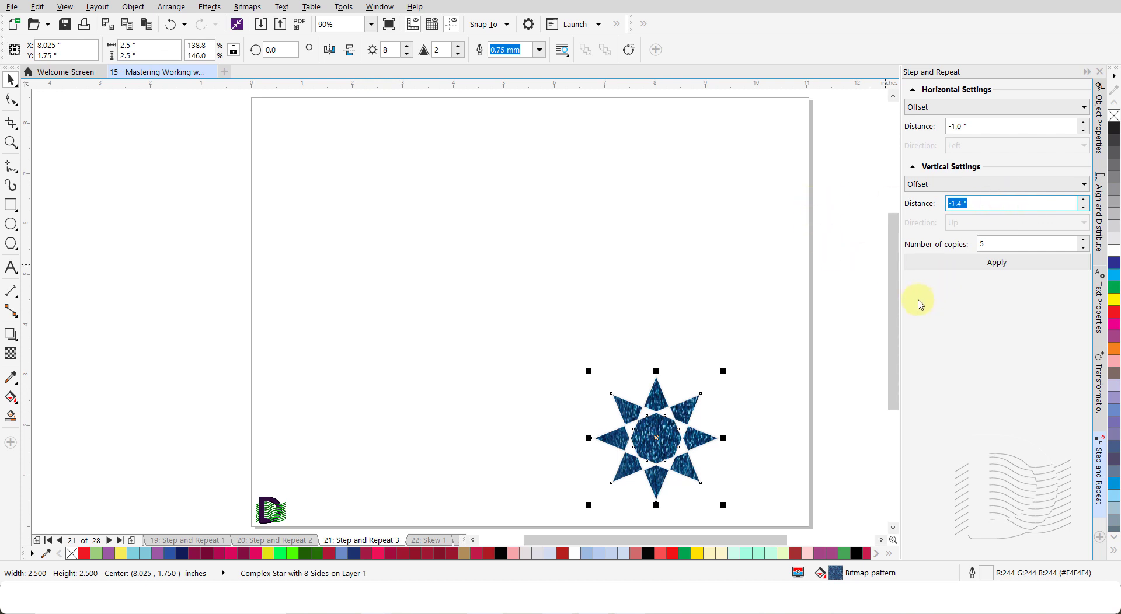
{"action": "type", "text": "1"}
{"action": "key", "text": "Tab"}
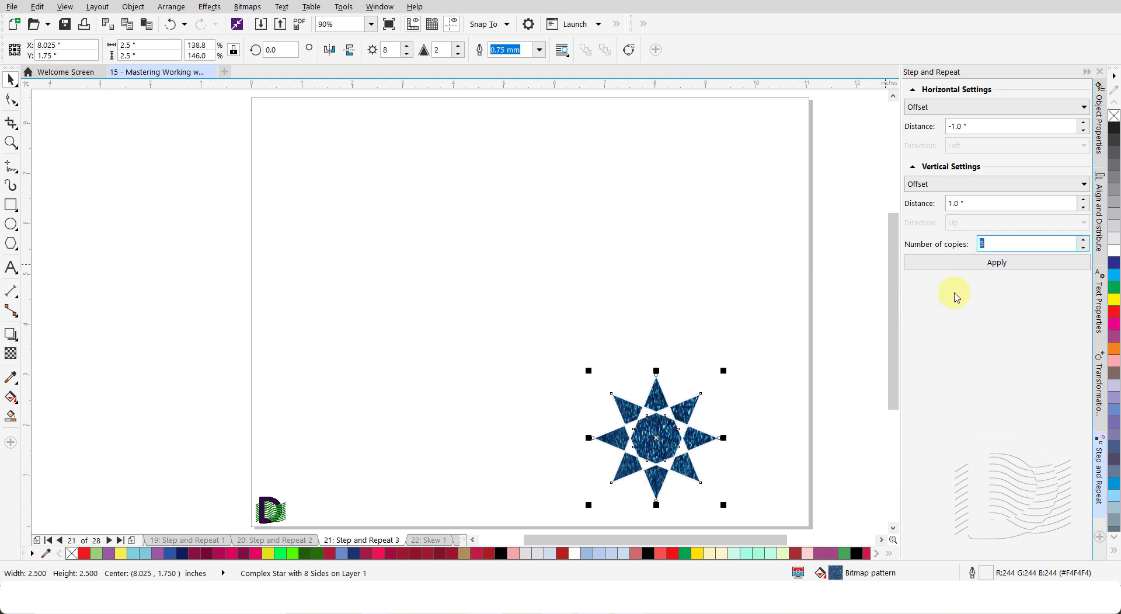
{"action": "left_click", "coordinate": [1002, 264]}
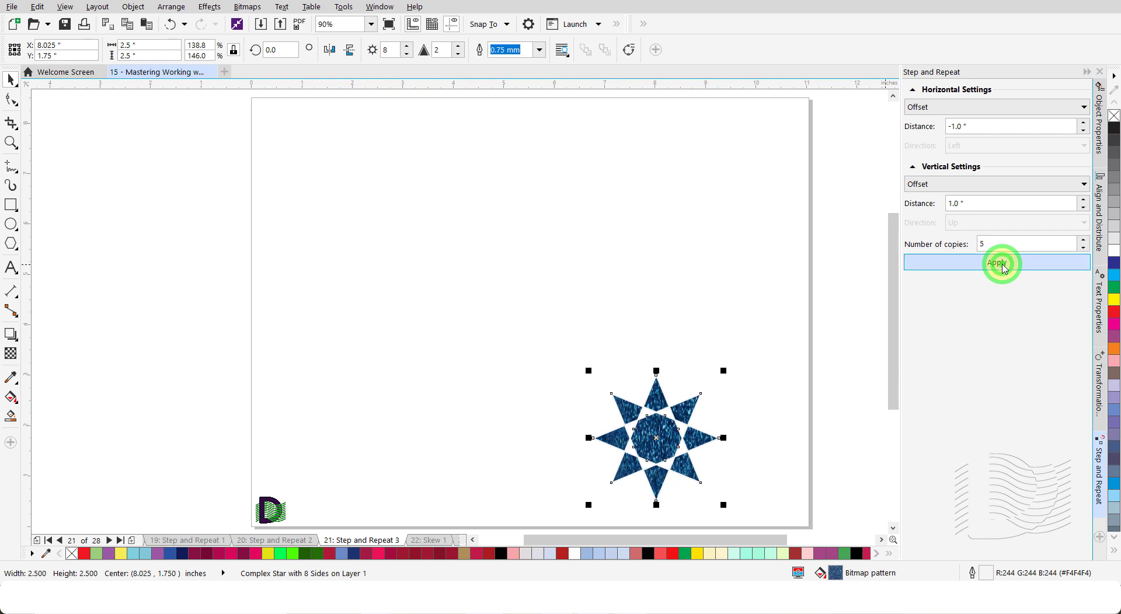
{"action": "left_click", "coordinate": [772, 284]}
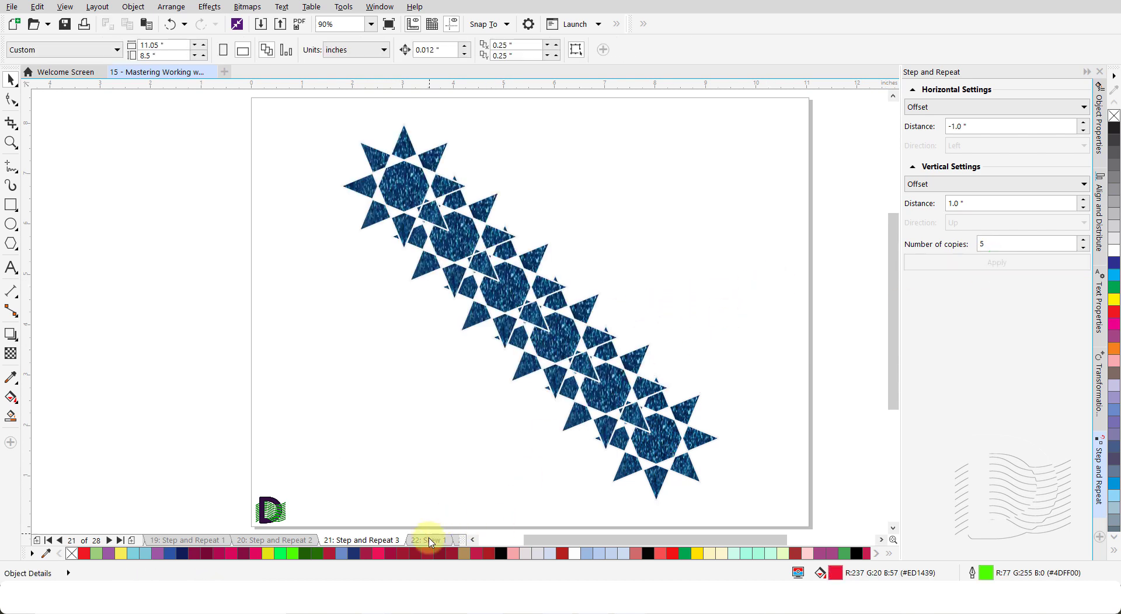
On the Skew 1 page, skew the left patterned rectangle horizontally by hand so its bottom edge shifts to the right.
{"action": "left_click", "coordinate": [430, 542]}
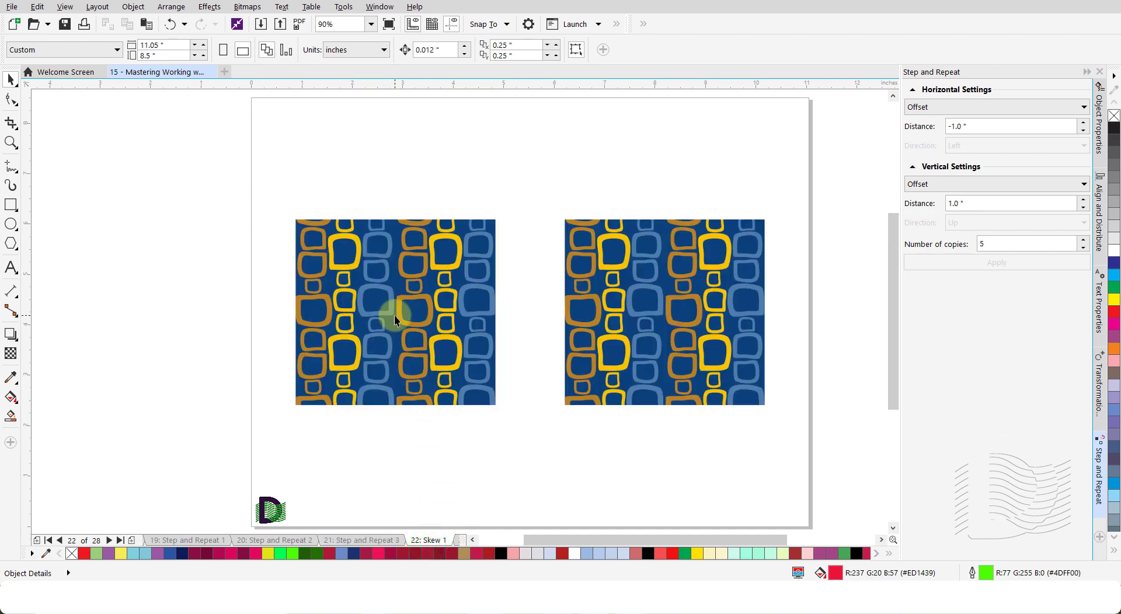
{"action": "left_click", "coordinate": [394, 315]}
{"action": "left_click", "coordinate": [394, 314]}
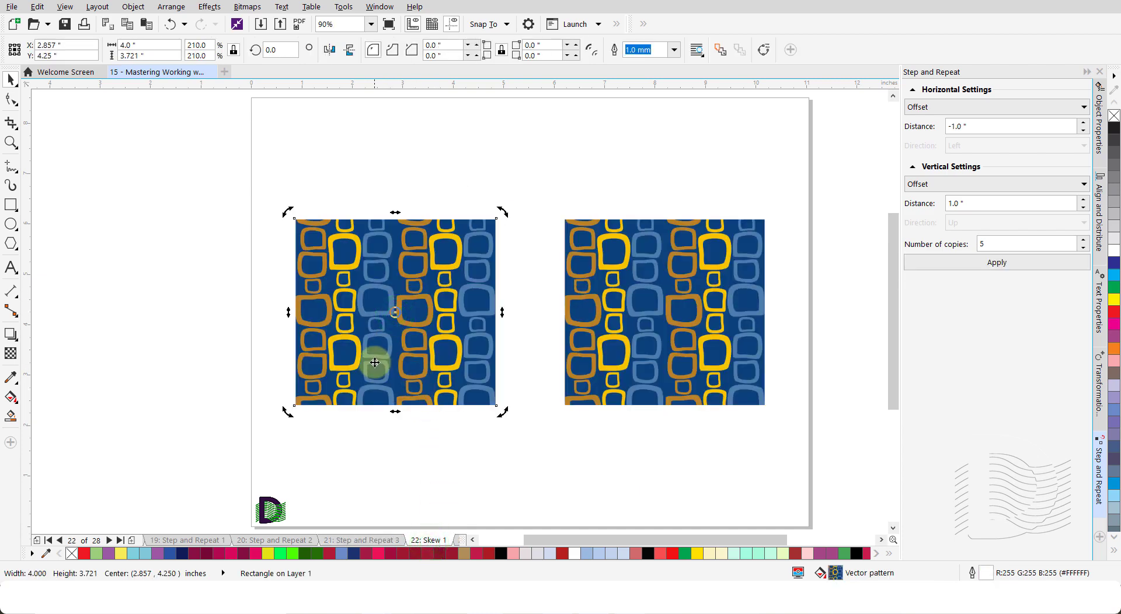
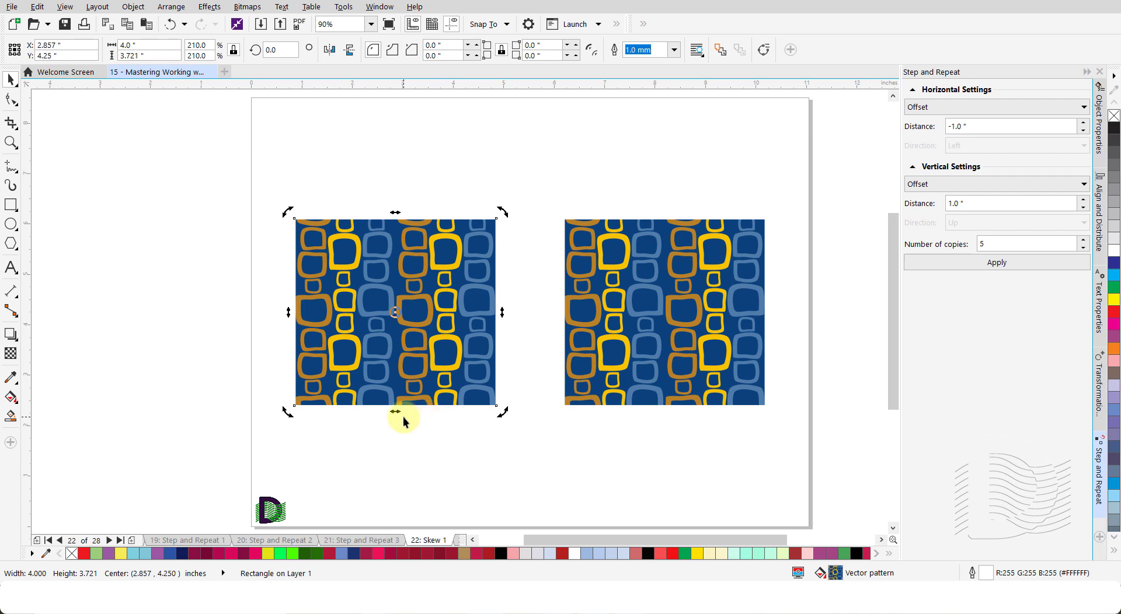
{"action": "left_click_drag", "start_coordinate": [395, 411], "coordinate": [433, 394]}
Skew the right patterned rectangle vertically by hand so its left edge shifts downward, and deselect it.
{"action": "left_click", "coordinate": [659, 315]}
{"action": "left_click", "coordinate": [658, 314]}
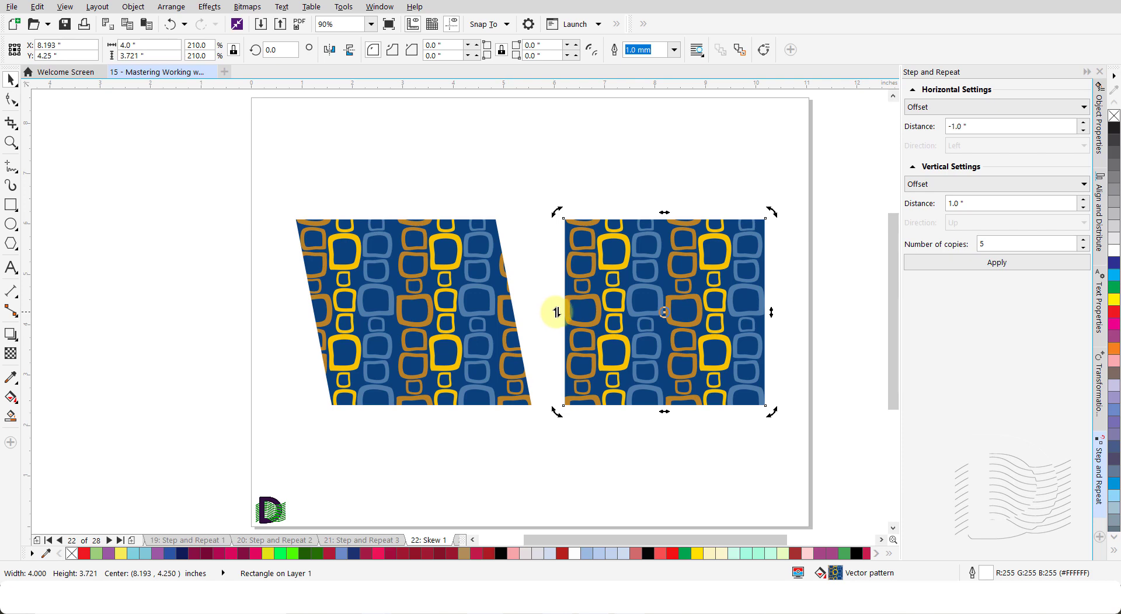
{"action": "left_click_drag", "start_coordinate": [557, 313], "coordinate": [548, 374]}
{"action": "left_click", "coordinate": [525, 162]}
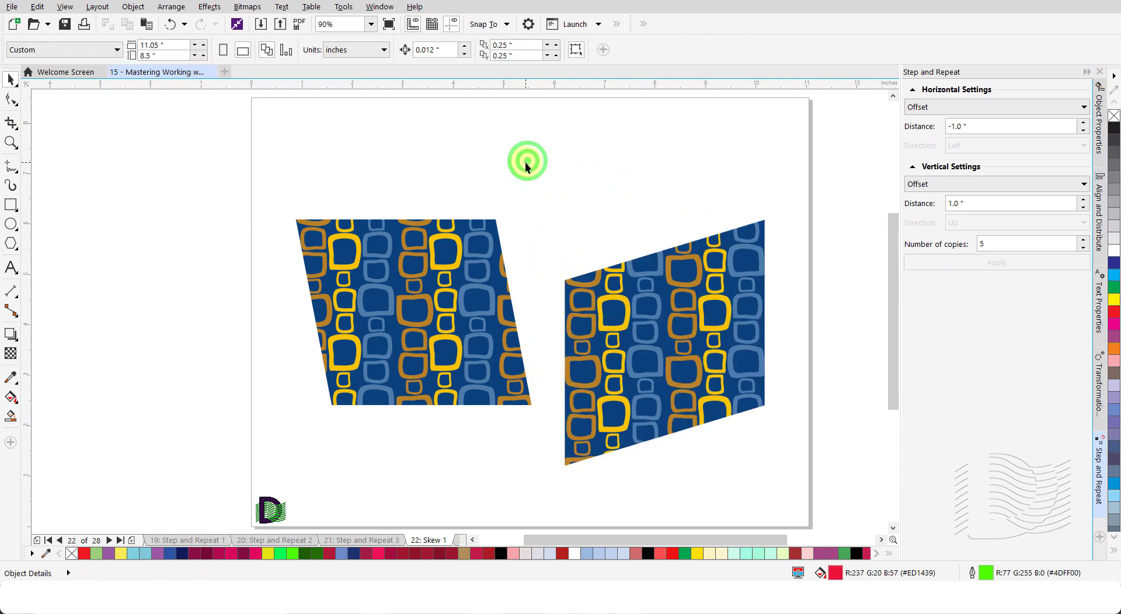
On the Skew 2 page, skew the left patterned rectangle horizontally by 15 degrees using Free Transform in Free Skew mode.
{"action": "left_click", "coordinate": [109, 540]}
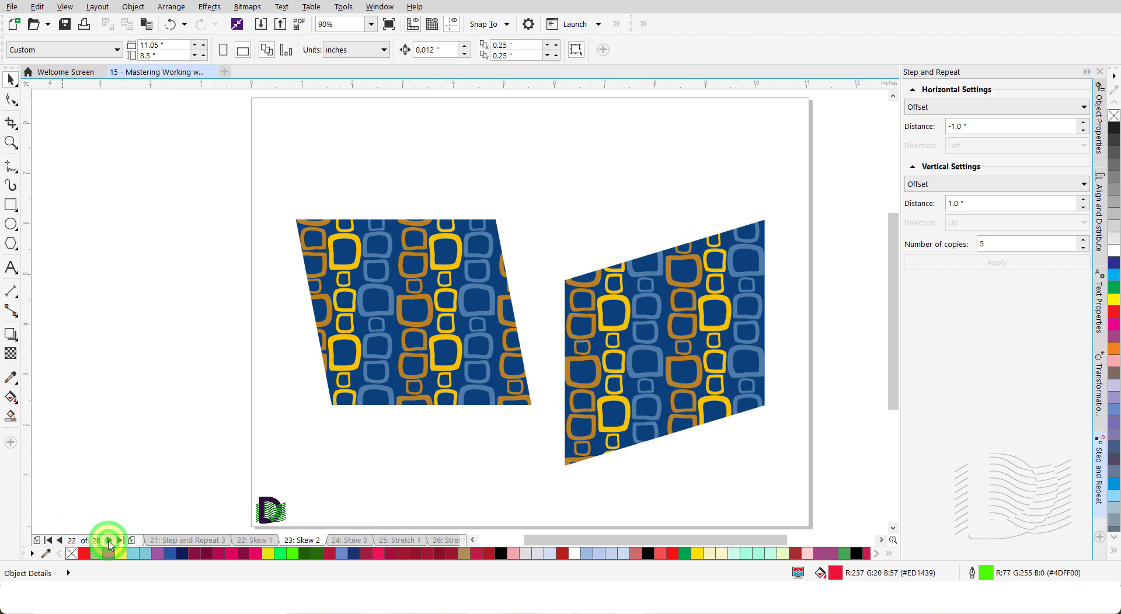
{"action": "left_click", "coordinate": [354, 358]}
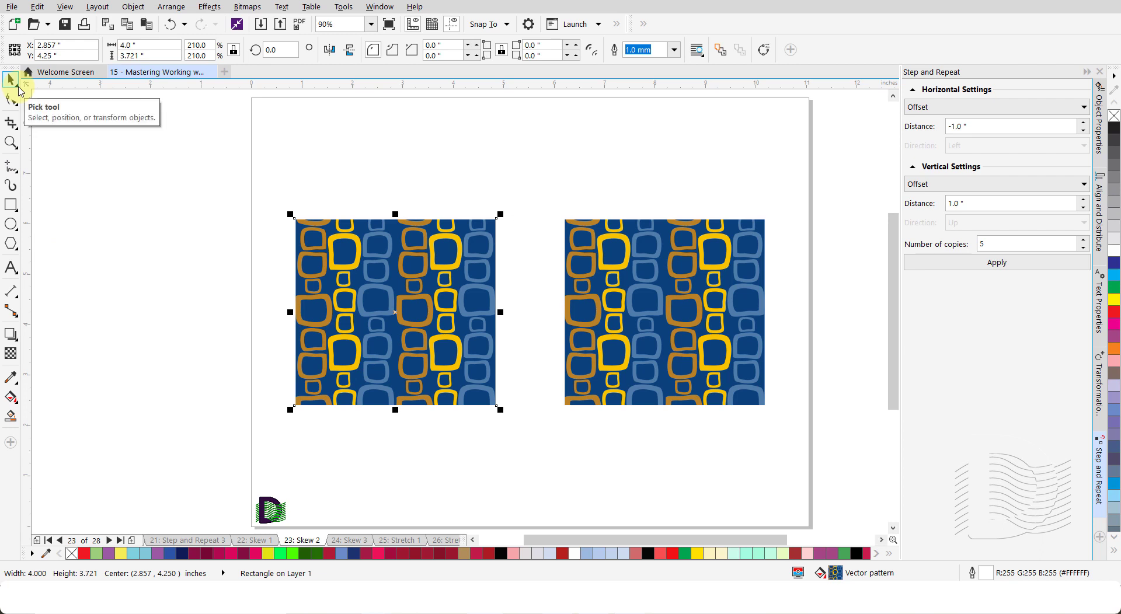
{"action": "left_click", "coordinate": [18, 91]}
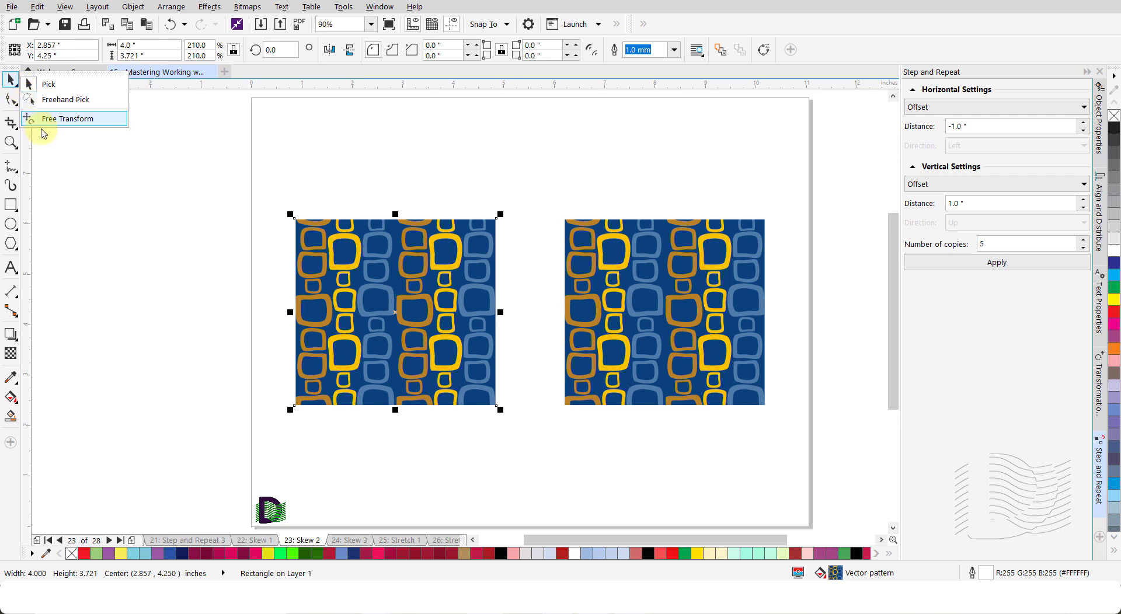
{"action": "left_click", "coordinate": [65, 120]}
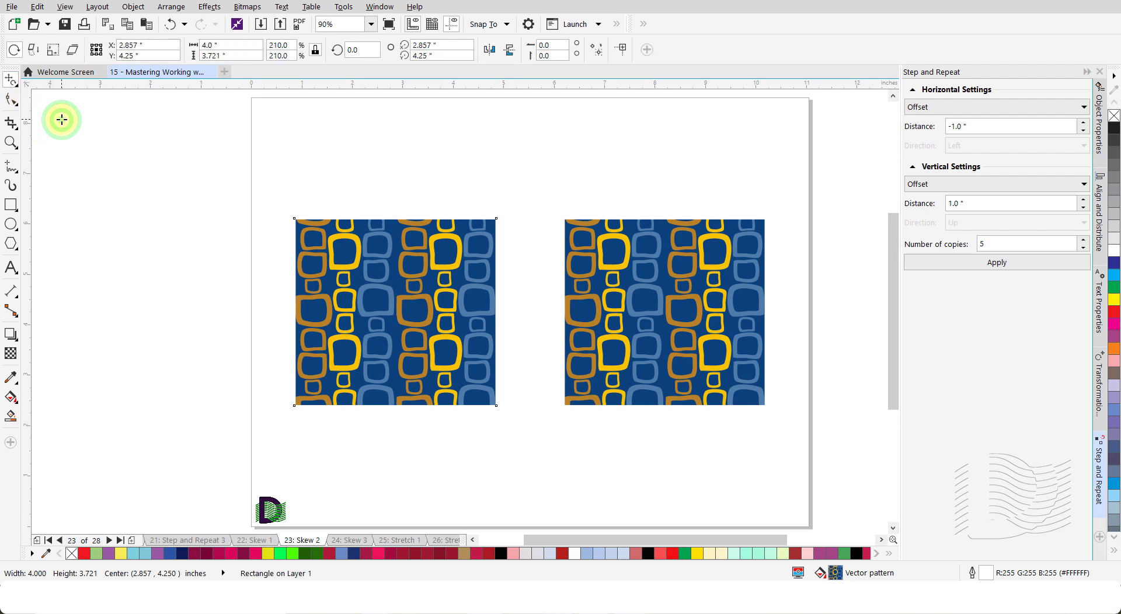
{"action": "left_click", "coordinate": [72, 52]}
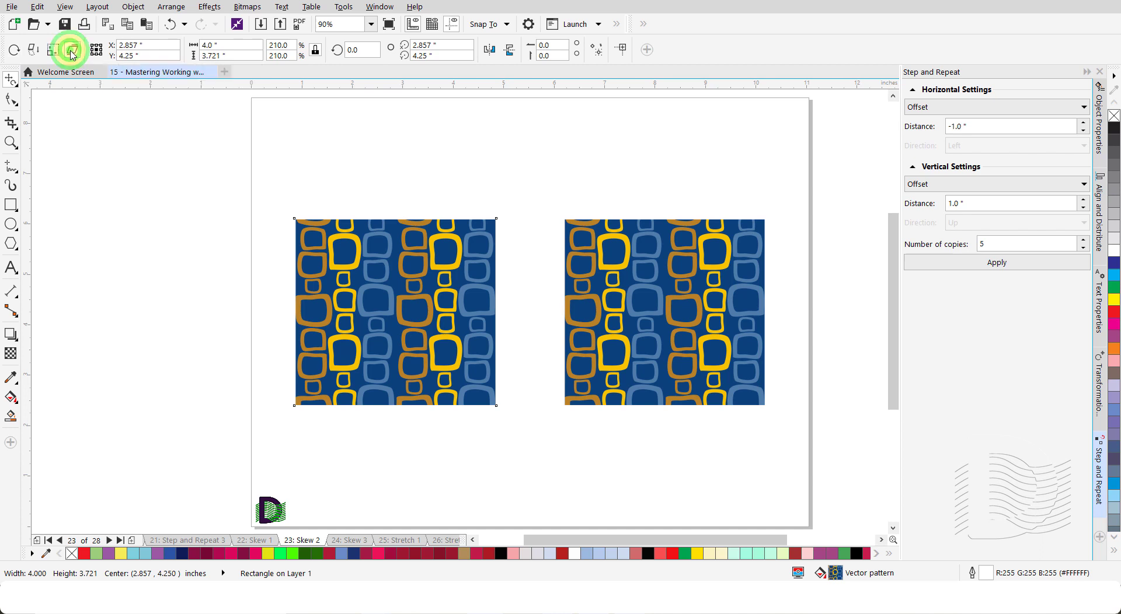
{"action": "double_click", "coordinate": [563, 47]}
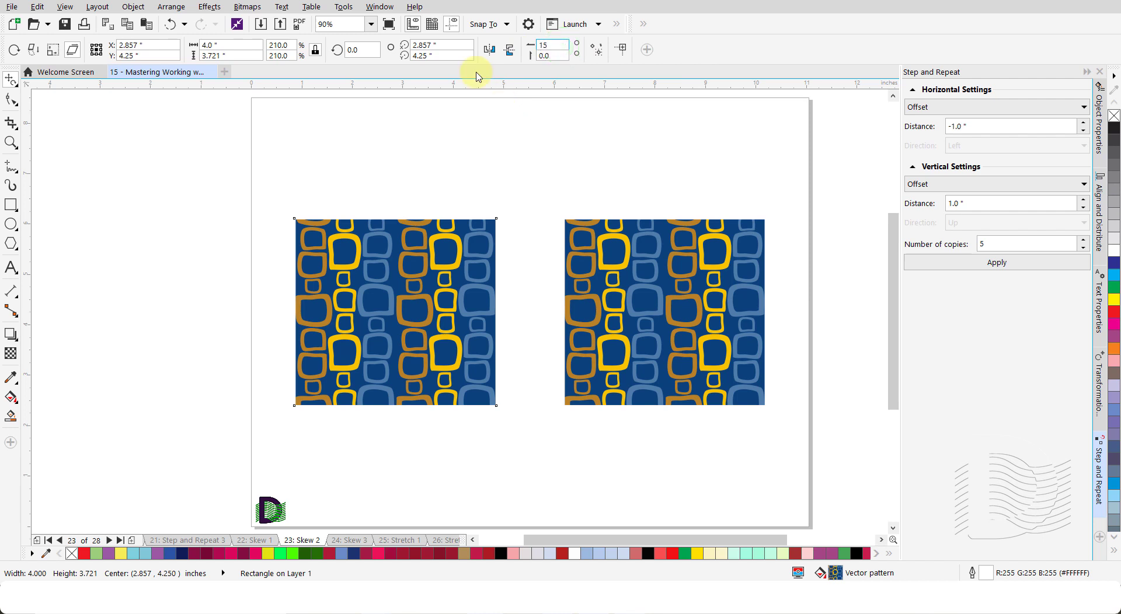
{"action": "key", "text": "Return"}
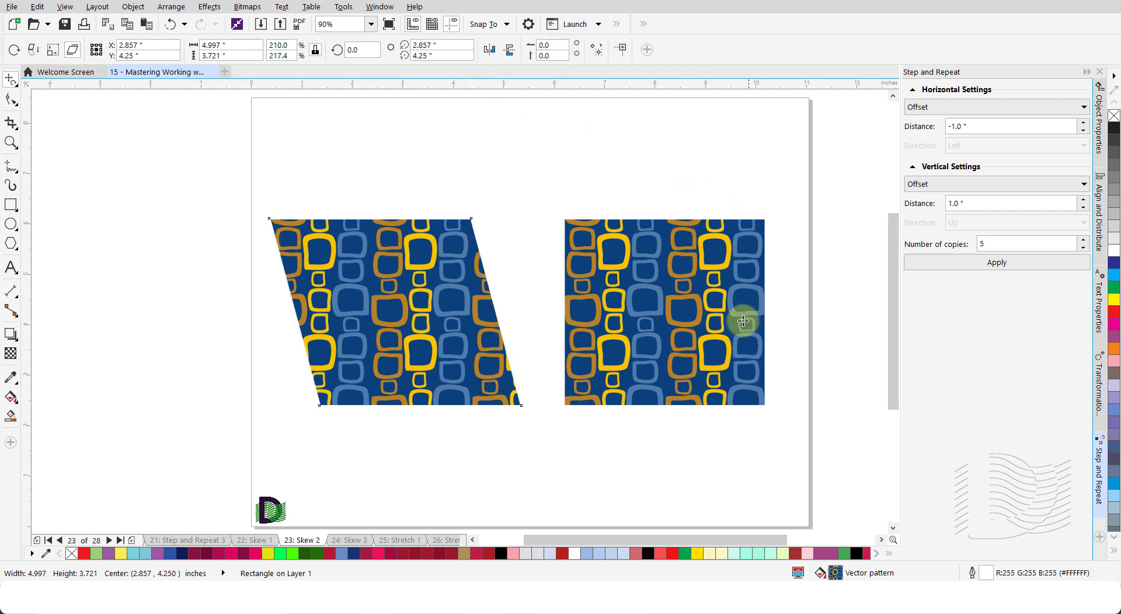
Skew the right patterned rectangle vertically by 20 degrees and return to the Pick tool.
{"action": "left_click", "coordinate": [726, 322]}
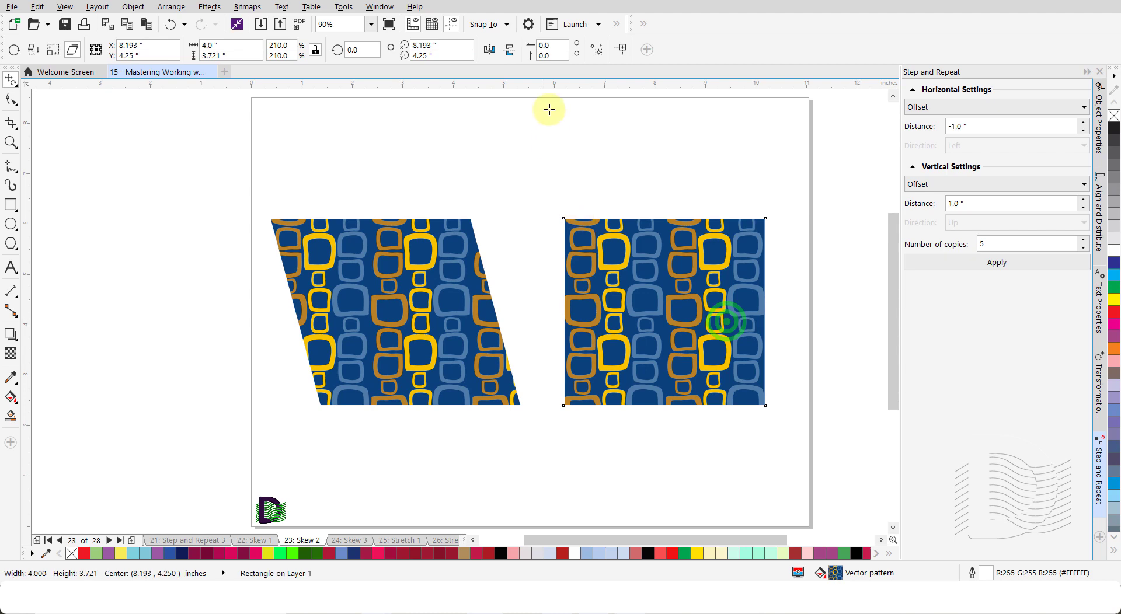
{"action": "double_click", "coordinate": [558, 56]}
{"action": "type", "text": "20"}
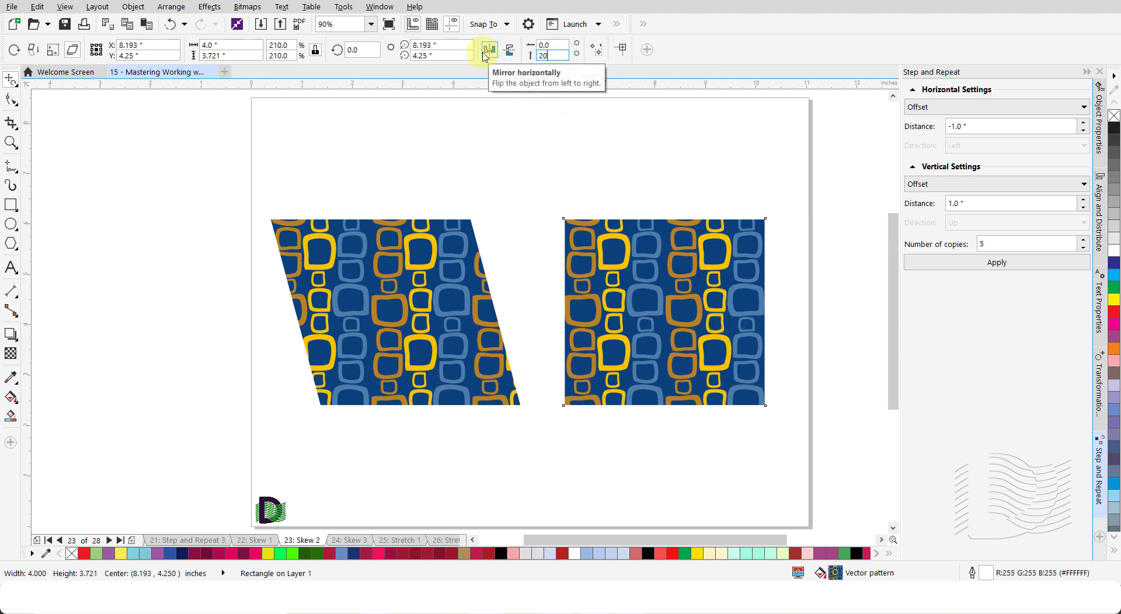
{"action": "key", "text": "Return"}
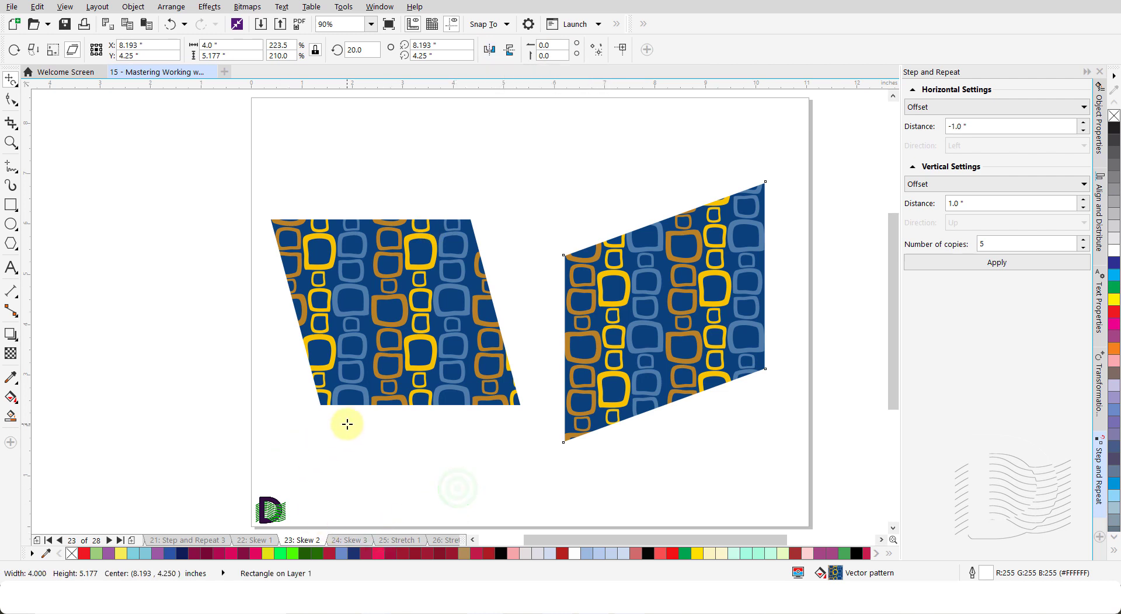
{"action": "key", "text": "space"}
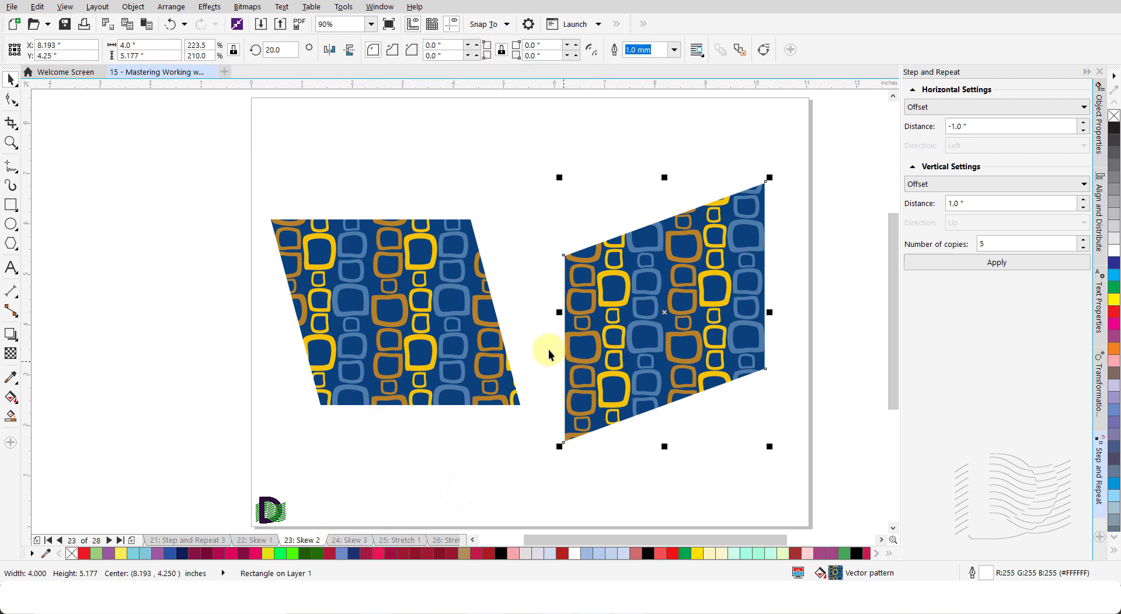
Display the Transform toolbar, examine its skew angle settings and close it again.
{"action": "left_click", "coordinate": [384, 12]}
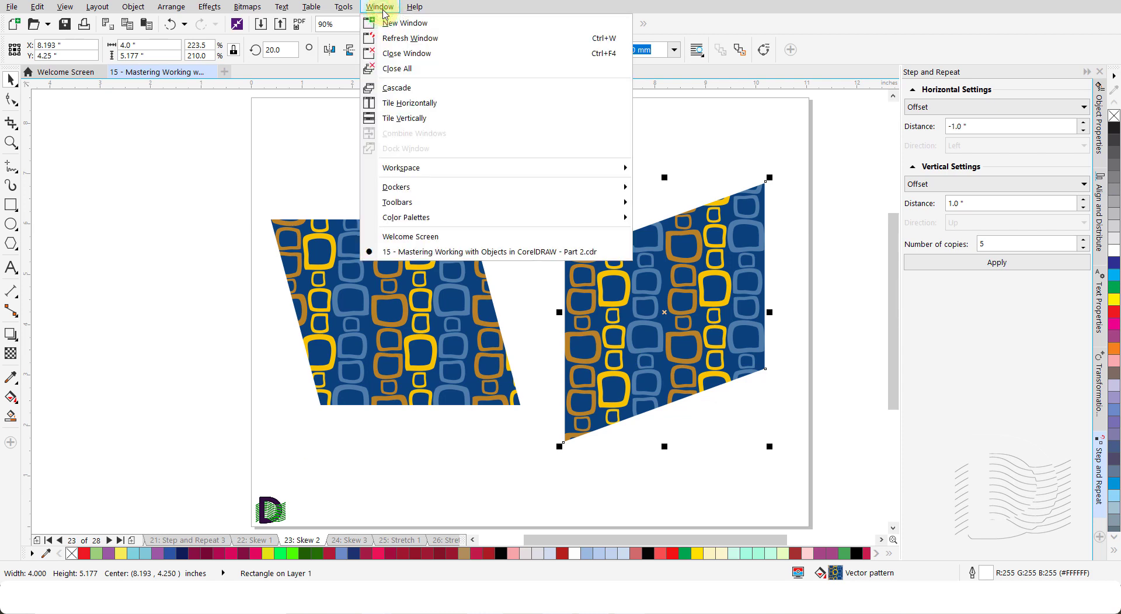
{"action": "mouse_move", "coordinate": [474, 210]}
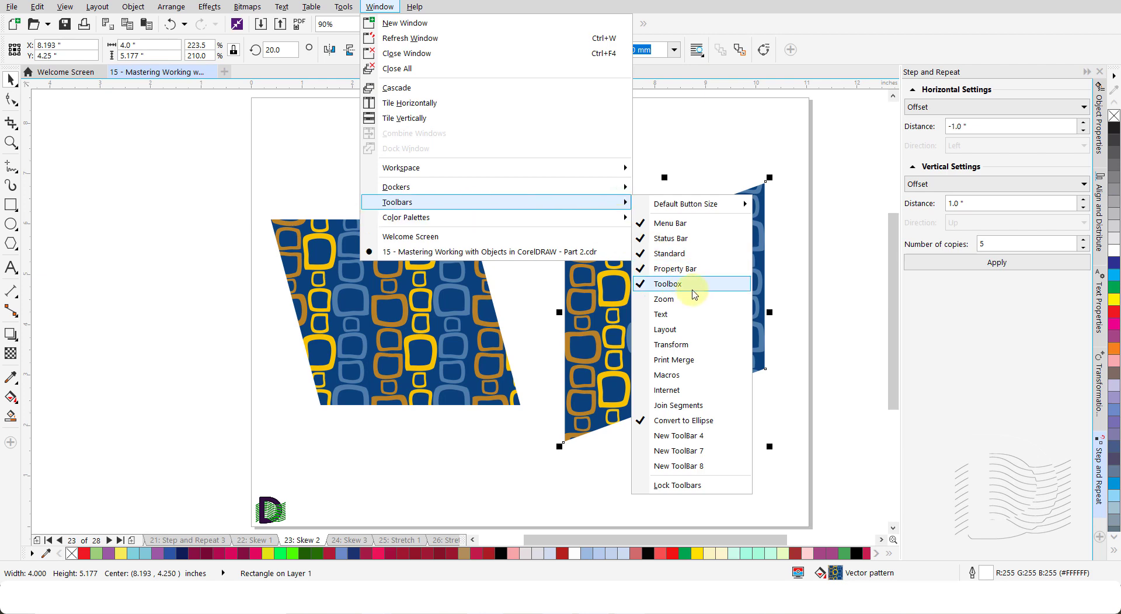
{"action": "left_click", "coordinate": [688, 345]}
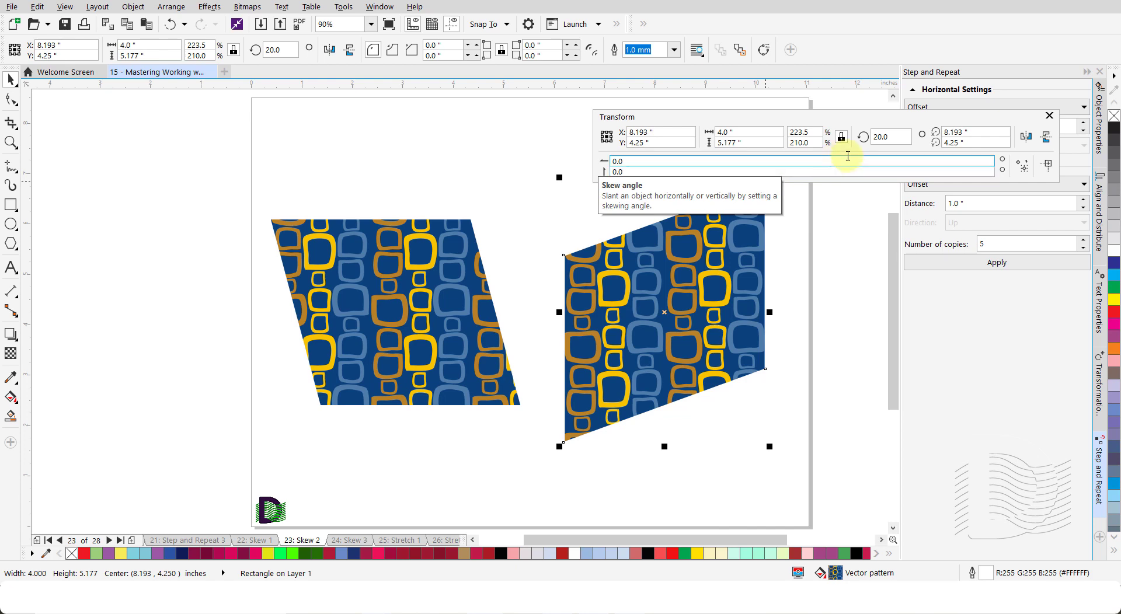
{"action": "left_click", "coordinate": [1050, 117]}
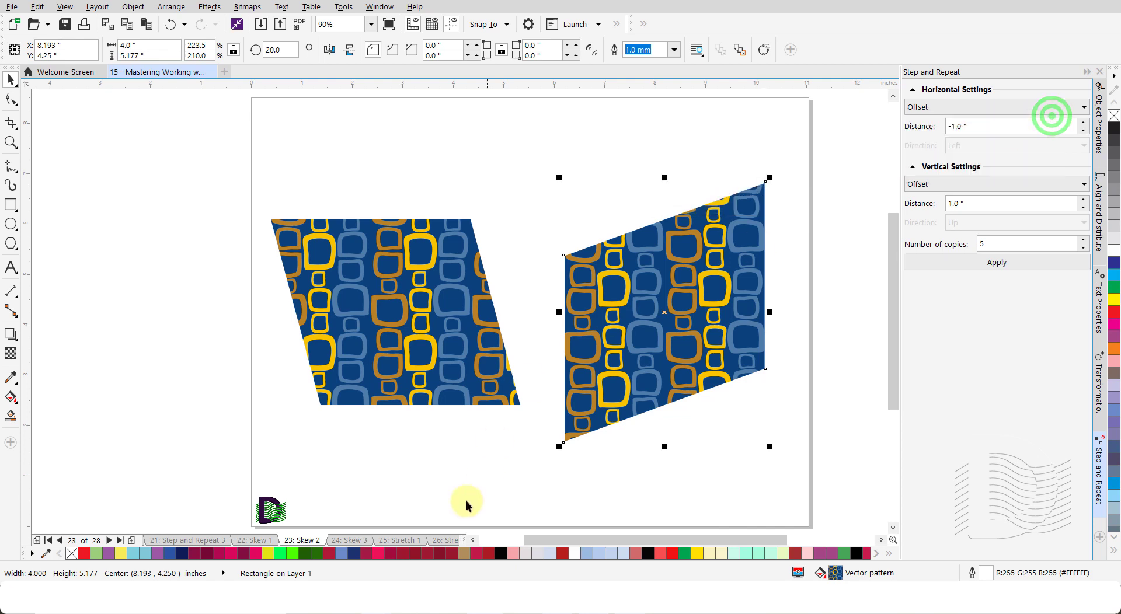
On the Skew 3 page, skew the left patterned rectangle horizontally by 15 degrees using the Transformations docker, and deselect it.
{"action": "left_click", "coordinate": [348, 538]}
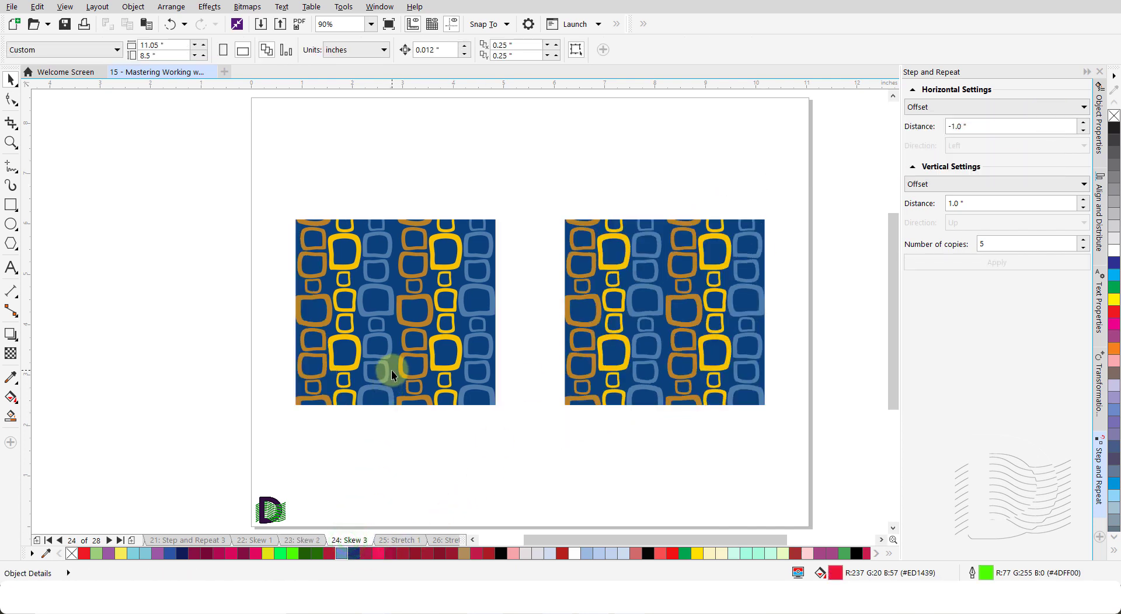
{"action": "left_click", "coordinate": [394, 370]}
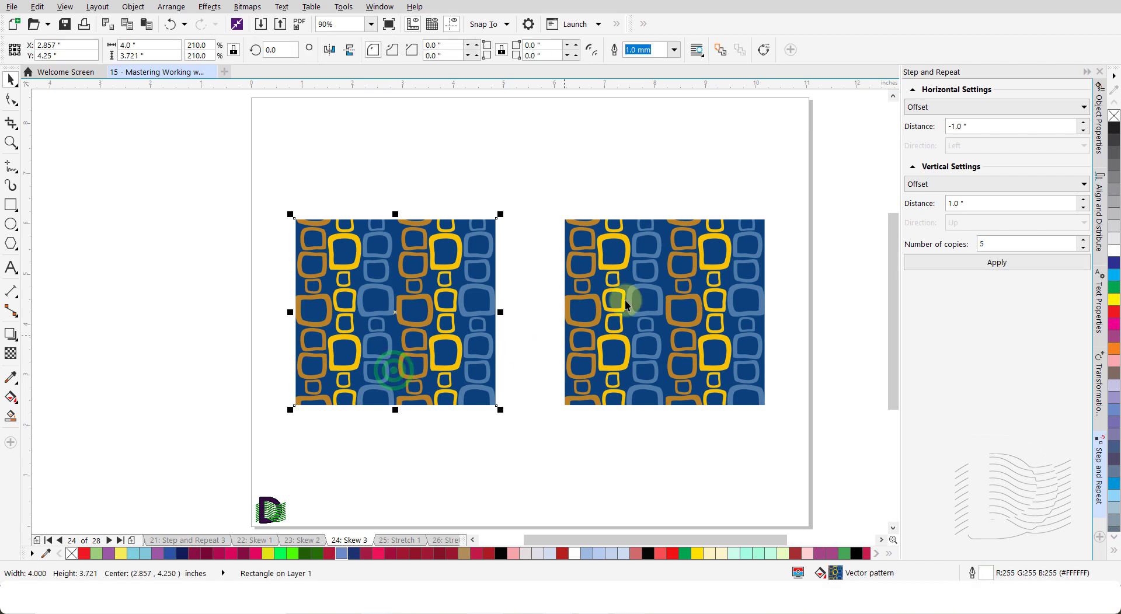
{"action": "left_click", "coordinate": [1095, 389]}
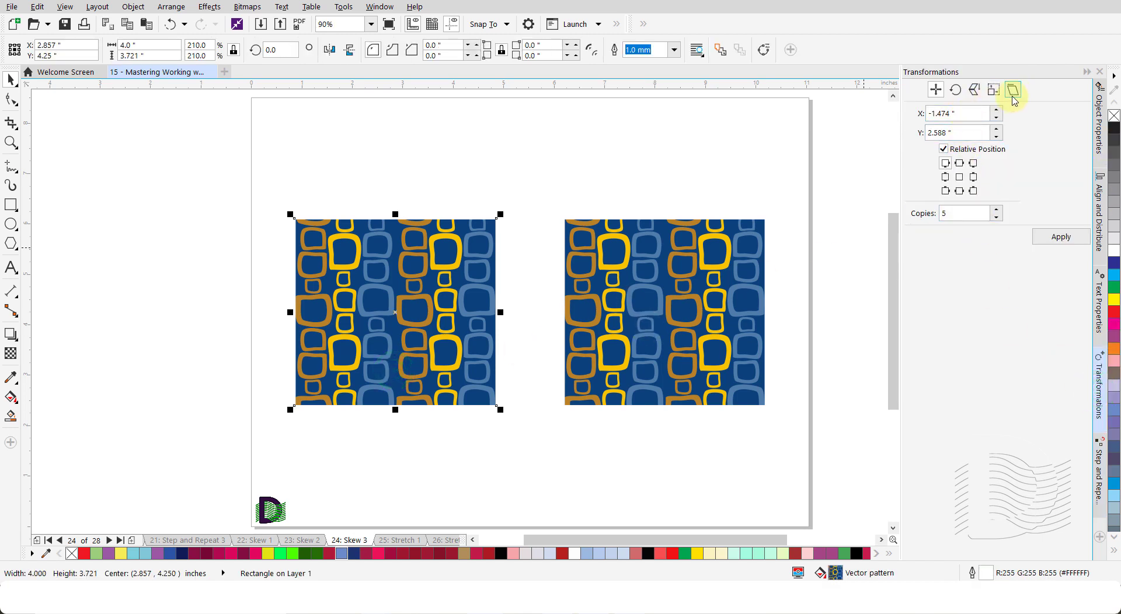
{"action": "left_click", "coordinate": [1013, 96]}
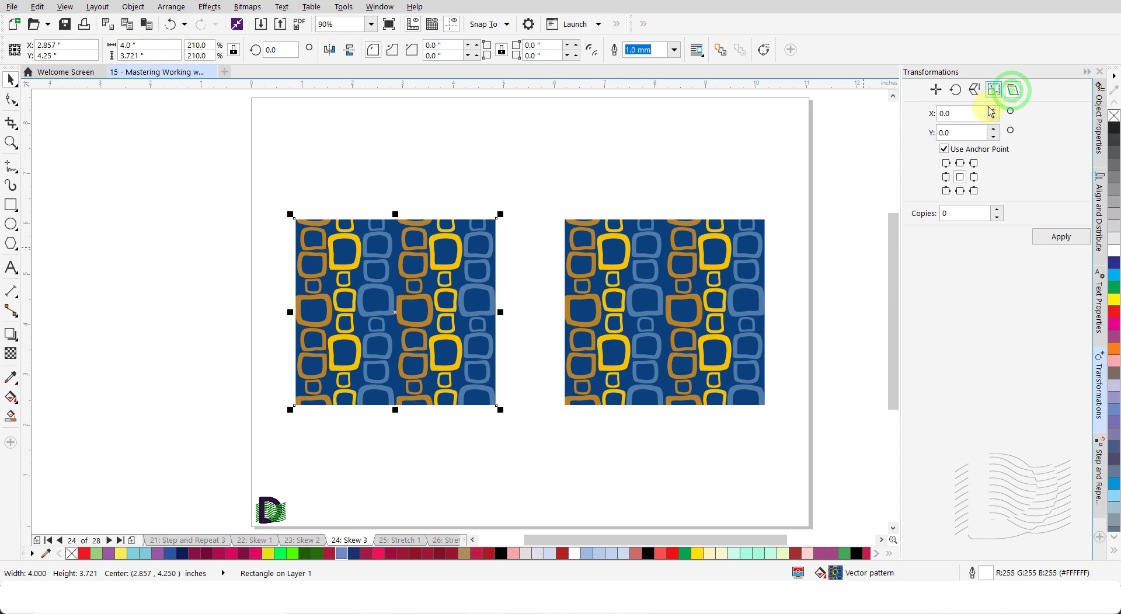
{"action": "double_click", "coordinate": [964, 113]}
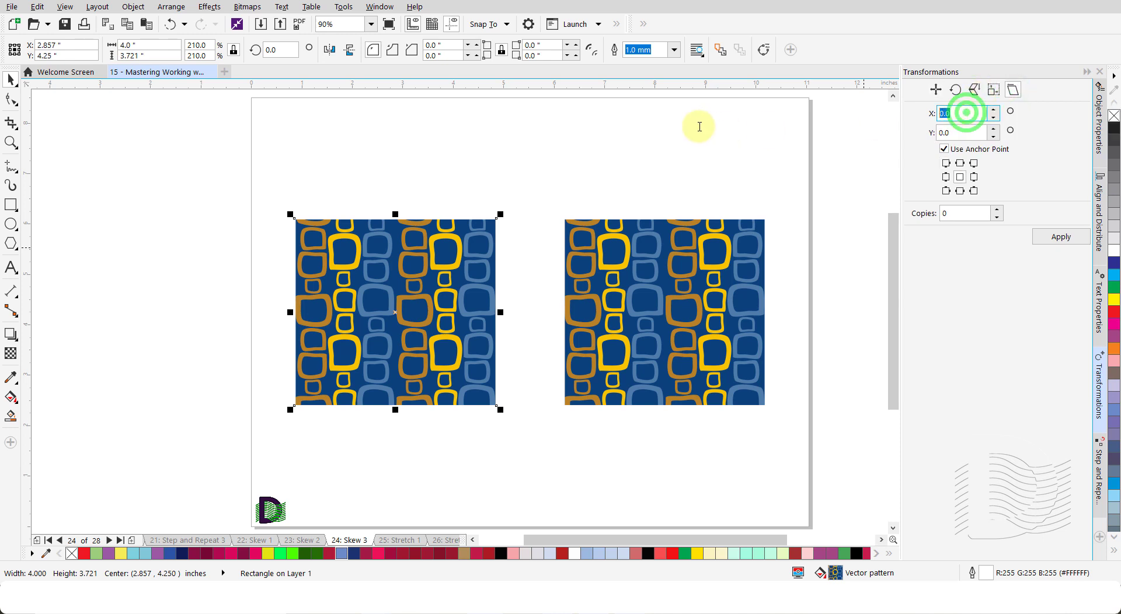
{"action": "type", "text": "15"}
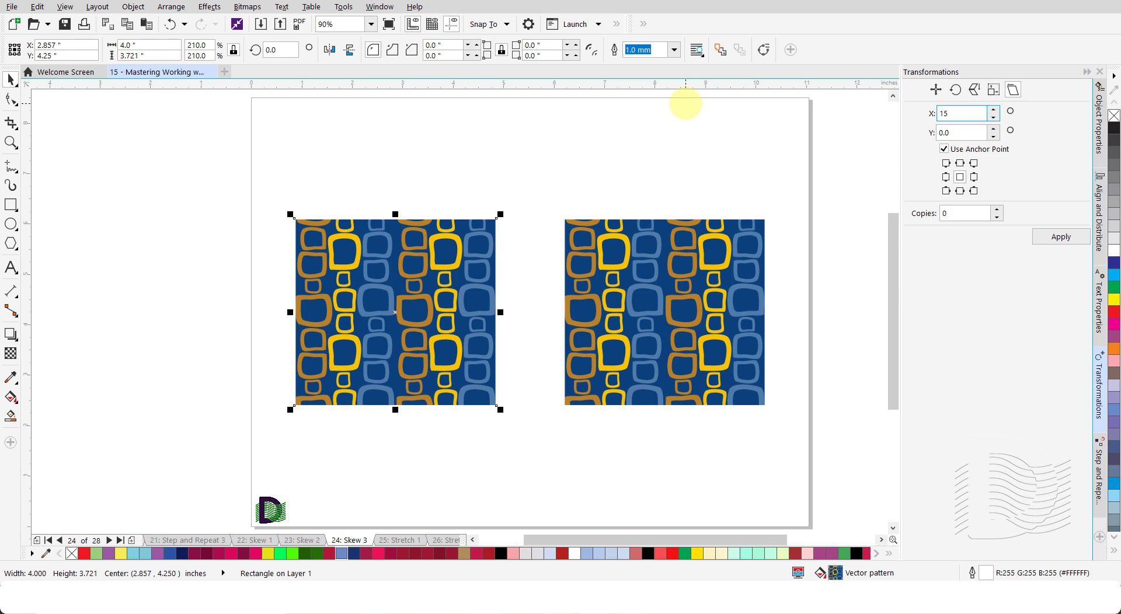
{"action": "key", "text": "Tab"}
{"action": "left_click", "coordinate": [1058, 236]}
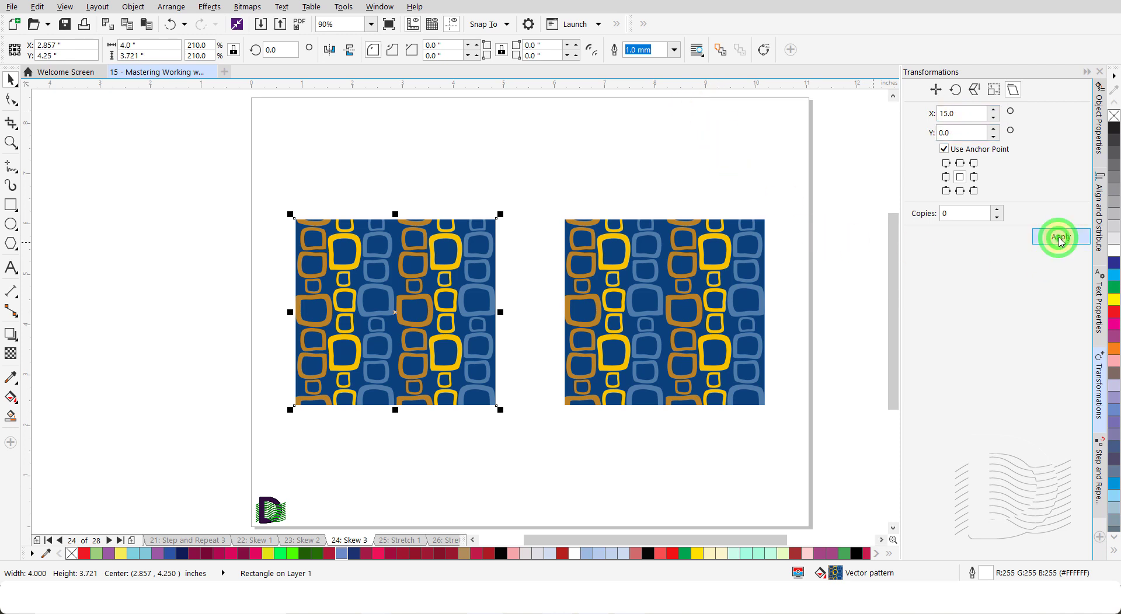
{"action": "left_click", "coordinate": [658, 193]}
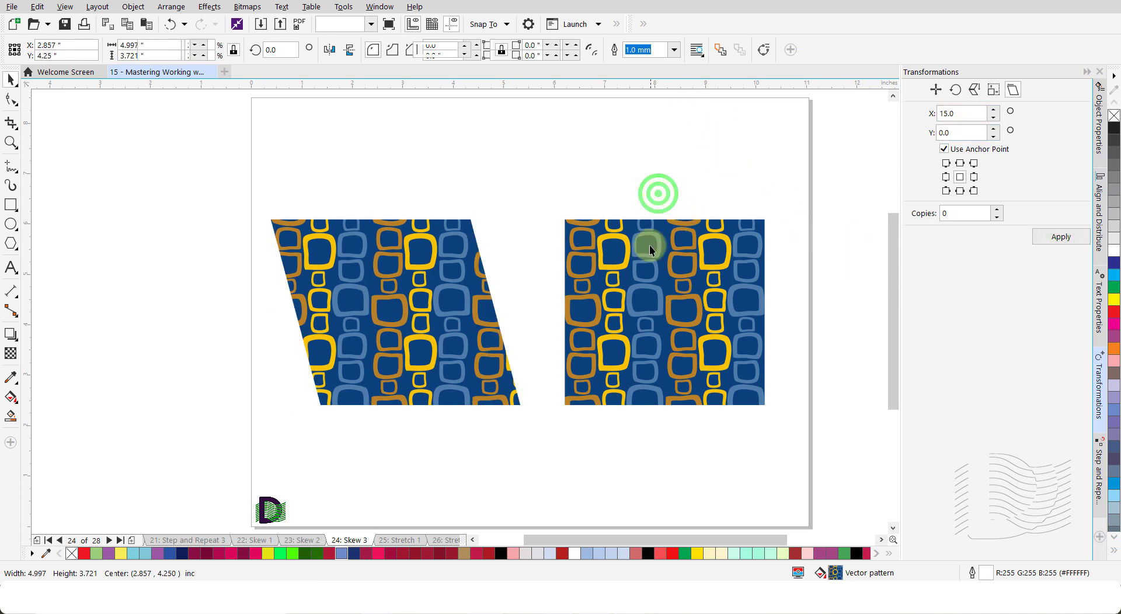
Skew the right patterned rectangle by 0 degrees horizontally and 20 degrees vertically through the Transformations docker, and deselect it.
{"action": "left_click", "coordinate": [681, 333]}
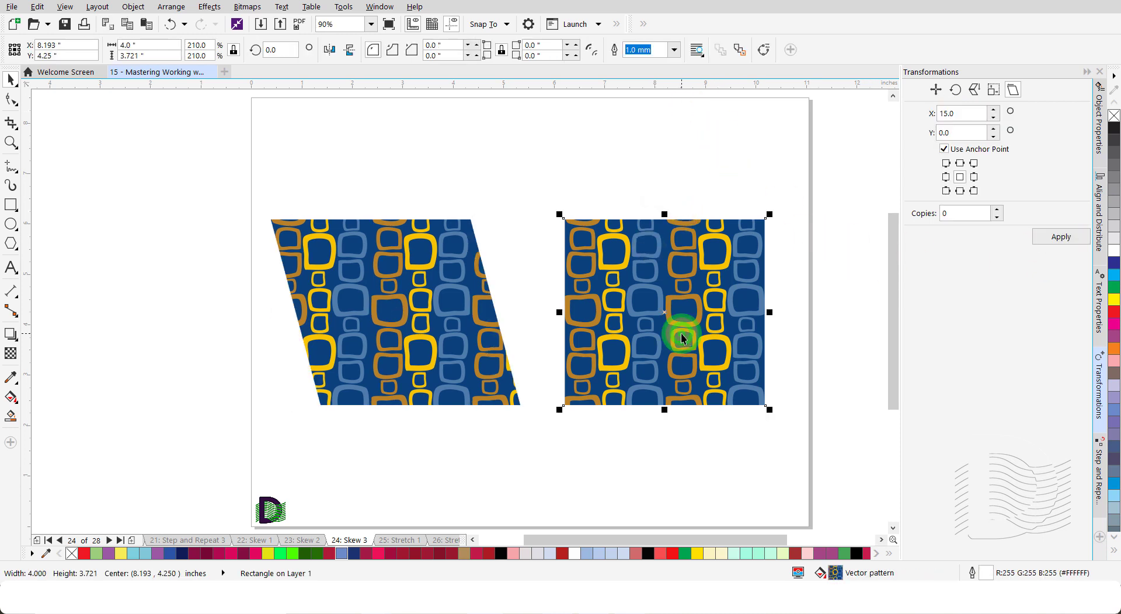
{"action": "double_click", "coordinate": [964, 113]}
{"action": "type", "text": "0"}
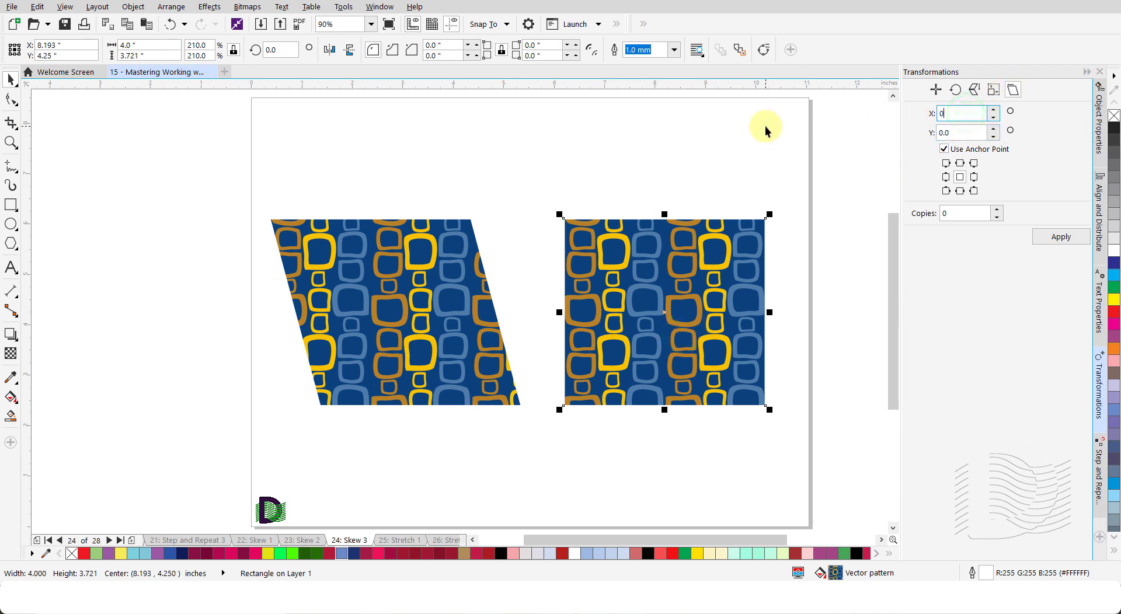
{"action": "key", "text": "Tab"}
{"action": "type", "text": "20"}
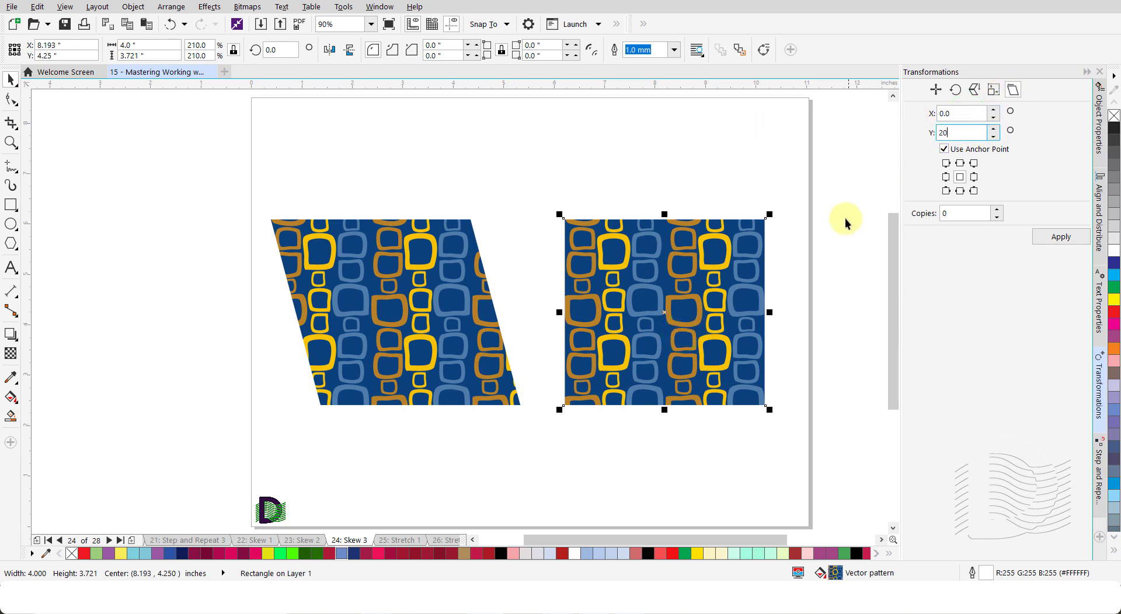
{"action": "left_click", "coordinate": [1062, 237]}
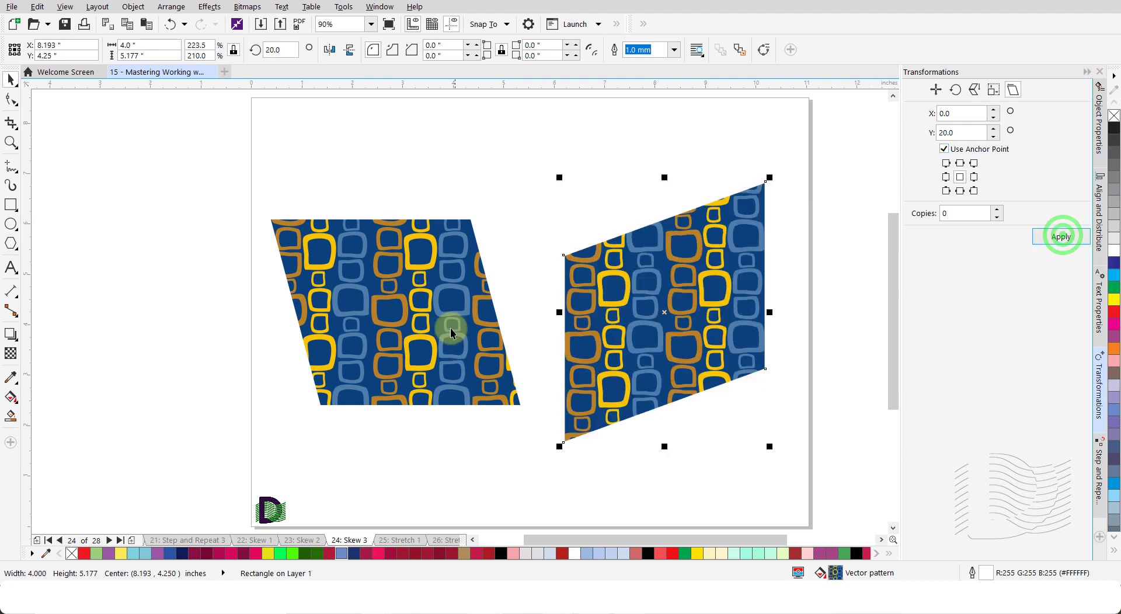
{"action": "left_click", "coordinate": [412, 187]}
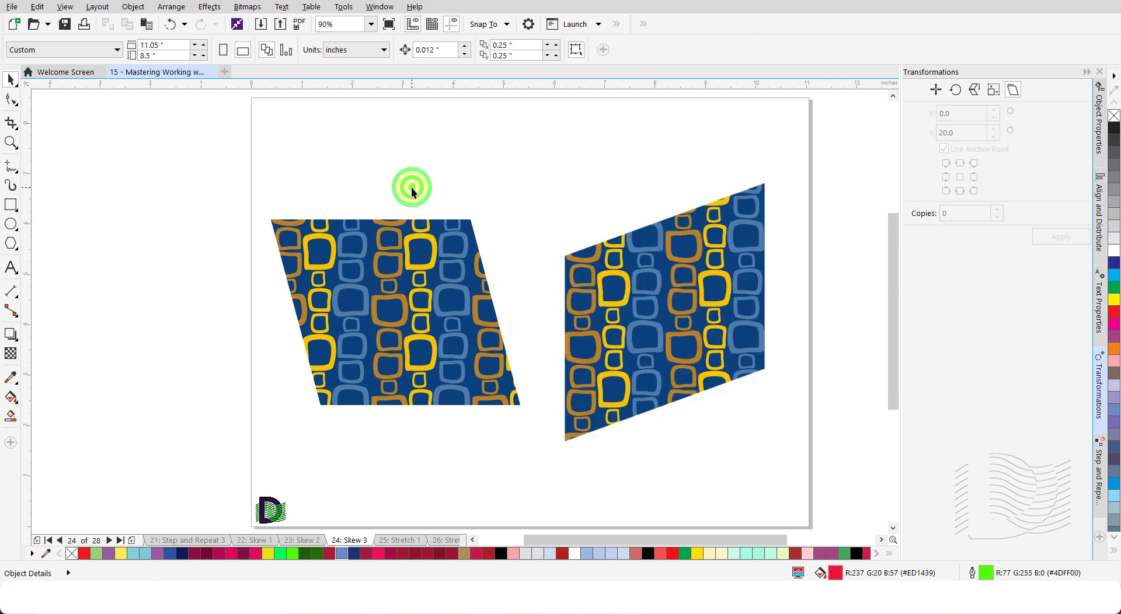
Go to the Stretch 1 page and select the lion image.
{"action": "left_click", "coordinate": [396, 539]}
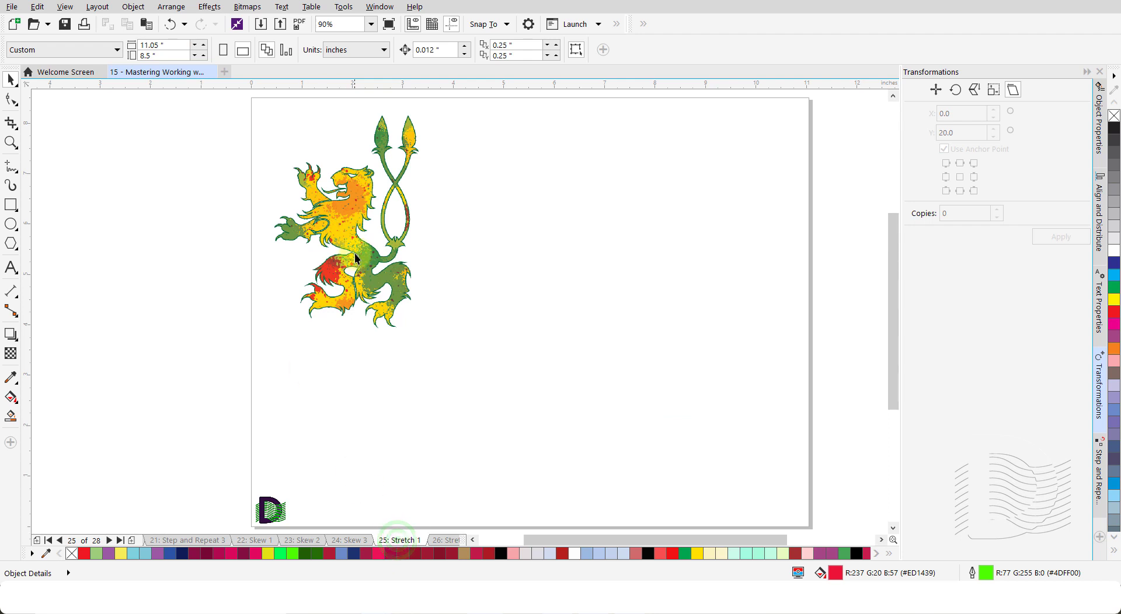
{"action": "left_click", "coordinate": [361, 255]}
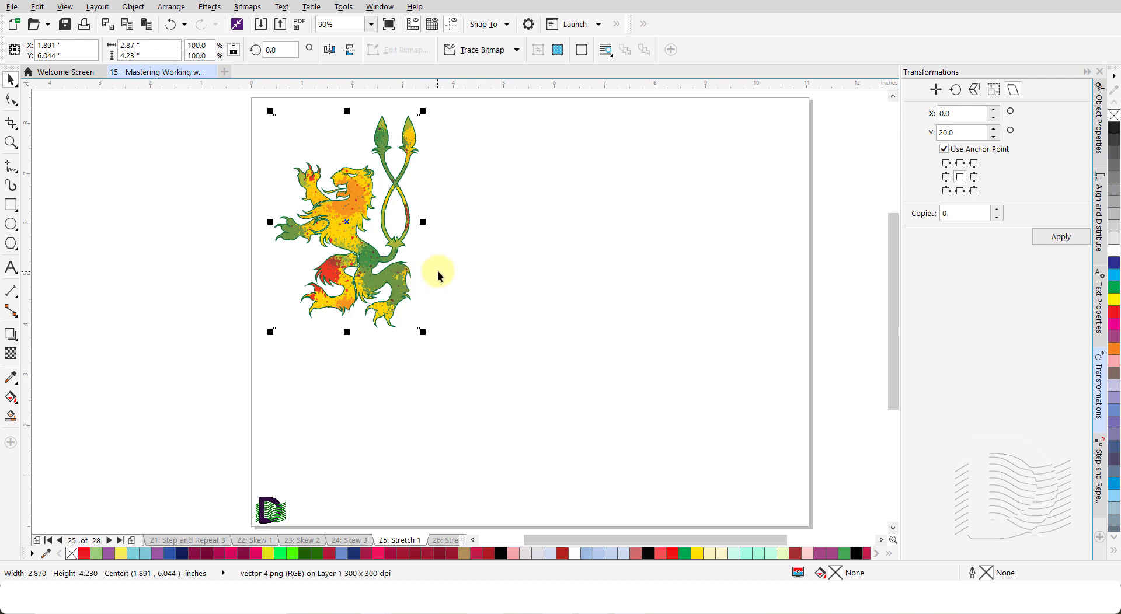
Try stretching the lion by hand to about 9.03 inches wide and, separately, about 7.6 inches high, undoing each stretch.
{"action": "left_click_drag", "start_coordinate": [424, 222], "coordinate": [737, 226]}
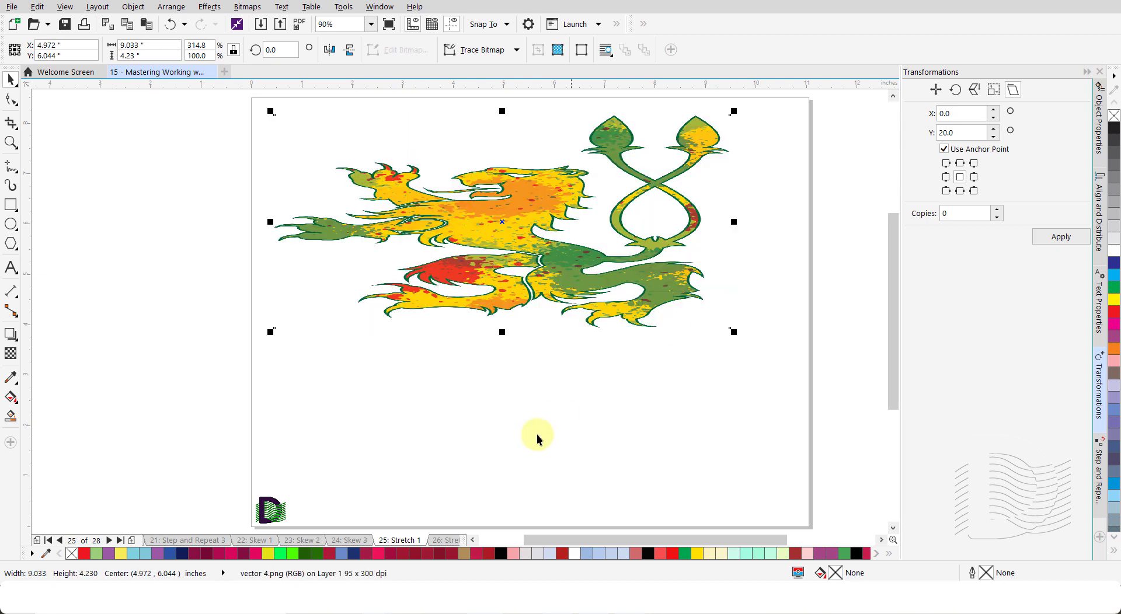
{"action": "key", "text": "ctrl+z"}
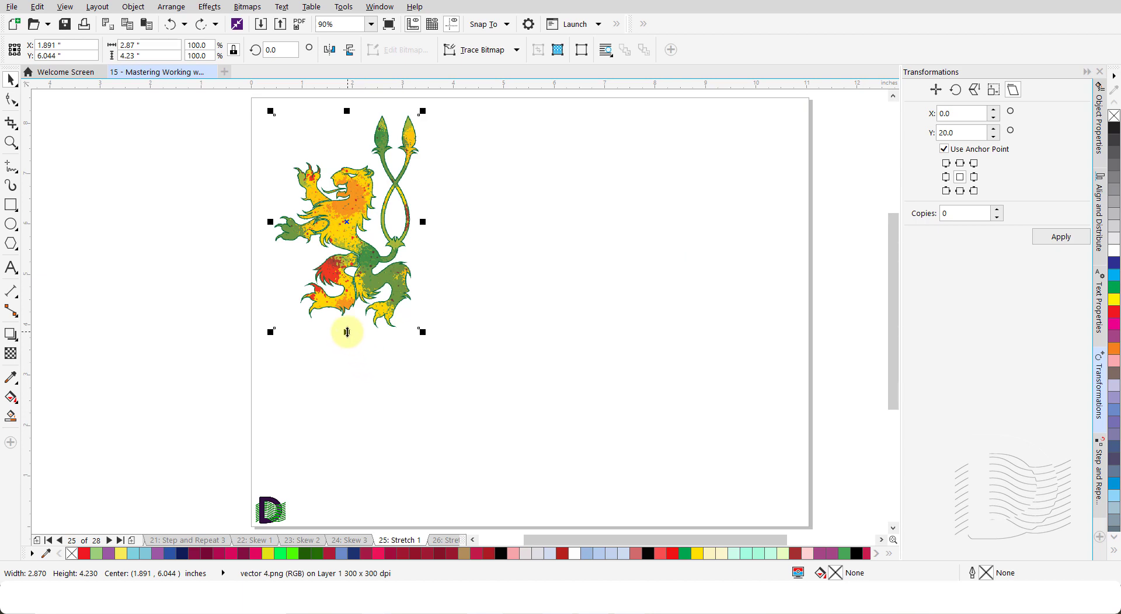
{"action": "left_click_drag", "start_coordinate": [347, 332], "coordinate": [304, 501]}
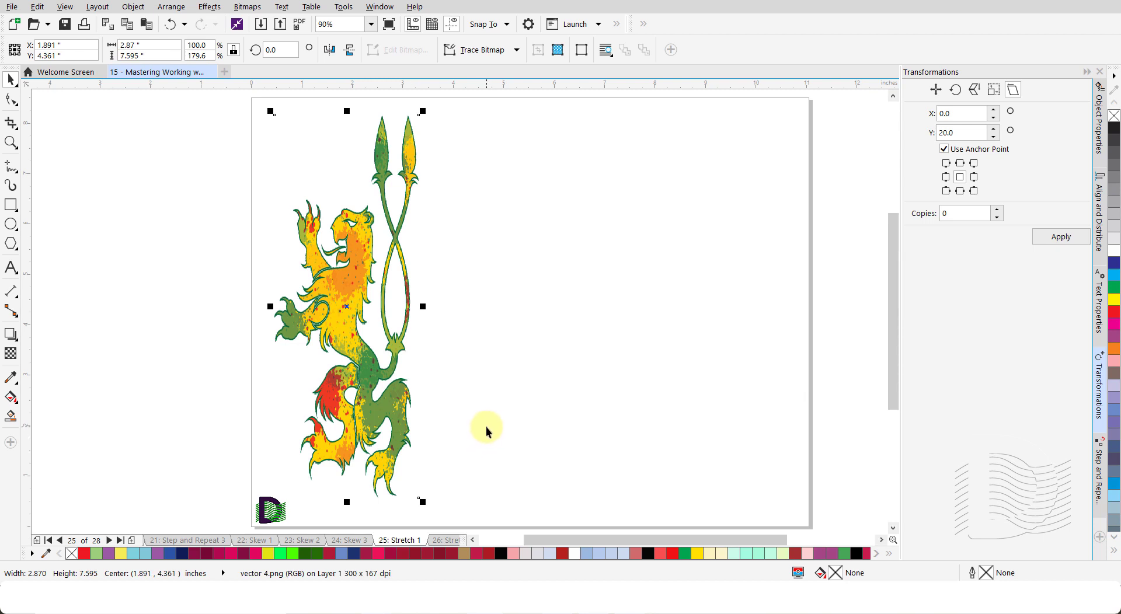
{"action": "key", "text": "ctrl+z"}
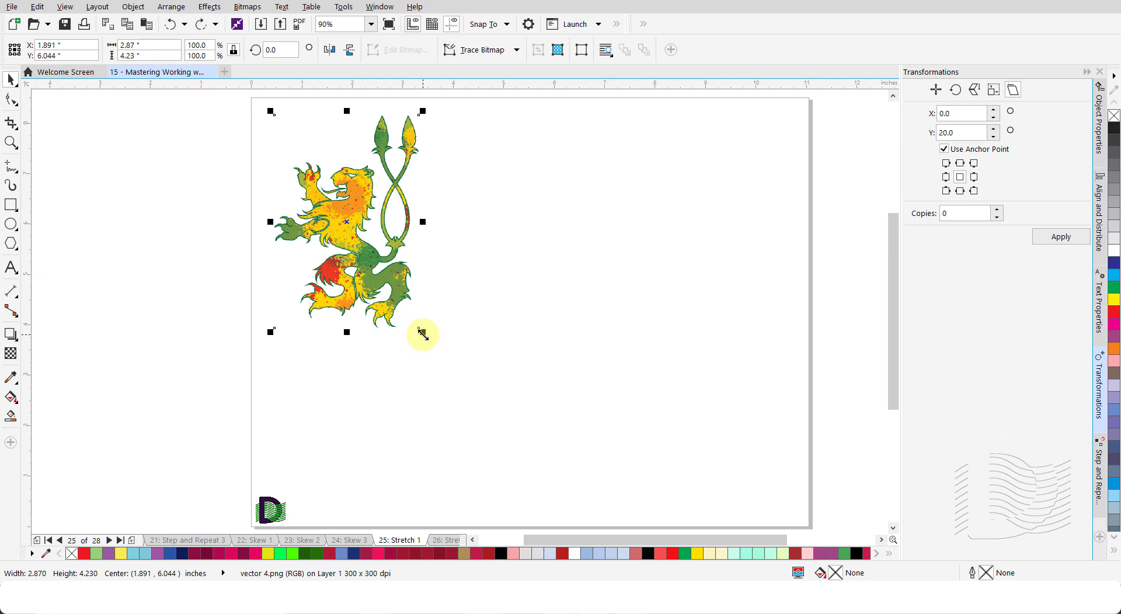
Stretch the lion image by hand in both directions at once, non-proportionally toward the page's lower right, and deselect it.
{"action": "left_click_drag", "start_coordinate": [423, 335], "coordinate": [771, 385]}
{"action": "left_click", "coordinate": [346, 463]}
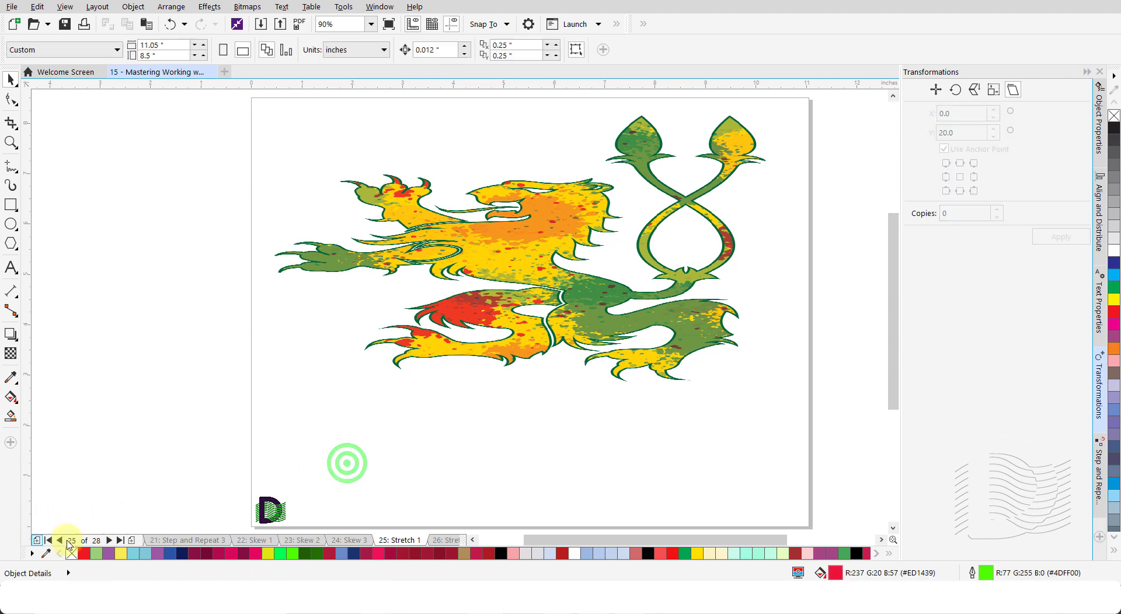
On the Stretch 2 page, unlock the lion image's aspect ratio, set its size to 10 by 6 inches, and deselect it.
{"action": "left_click", "coordinate": [109, 541]}
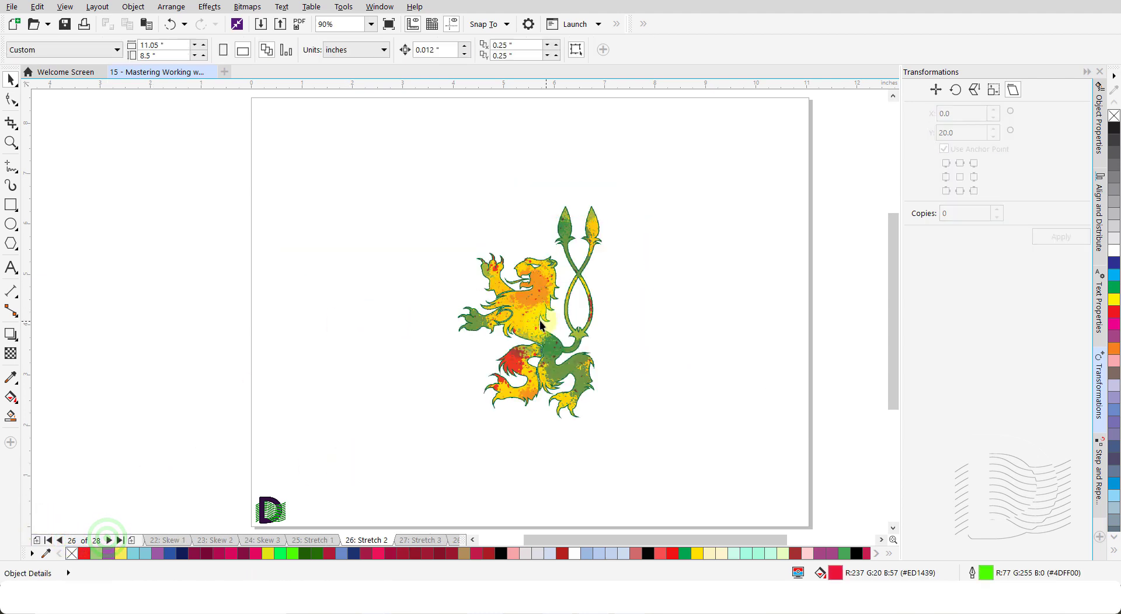
{"action": "left_click", "coordinate": [535, 321]}
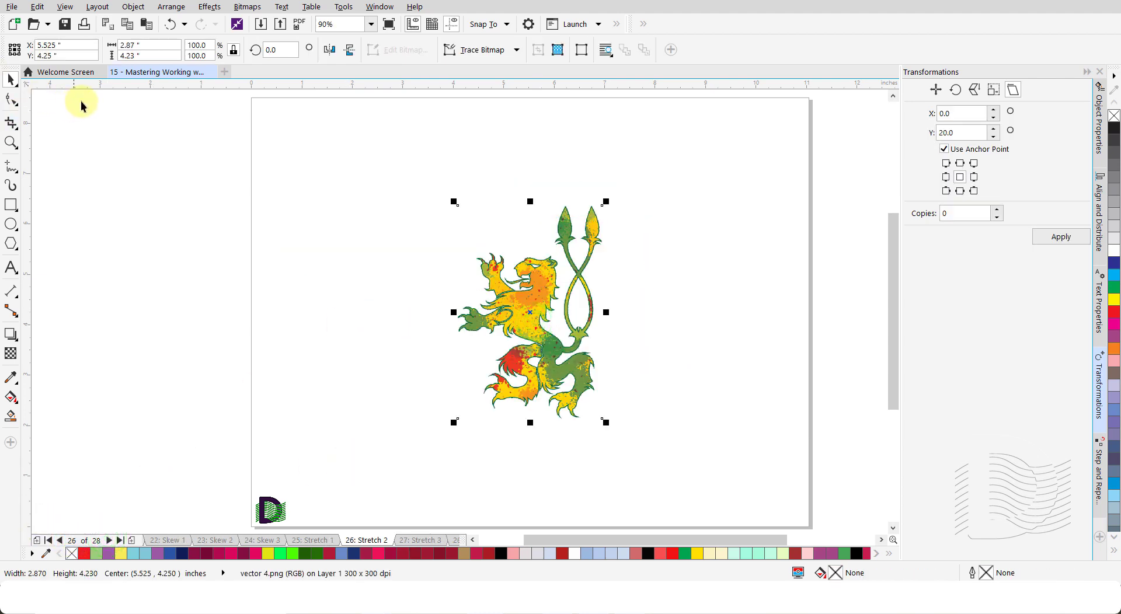
{"action": "left_click", "coordinate": [234, 50]}
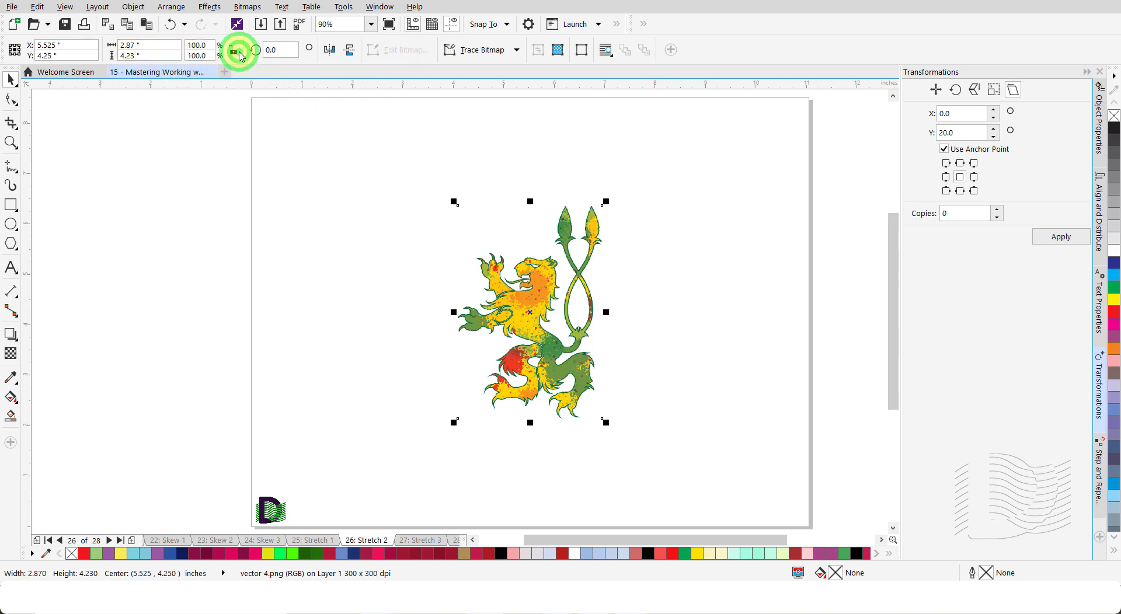
{"action": "left_click", "coordinate": [146, 46]}
{"action": "double_click", "coordinate": [149, 46]}
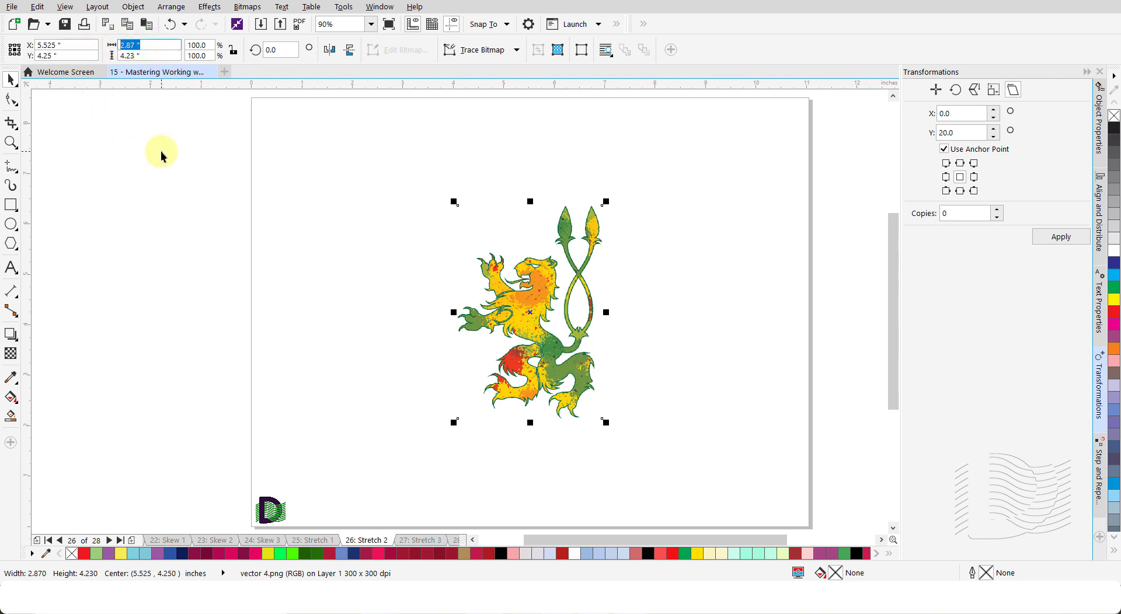
{"action": "type", "text": "10"}
{"action": "key", "text": "Tab"}
{"action": "type", "text": "6"}
{"action": "key", "text": "Return"}
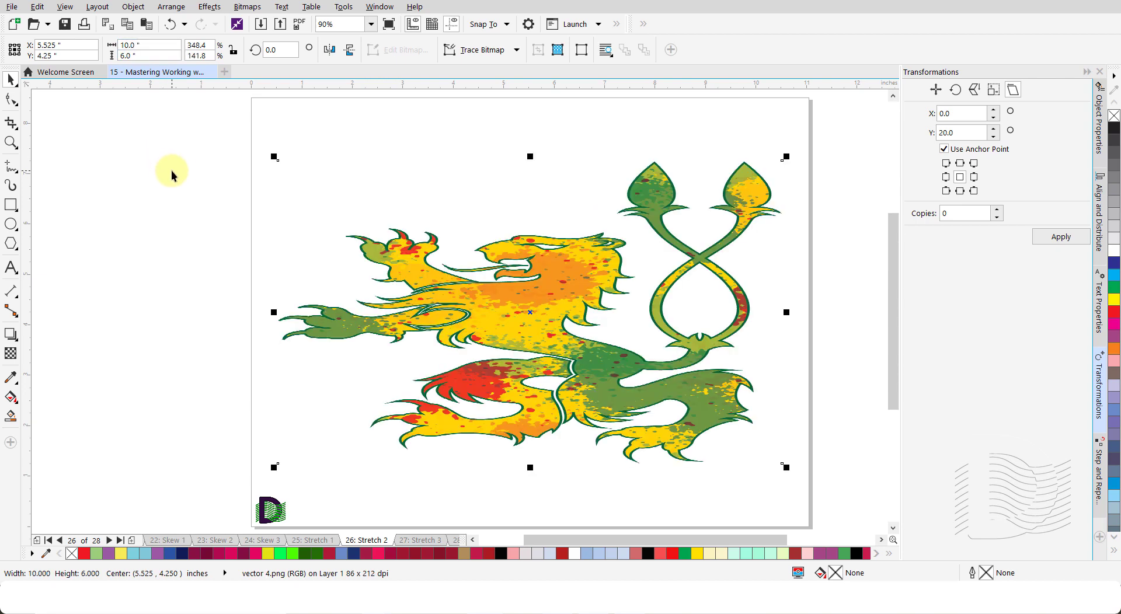
{"action": "left_click", "coordinate": [172, 171]}
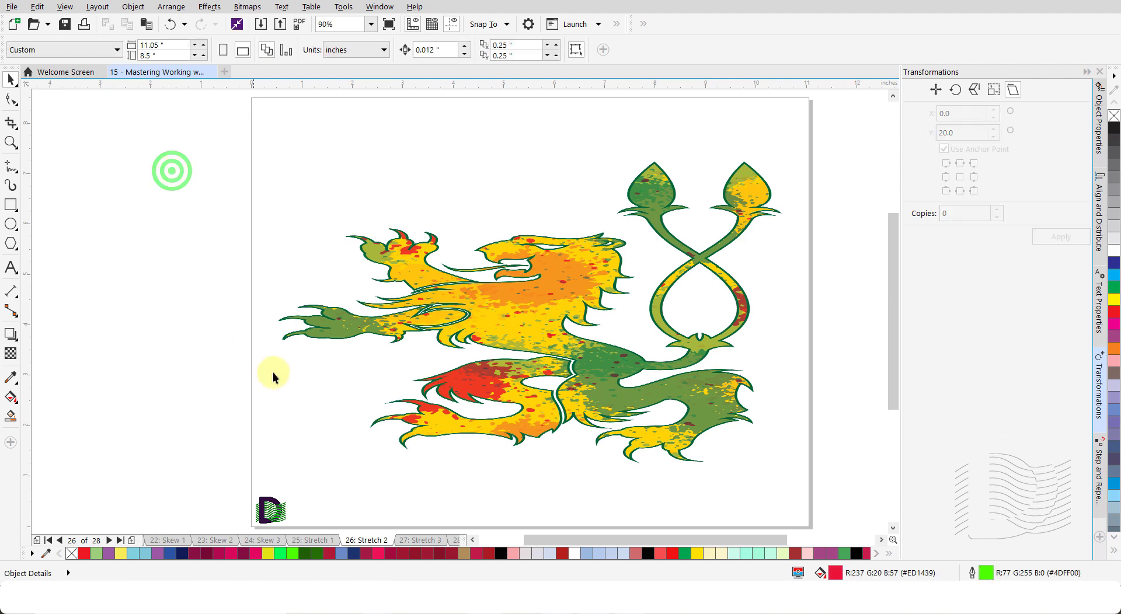
On the Stretch 3 page, set up a non-proportional Size transformation for the lion image, anchored at its top-left corner.
{"action": "left_click", "coordinate": [423, 540]}
{"action": "left_click", "coordinate": [359, 253]}
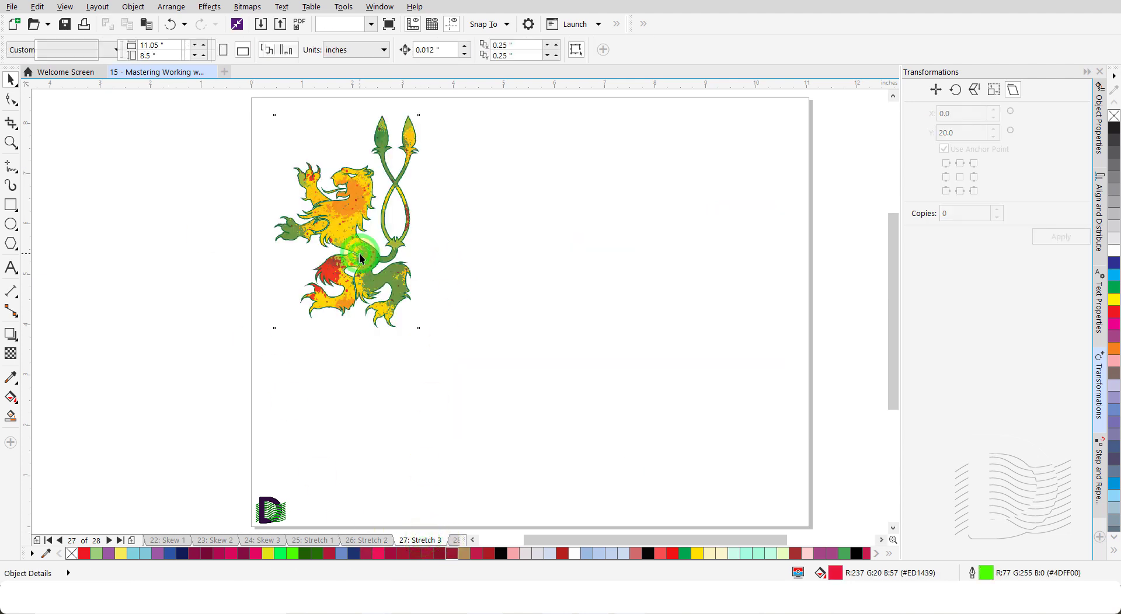
{"action": "left_click", "coordinate": [994, 91]}
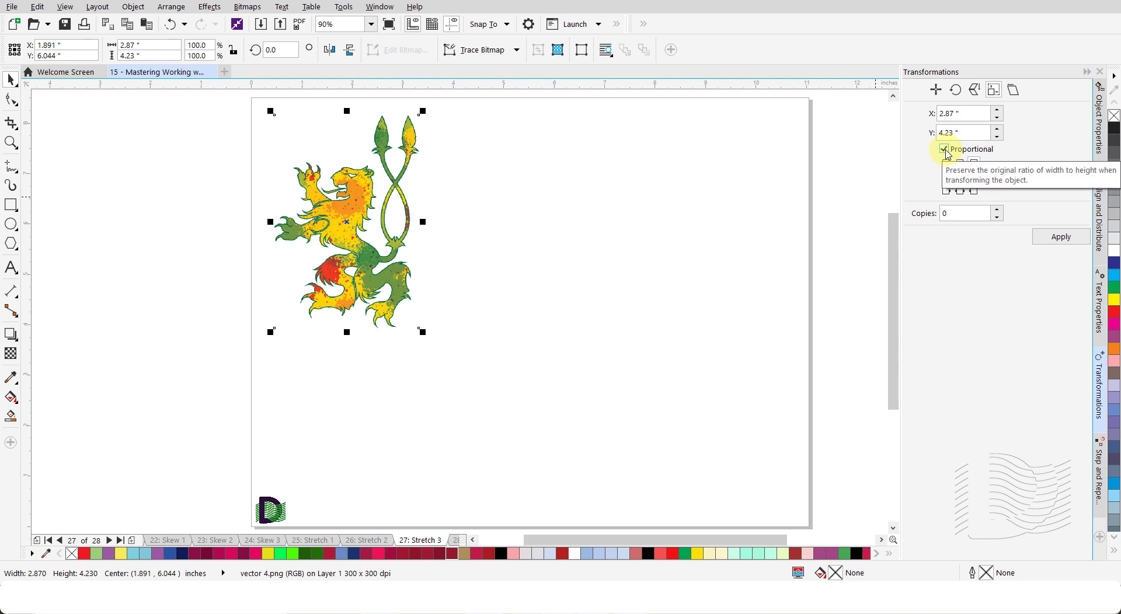
{"action": "left_click", "coordinate": [945, 150]}
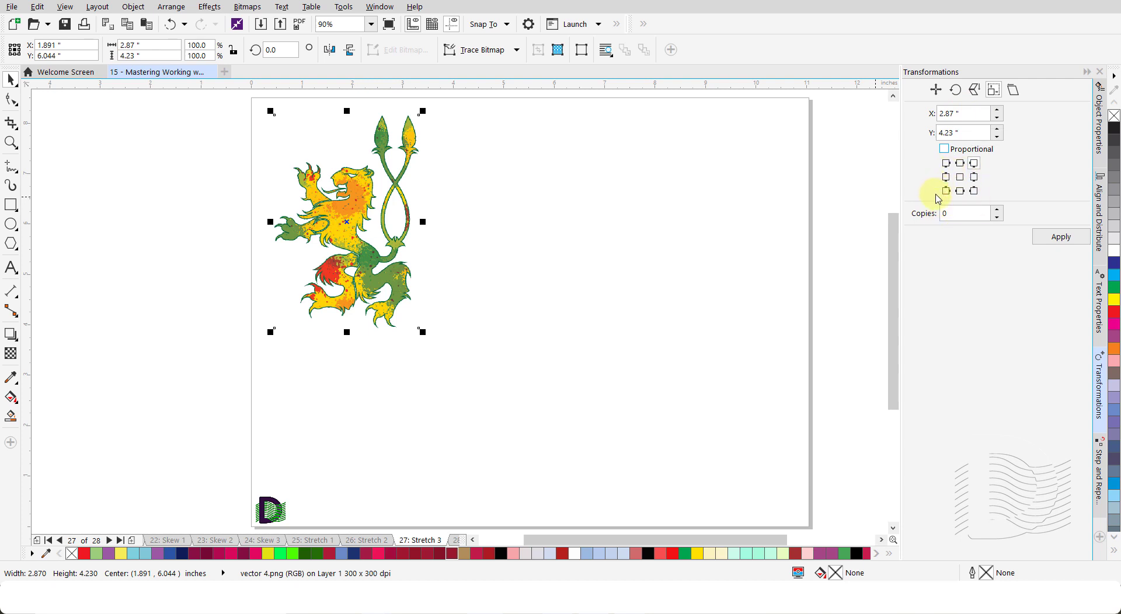
{"action": "left_click", "coordinate": [948, 166]}
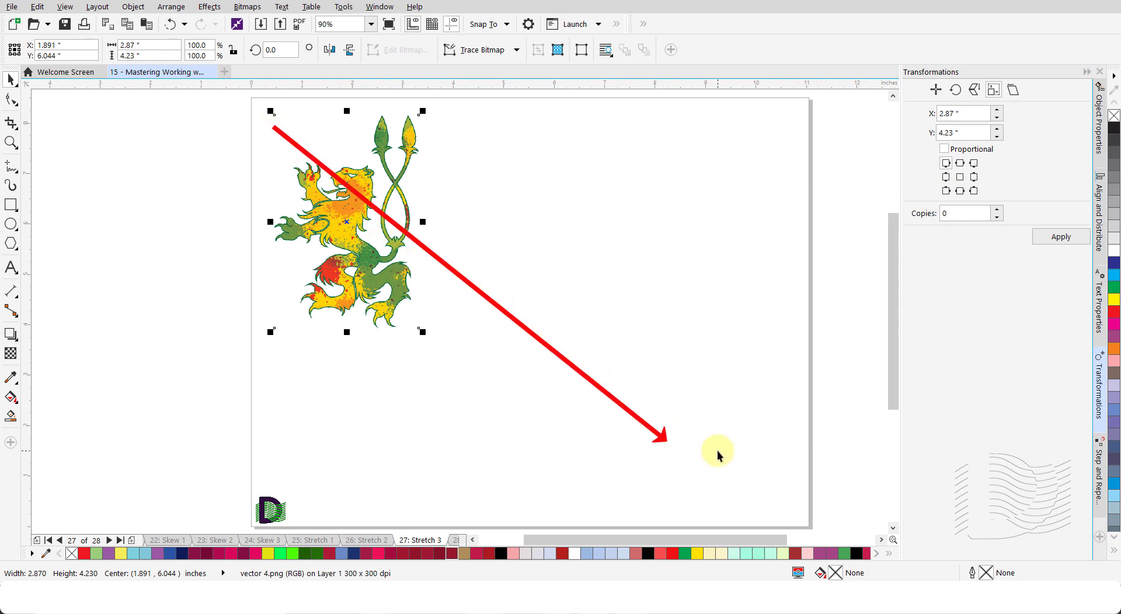
Apply a width of 10 inches and a height of 7 inches to the lion image, and deselect it.
{"action": "double_click", "coordinate": [962, 113]}
{"action": "type", "text": "10"}
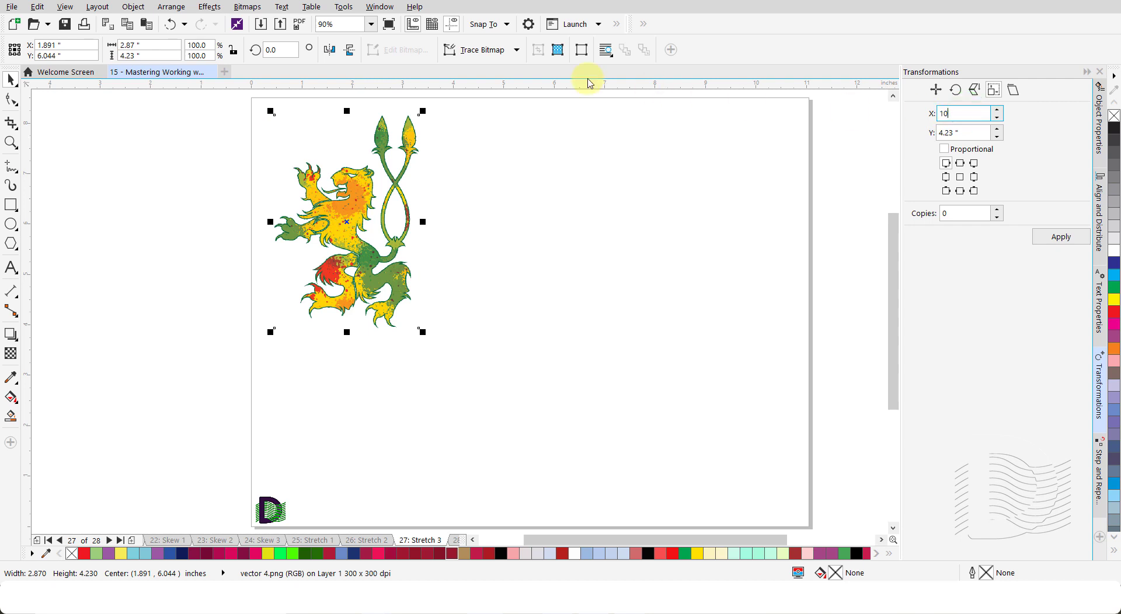
{"action": "key", "text": "Tab"}
{"action": "type", "text": "7"}
{"action": "key", "text": "Tab"}
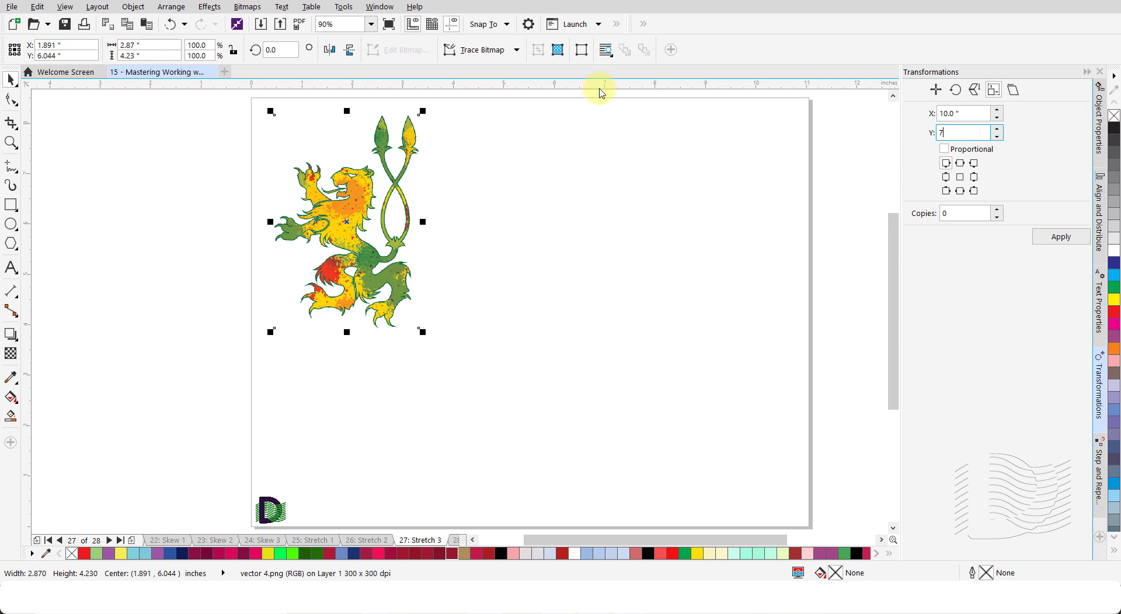
{"action": "left_click", "coordinate": [1061, 237]}
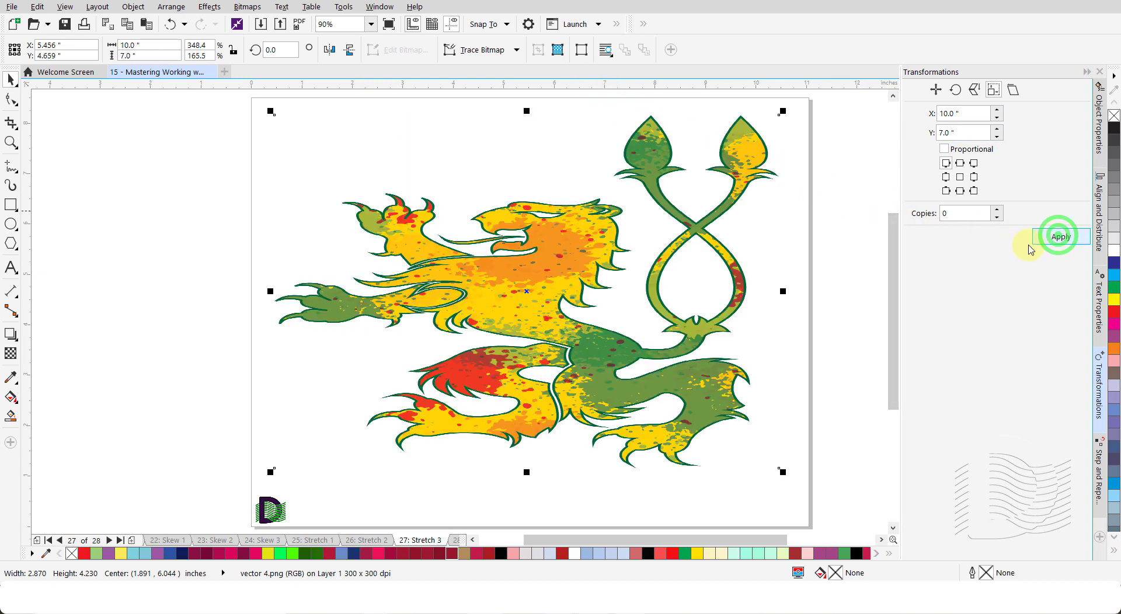
{"action": "left_click", "coordinate": [845, 265]}
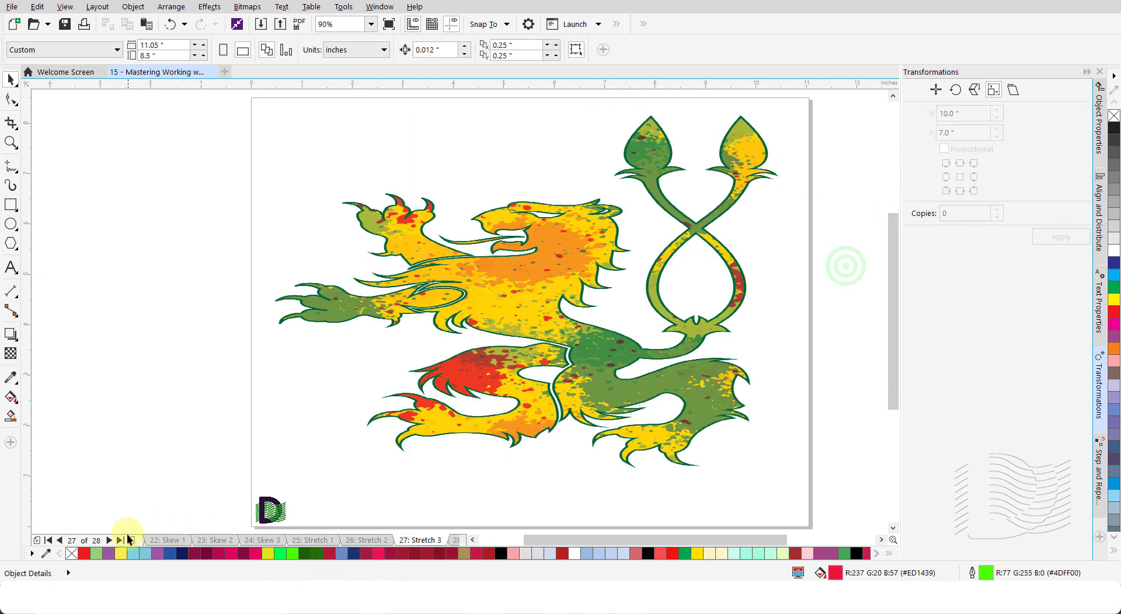
On the Stretch 4 page, set the lion image's Size transformation to 8 by 7 inches, non-proportional and anchored at its top-left corner.
{"action": "left_click", "coordinate": [109, 540]}
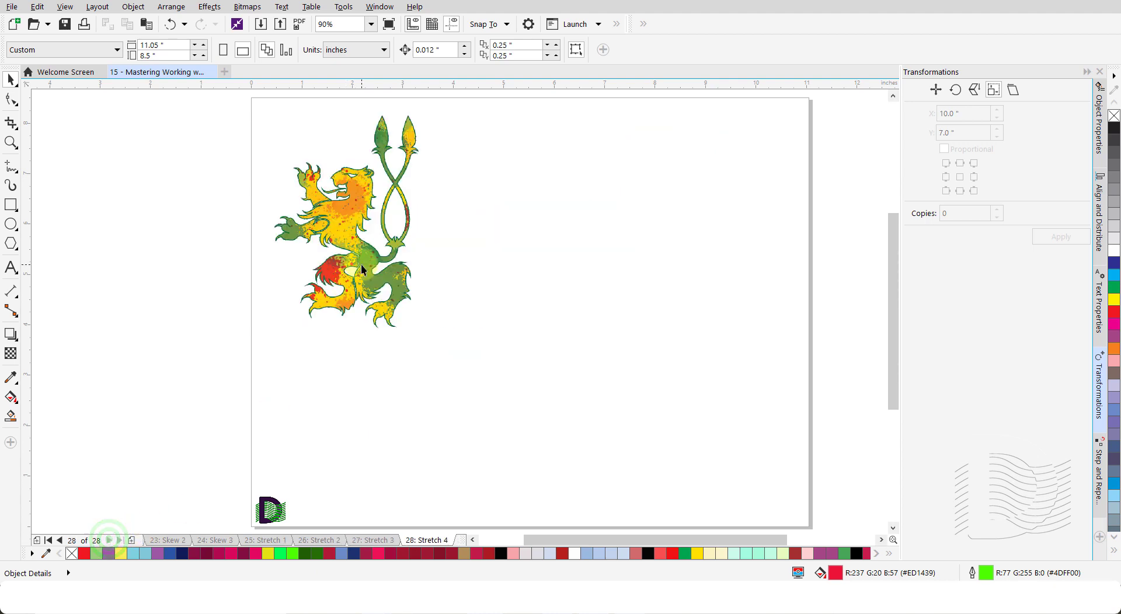
{"action": "left_click", "coordinate": [361, 264]}
{"action": "double_click", "coordinate": [974, 117]}
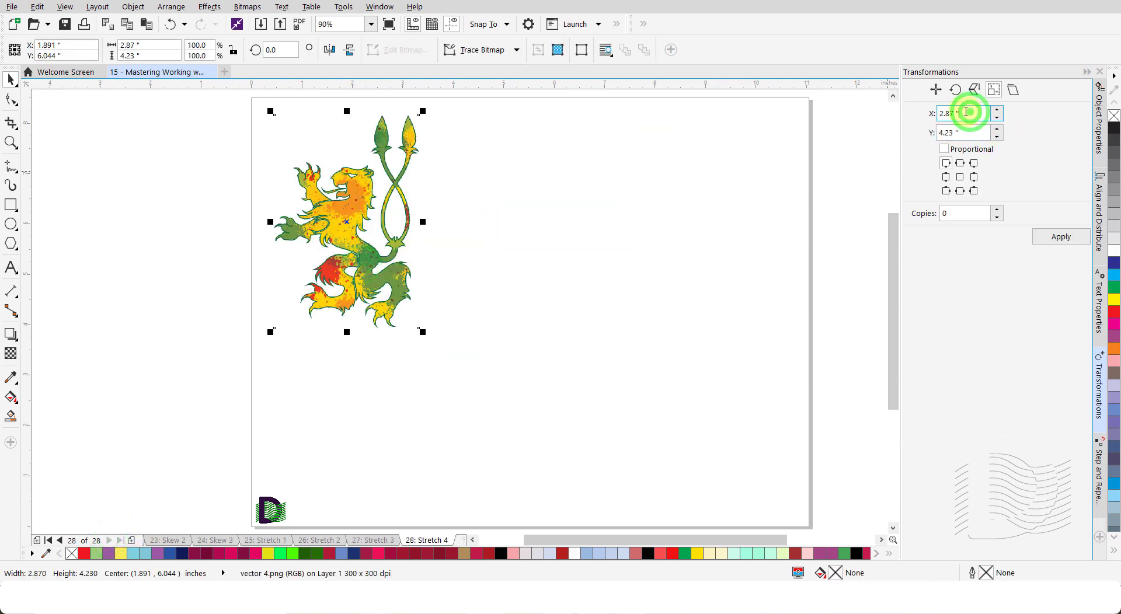
{"action": "type", "text": "8"}
{"action": "key", "text": "Tab"}
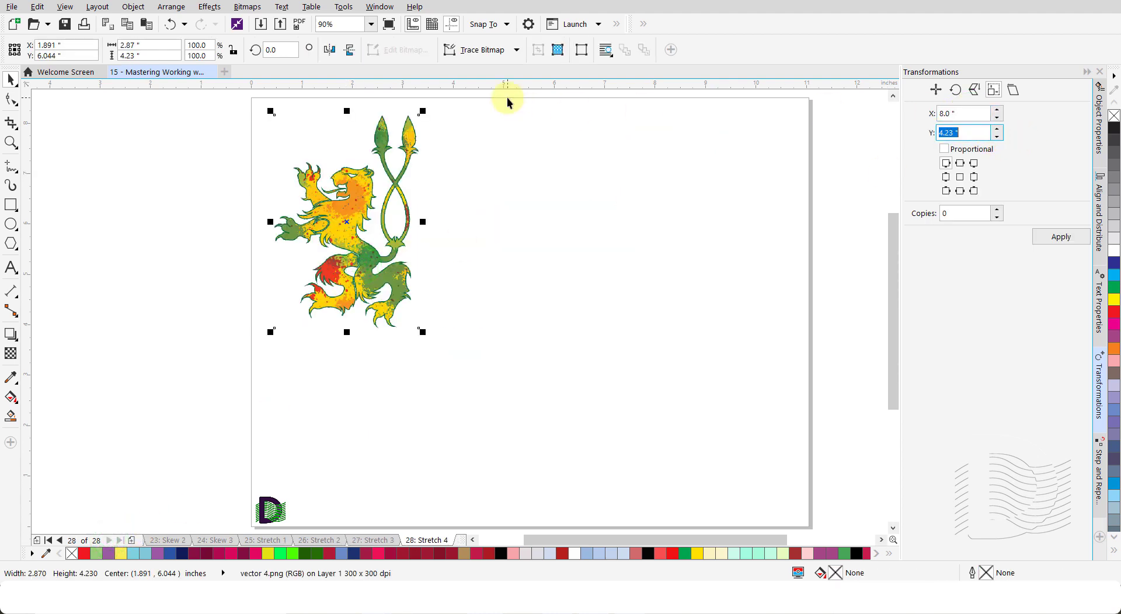
{"action": "type", "text": "7"}
{"action": "key", "text": "Tab"}
{"action": "left_click", "coordinate": [945, 165]}
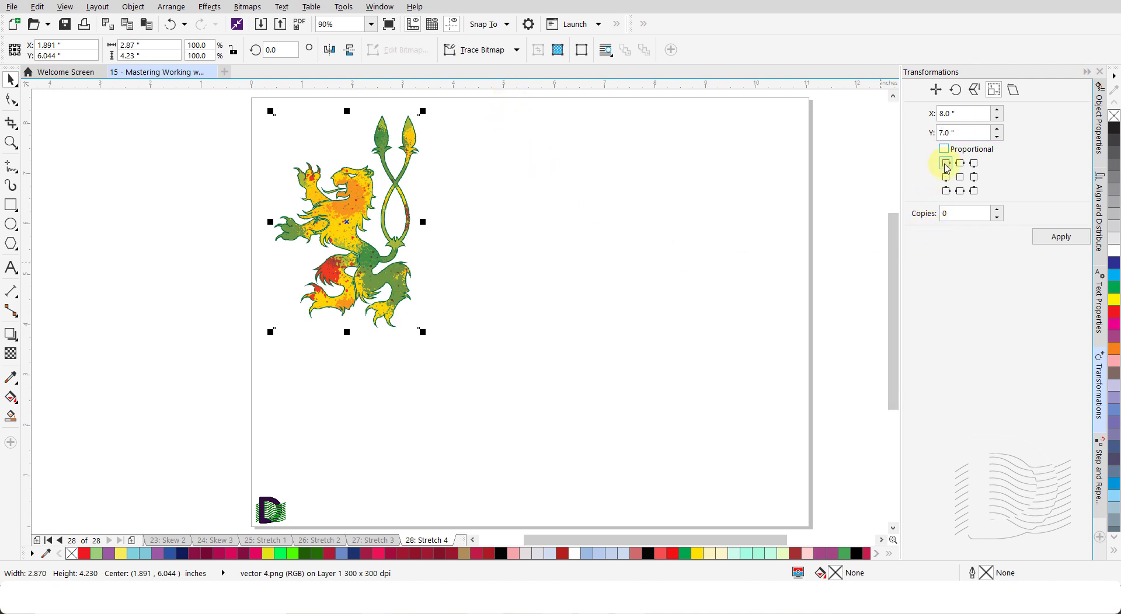
Apply the size transformation to one copy of the lion image, move the copy toward the page's lower right, and deselect it.
{"action": "left_click", "coordinate": [998, 209]}
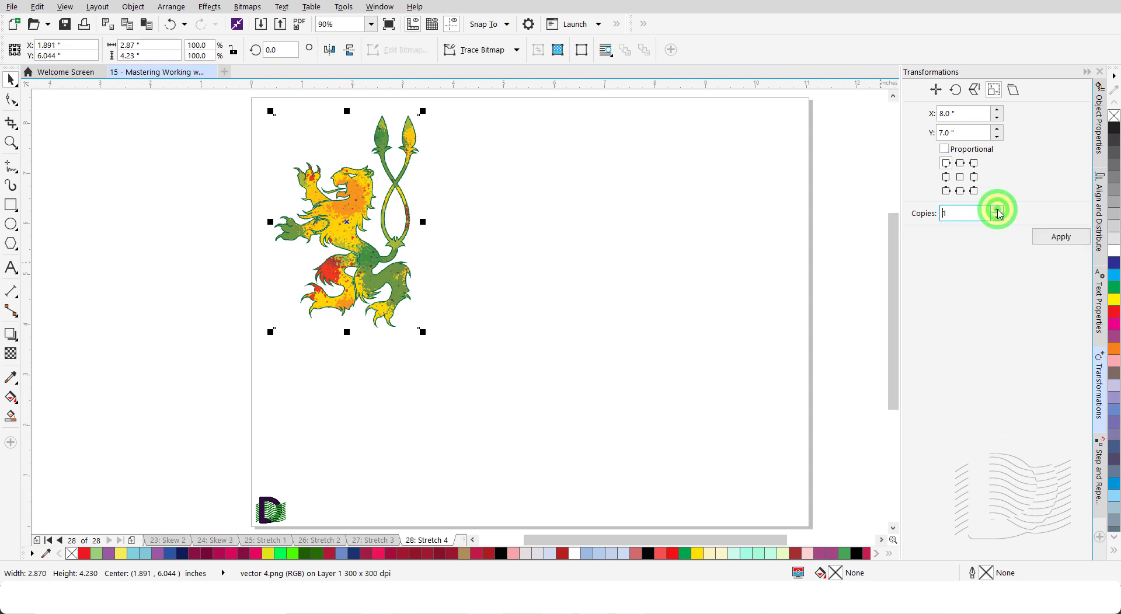
{"action": "left_click", "coordinate": [1057, 236]}
{"action": "left_click_drag", "start_coordinate": [493, 270], "coordinate": [612, 317]}
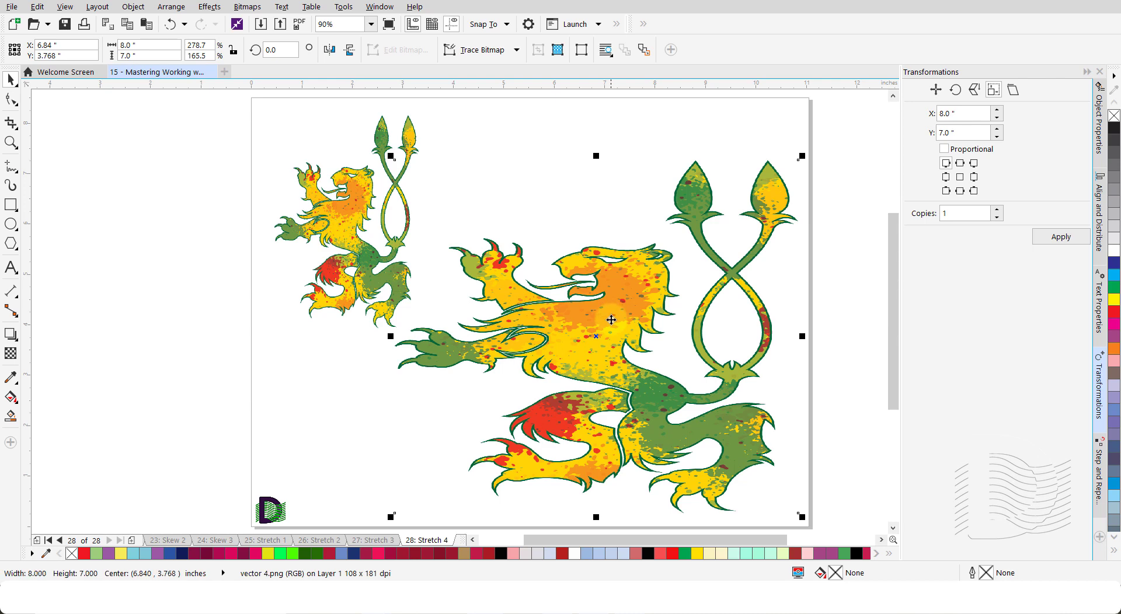
{"action": "left_click", "coordinate": [839, 161]}
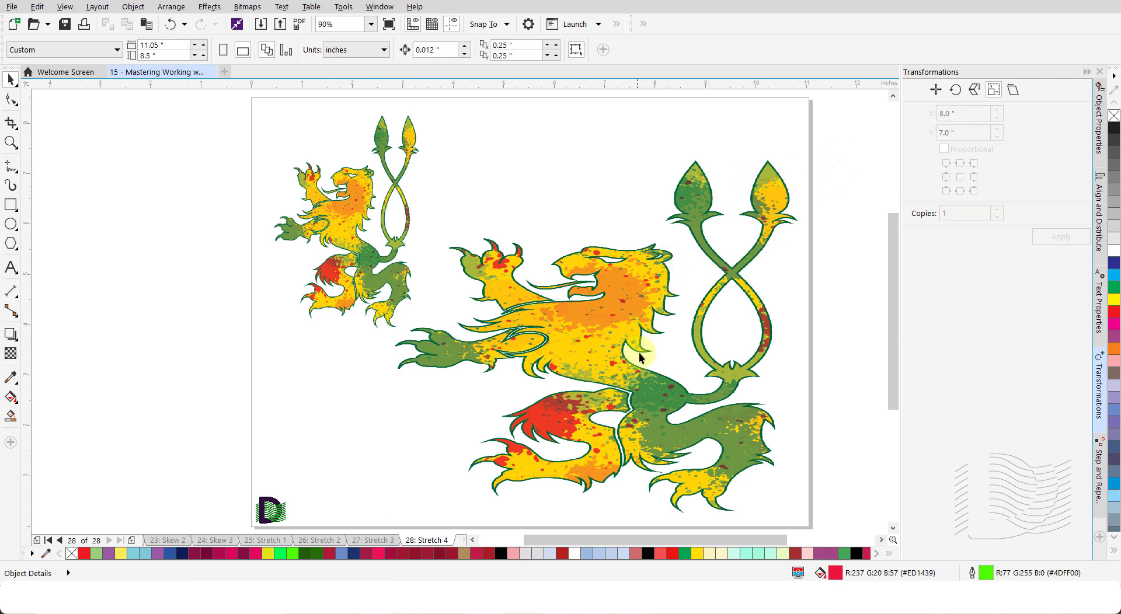